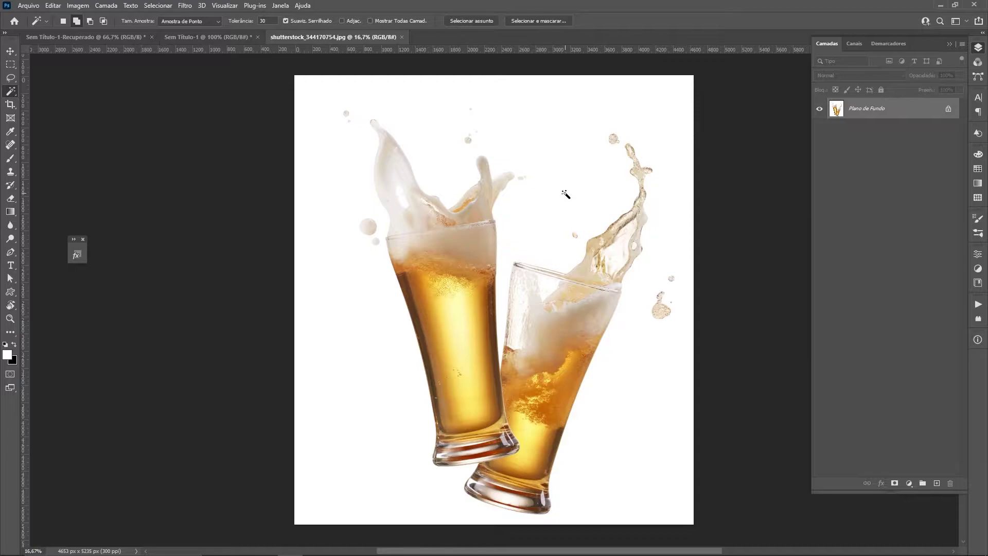
Select the white background, unlock it as Camada 0, and hide it with an inverted layer mask
left_click(566, 195)
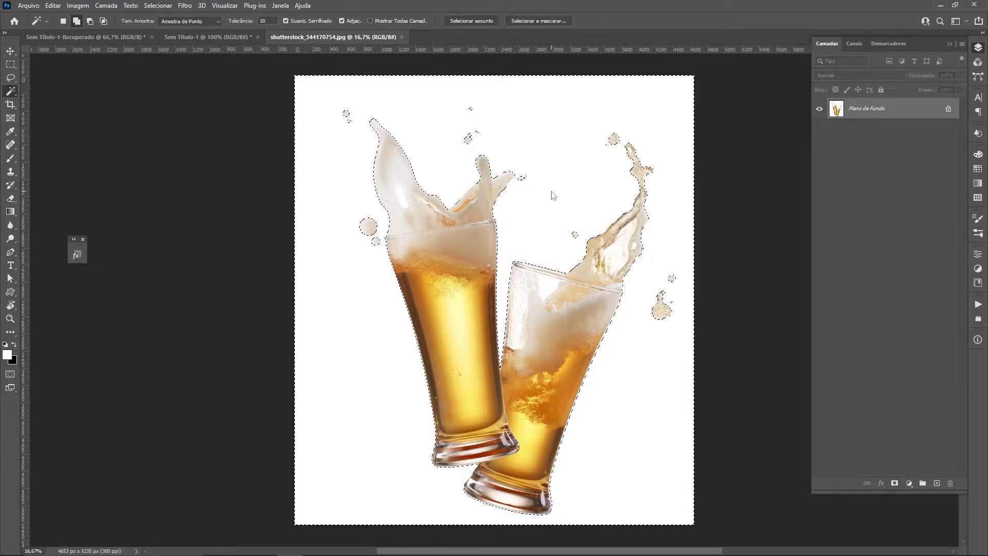
key("ctrl+d")
left_click(948, 108)
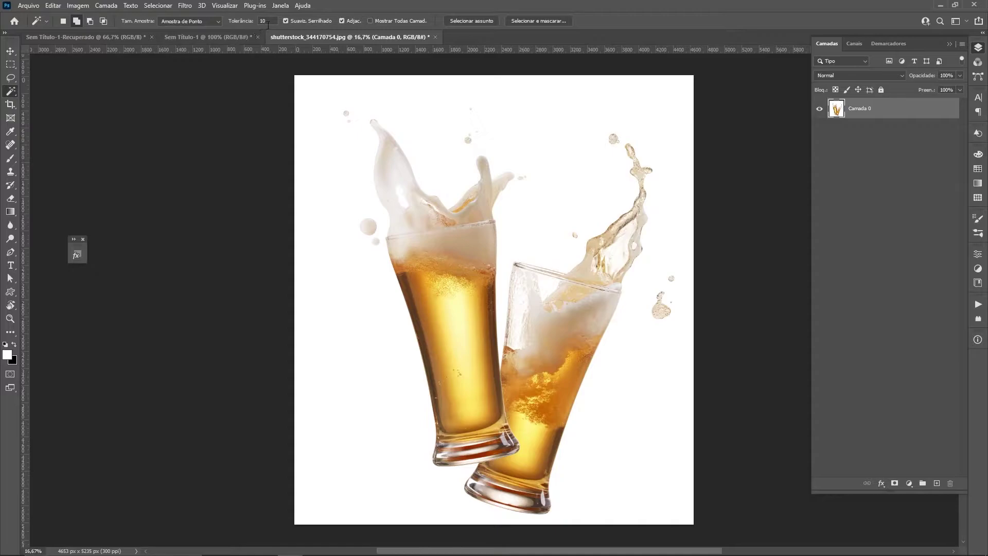
left_click(571, 145)
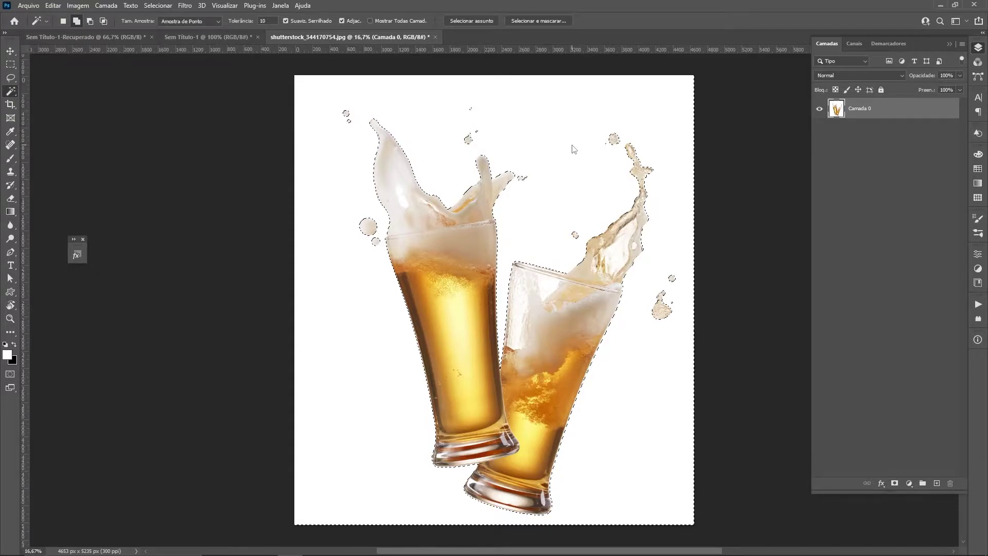
left_click(895, 483)
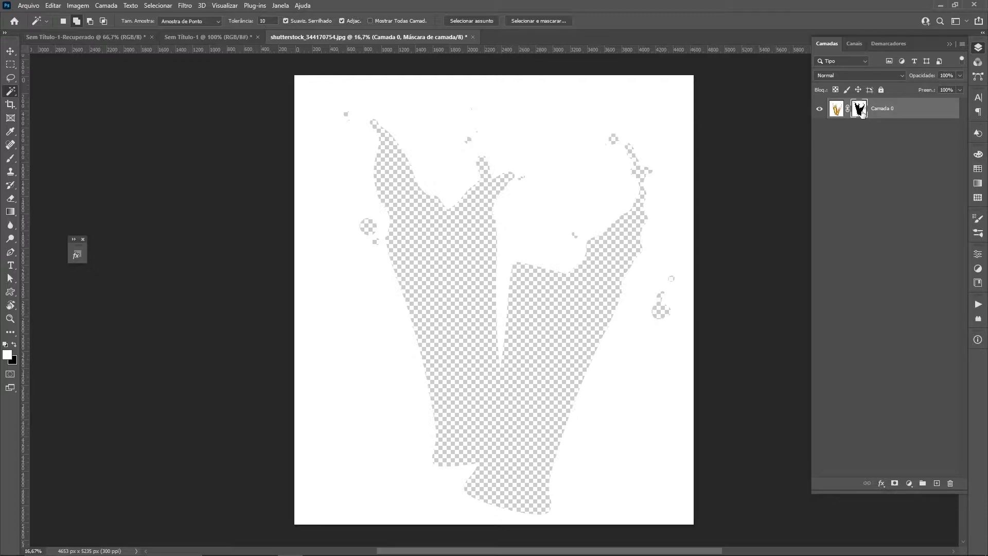
key("ctrl+i")
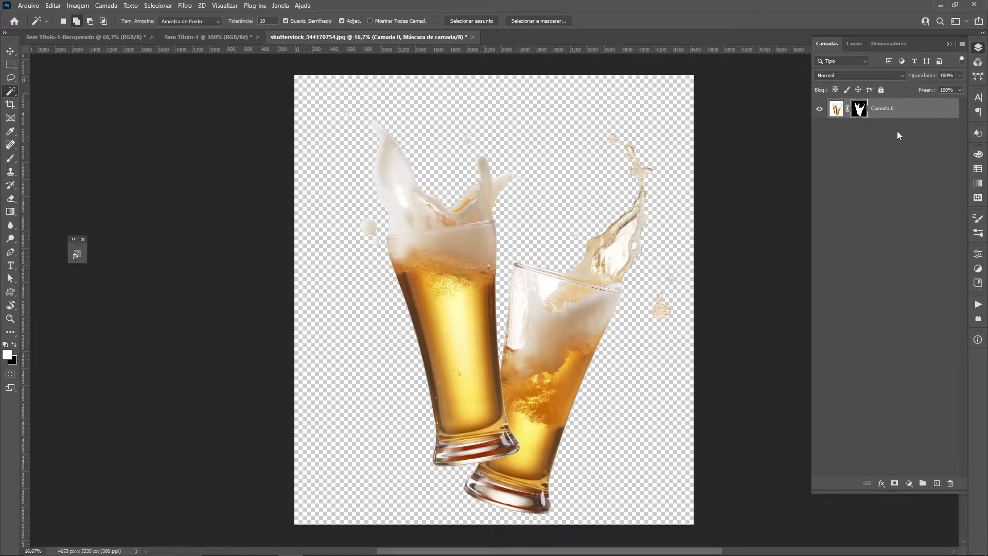
Zoom in on the glass edges and foam splashes to check the mask, then zoom back out
key("z")
left_click_drag(647, 380, 663, 357)
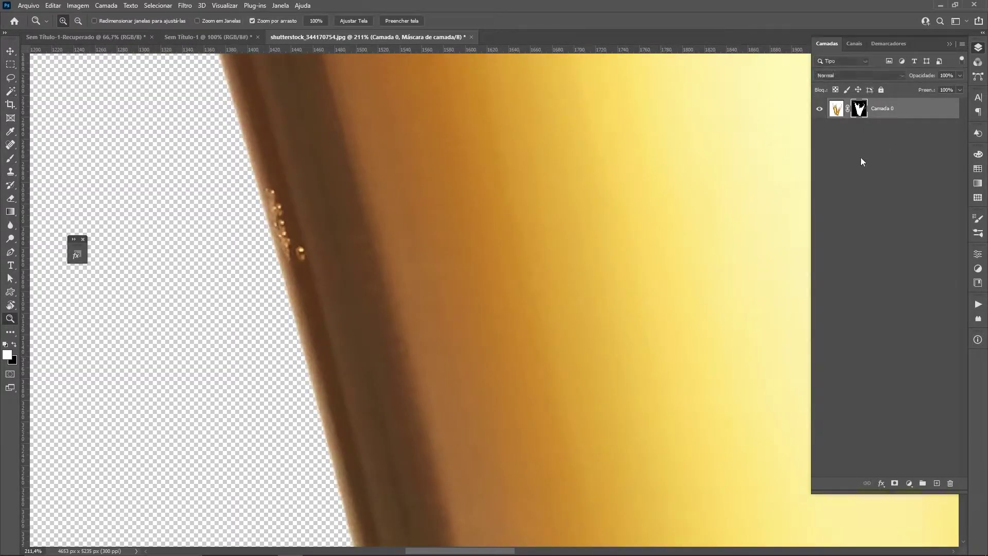
key("ctrl+0")
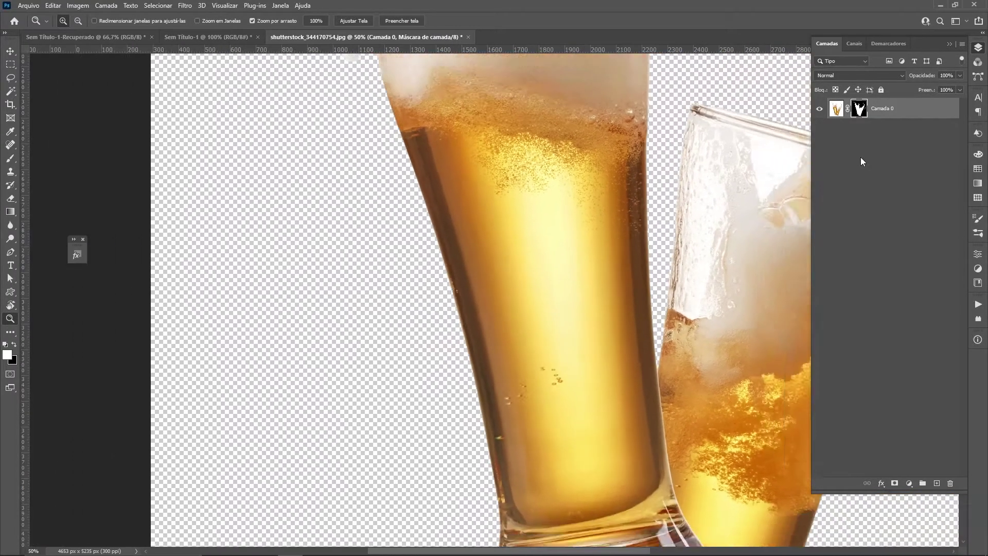
key("ctrl+minus")
key("ctrl+minus")
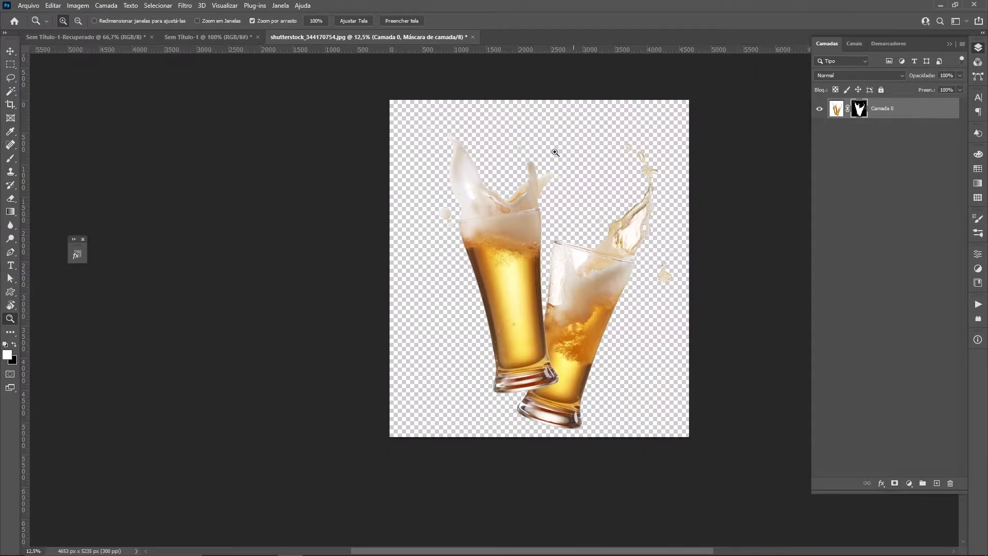
left_click_drag(520, 179, 547, 181)
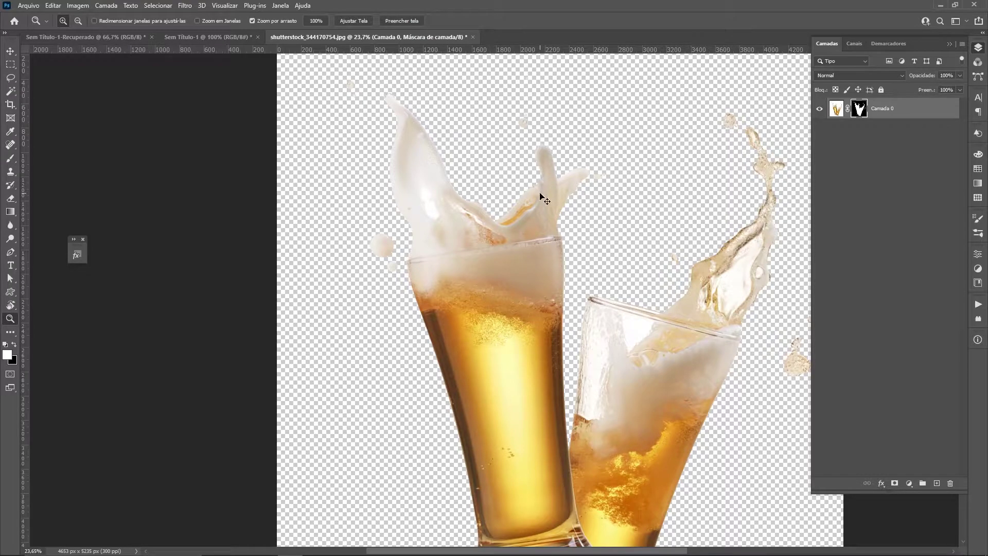
key("ctrl+minus")
key("ctrl+minus")
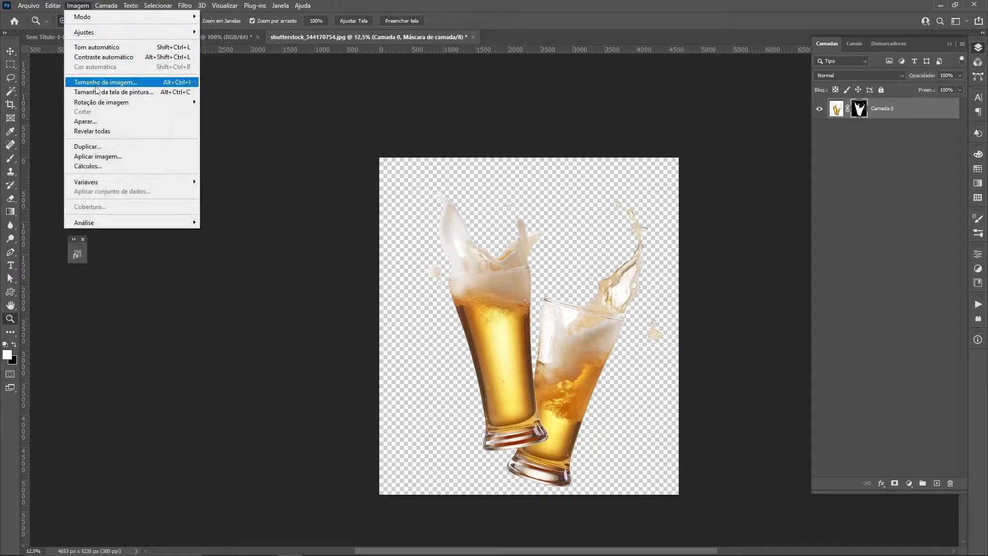
Trim away the transparent margins around the glasses with Imagem > Aparar
left_click(85, 121)
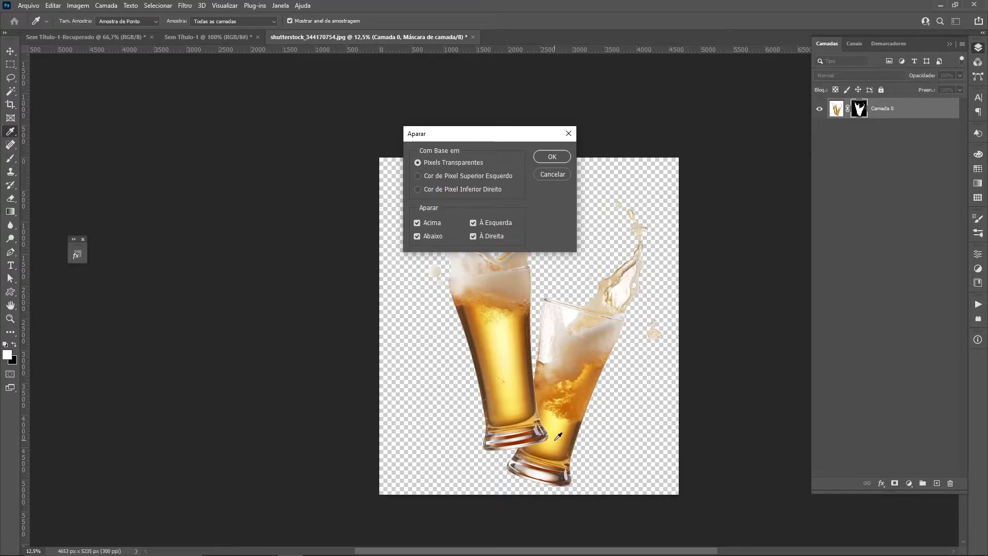
left_click(553, 156)
key("z")
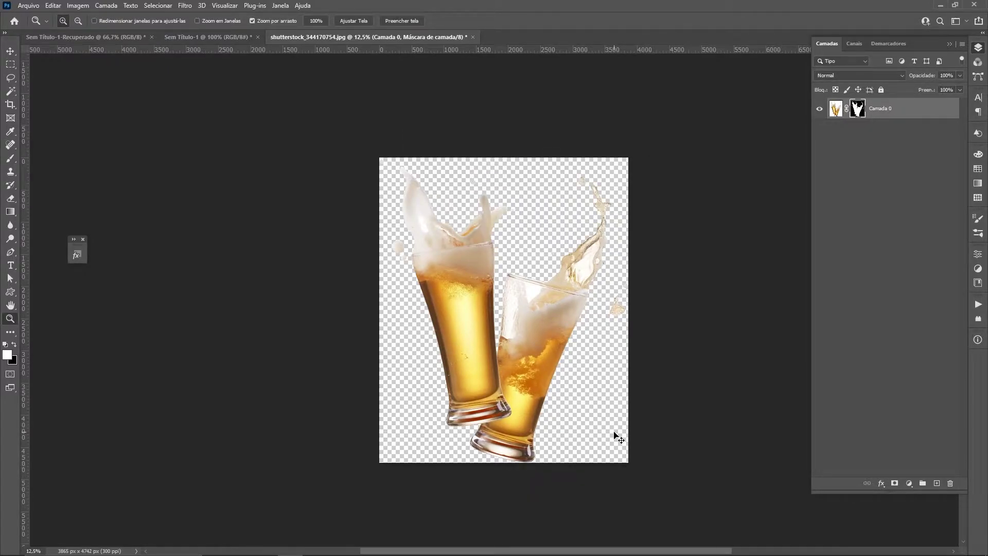
Save the trimmed cutout under the name chopp.psd
key("ctrl+shift+s")
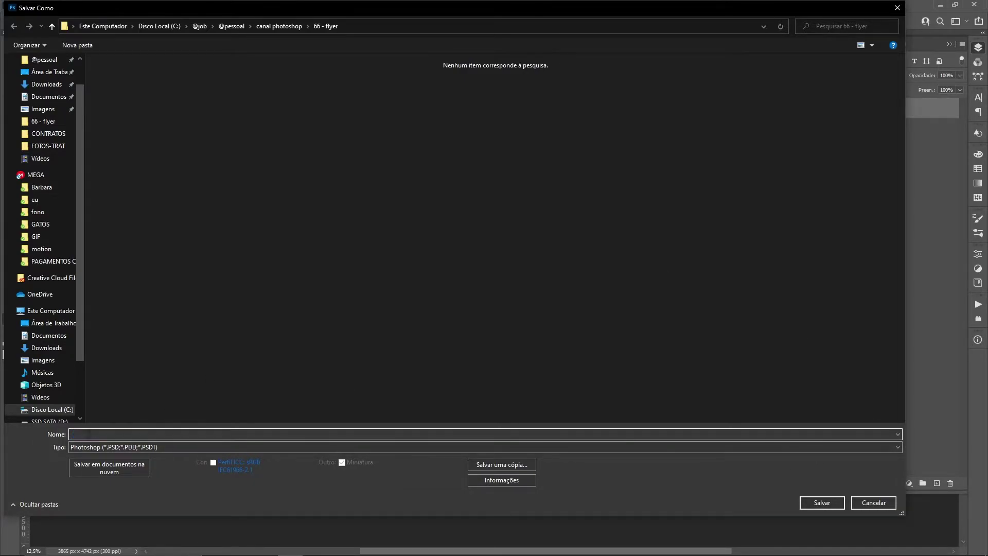
left_click_drag(135, 434, 35, 435)
key("BackSpace")
key("Delete")
type("chop")
type("p")
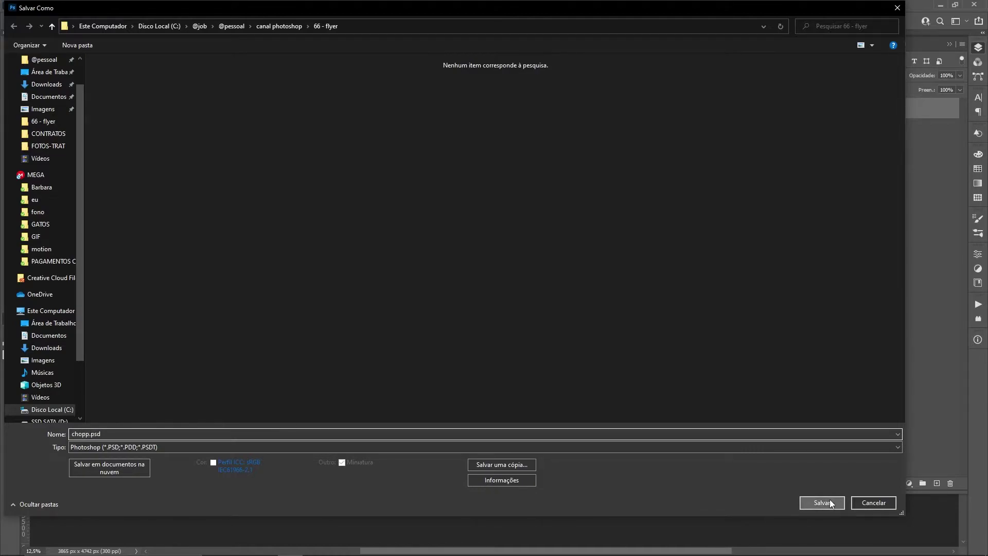
left_click(824, 503)
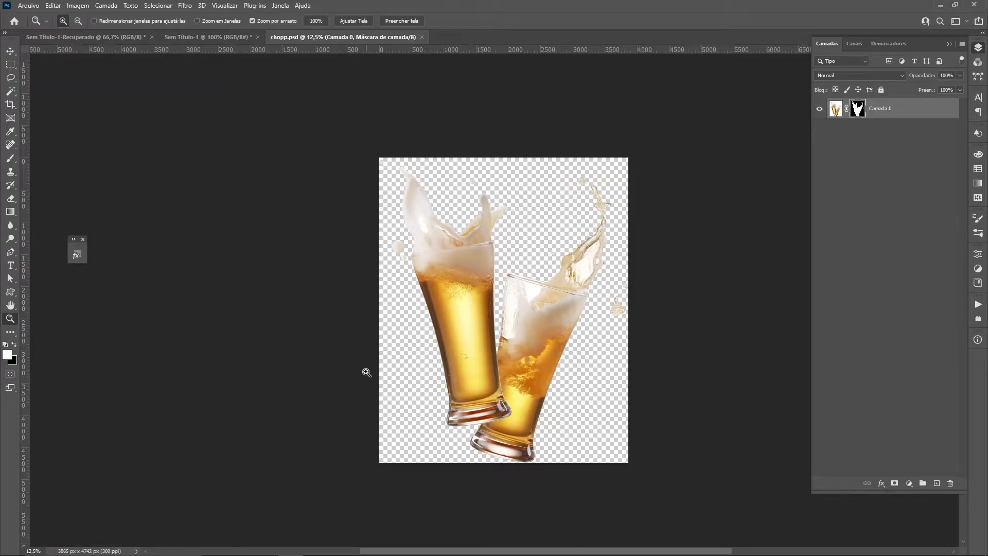
Create a white 1080 × 1080 px document at 72 ppi with the sRGB IEC61966-2.1 profile
key("ctrl+n")
key("Tab")
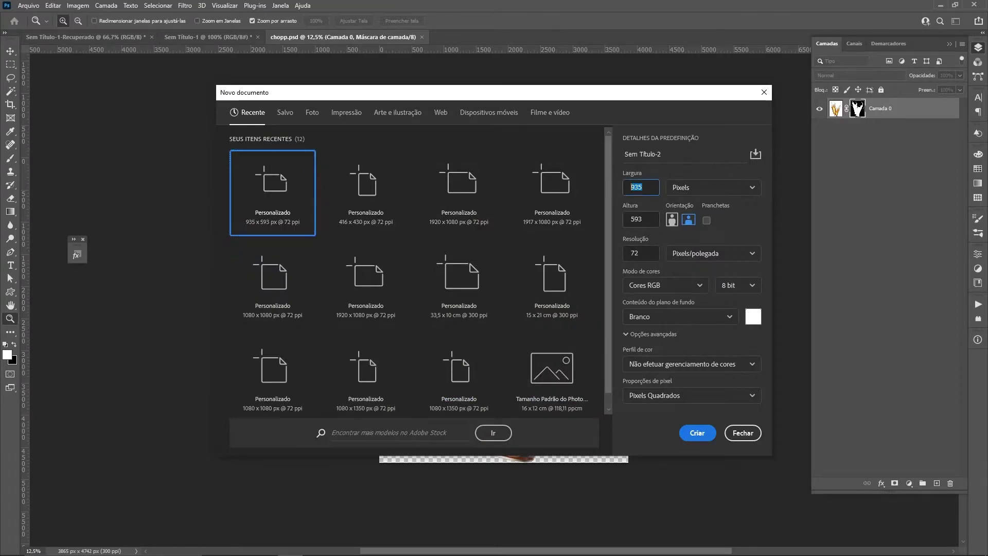
type("1080")
double_click(634, 253)
type("1080")
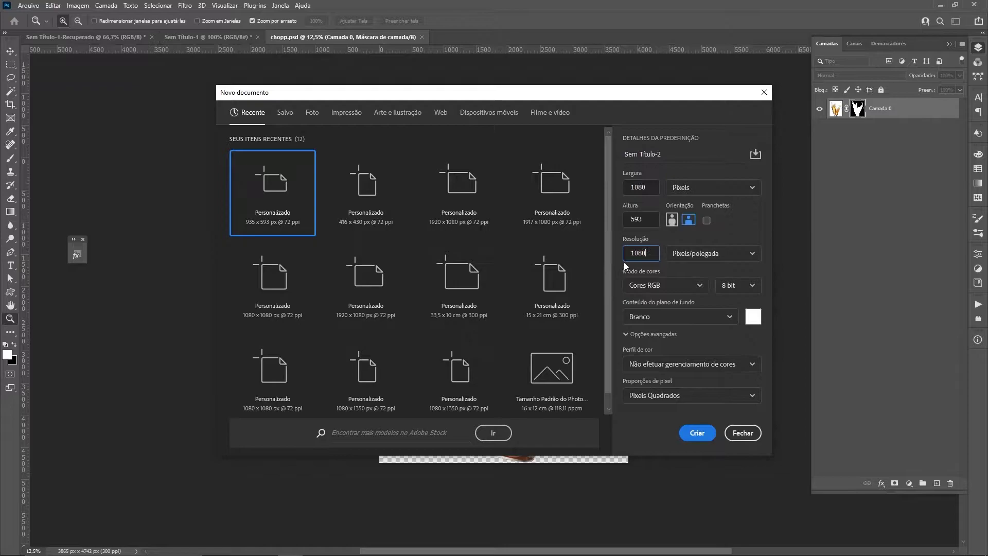
key("Tab")
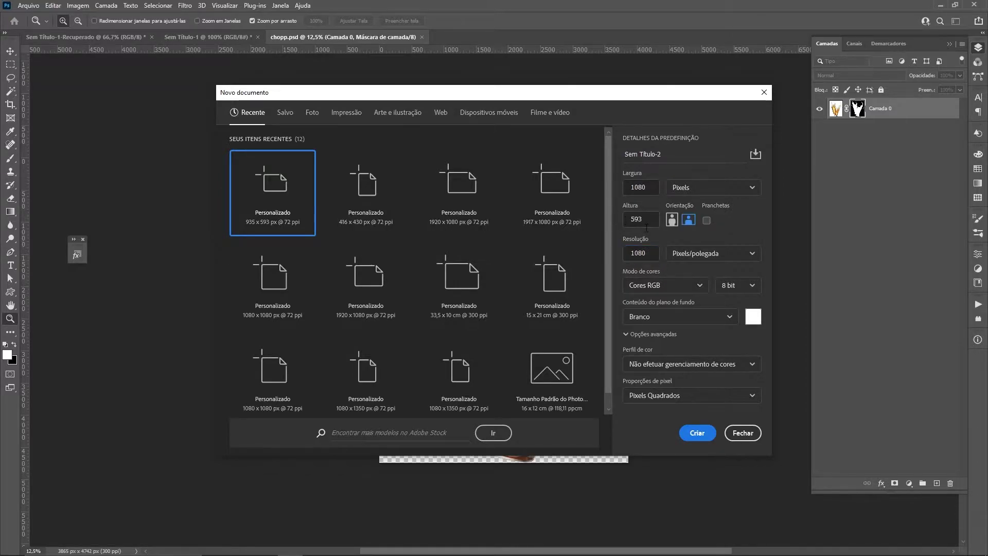
double_click(645, 214)
type("1080")
key("Tab")
type("72")
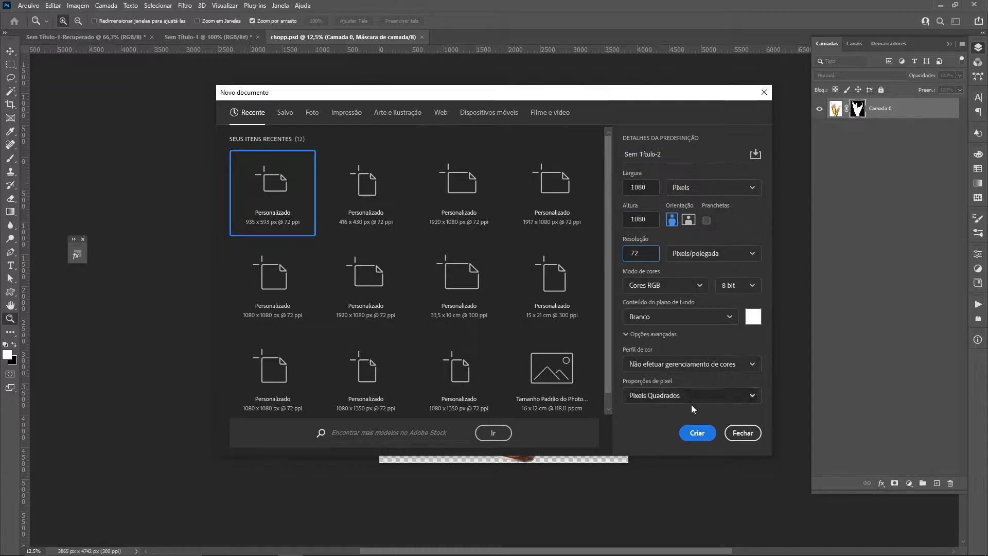
left_click(673, 365)
left_click(676, 330)
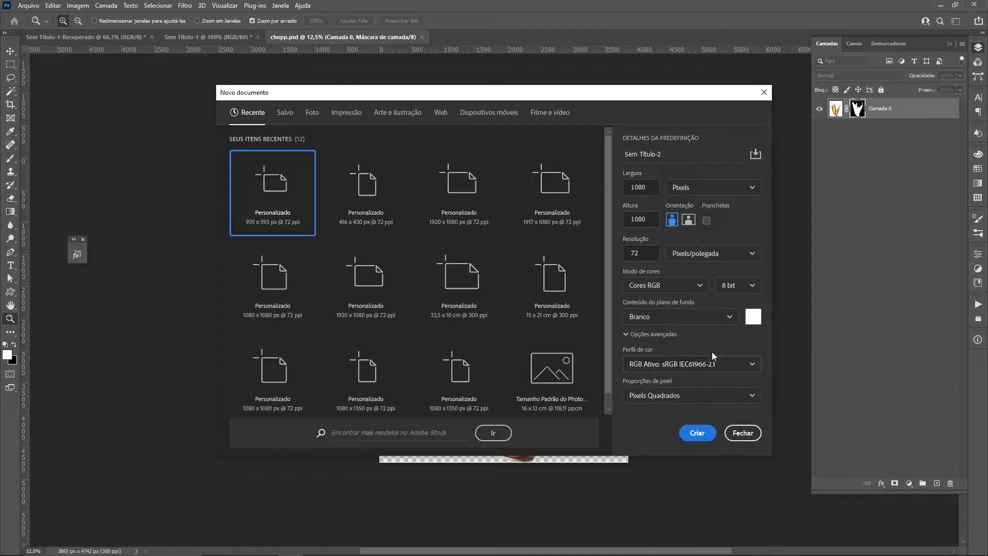
left_click(698, 433)
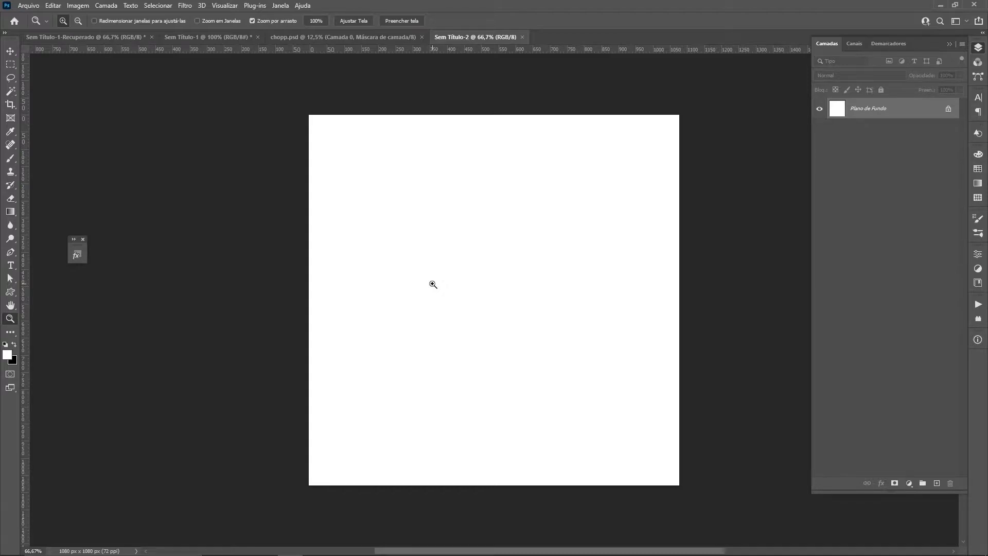
In Bridge, go back through canal photoshop to the 66 - flyer folder
left_click(397, 550)
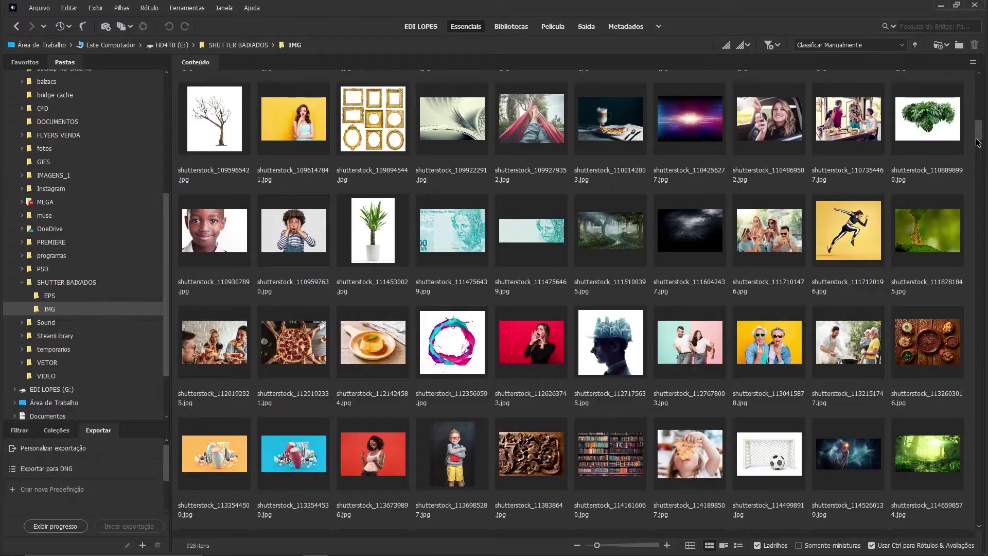
scroll(978, 172, "down", 10)
scroll(977, 172, "down", 5)
scroll(977, 172, "down", 5)
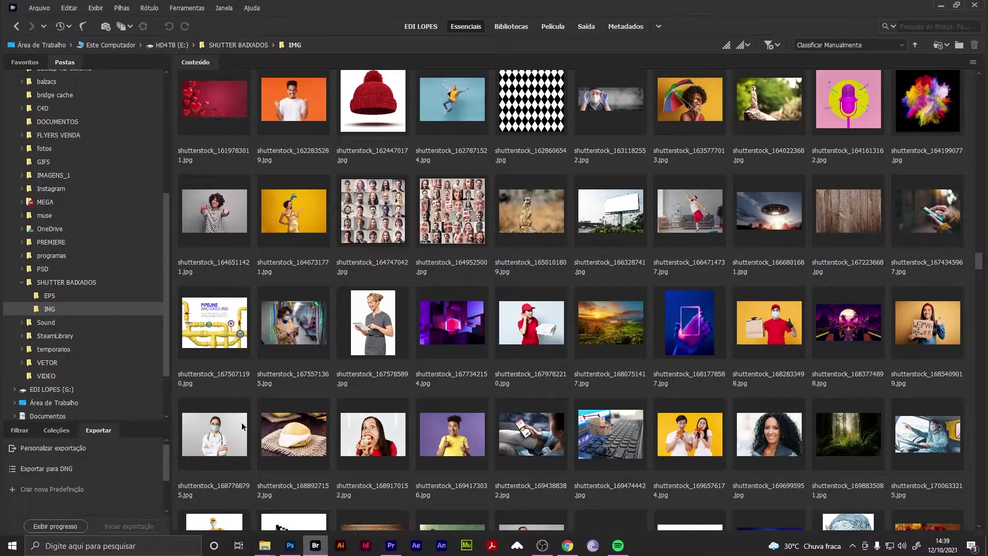
left_click(16, 27)
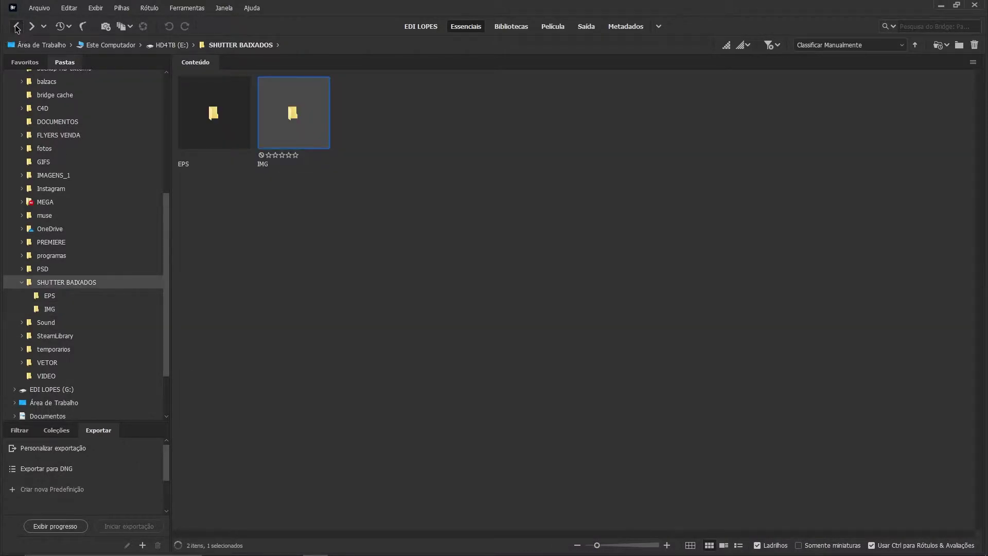
left_click(16, 27)
left_click(16, 26)
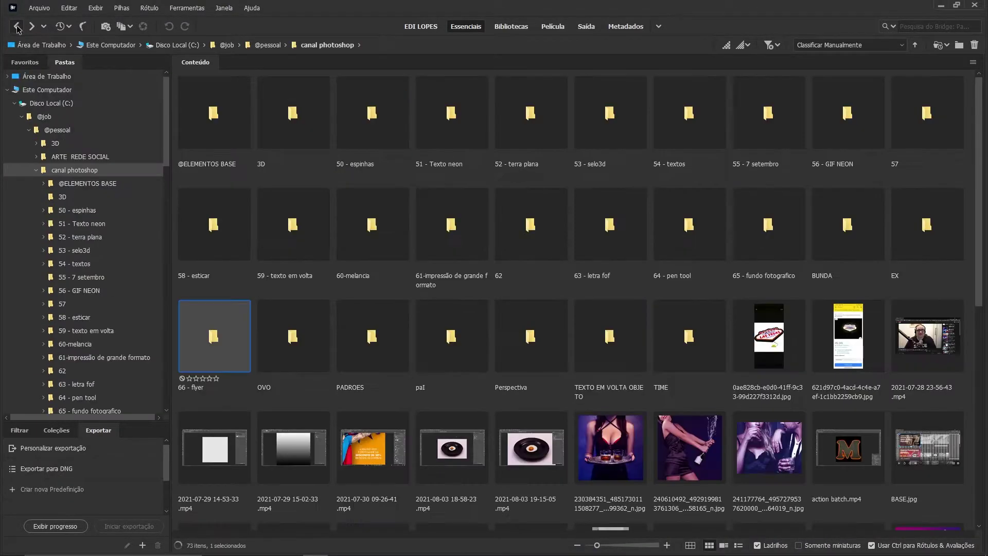
left_click(32, 25)
Preview the gold texture shutterstock_772503295.jpg and drag it toward the Photoshop document
left_click(385, 128)
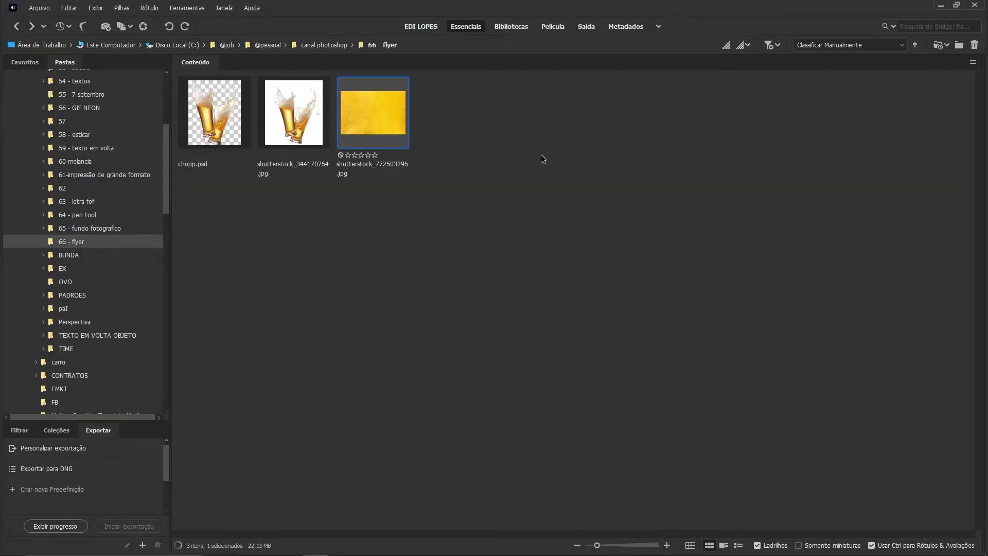
key("space")
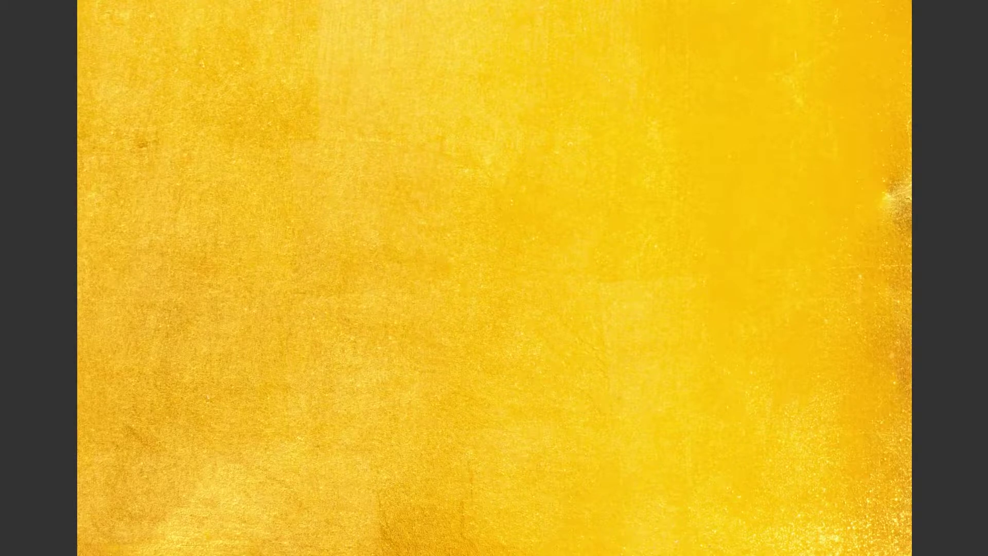
key("space")
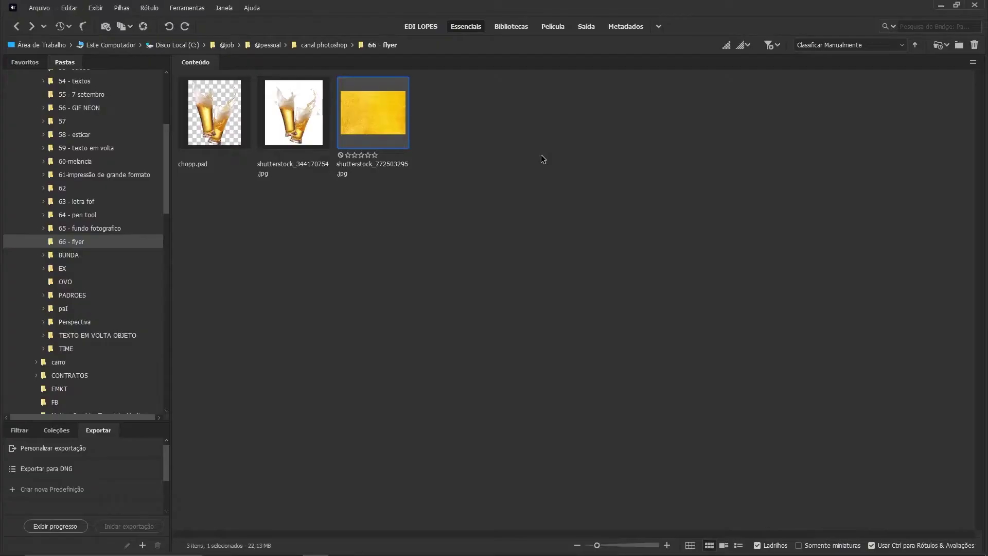
mouse_move(378, 109)
left_mouse_down()
mouse_move(439, 442)
mouse_move(294, 549)
left_mouse_up()
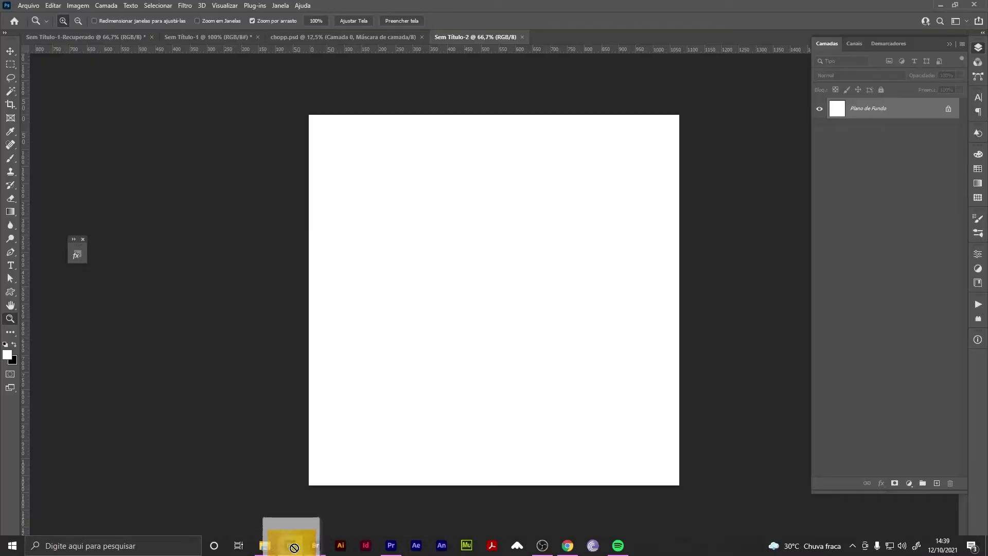
Scale the placed gold texture to about 145% and delete the white Background layer
left_click_drag(294, 549, 406, 392)
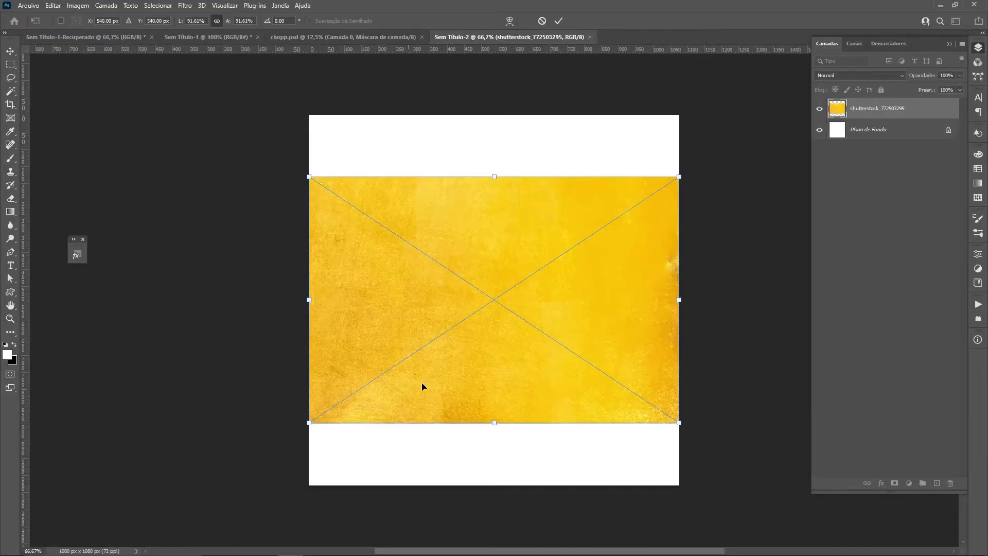
left_click_drag(679, 299, 786, 318)
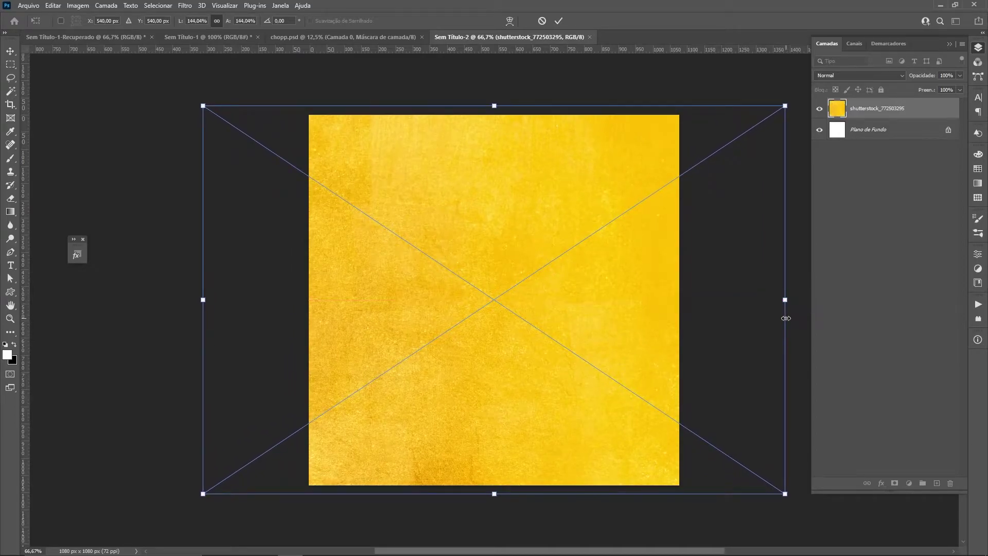
key("Return")
key("z")
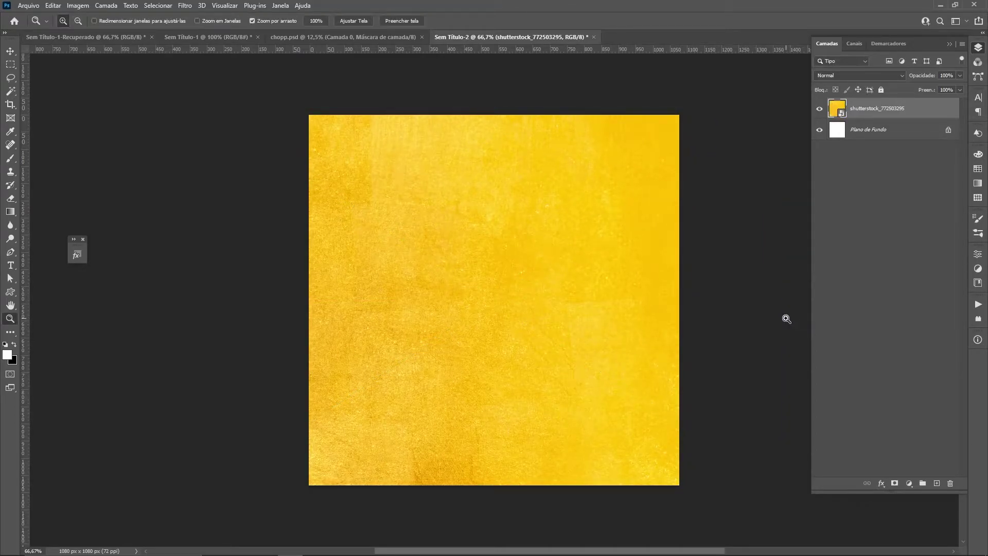
left_click(948, 131)
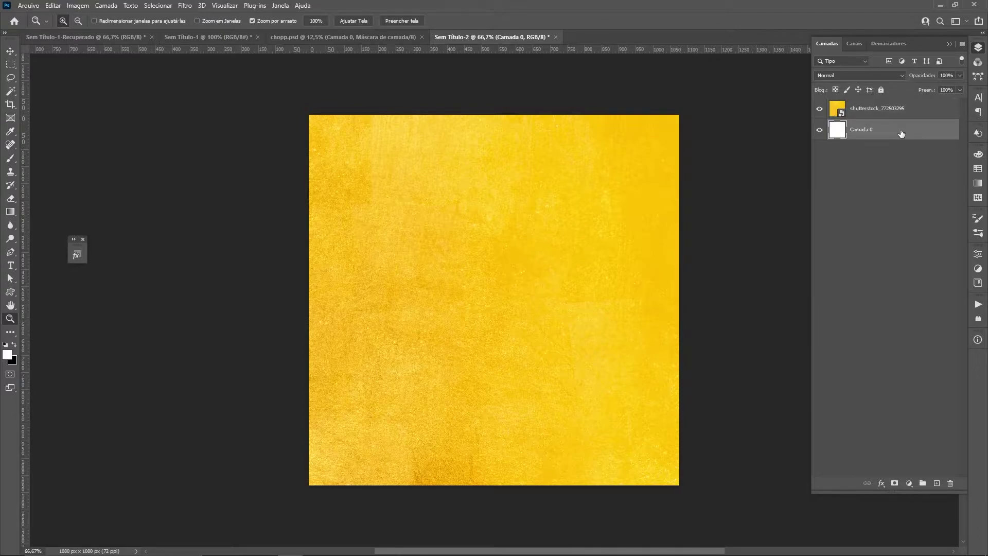
key("Delete")
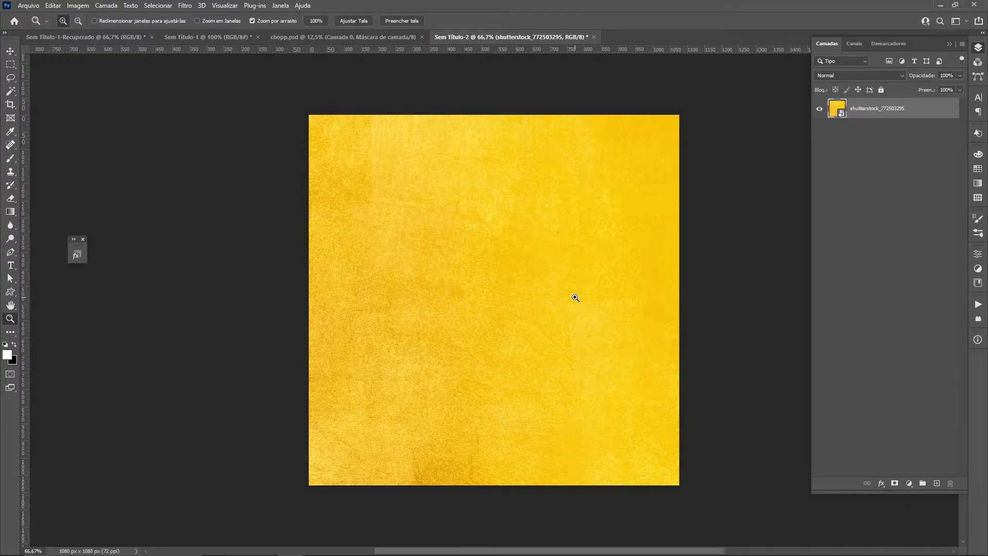
left_click(26, 6)
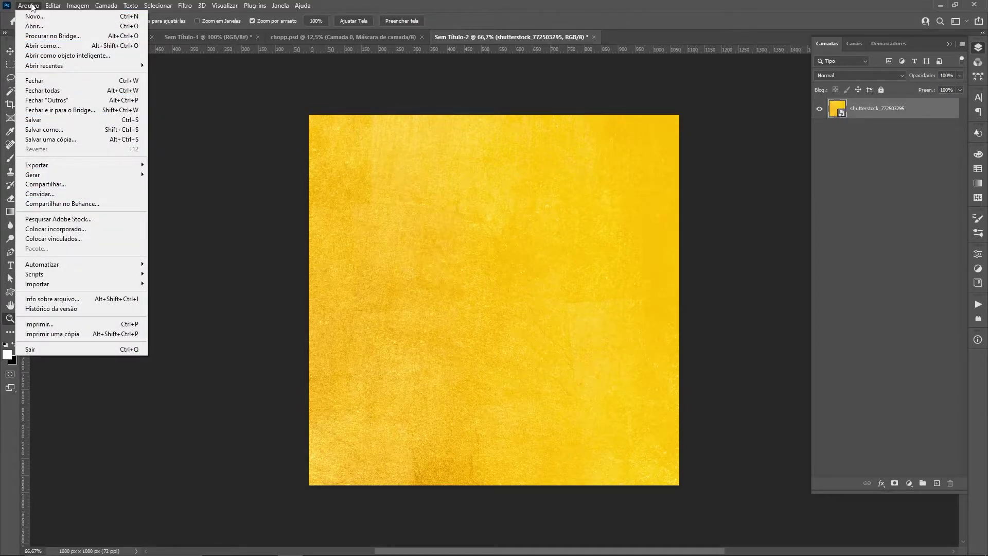
Place chopp.psd as a linked file, scaled to about 82% and moved up-left
left_click(70, 240)
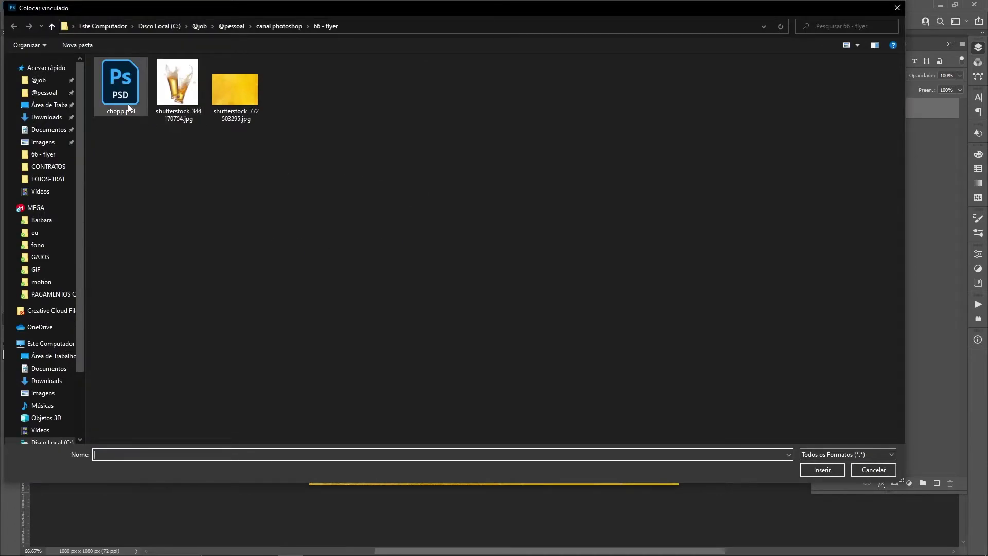
left_click(128, 106)
left_click(802, 473)
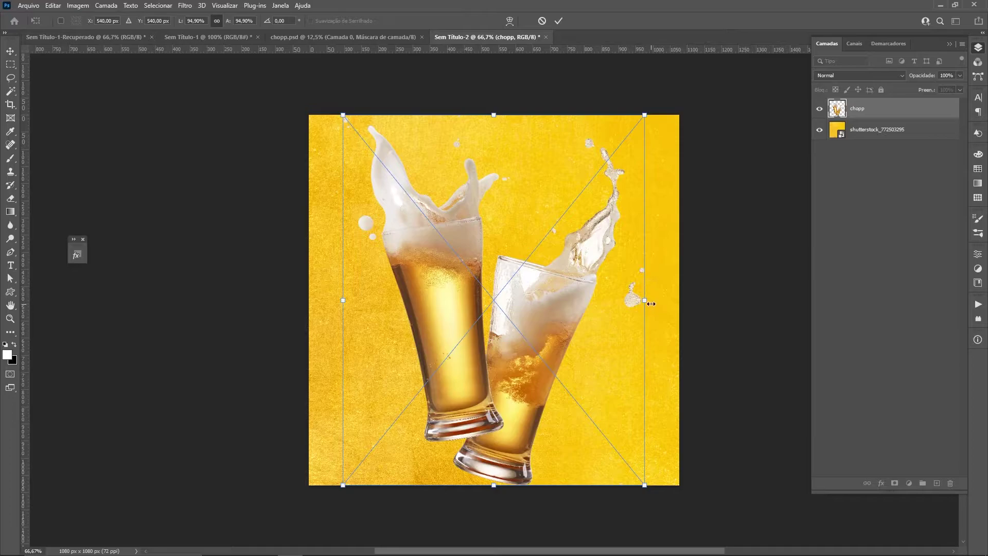
left_click_drag(651, 303, 606, 301)
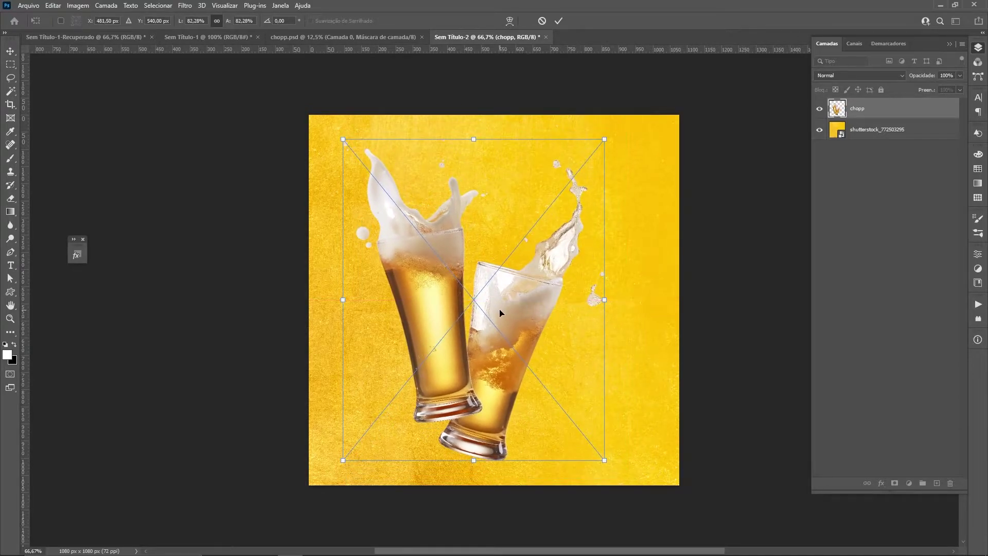
left_click_drag(500, 312, 479, 302)
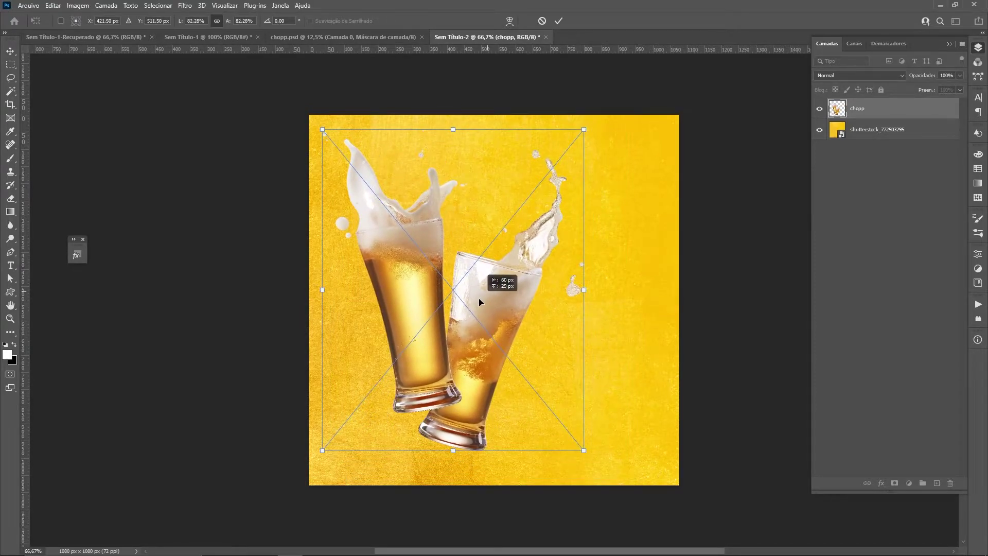
key("Return")
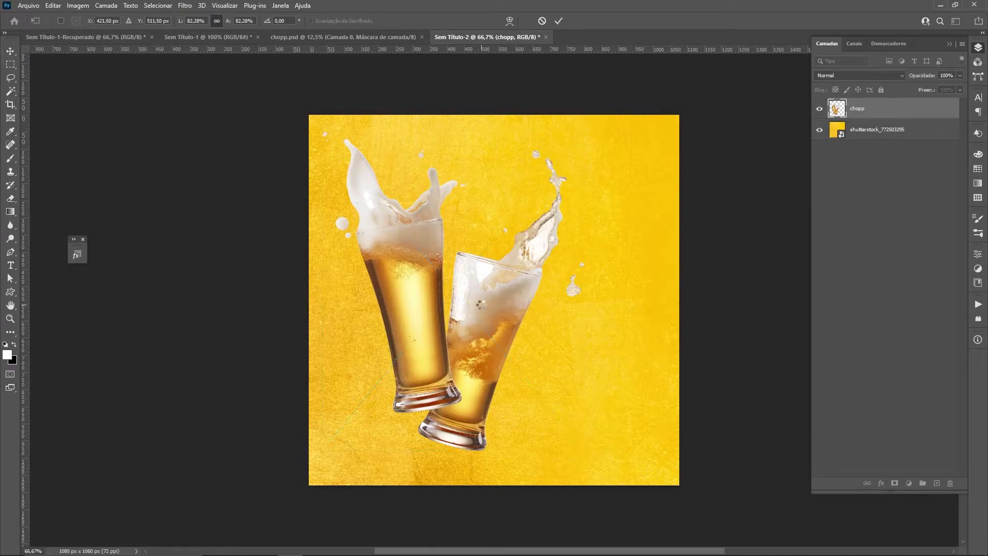
key("z")
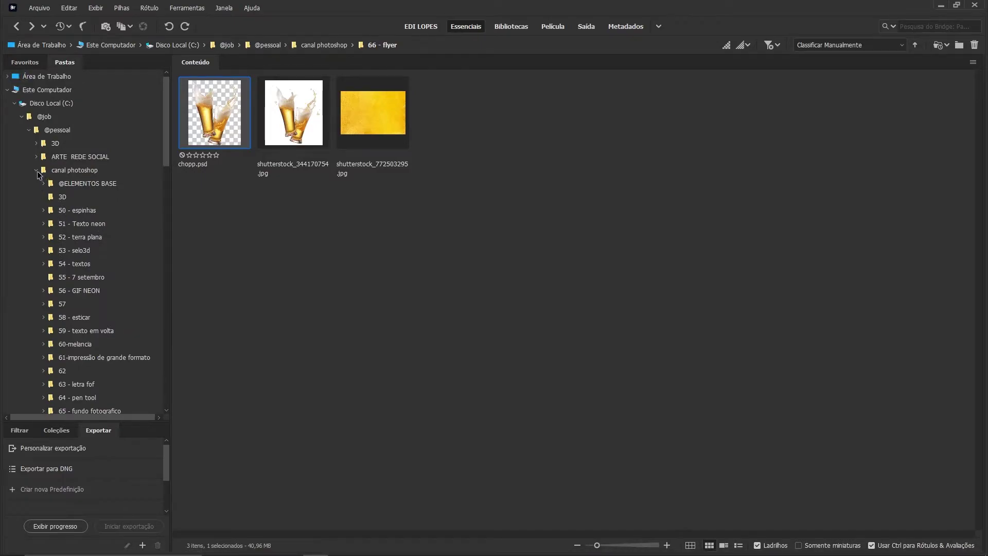
Navigate Bridge's Folders panel to HD4TB > PSD > alfabeto
left_click(36, 170)
left_click(15, 104)
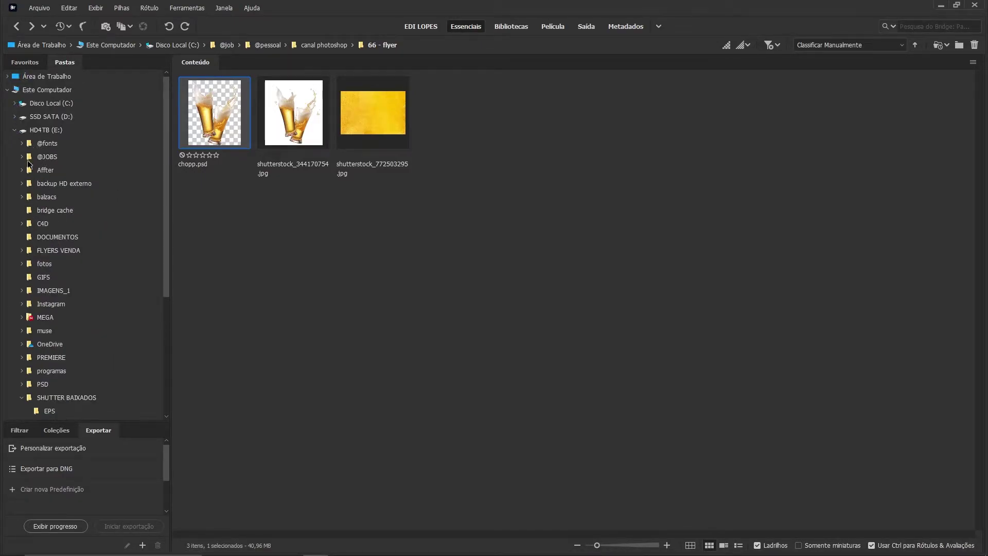
left_click(43, 384)
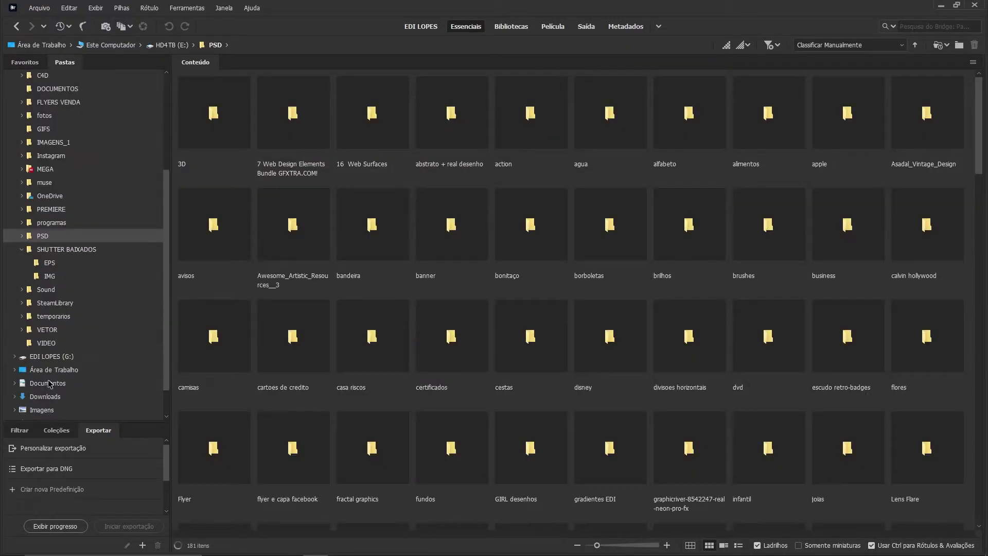
left_click(23, 236)
left_click(57, 306)
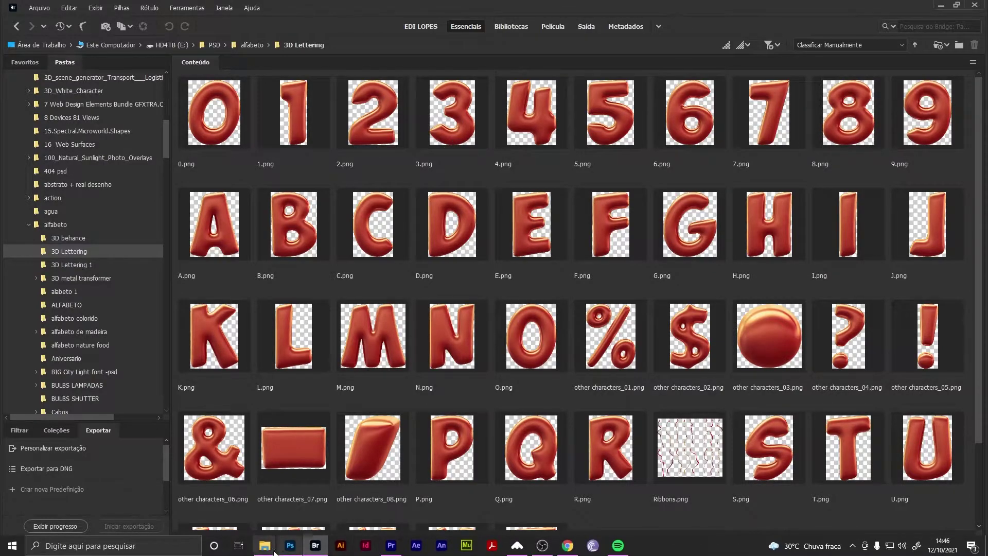
Check the flyer in Photoshop, then open the purple 3D Lettering 1 set in Bridge
left_click(294, 549)
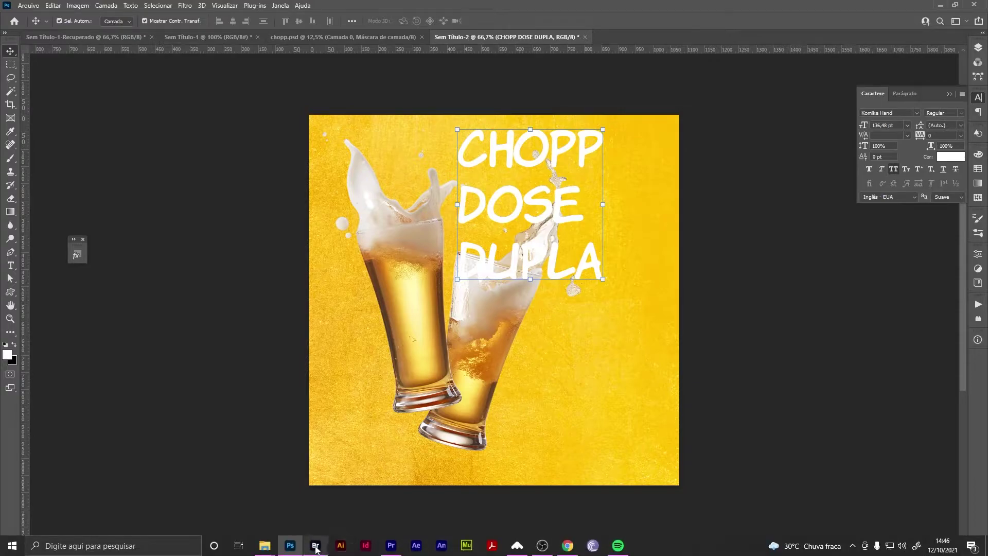
left_click(316, 546)
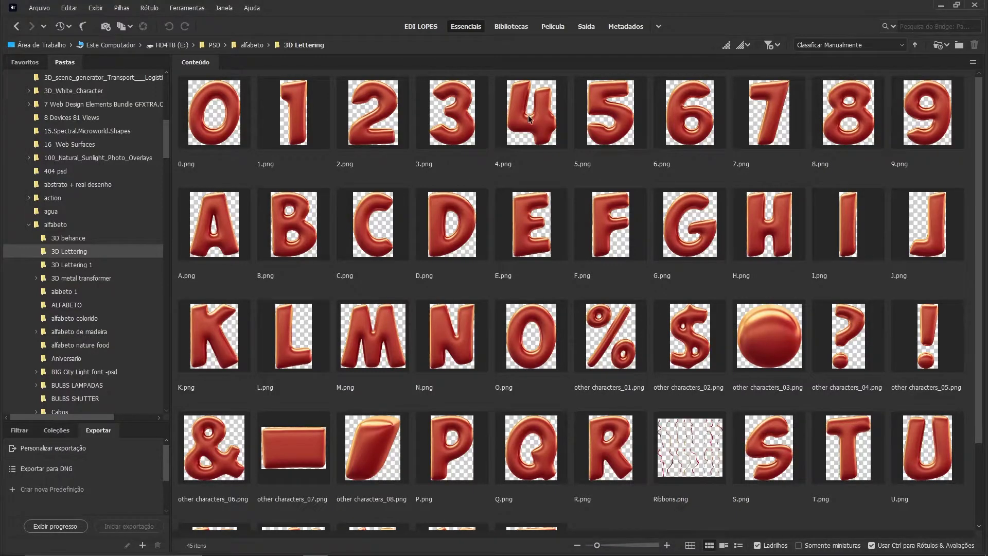
left_click(72, 265)
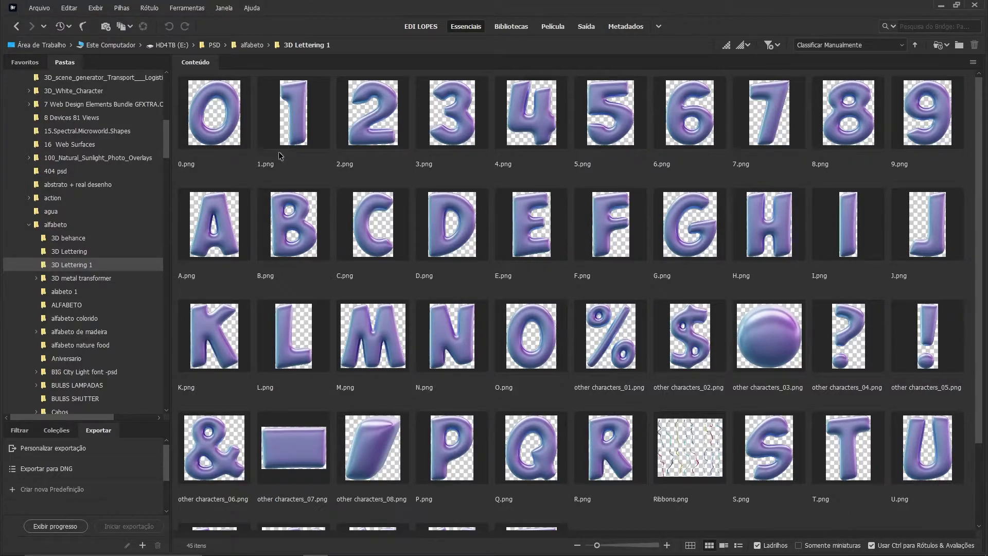
left_click(291, 552)
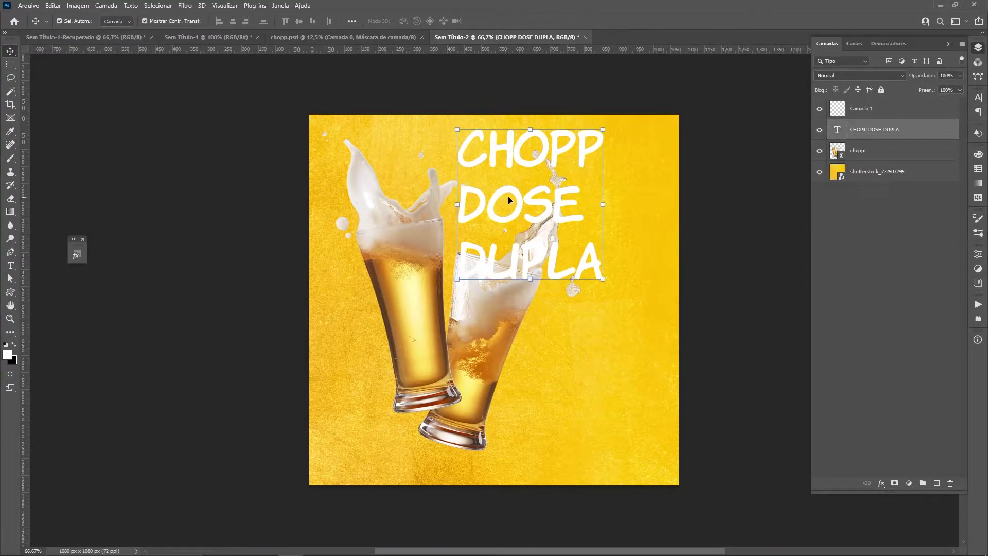
Delete the white CHOPP DOSE DUPLA text layer and select the empty Camada 1 layer
key("Delete")
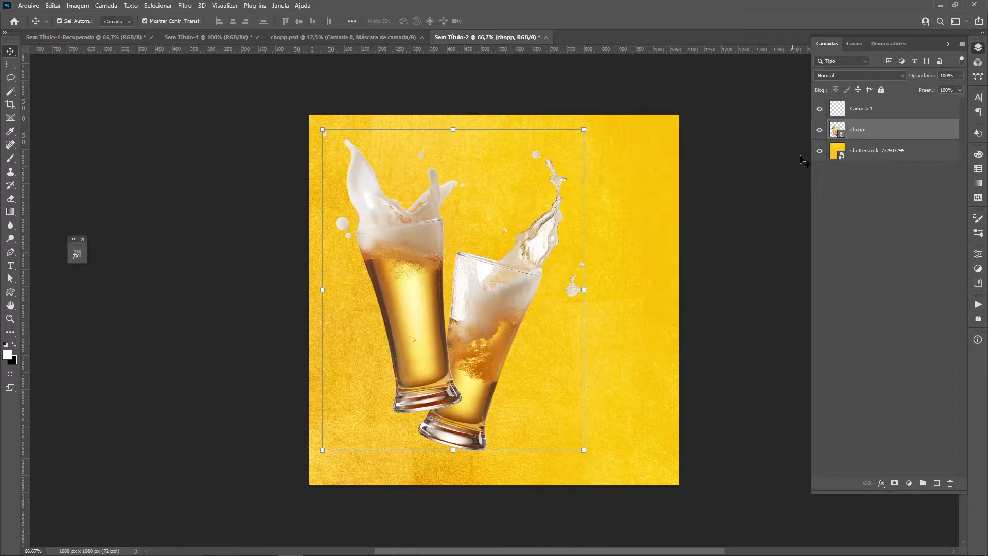
left_click(872, 113)
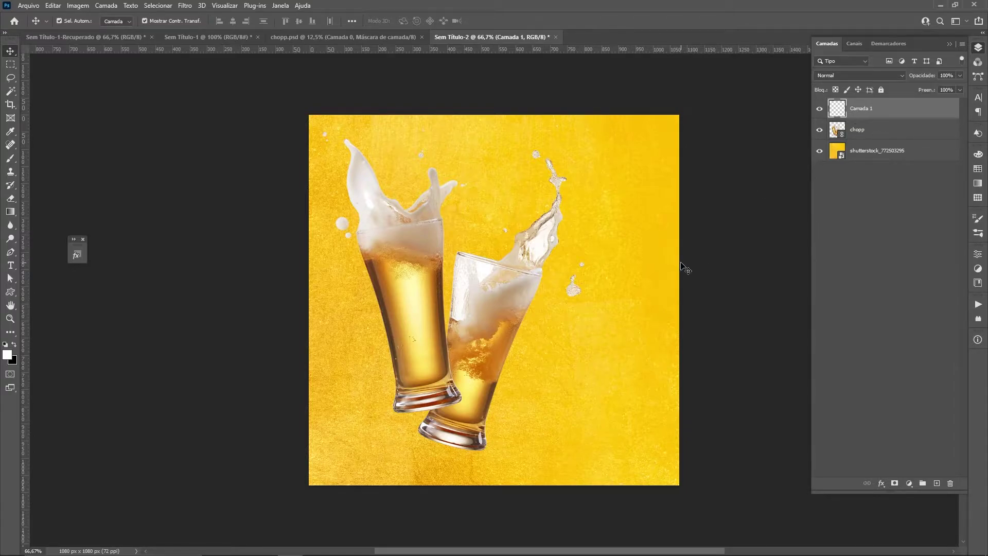
Paint white brush blobs at the lower right and over the top-left foam
key("b")
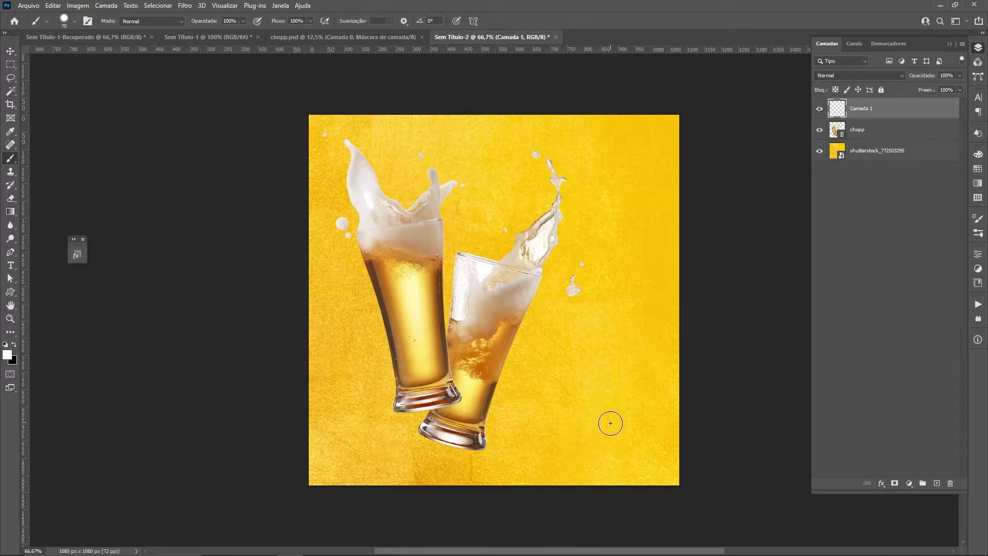
mouse_move(616, 417)
left_mouse_down()
mouse_move(569, 430)
mouse_move(591, 441)
mouse_move(601, 421)
mouse_move(618, 432)
left_mouse_up()
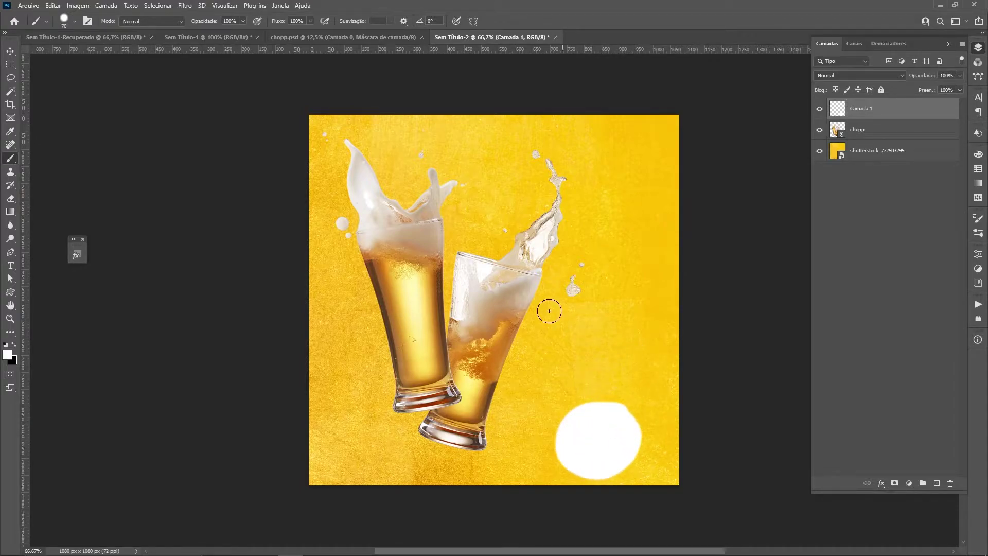
mouse_move(375, 155)
left_mouse_down()
mouse_move(375, 144)
mouse_move(357, 153)
mouse_move(357, 181)
left_mouse_up()
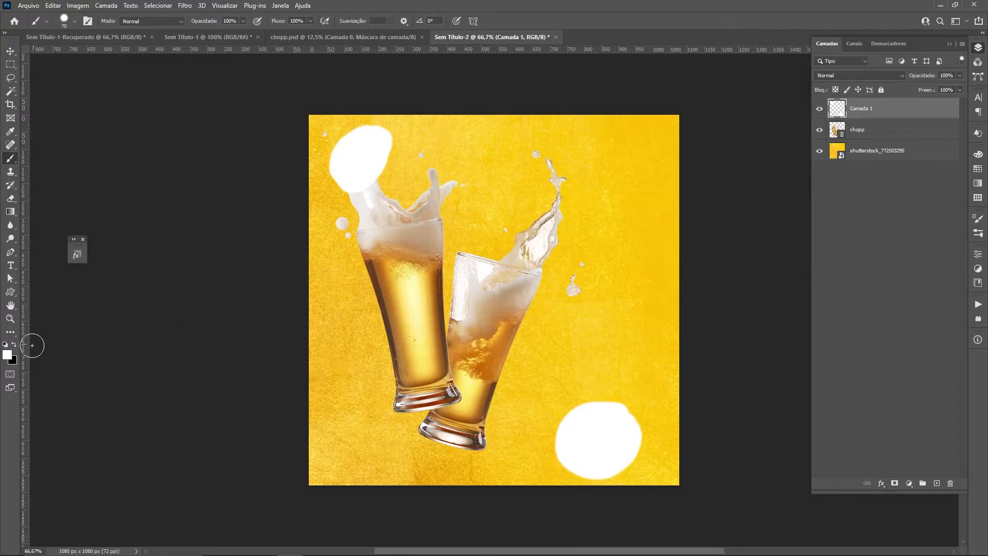
Set the foreground colour to green #11ed3f and paint green blobs upper right and bottom left
left_click(7, 355)
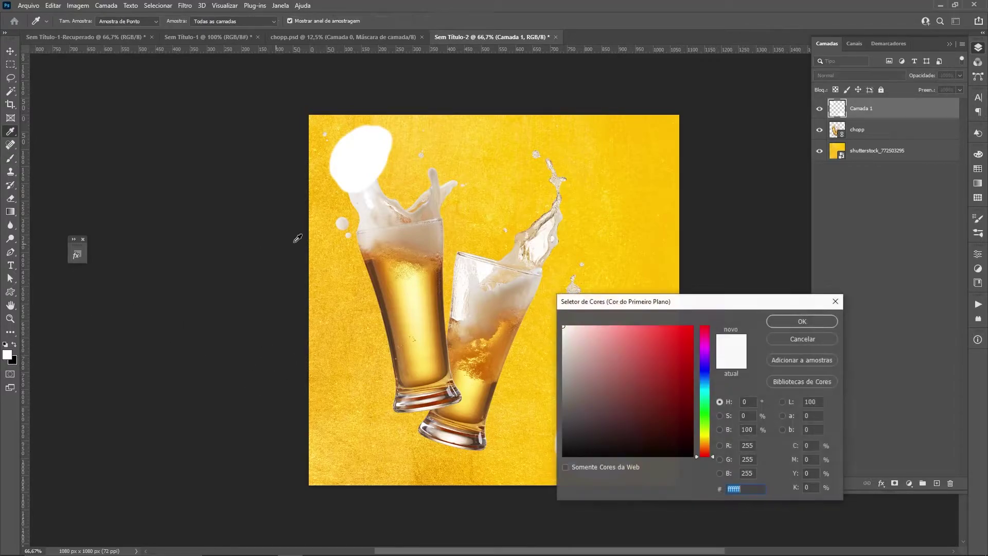
left_click(705, 408)
left_click(684, 335)
left_click(791, 323)
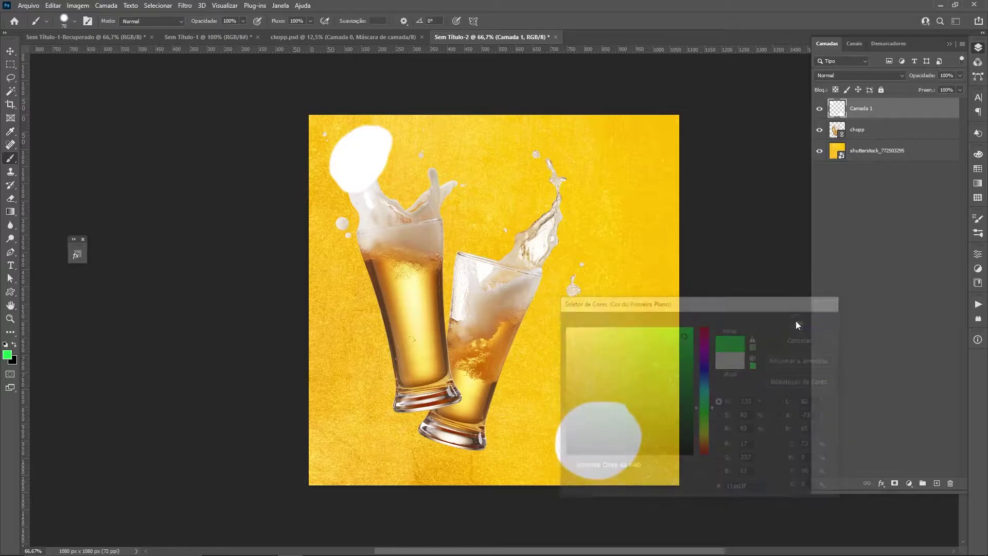
mouse_move(638, 136)
left_mouse_down()
mouse_move(650, 171)
mouse_move(625, 172)
left_mouse_up()
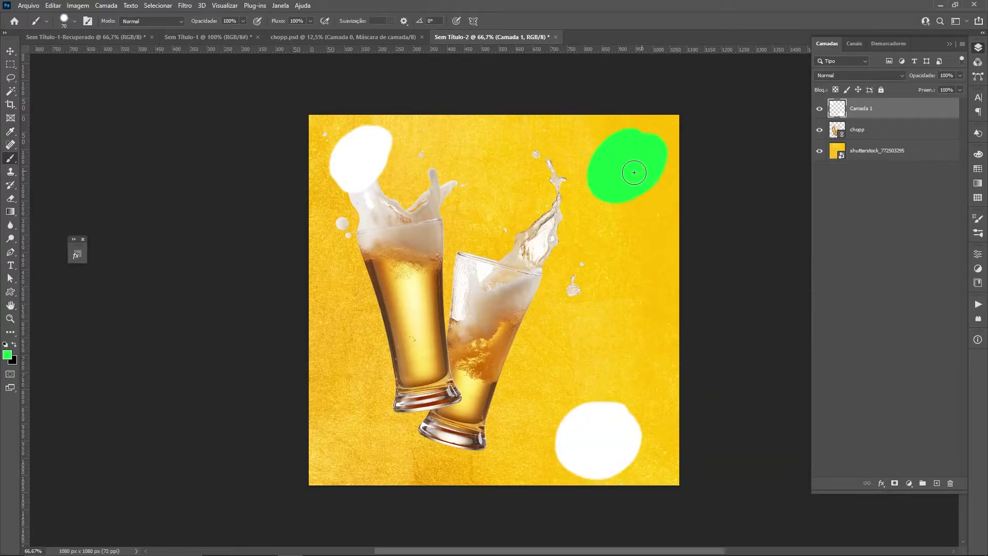
left_click_drag(353, 419, 352, 423)
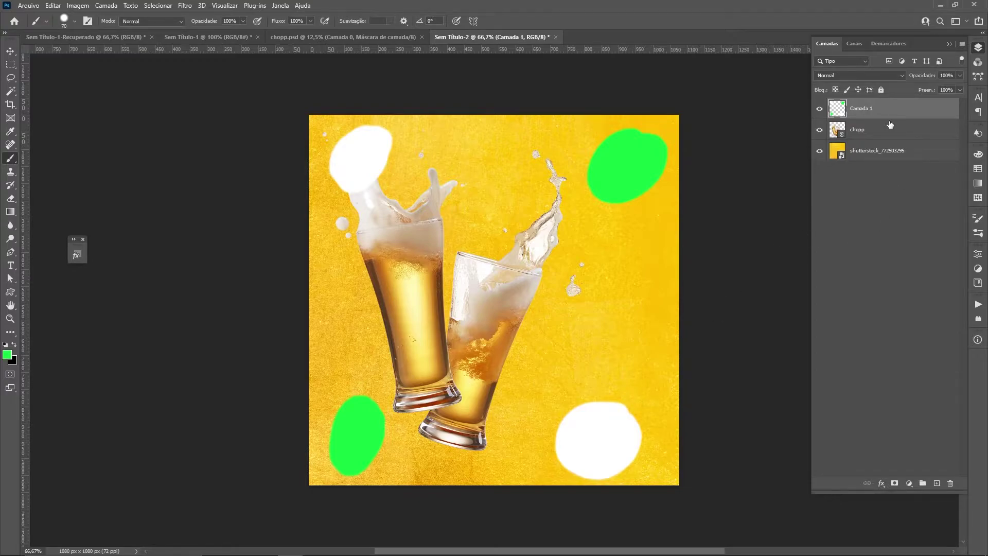
Delete the painted blobs layer and, in Bridge, select the red C, H, O, P and D letters
key("Delete")
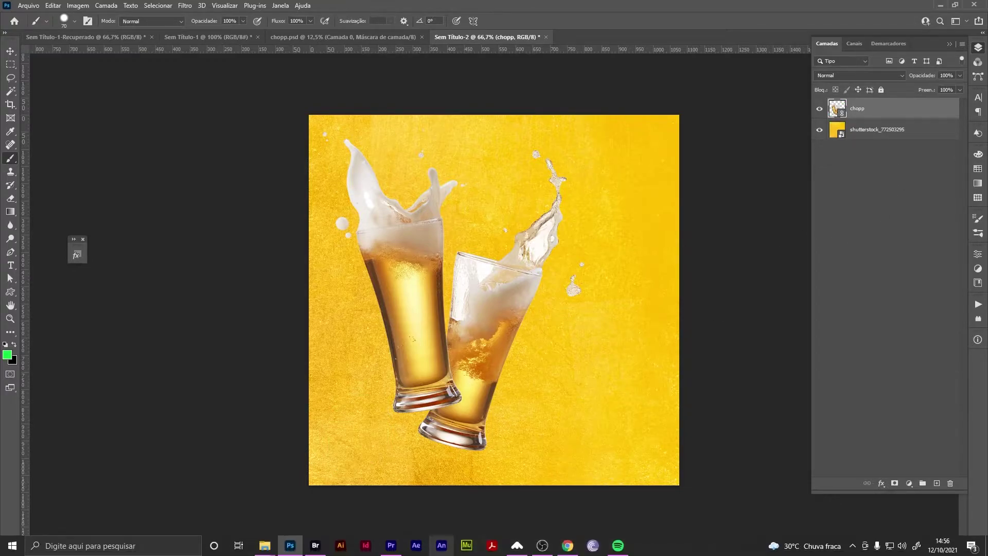
left_click(310, 550)
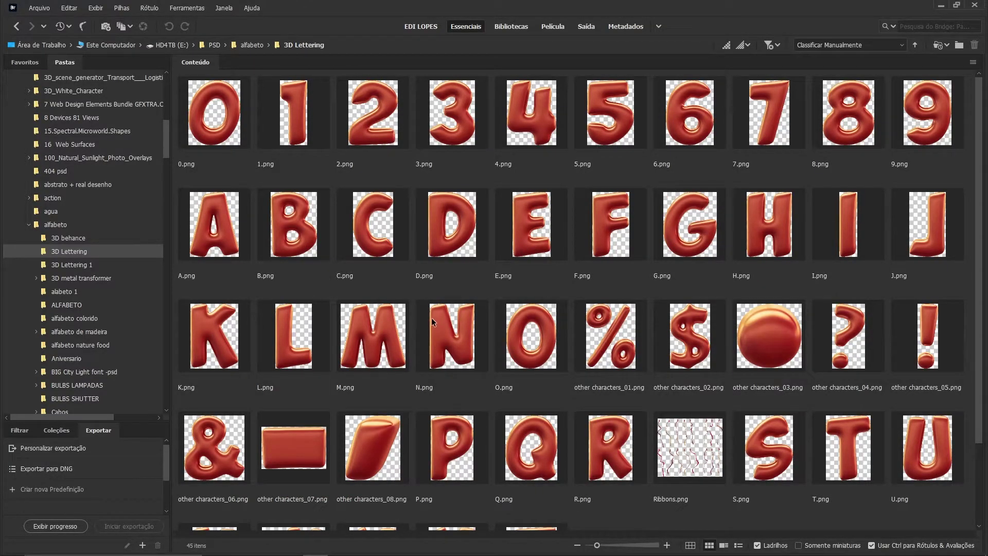
left_click(376, 247)
left_click(767, 231, "ctrl")
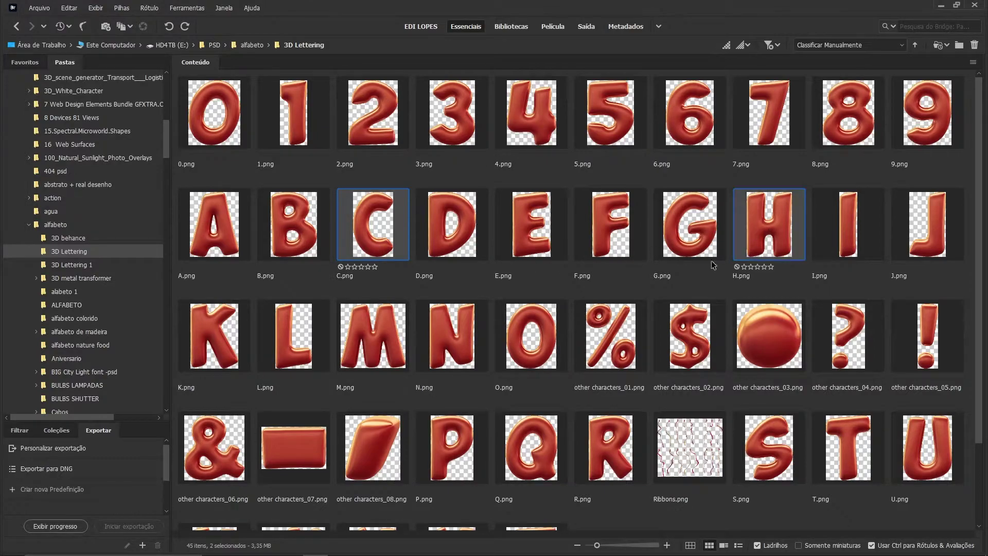
left_click(539, 350, "ctrl")
left_click(457, 455, "ctrl")
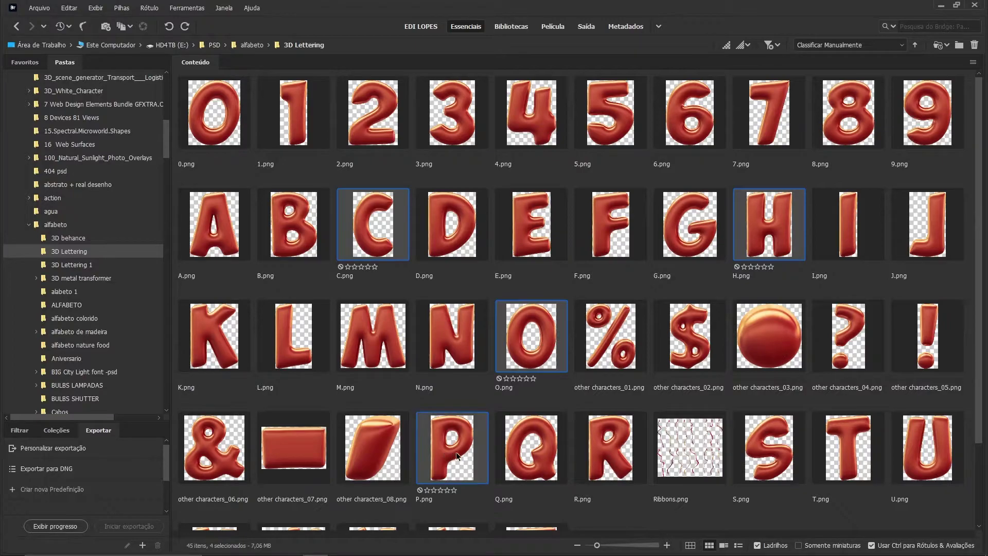
left_click(453, 246, "ctrl")
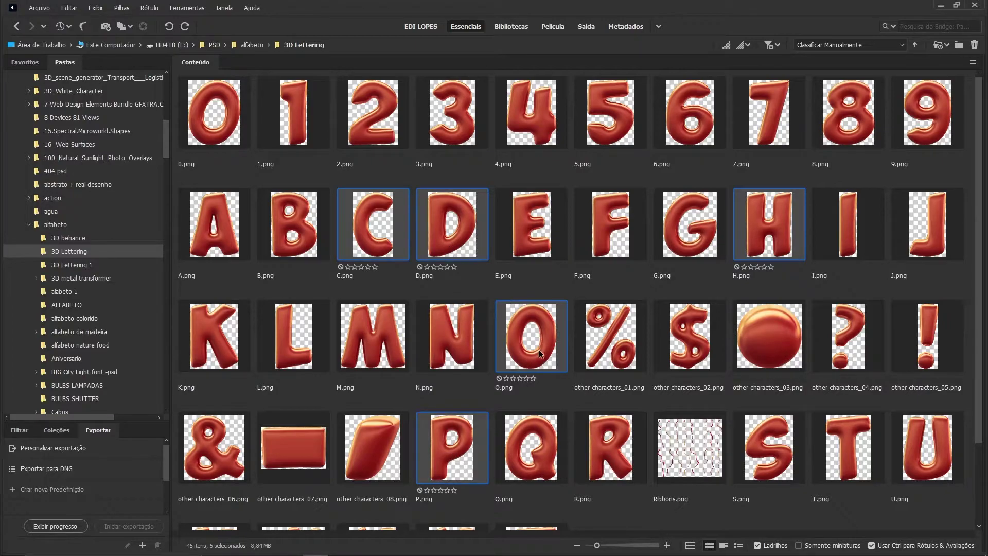
Add the S, E, U, L and A letters to the selection and drag them into the flyer
left_click(751, 433, "ctrl")
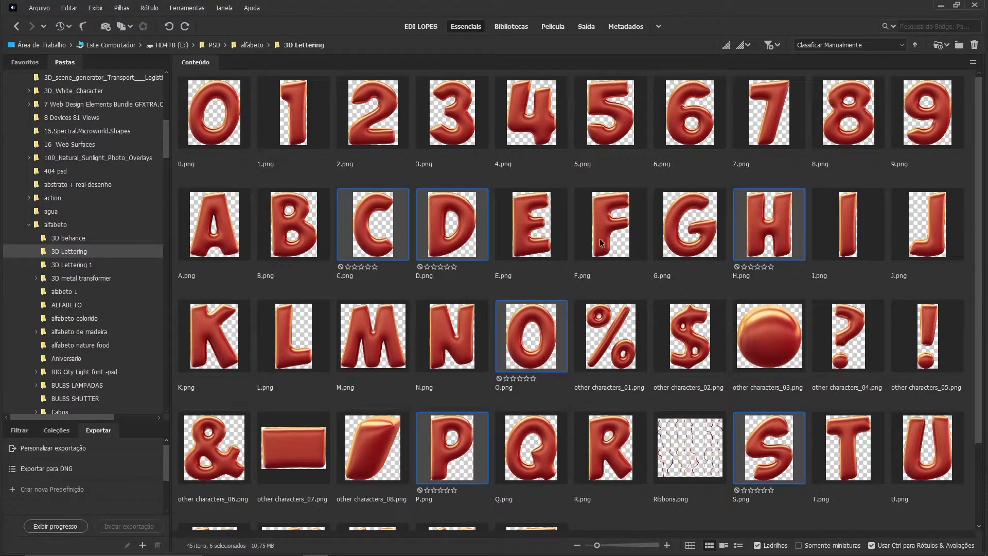
left_click(530, 240, "ctrl")
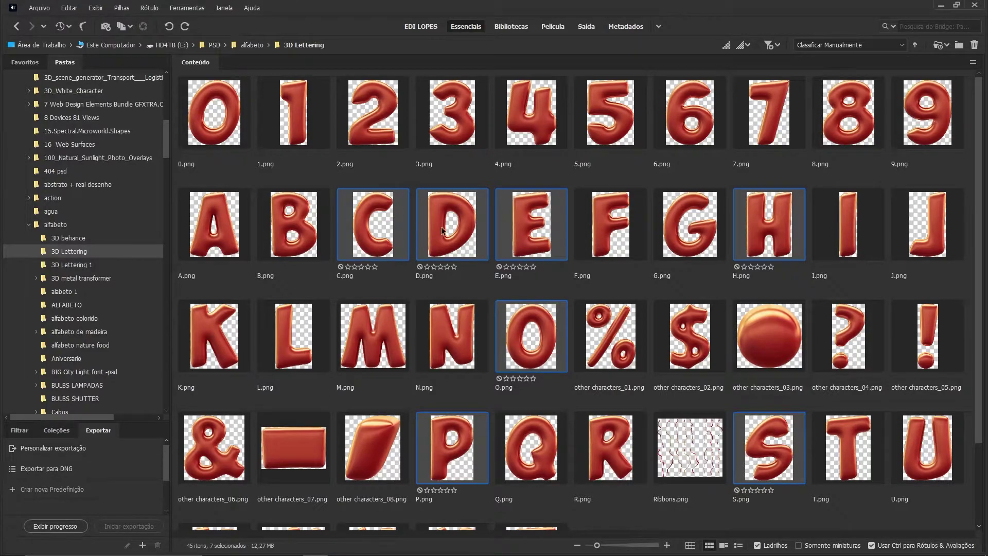
left_click(924, 463, "ctrl")
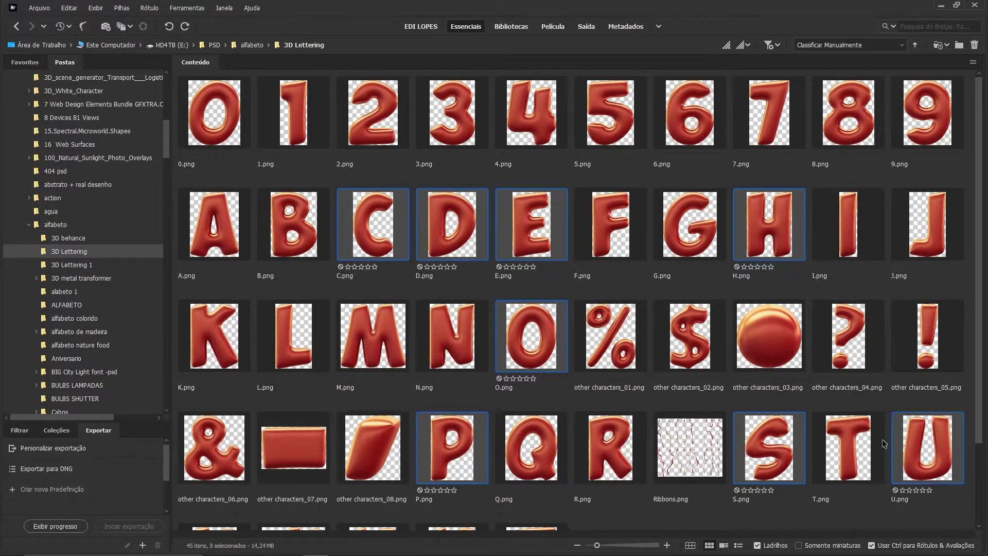
left_click(293, 342, "ctrl")
left_click(242, 238, "ctrl")
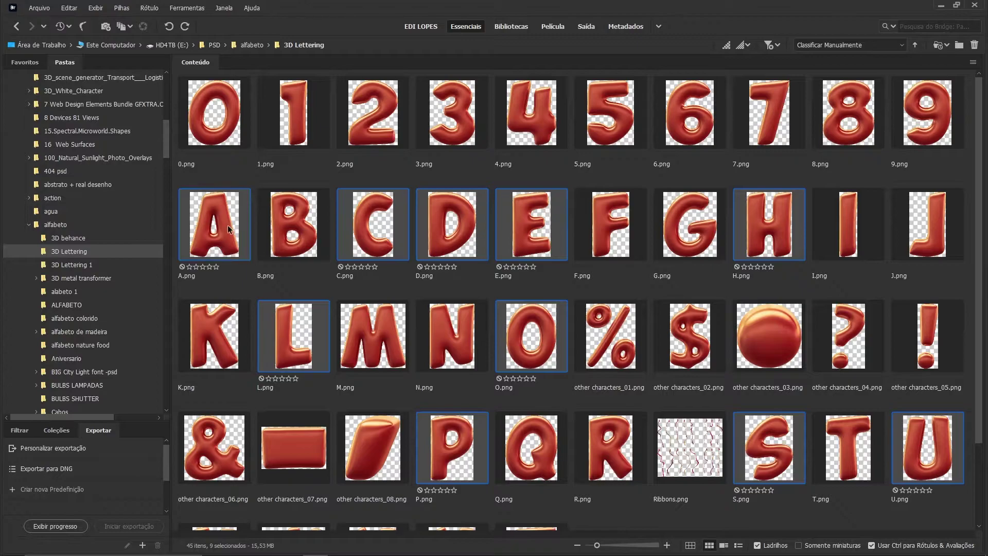
mouse_move(466, 237)
left_mouse_down()
mouse_move(292, 552)
mouse_move(480, 301)
left_mouse_up()
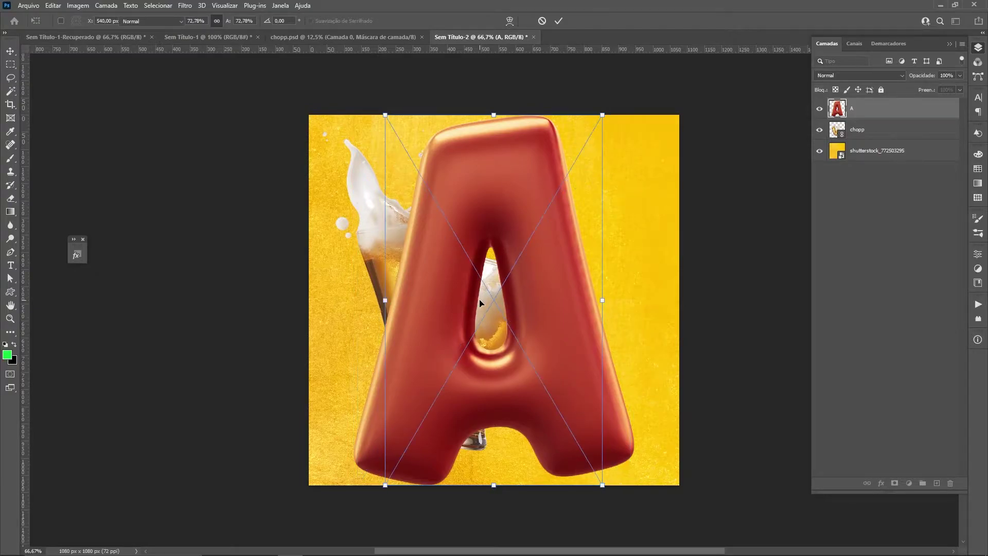
Commit the placed letters and scale all ten letter layers to about 19% over the right glass
key("Return")
key("Return")
key("Return")
key("Return")
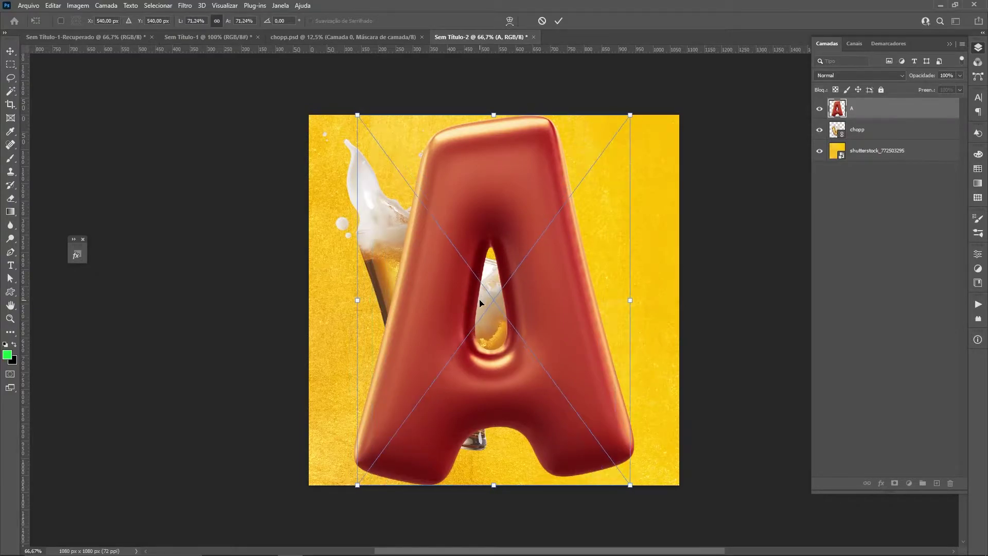
key("Return")
key("Return")
key("Return")
key("Return")
key("Return")
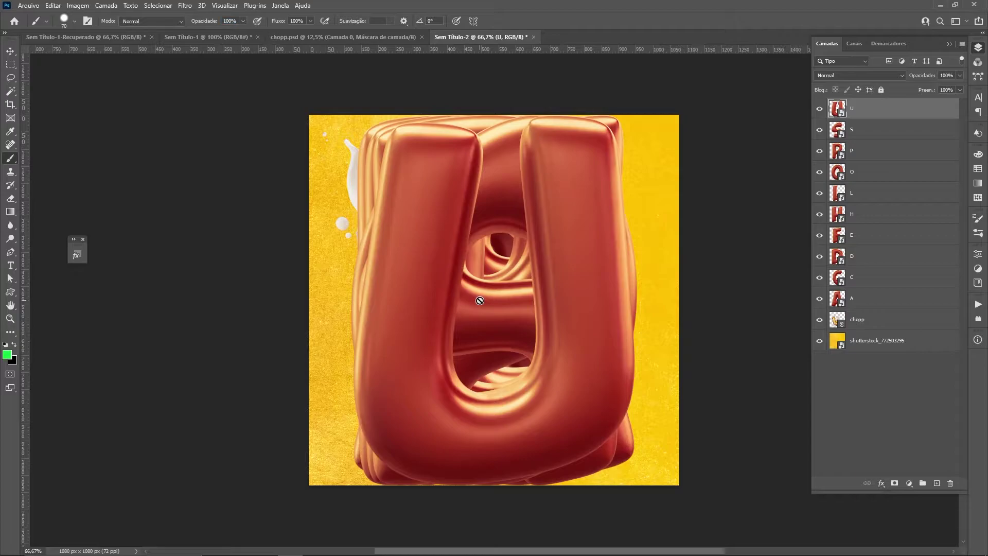
left_click(884, 303, "shift")
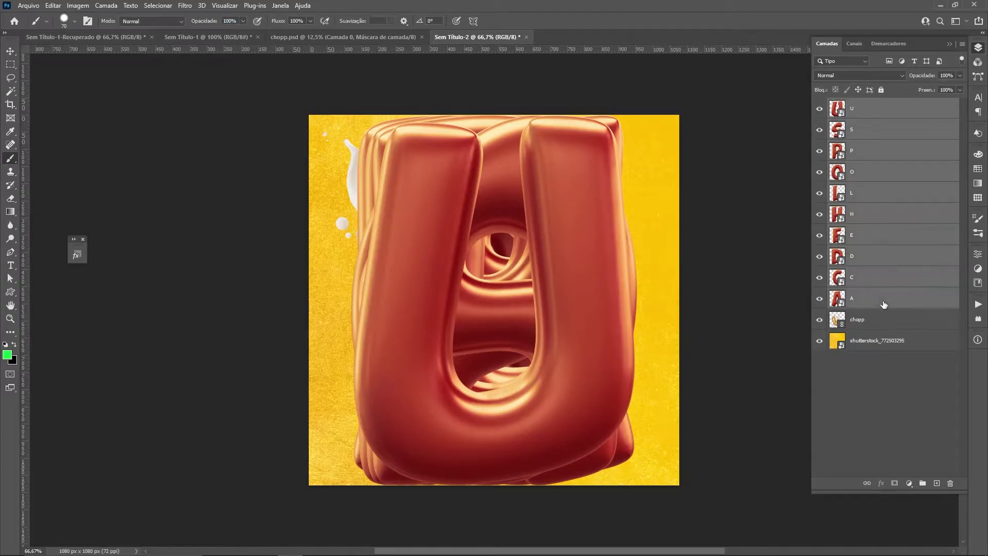
key("v")
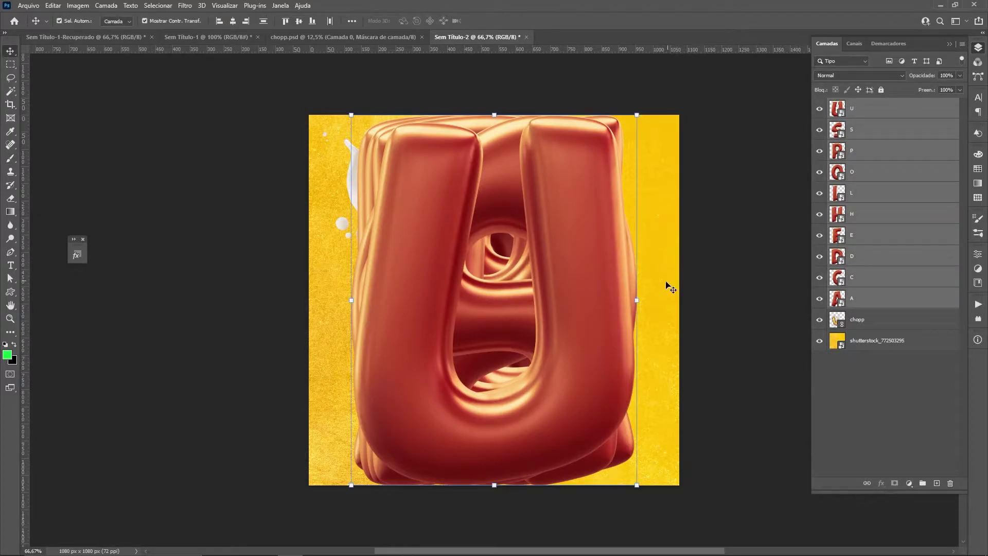
left_click_drag(637, 300, 529, 310)
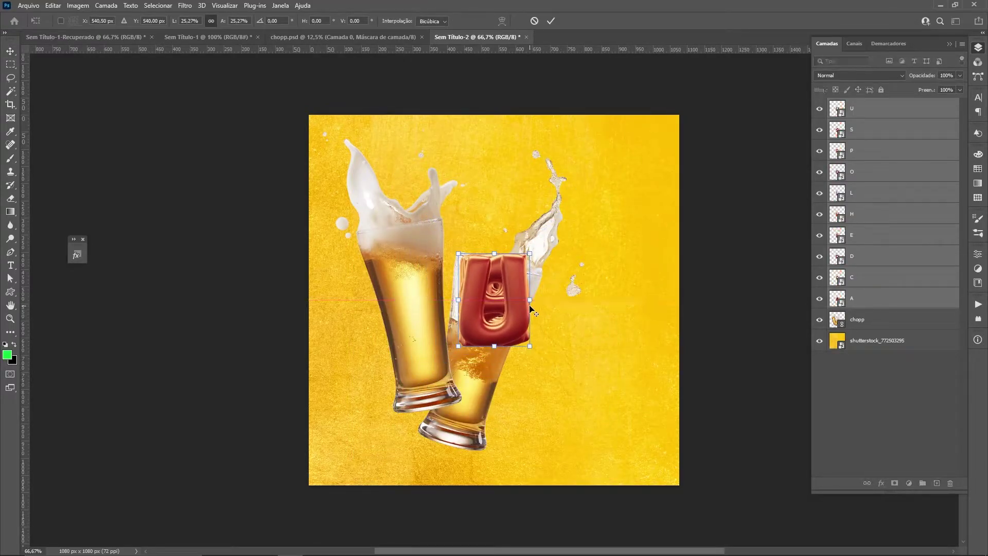
left_click_drag(529, 300, 531, 304)
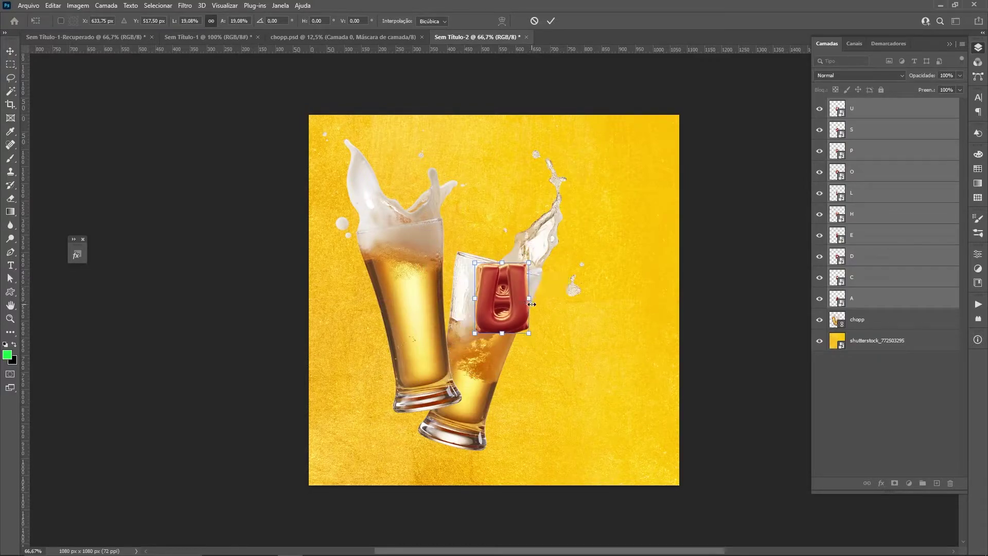
key("Return")
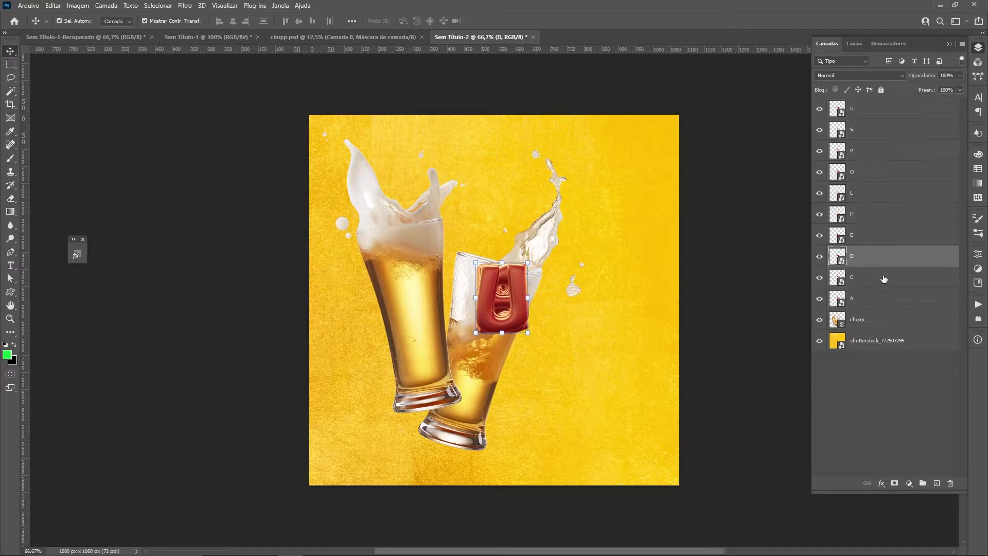
Stack the letter layers C-H-O-P-P-D at the top, duplicating the P layer
left_click_drag(885, 278, 900, 106)
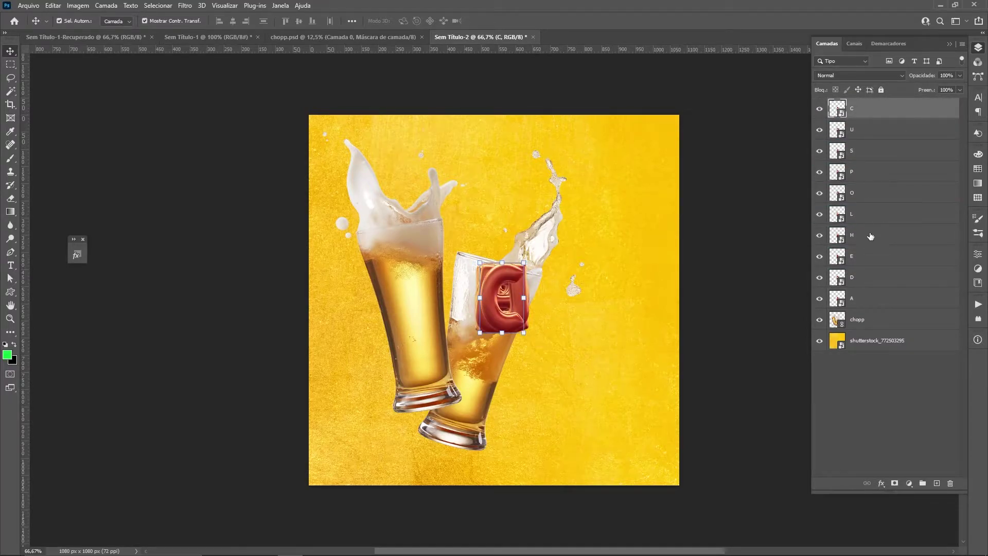
left_click_drag(870, 237, 872, 126)
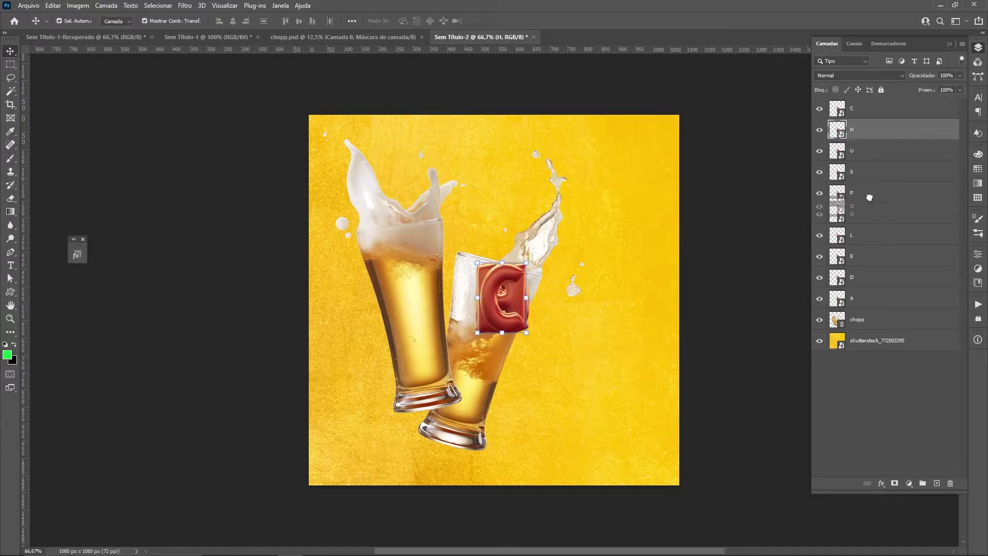
left_click_drag(870, 197, 876, 139)
left_click_drag(867, 218, 875, 175)
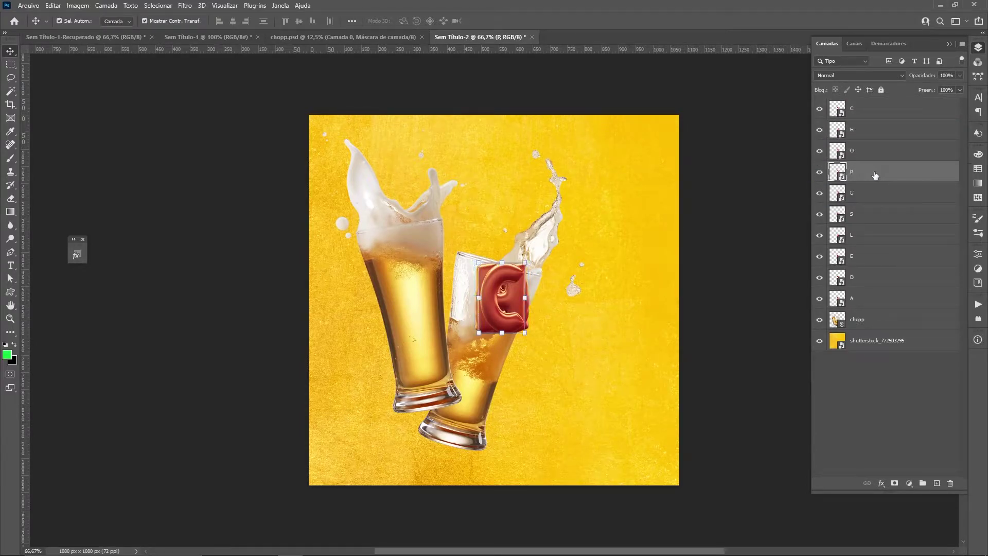
key("ctrl+j")
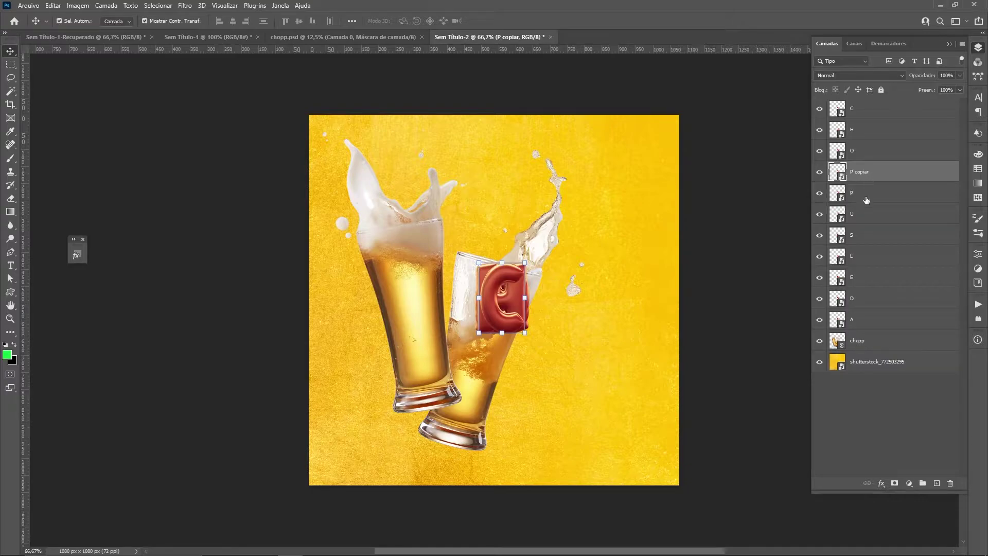
left_click_drag(864, 294, 870, 212)
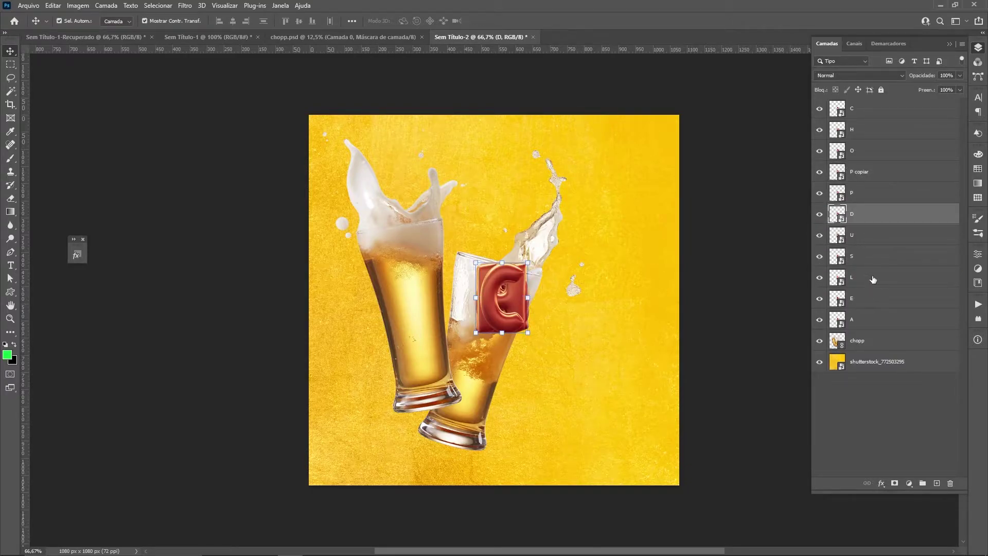
Duplicate the O and D layers and order O-S-E-D-U-P-L-A beneath, repositioning the P copy
left_click(868, 153)
key("ctrl+j")
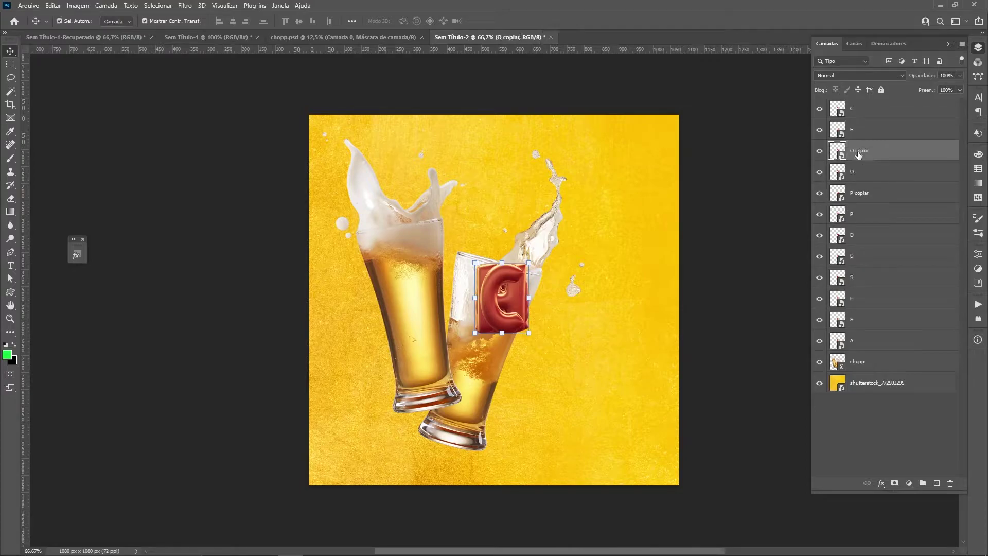
left_click_drag(867, 153, 879, 250)
left_click_drag(877, 320, 878, 266)
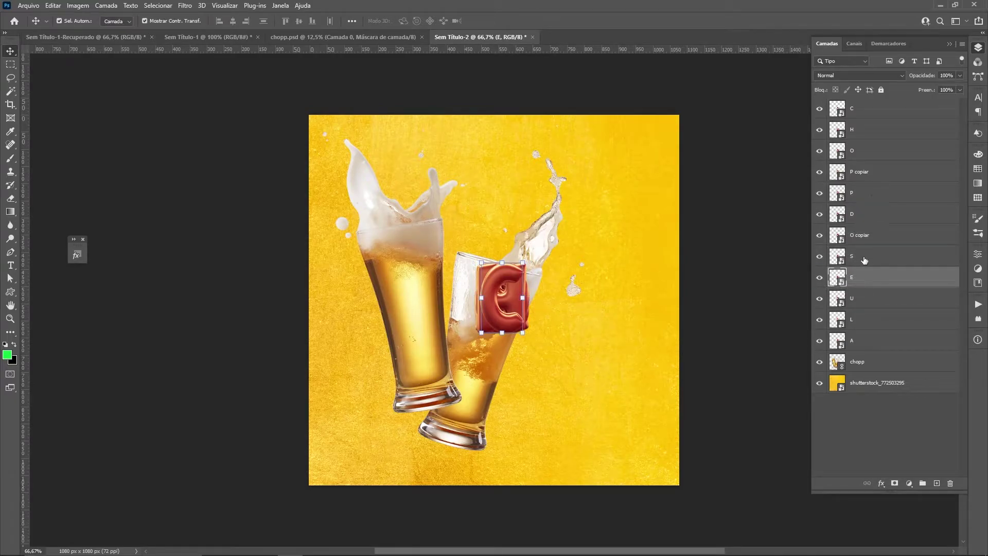
left_click(871, 216)
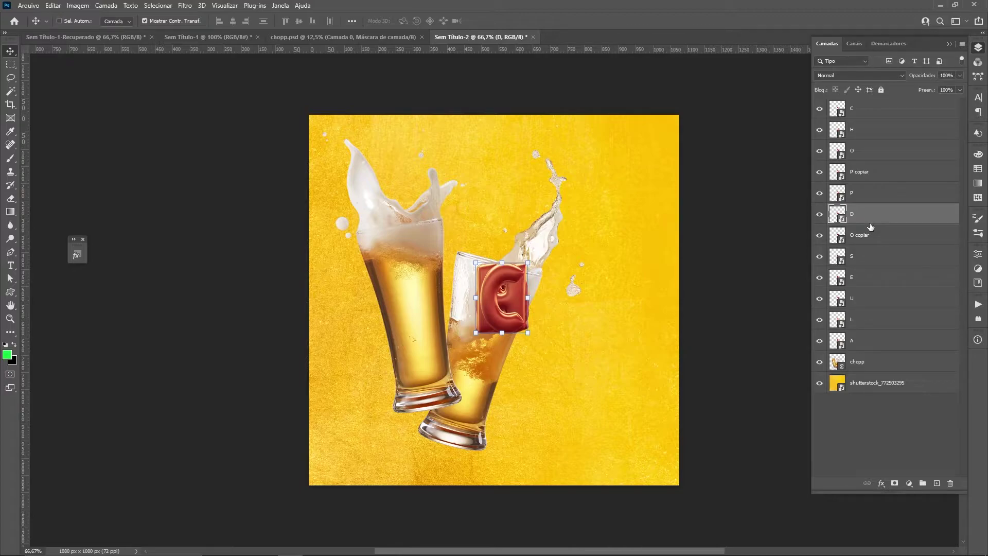
key("ctrl+j")
left_click_drag(877, 221, 876, 313)
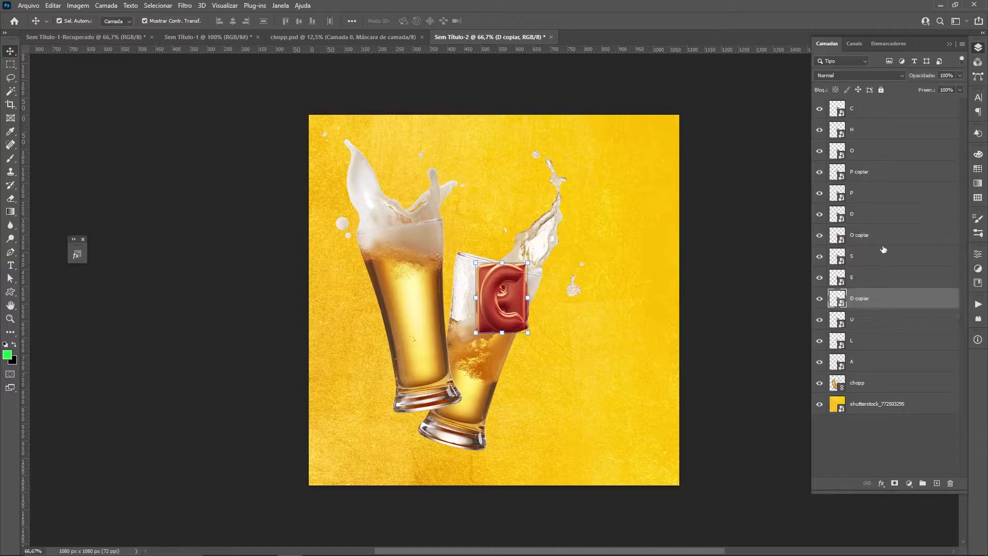
left_click(878, 177)
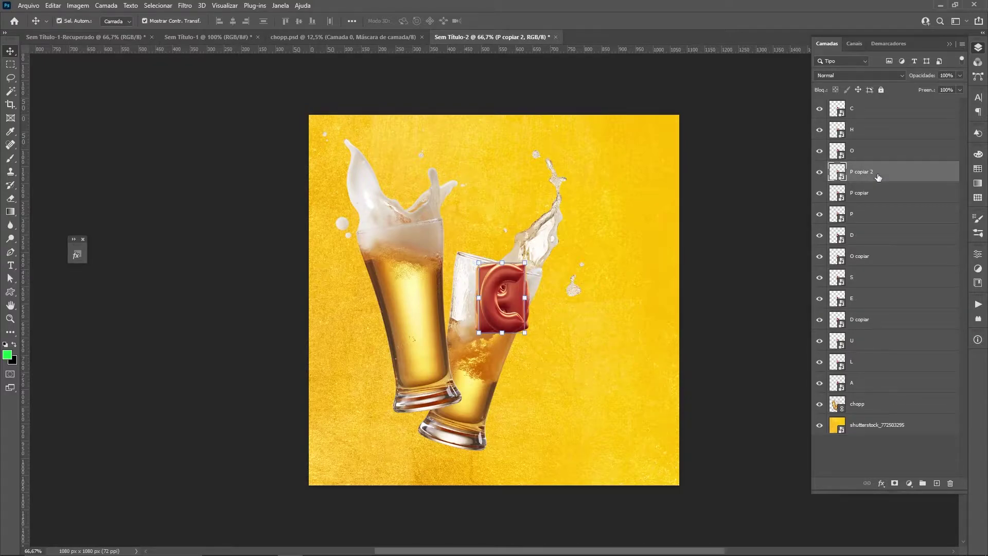
left_click_drag(878, 177, 867, 367)
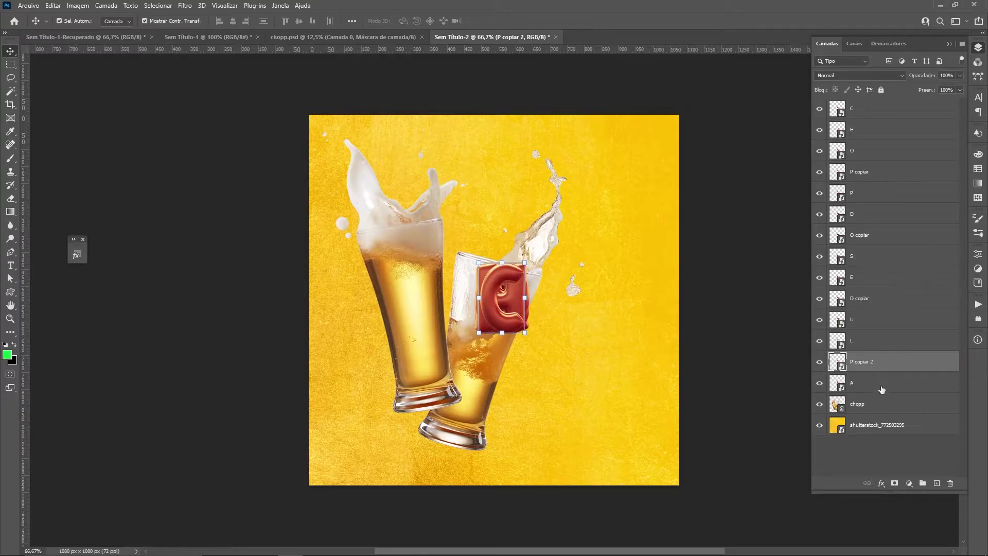
Lock the glasses and background layers, then arrange C, H, O, P, P into CHOPP at top
left_click(887, 412)
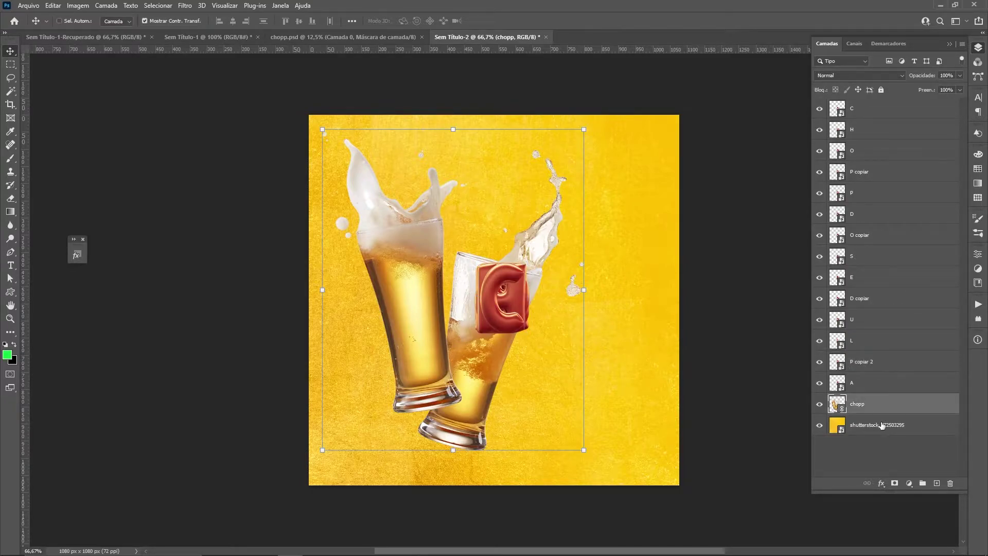
left_click(881, 90)
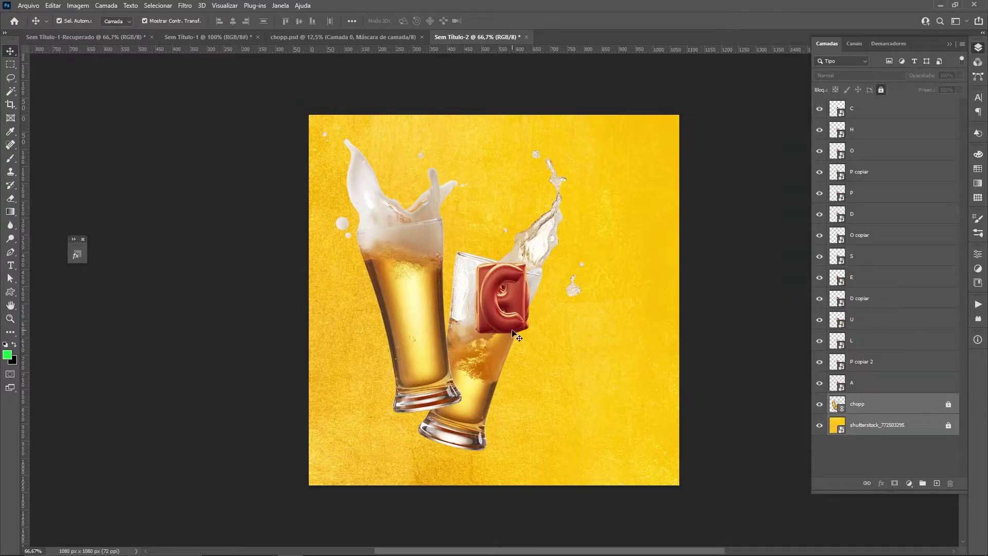
left_click_drag(512, 331, 406, 198)
left_click_drag(474, 278, 427, 165)
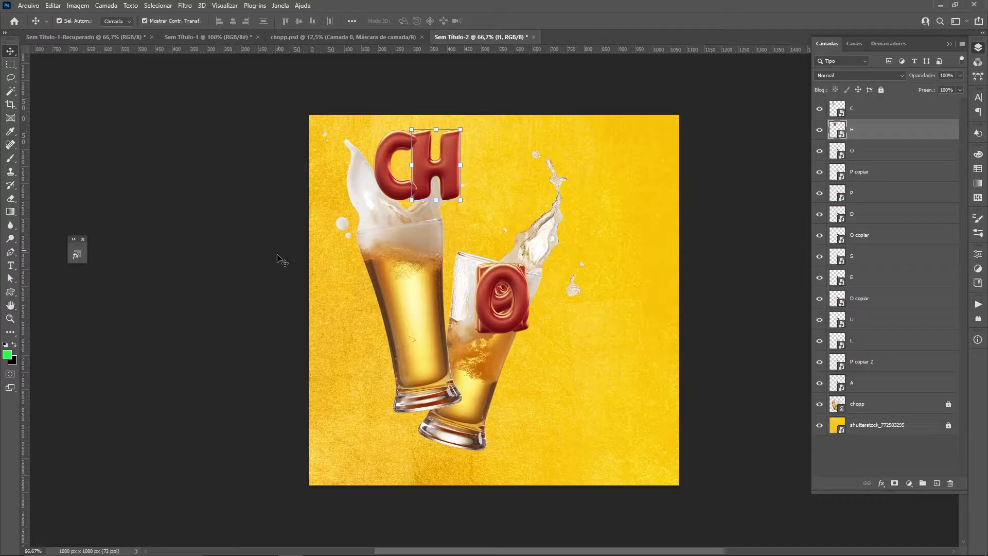
left_click_drag(480, 290, 465, 165)
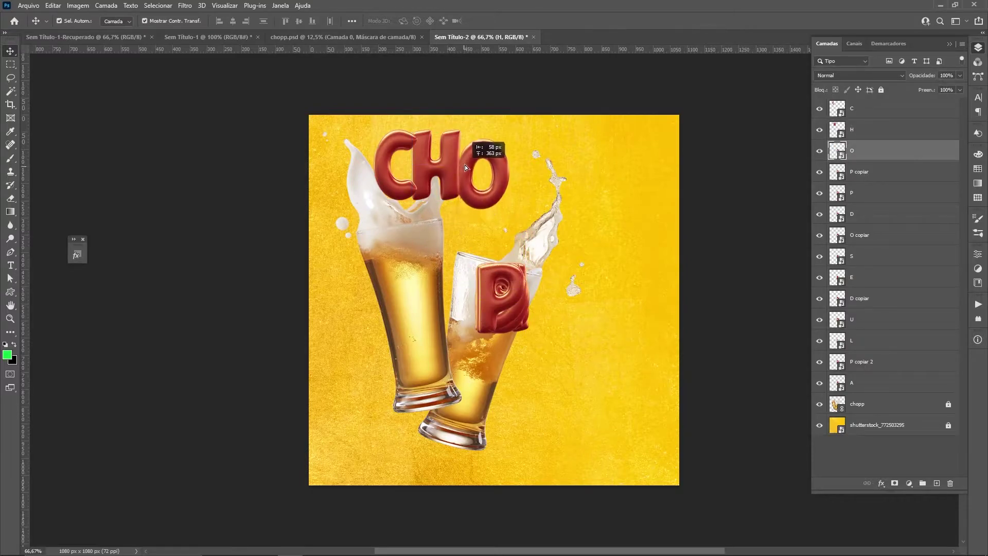
left_click_drag(492, 284, 518, 155)
mouse_move(502, 296)
left_mouse_down()
mouse_move(563, 167)
mouse_move(390, 263)
left_mouse_up()
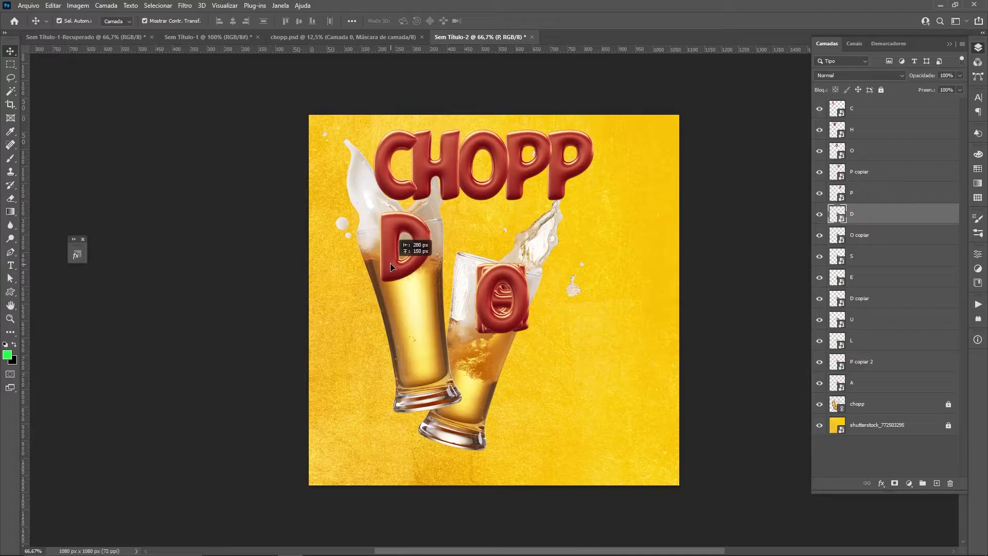
Arrange O, S, E to spell DOSE and place D, U, P on the glasses
left_click_drag(502, 297, 434, 242)
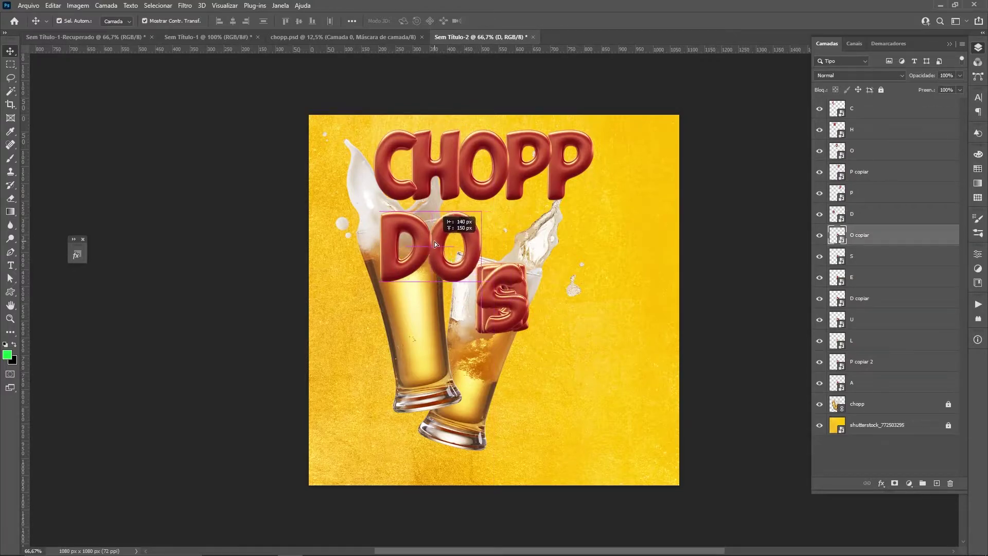
left_click_drag(499, 305, 492, 245)
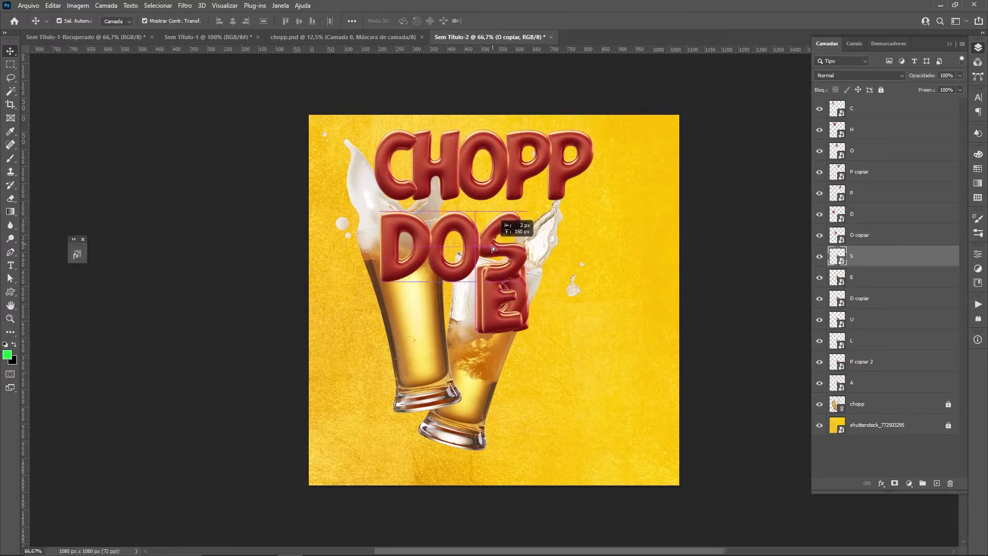
left_click_drag(498, 320, 539, 267)
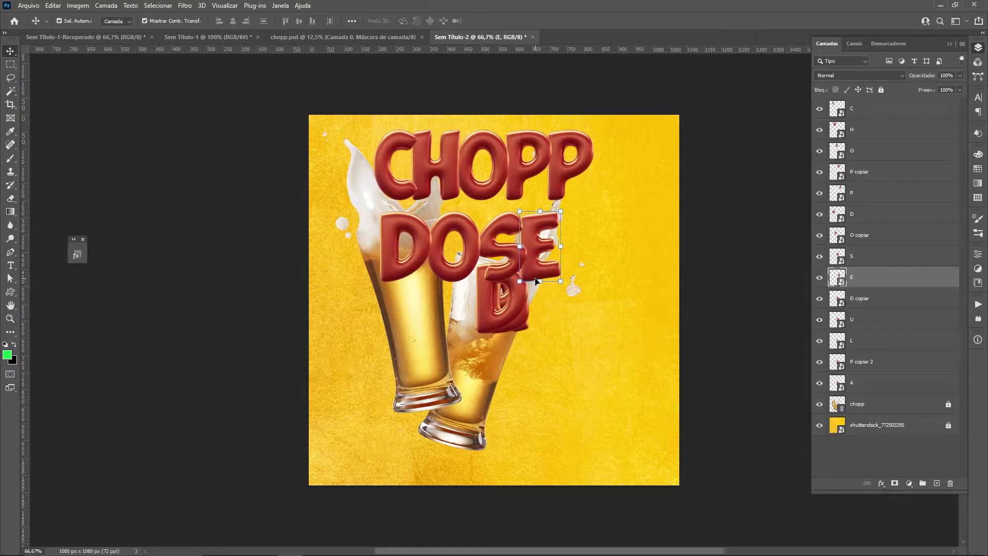
mouse_move(498, 315)
left_mouse_down()
mouse_move(418, 367)
mouse_move(416, 349)
left_mouse_up()
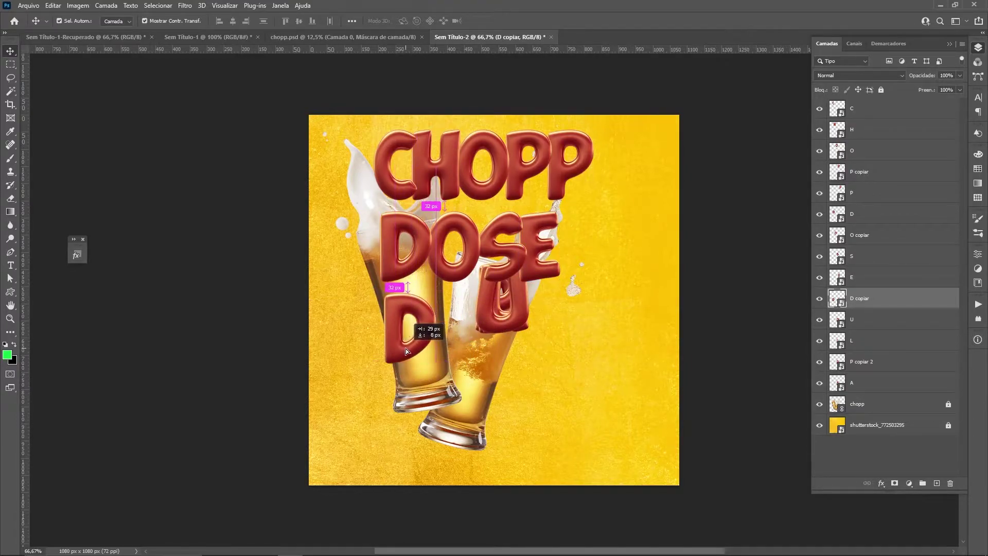
left_click_drag(415, 347, 403, 350)
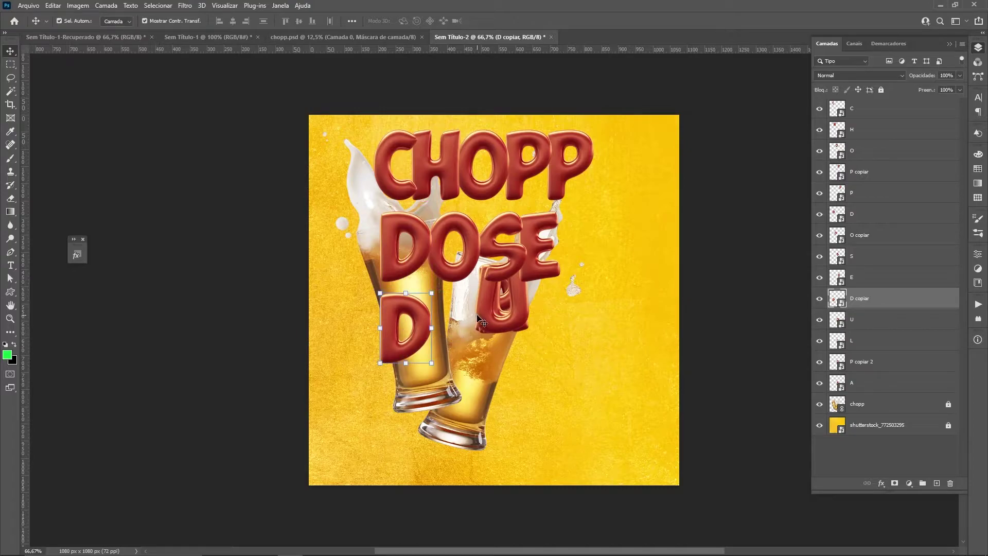
left_click_drag(478, 316, 426, 346)
mouse_move(513, 299)
left_mouse_down()
mouse_move(501, 330)
mouse_move(523, 351)
left_mouse_up()
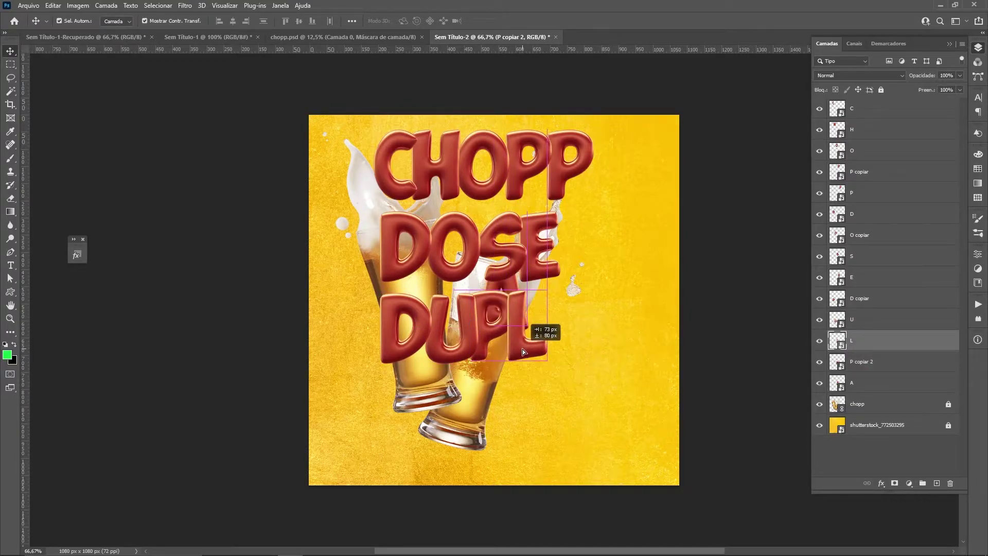
Stack the L layer beneath the P and add the A to complete DUPLA
left_click(684, 282)
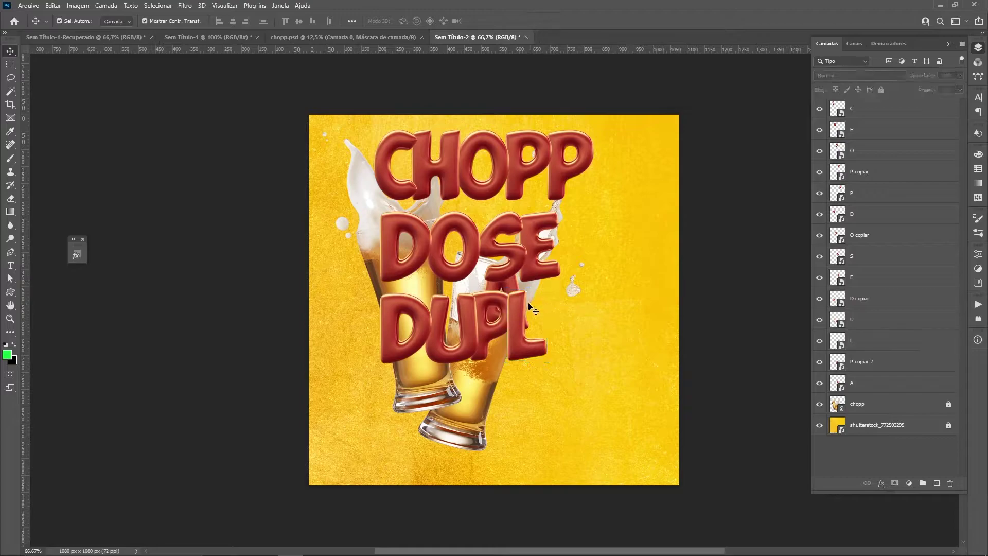
left_click(486, 304)
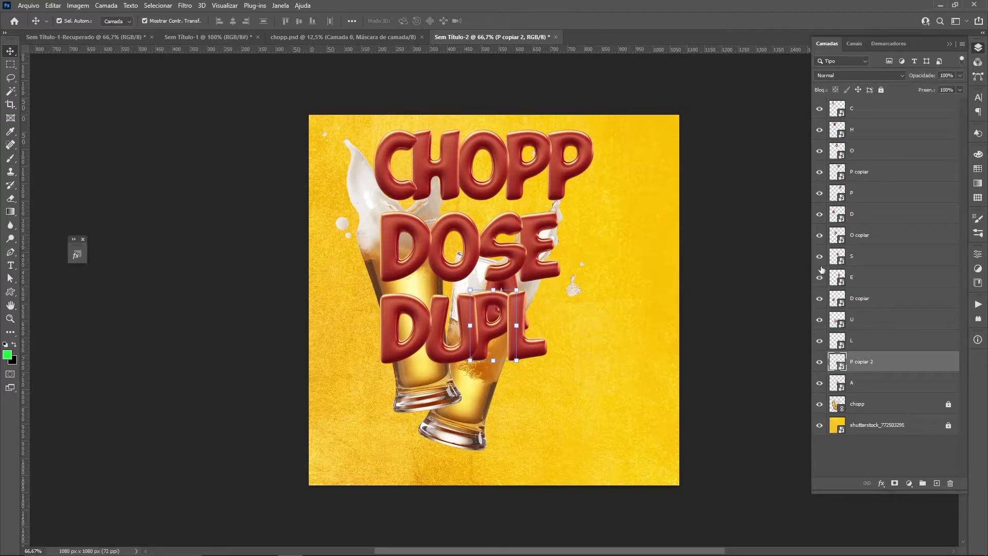
left_click(858, 195)
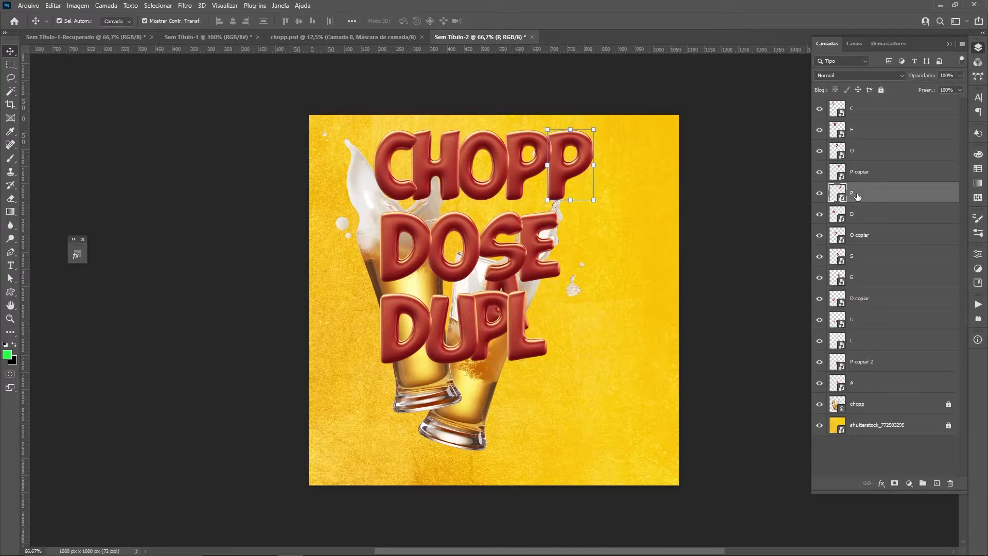
left_click(861, 364)
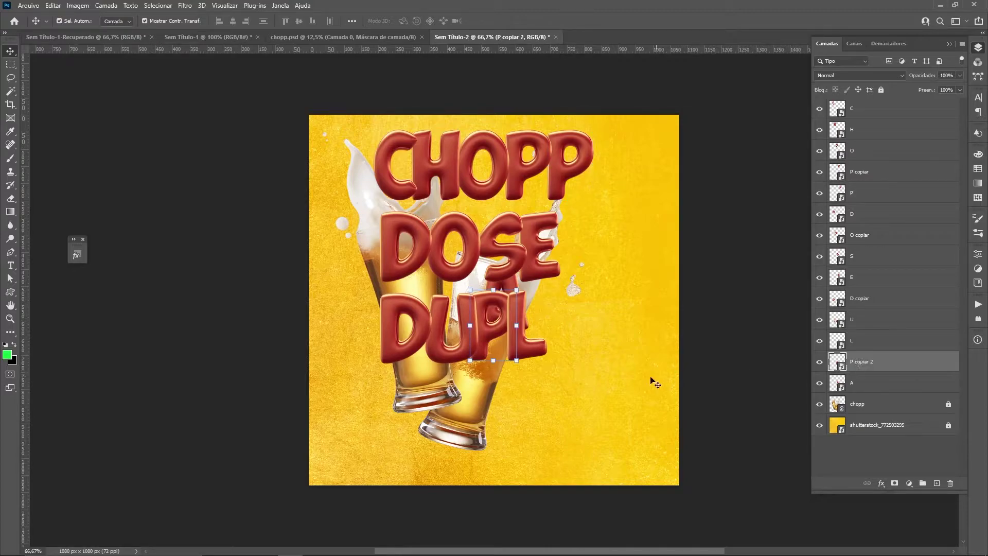
left_click(542, 351)
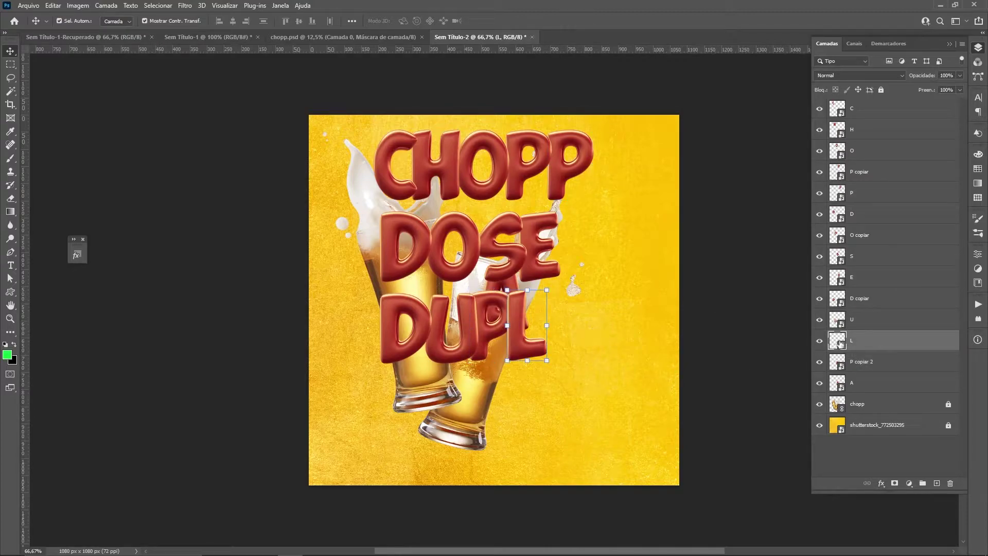
left_click_drag(862, 347, 860, 369)
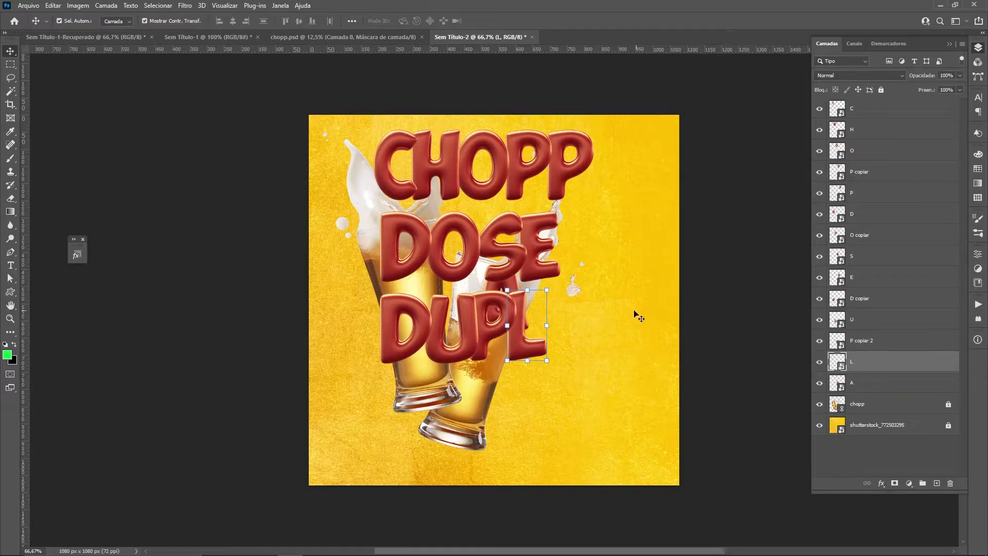
left_click_drag(522, 291, 564, 313)
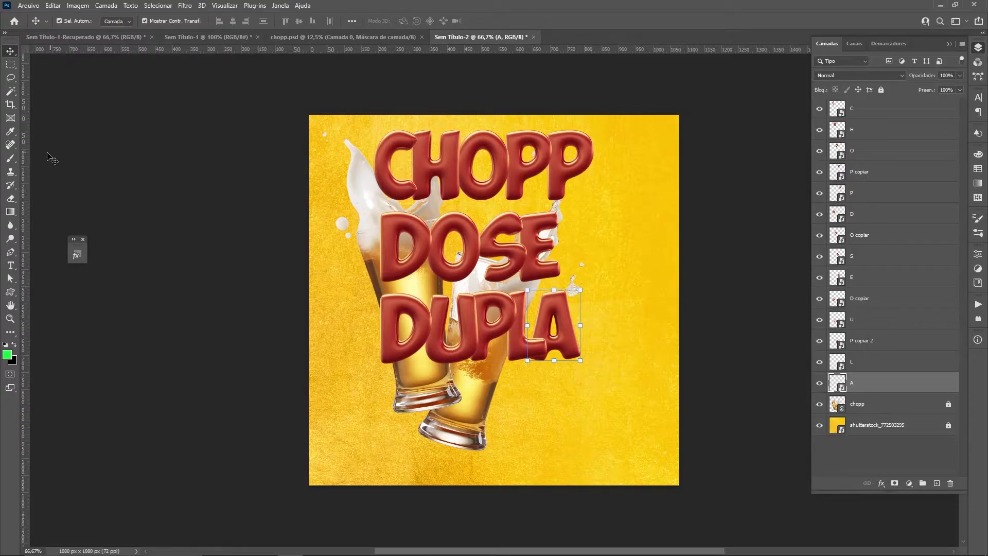
Add vertical guides at CHOPP's left and right edges and scale DOSE to span between them
left_click_drag(24, 160, 374, 157)
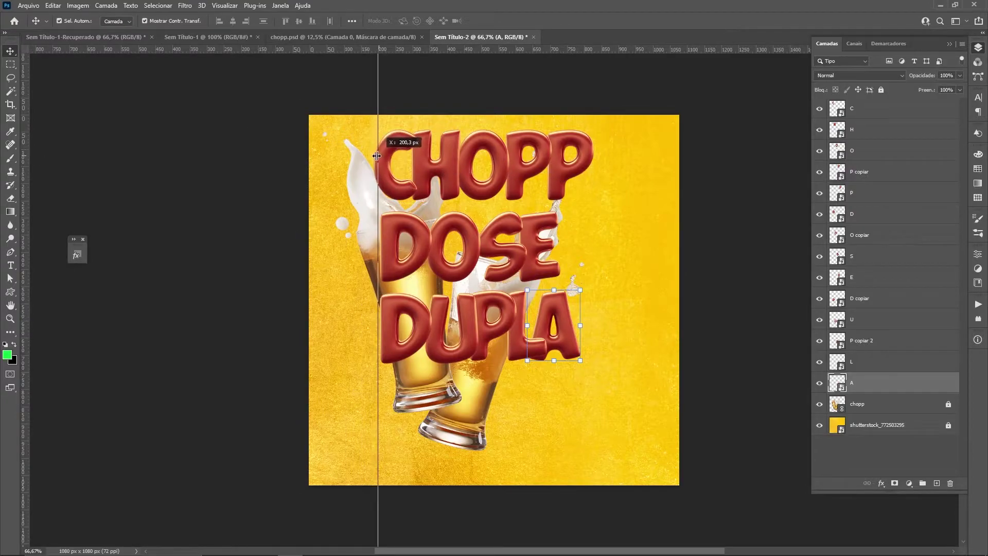
left_click_drag(374, 157, 374, 157)
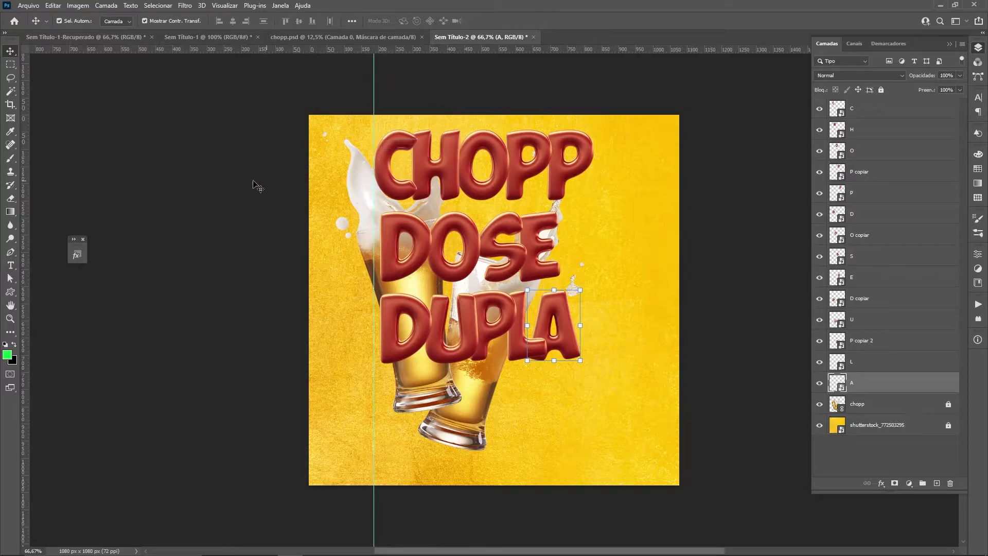
left_click_drag(24, 194, 593, 175)
left_click(552, 227)
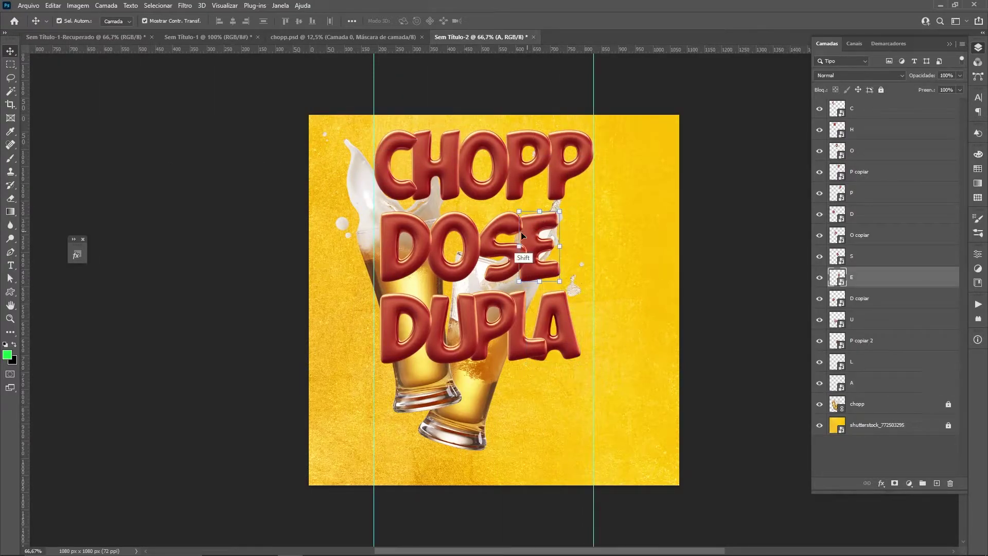
left_click(493, 236, "shift")
left_click(446, 252, "shift")
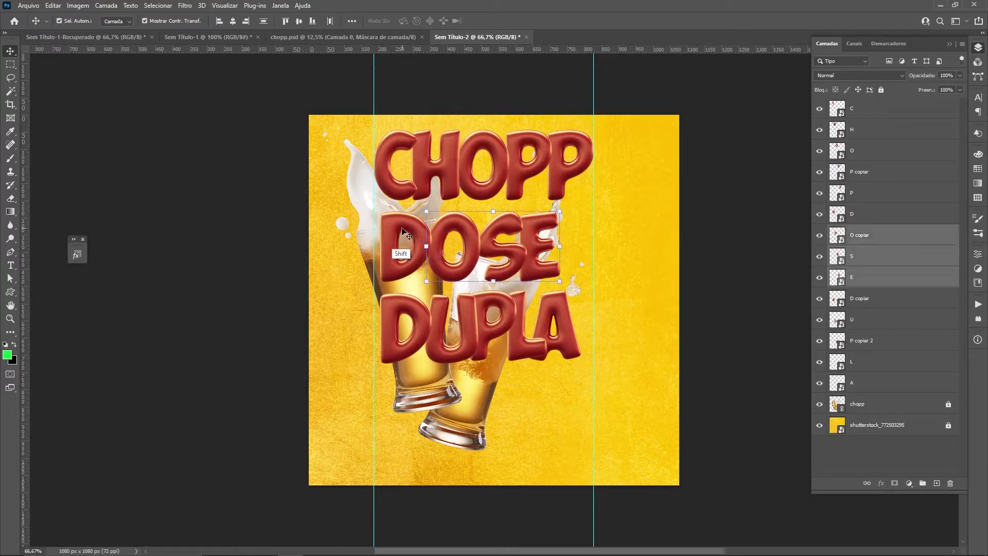
left_click(407, 231, "shift")
key("Left")
key("Left")
key("Left")
key("Left")
key("Left")
key("Left")
key("Left")
key("Left")
key("Left")
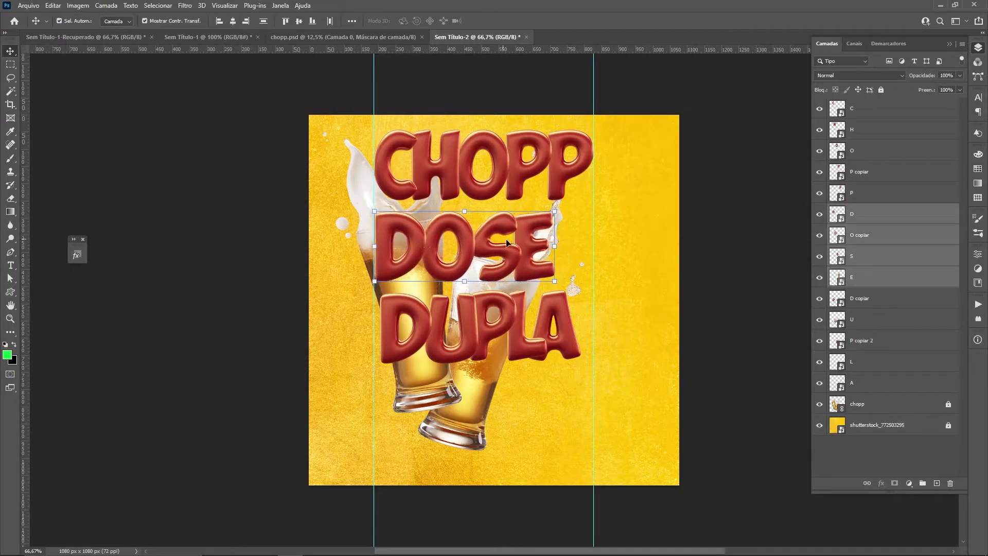
left_click_drag(555, 243, 593, 245)
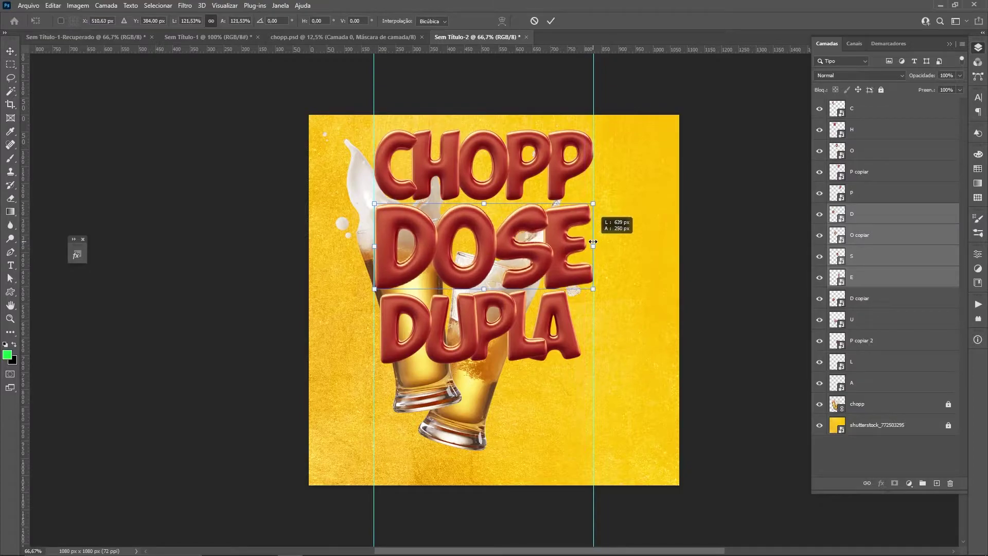
key("Return")
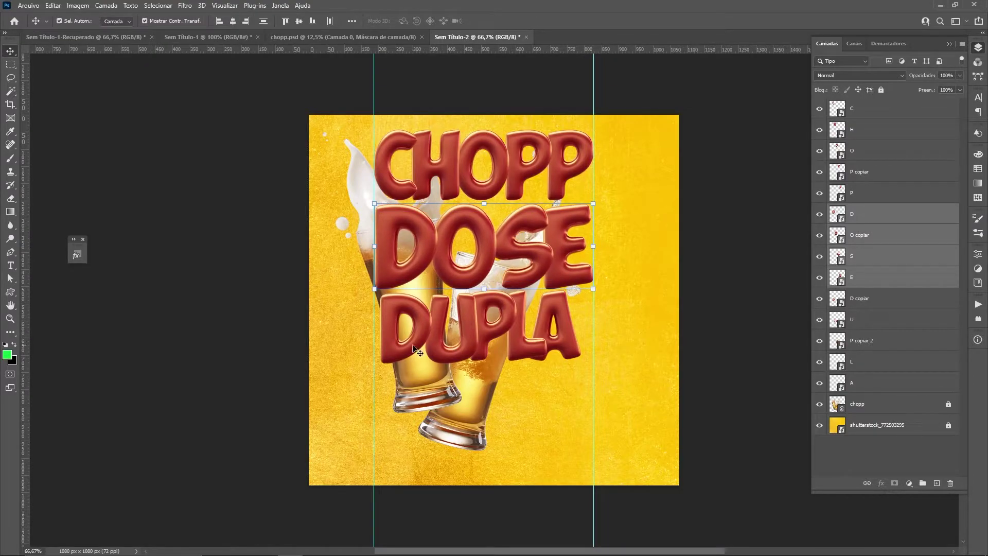
Widen the D, U and P of DUPLA proportionally
left_click(418, 350)
left_click(469, 354, "shift")
left_click(507, 350, "shift")
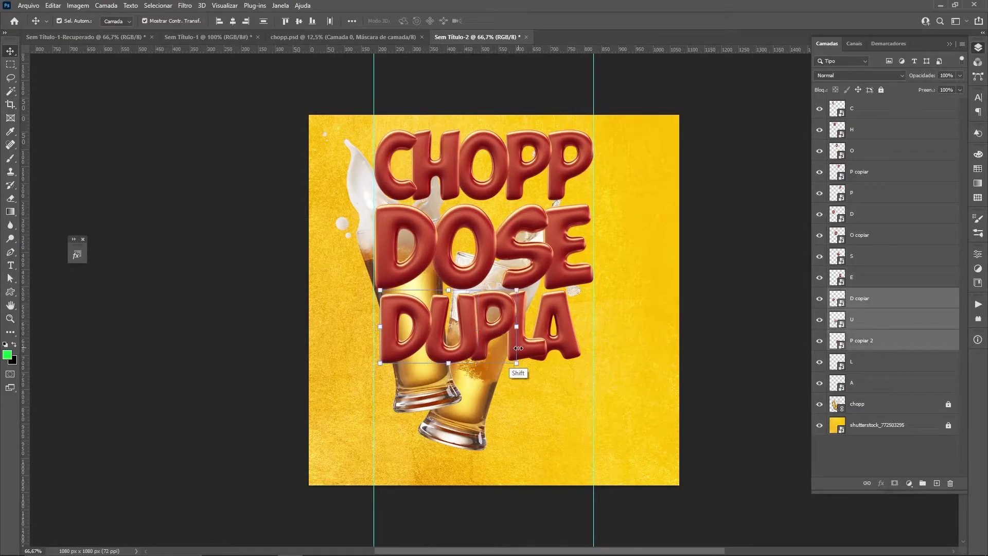
key("ctrl+t")
left_click_drag(516, 350, 524, 354)
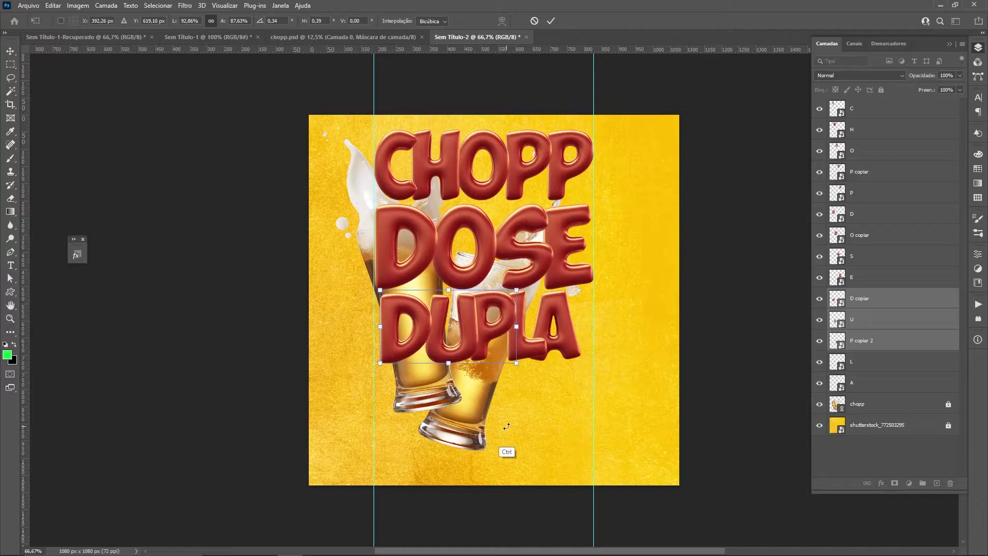
key("Return")
Stretch all of DUPLA between the guides, nudge it down, then select every letter layer
left_click(547, 345, "shift")
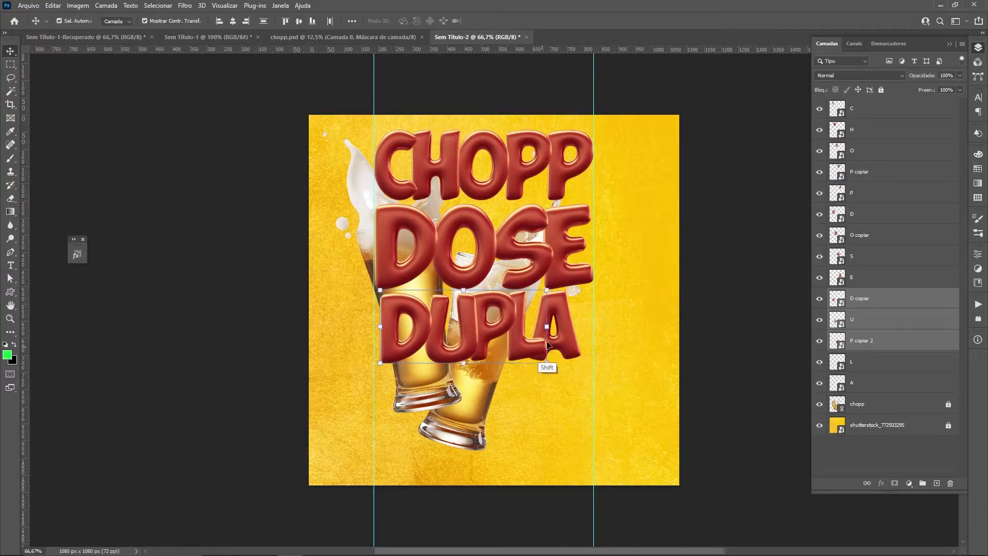
left_click(579, 341, "shift")
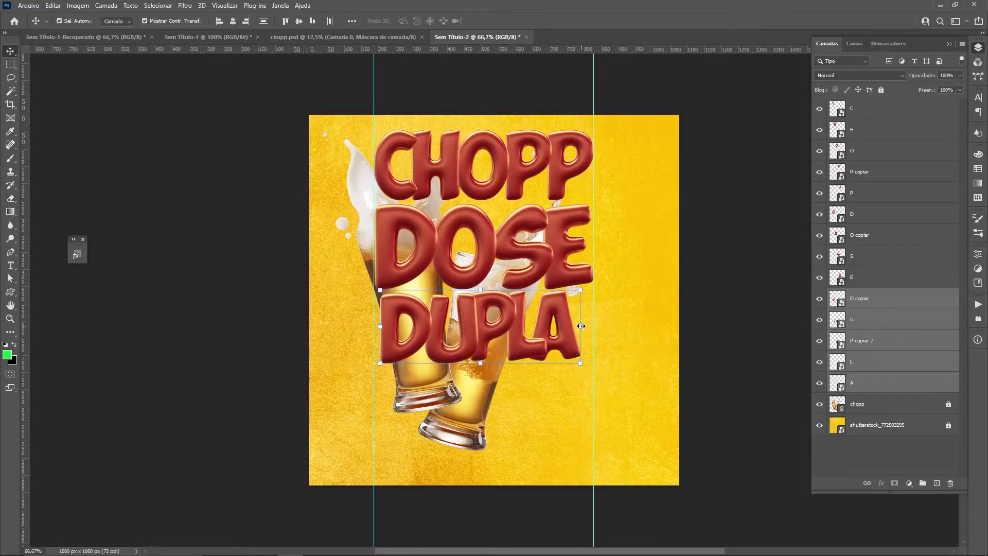
left_click_drag(581, 326, 594, 326)
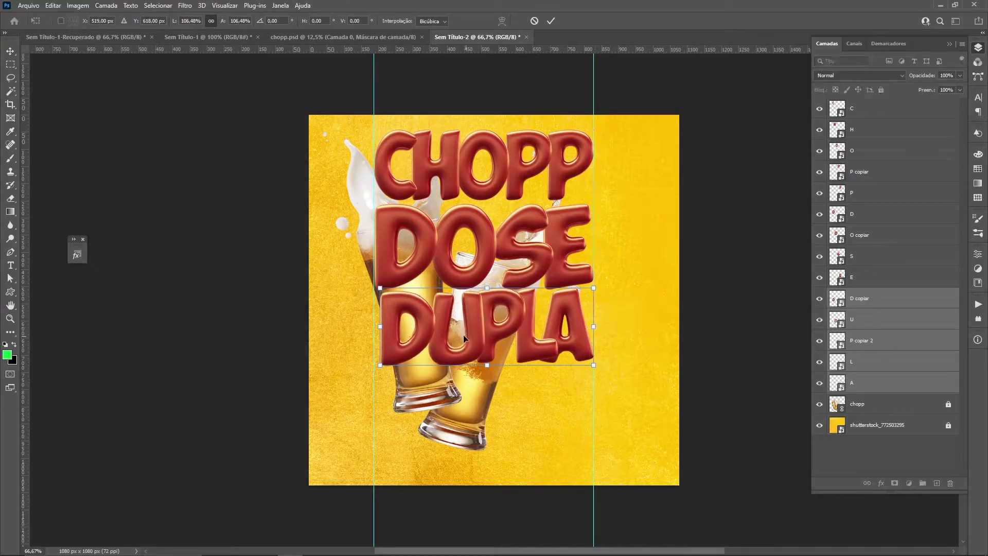
left_click_drag(380, 327, 384, 330)
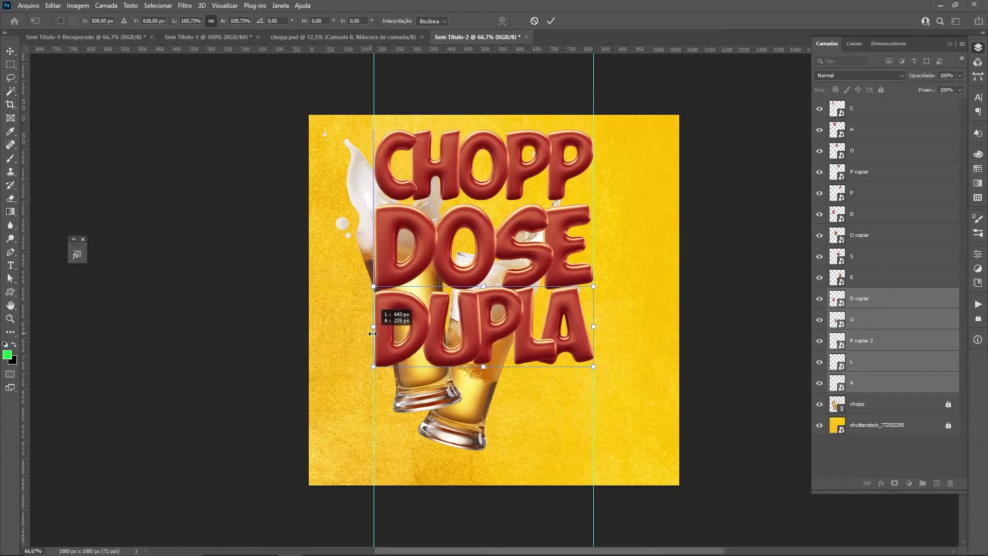
key("Return")
key("shift+Down")
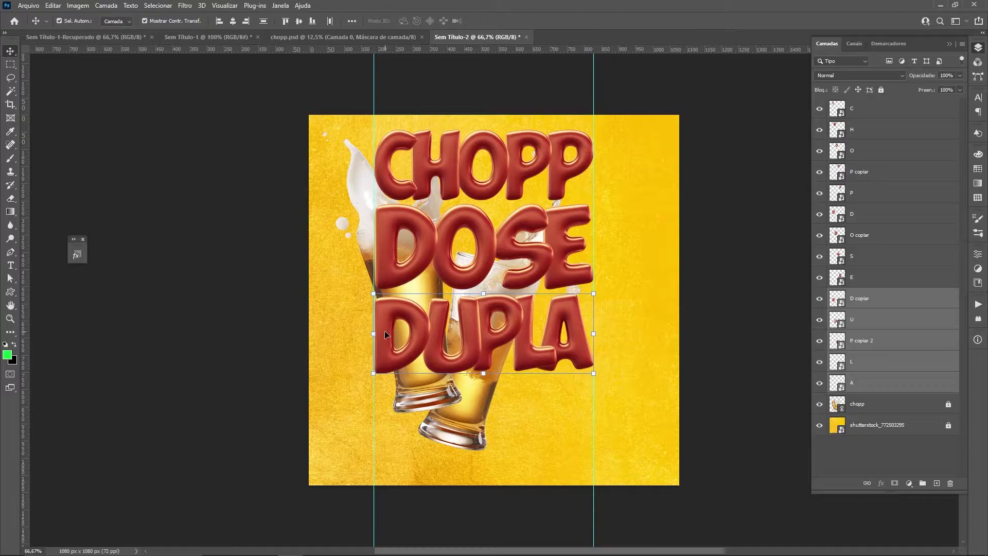
key("shift+Down")
key("shift+Down")
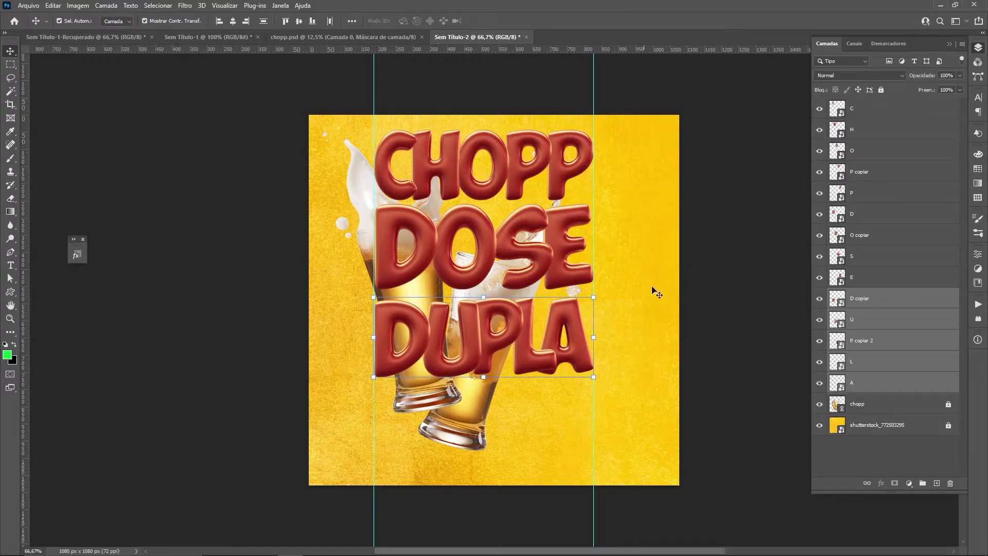
left_click(861, 387)
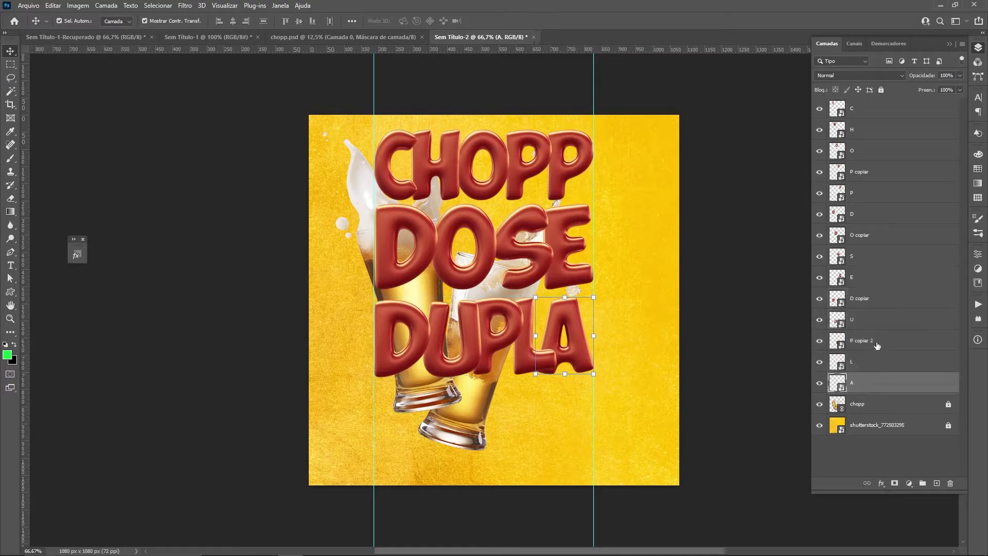
left_click(878, 109, "shift")
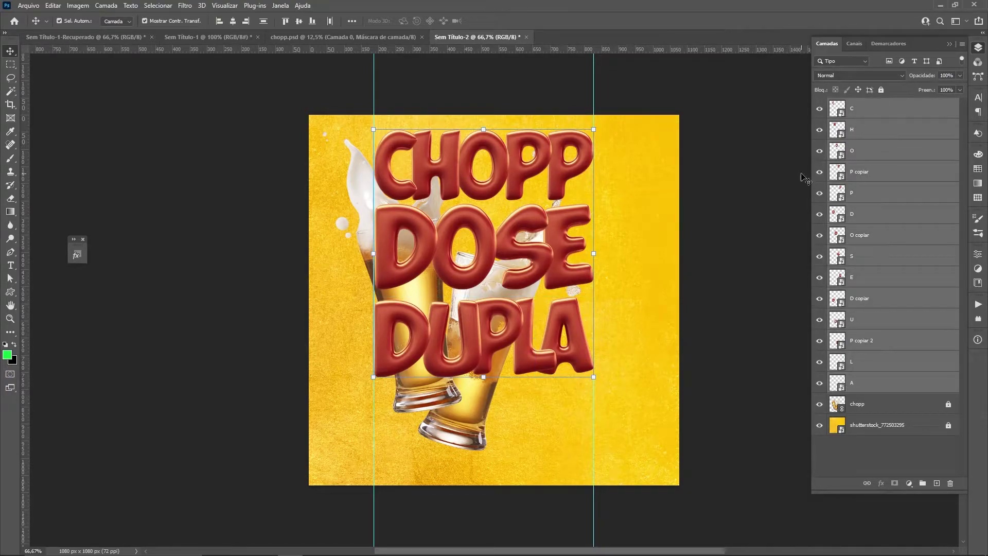
Group the selected letter layers and name the group Texto
key("ctrl+g")
double_click(860, 105)
type("Texto")
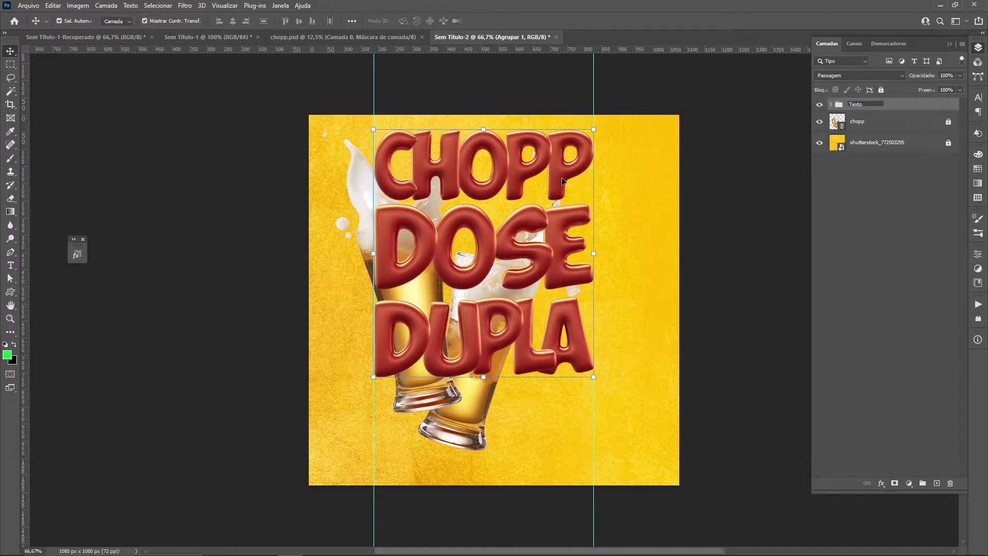
left_click(498, 154)
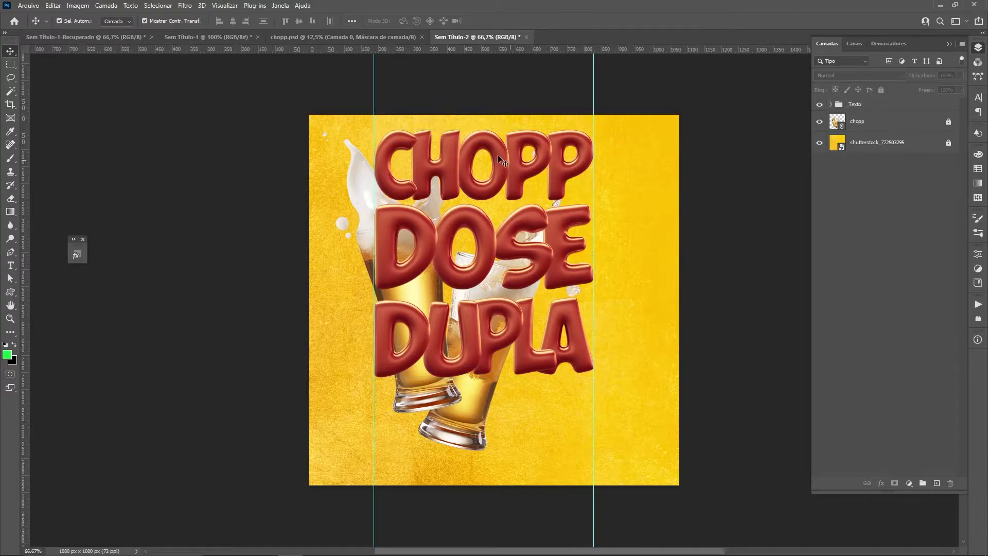
Set Move tool Auto-Select to Group and move the Texto lettering about 188 px right
left_click(116, 20)
left_click(117, 31)
left_click(528, 177)
left_click_drag(529, 177, 590, 174)
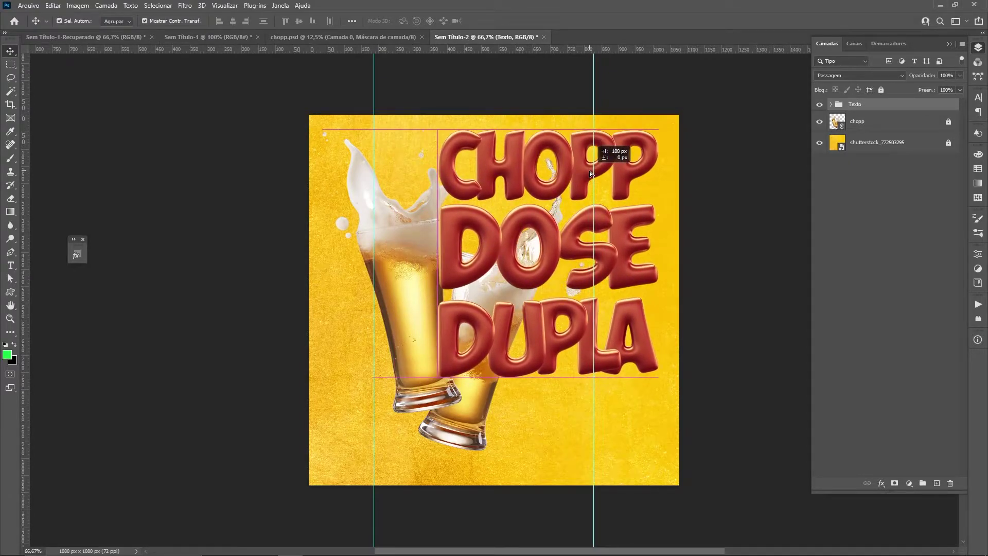
left_click_drag(590, 171, 589, 171)
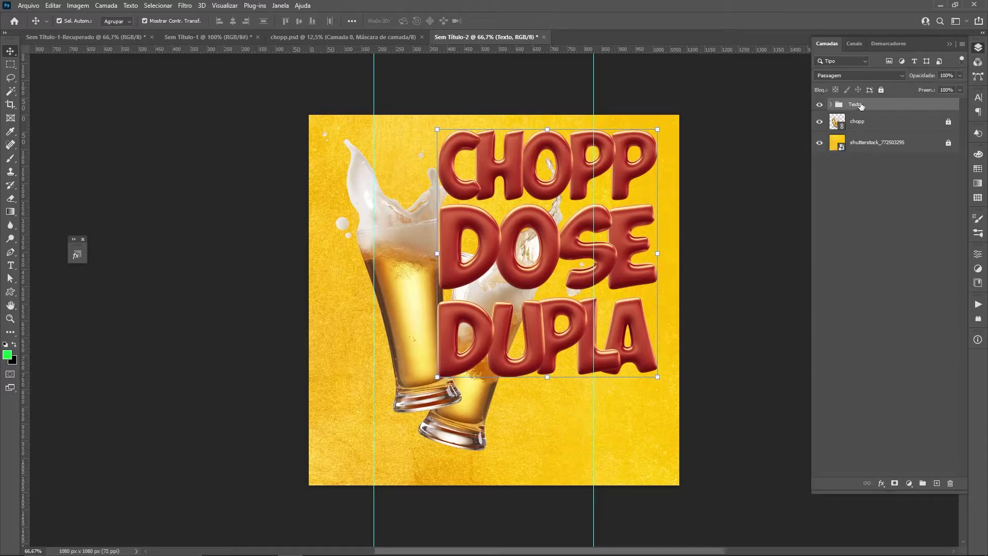
Put Texto below the beer glasses layer, unlock the glasses, and flip them horizontally
left_click_drag(861, 106, 857, 137)
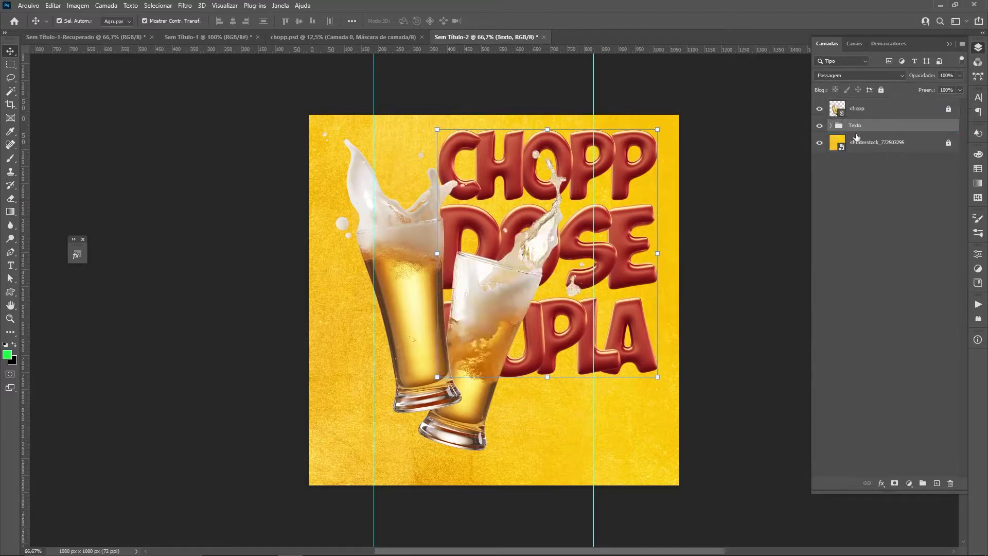
left_click(858, 109)
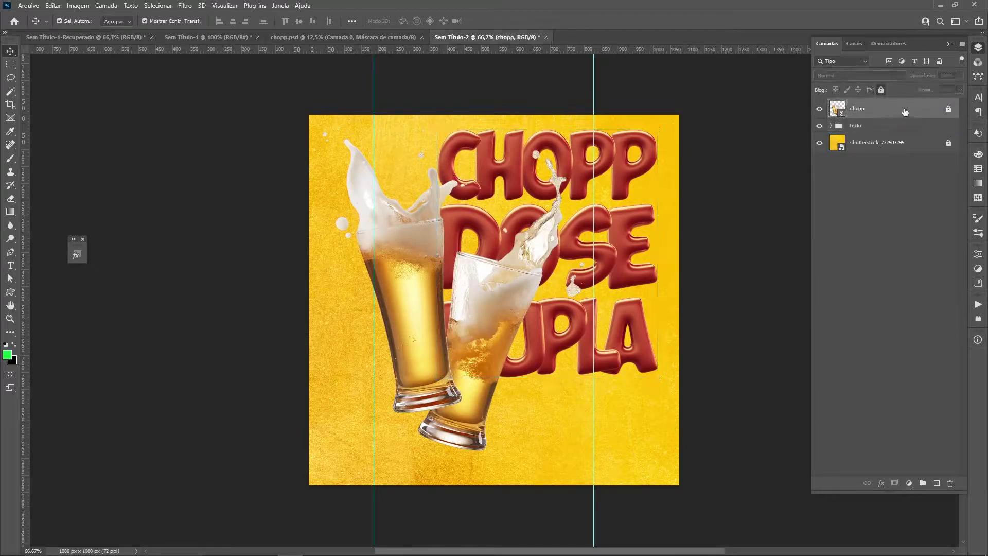
left_click(949, 110)
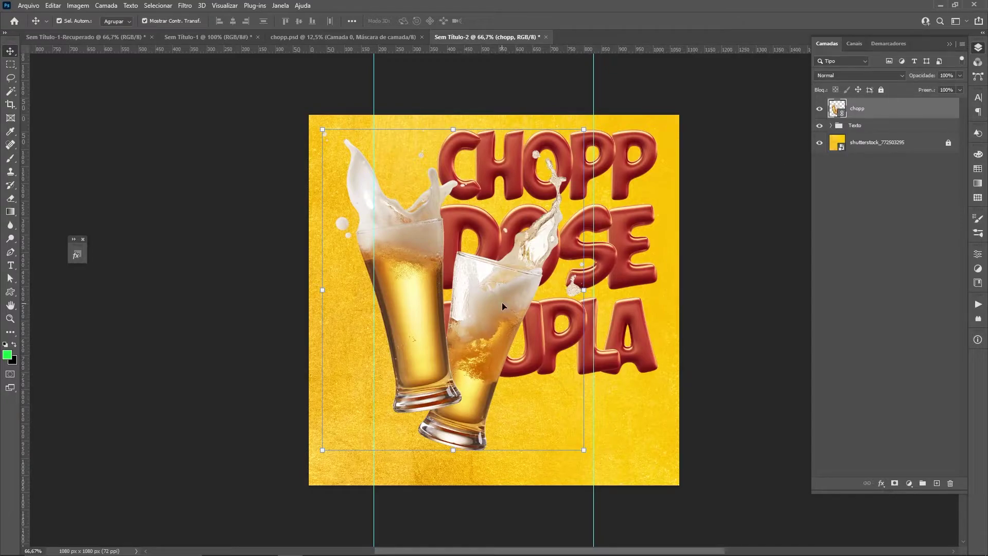
key("ctrl+t")
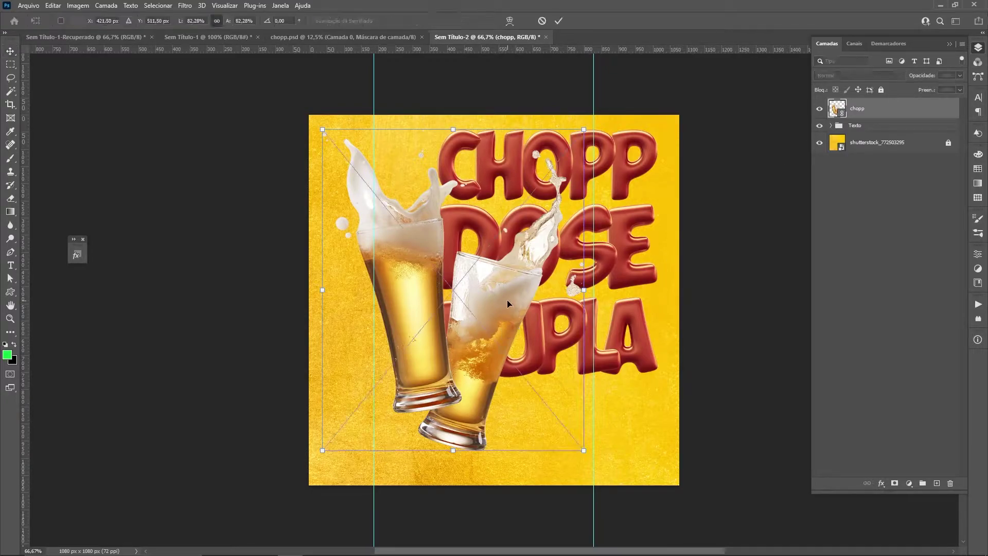
right_click(508, 288)
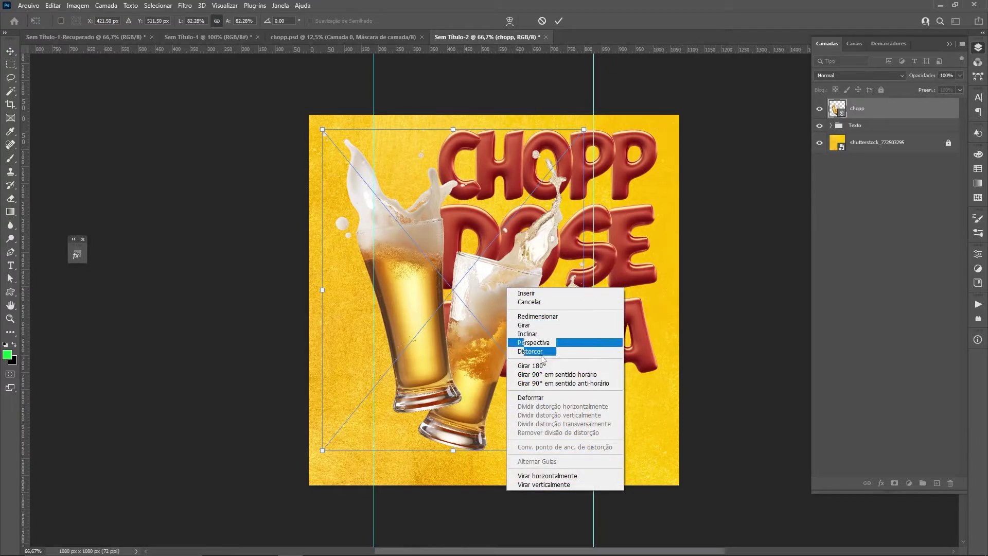
left_click(553, 478)
Move the glasses up-left, scale them to about 87%, and fine-tune their position and size
left_click_drag(501, 285, 480, 261)
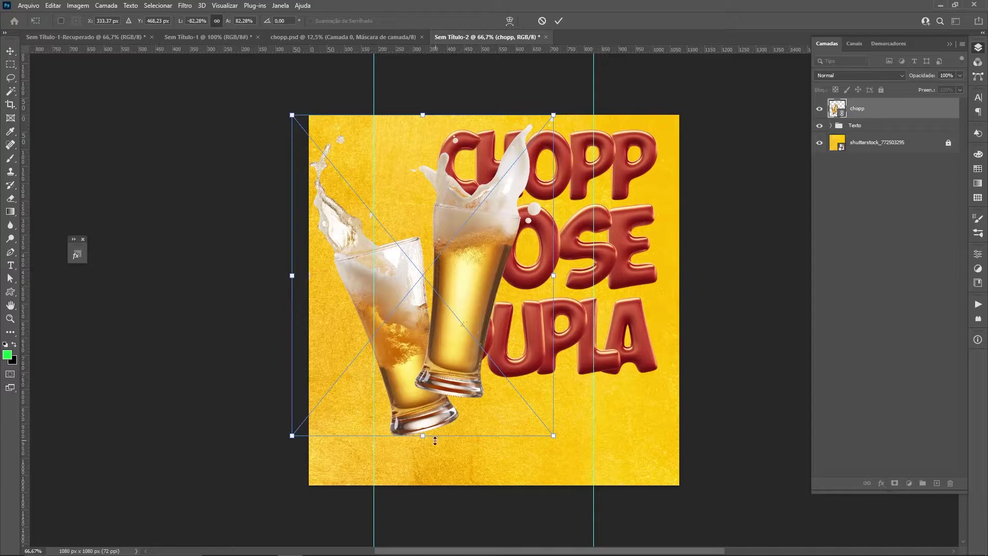
left_click_drag(423, 436, 427, 454)
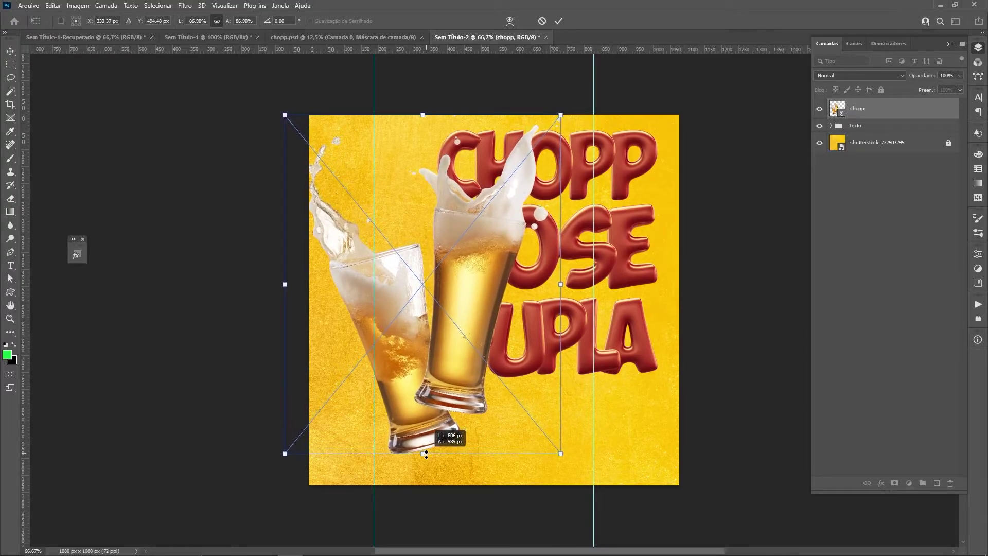
key("Return")
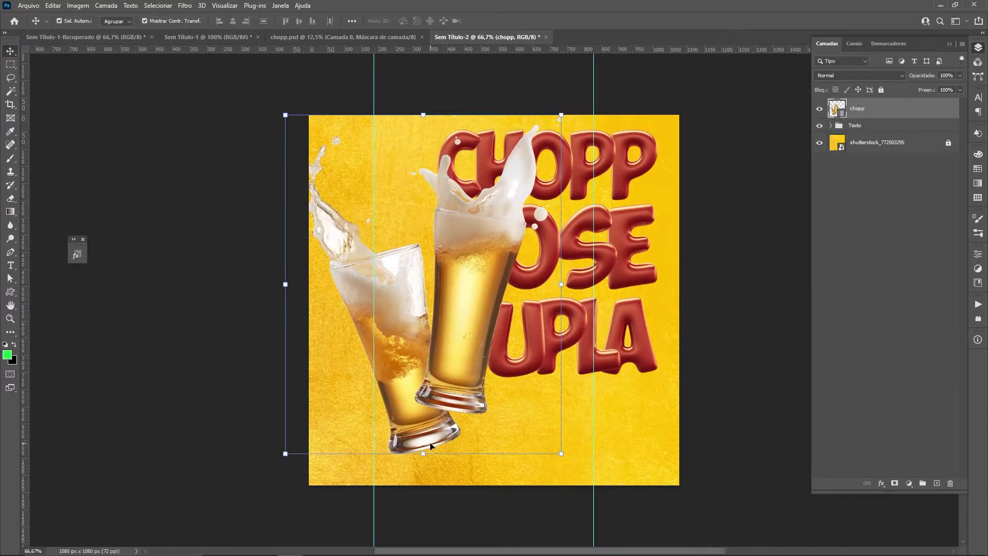
left_click_drag(434, 434, 438, 404)
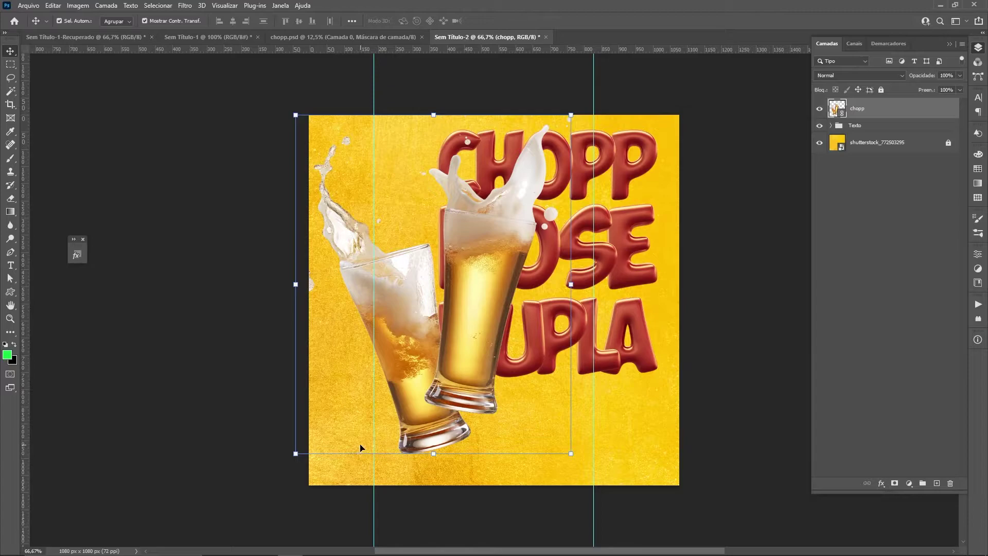
key("Right")
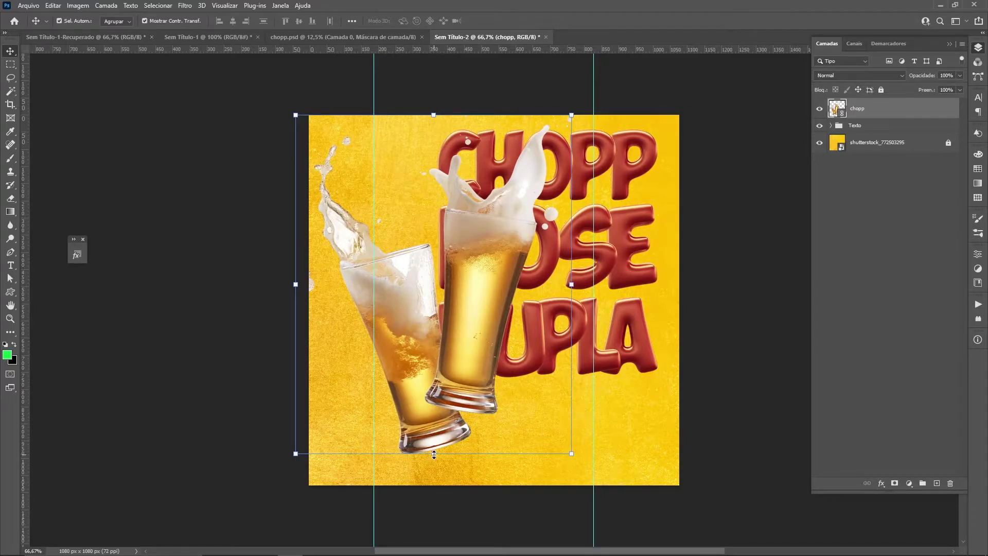
mouse_move(434, 454)
left_mouse_down()
mouse_move(435, 444)
mouse_move(433, 453)
left_mouse_up()
key("Return")
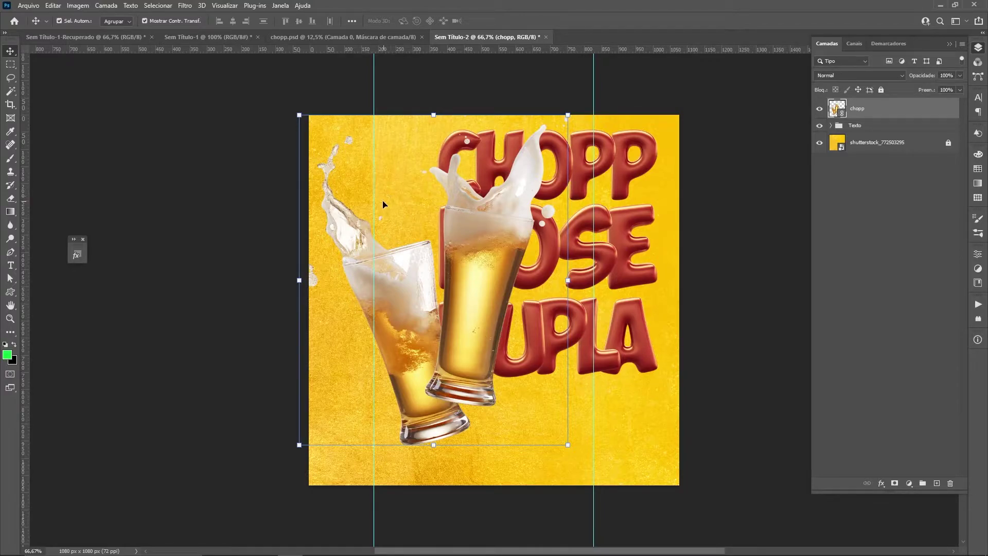
Deselect the Texto group and paste the Vegas logo into the flyer's top-left corner
left_click(613, 225)
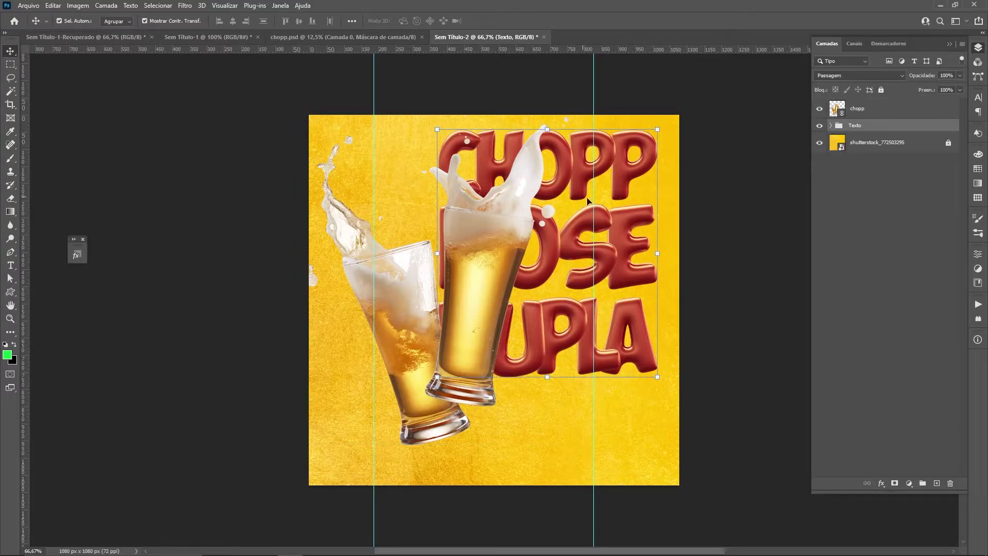
left_click(700, 312)
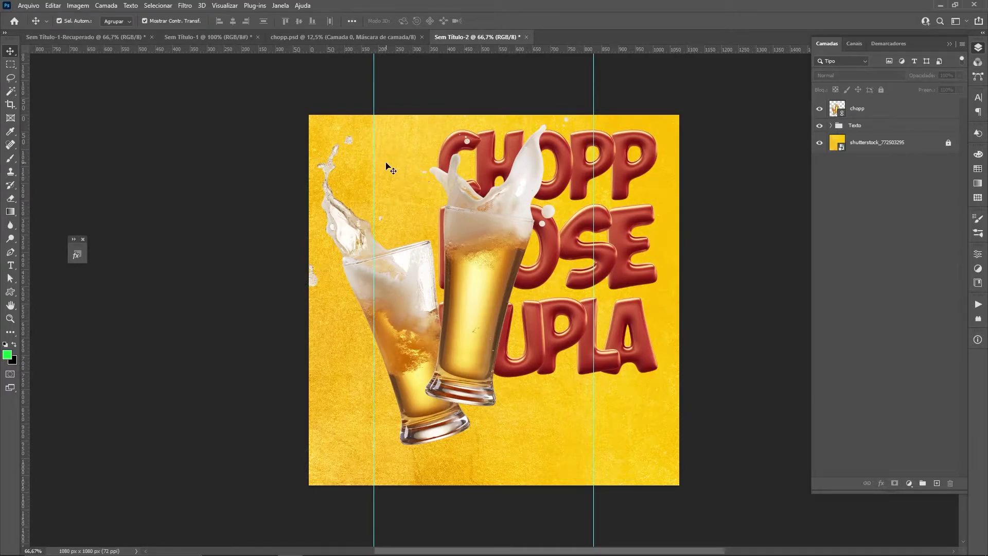
key("ctrl+v")
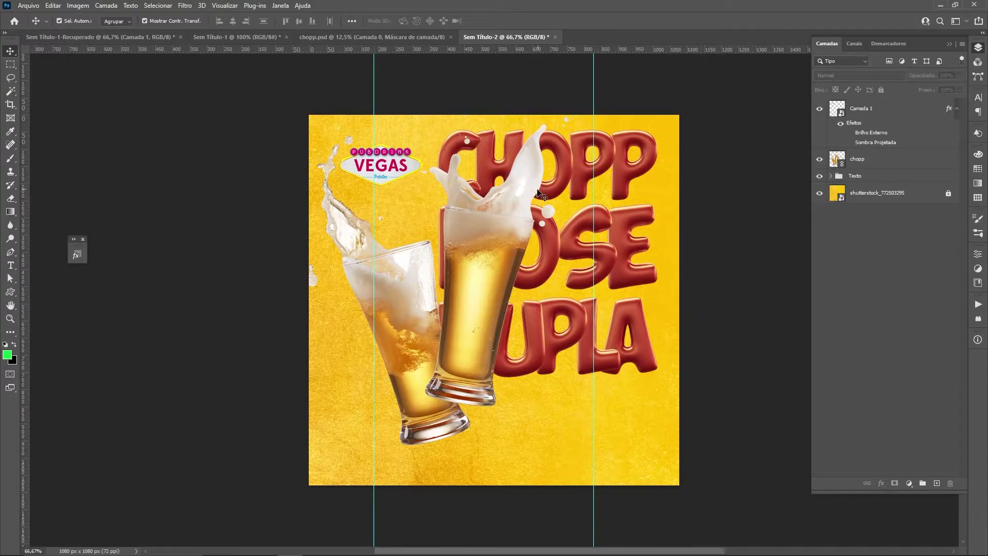
Select the chopp glasses layer, preview a lower opacity, then restore it to 100%
left_click(470, 213)
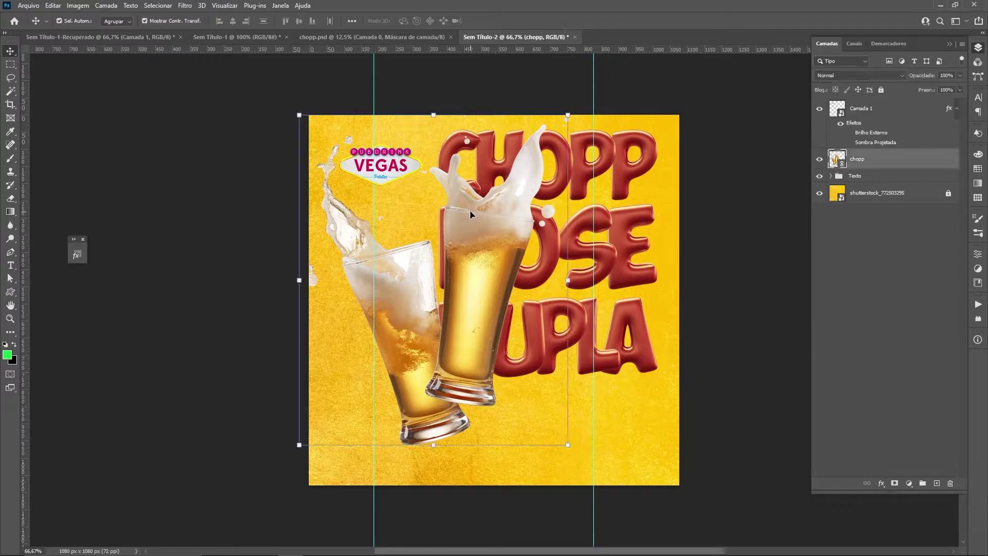
left_click(955, 76)
left_click_drag(932, 95, 934, 94)
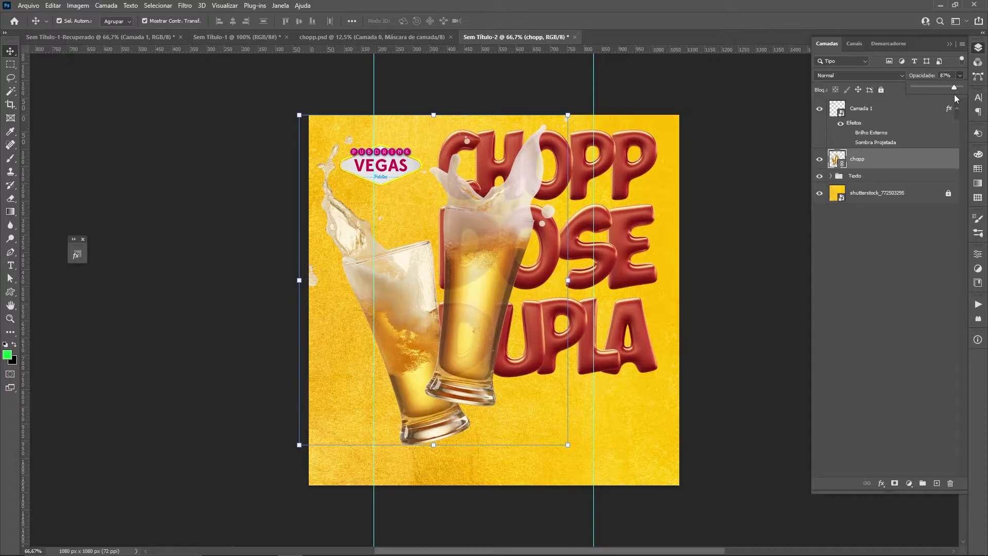
left_click_drag(955, 95, 975, 96)
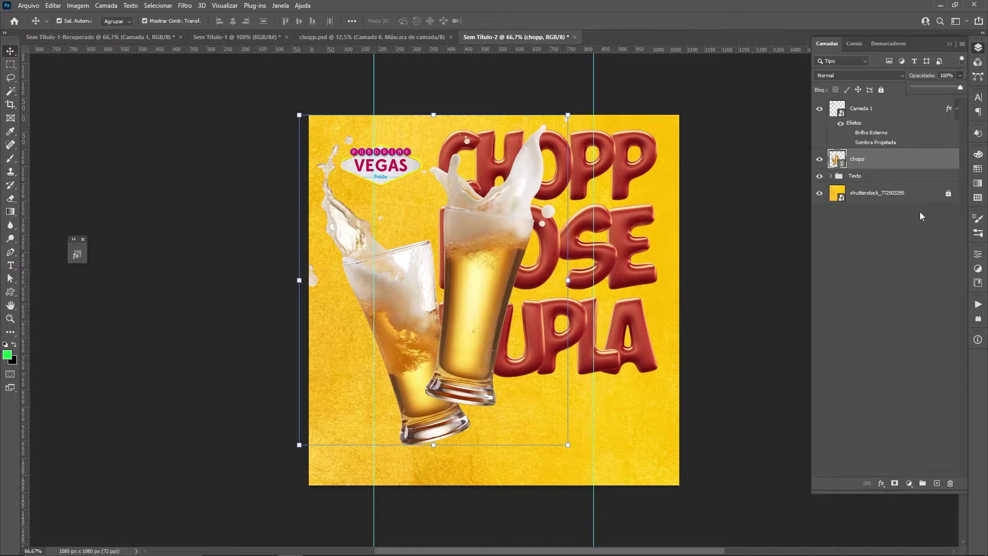
Open the glasses' Blending Options, move the dialog aside, and split the Underlying Layer white handle to 163
double_click(928, 162)
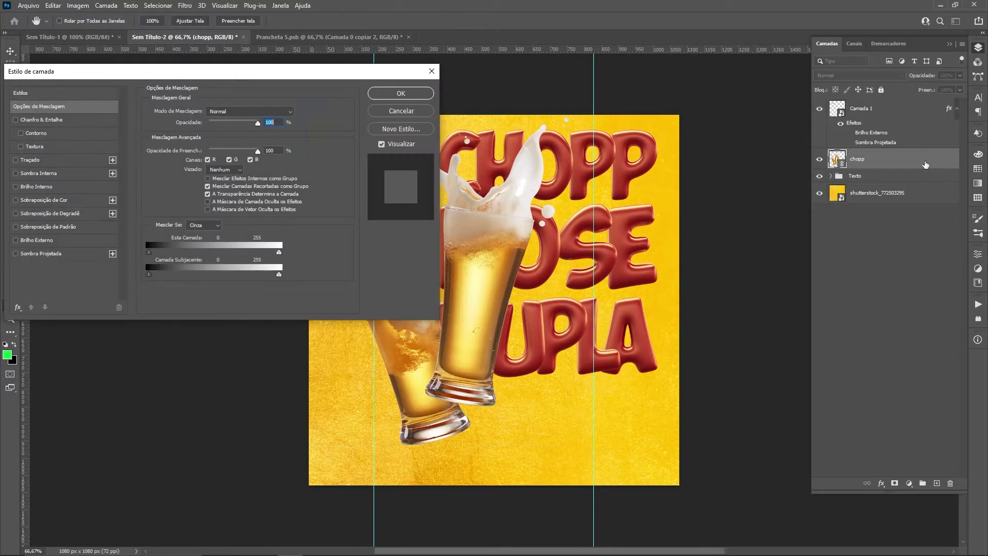
left_click_drag(297, 81, 370, 66)
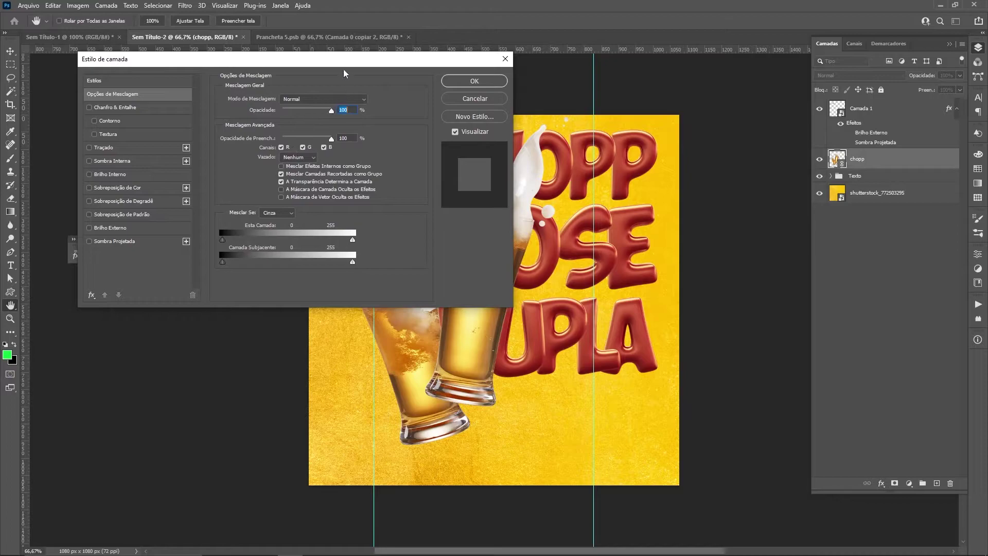
left_click_drag(356, 62, 308, 34)
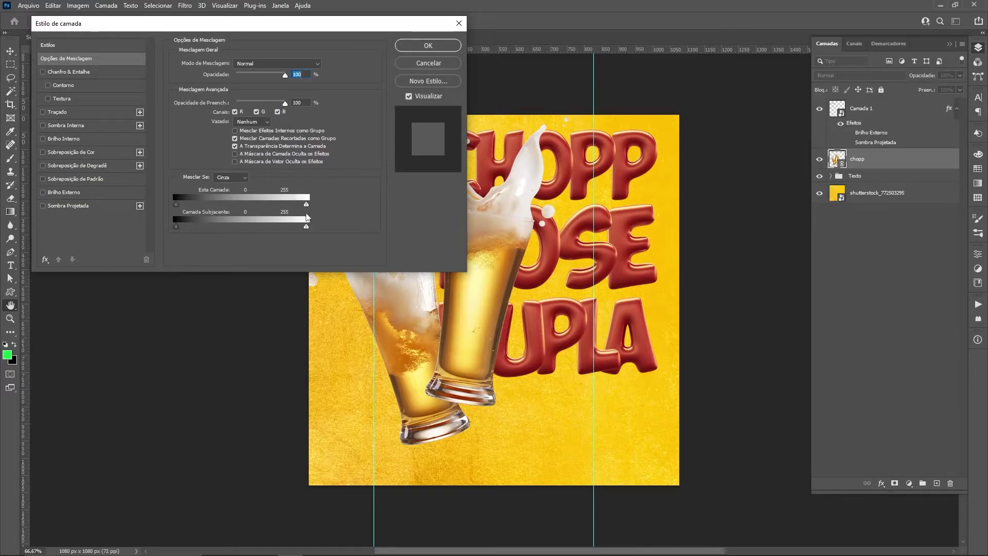
mouse_move(357, 28)
left_mouse_down()
mouse_move(262, 195)
mouse_move(235, 3)
mouse_move(257, 14)
left_mouse_up()
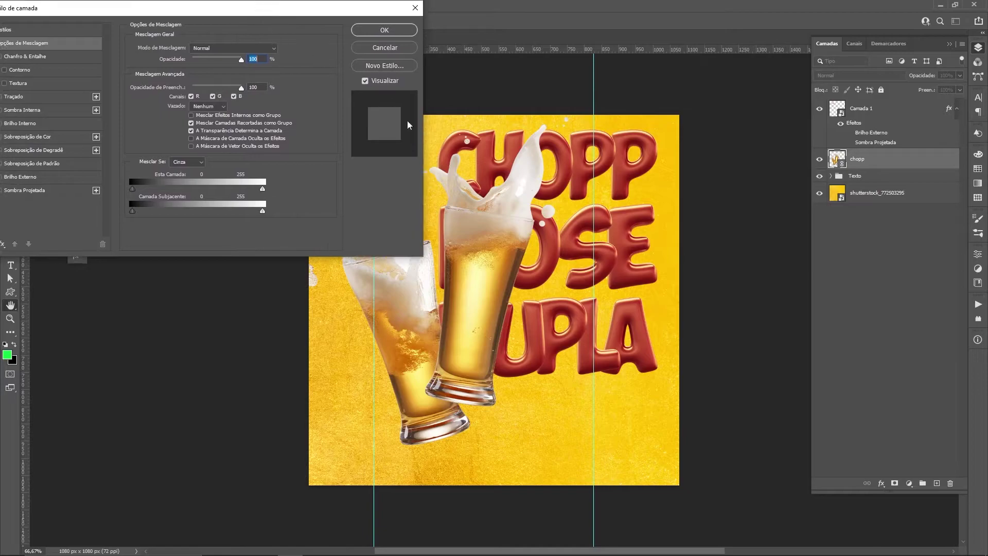
mouse_move(481, 193)
left_mouse_down()
mouse_move(621, 177)
mouse_move(599, 165)
left_mouse_up()
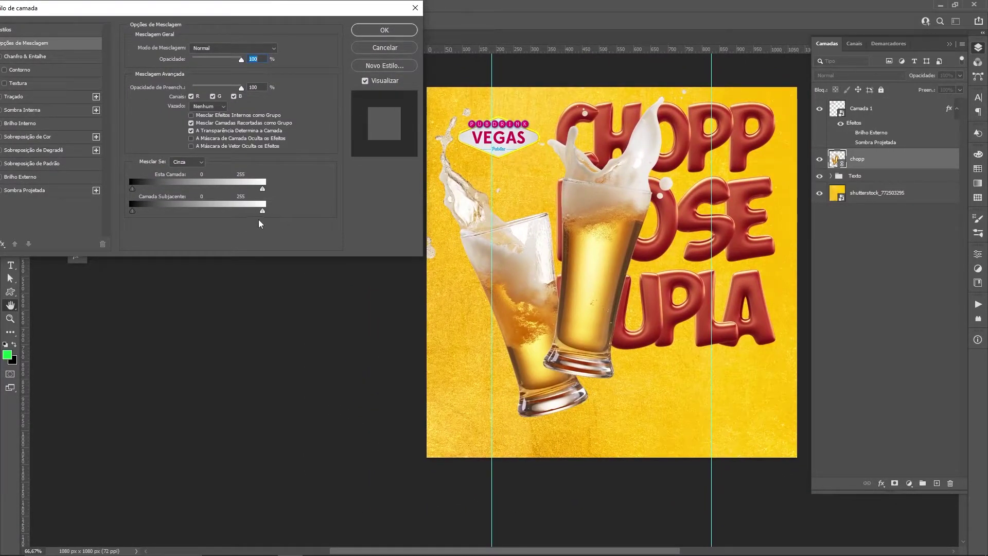
key("alt")
left_click_drag(262, 211, 227, 212)
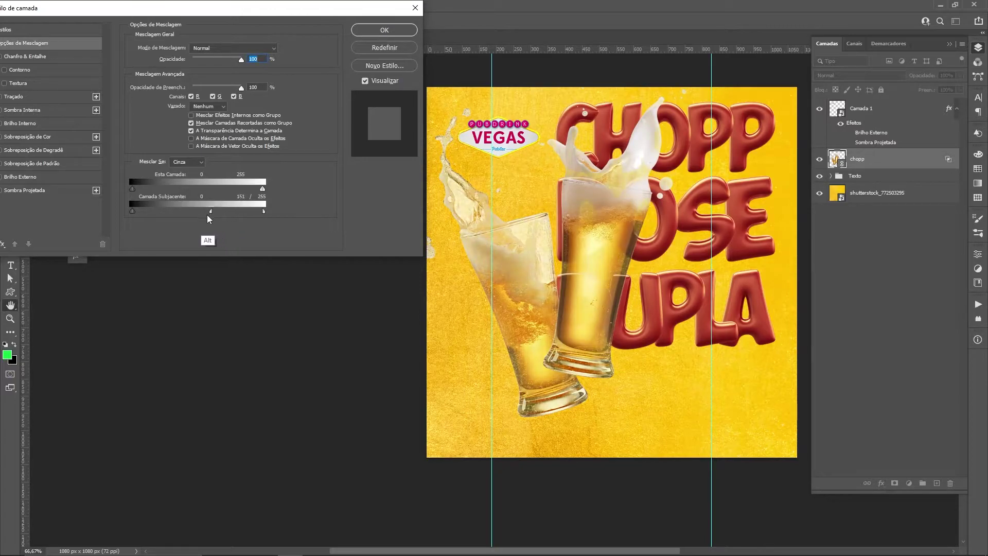
Tune the Underlying Layer highlight and shadow splits so the red lettering shows through, then apply
mouse_move(226, 212)
left_mouse_down()
mouse_move(197, 215)
mouse_move(219, 215)
left_mouse_up()
key("alt")
left_click_drag(147, 211, 136, 213)
left_click_drag(137, 211, 181, 213)
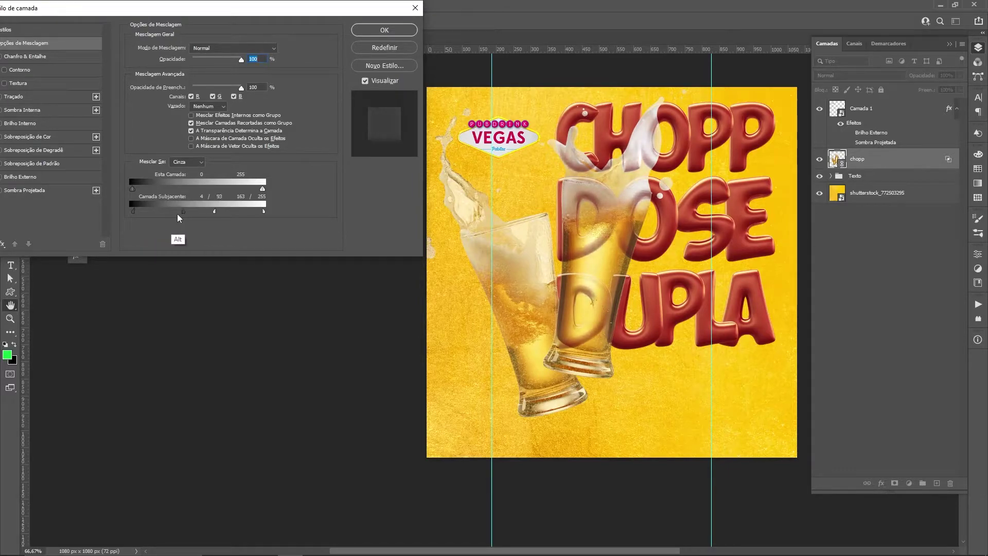
left_click_drag(180, 214, 159, 218)
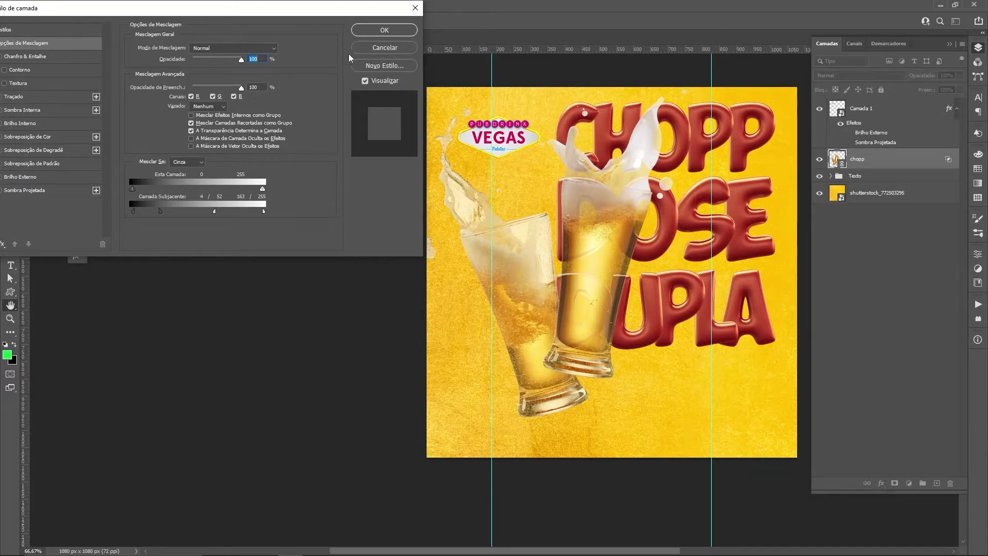
left_click(381, 30)
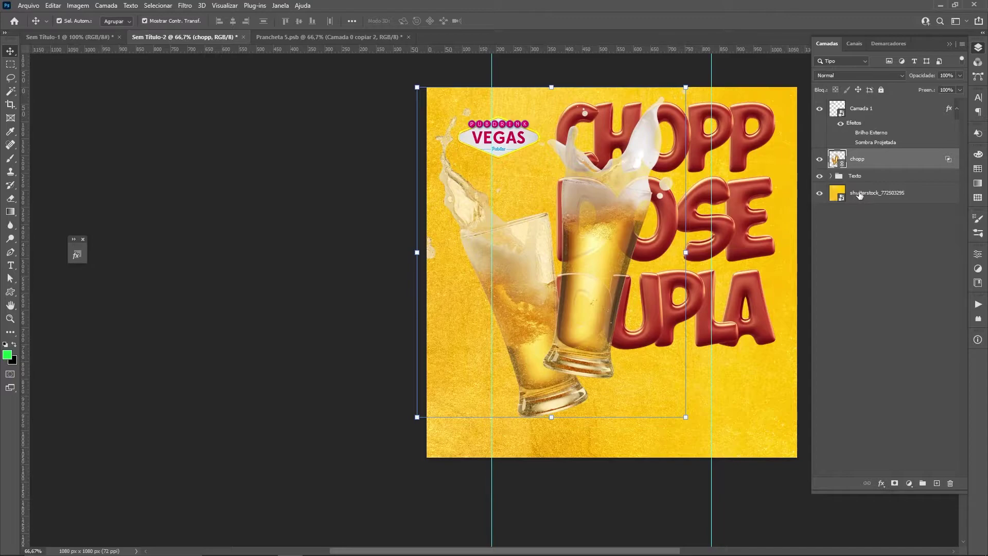
Add a Multiply gradient overlay at 76% to the gold background layer
left_click(891, 195)
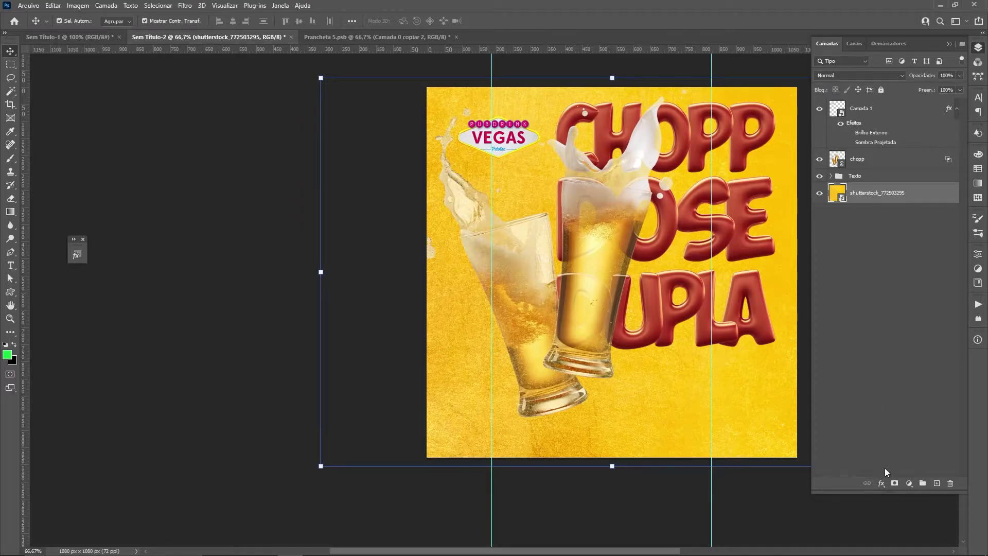
left_click(882, 484)
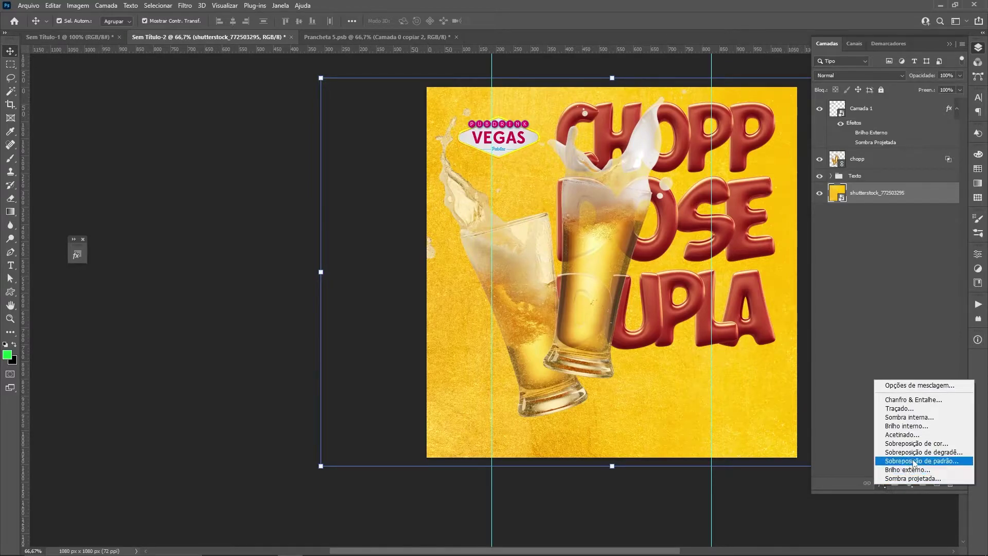
left_click(915, 453)
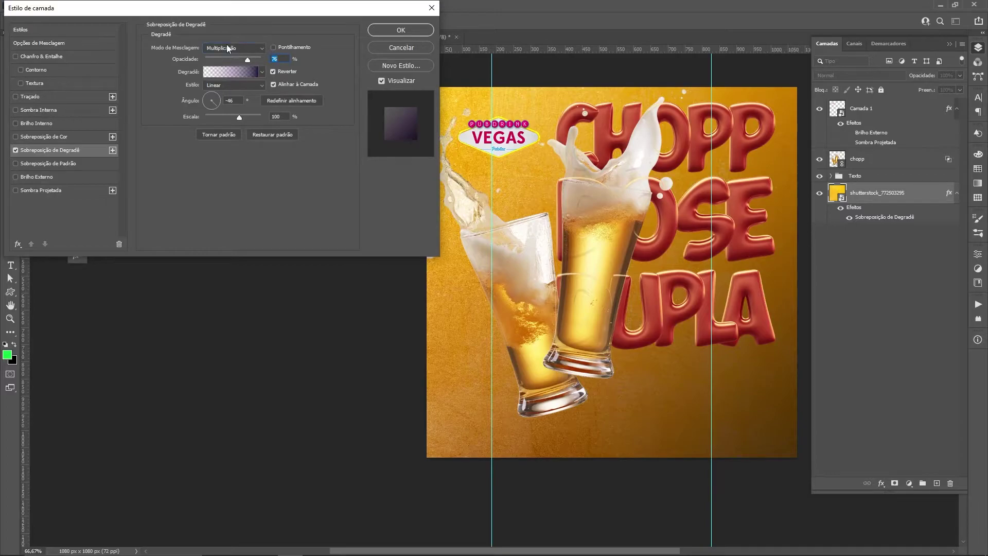
left_click(227, 44)
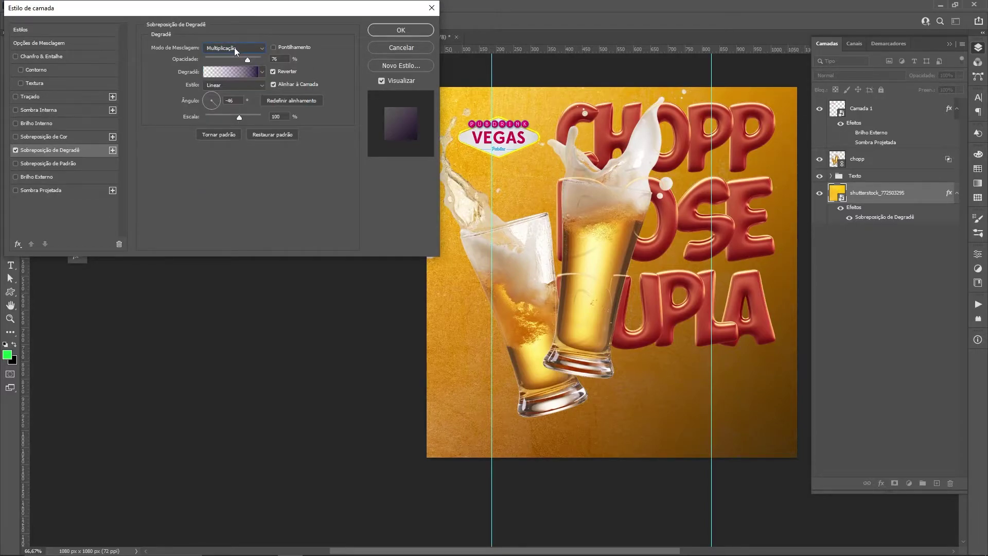
Edit the overlay gradient so its starting colour is dark brown
left_click(239, 72)
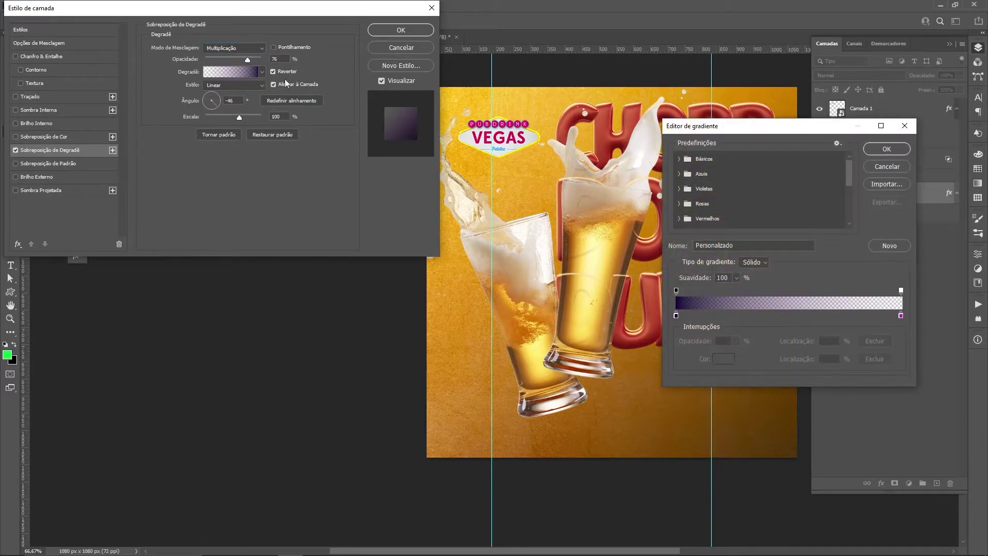
left_click(679, 159)
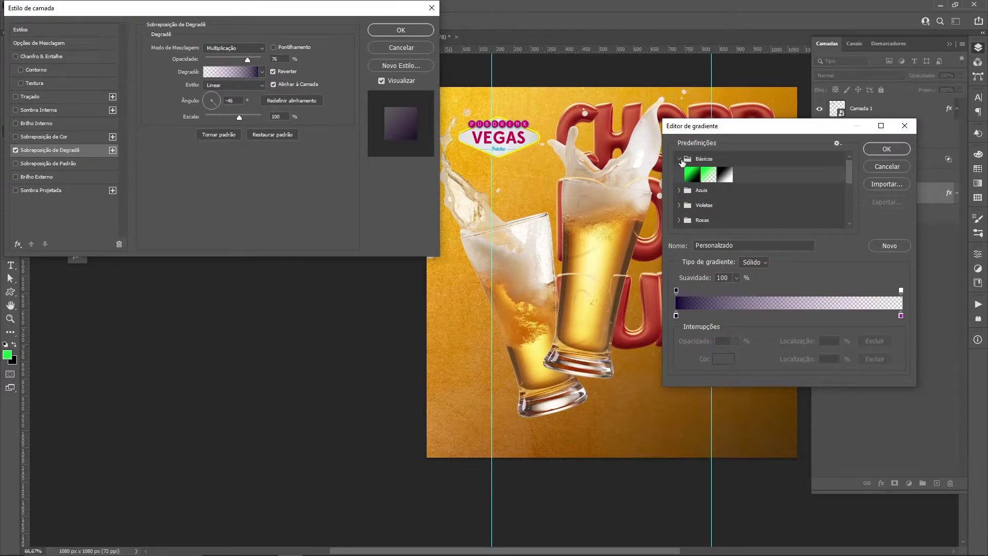
left_click(676, 315)
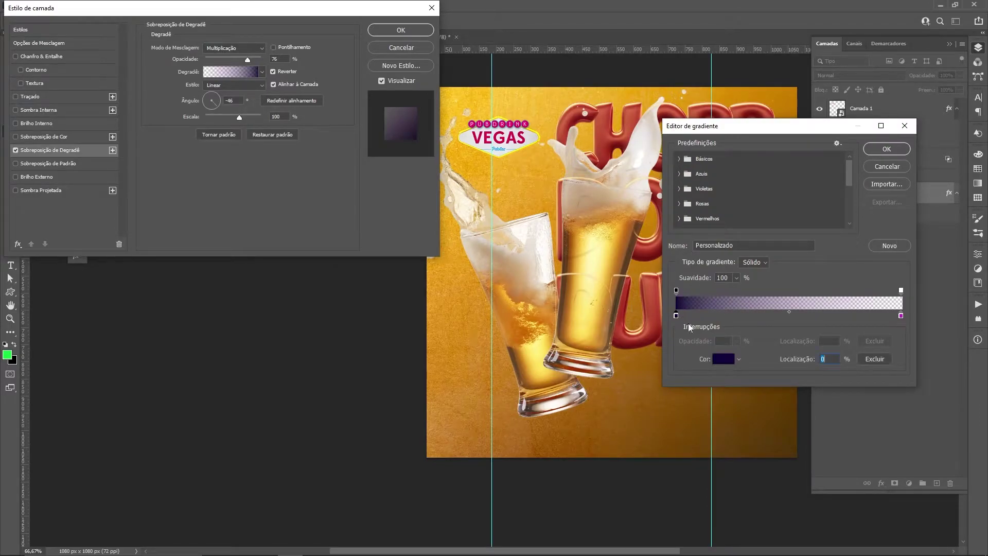
left_click(723, 359)
left_click(530, 165)
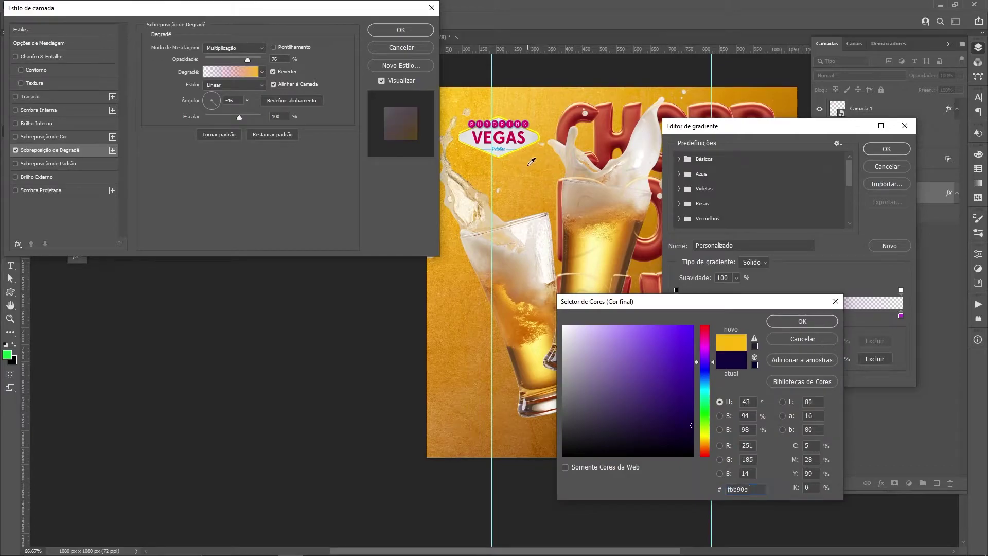
left_click(687, 425)
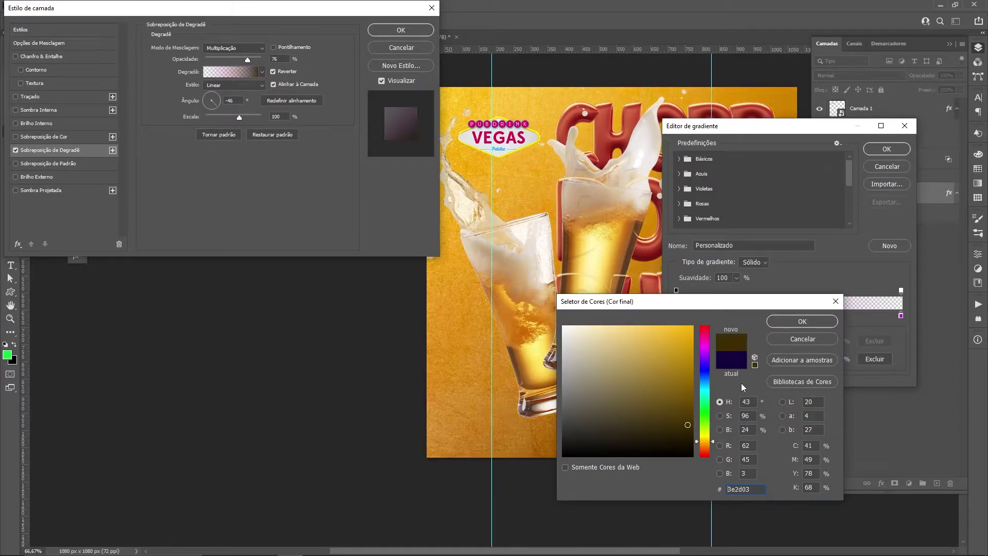
left_click(803, 321)
left_click(873, 150)
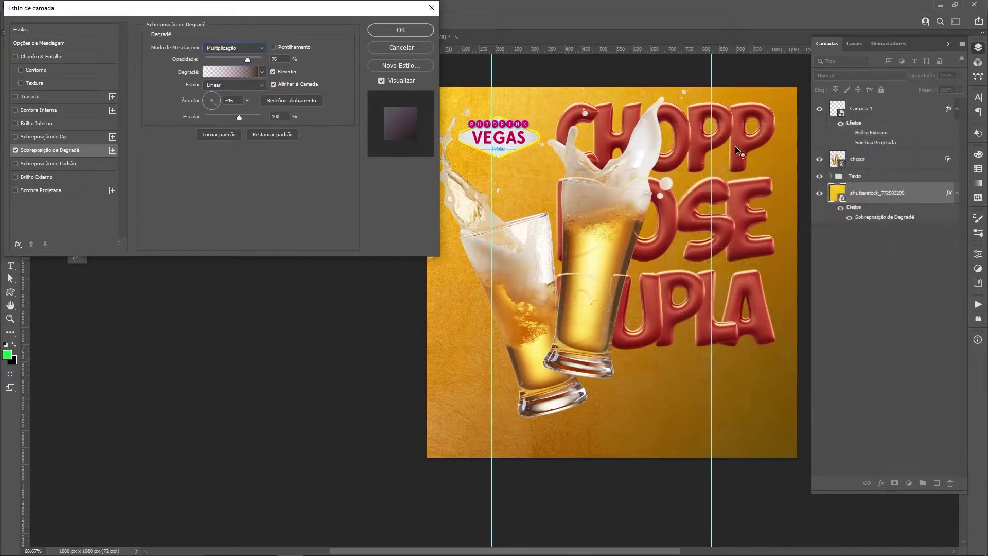
Set the background gradient overlay angle to -90°
left_click(213, 97)
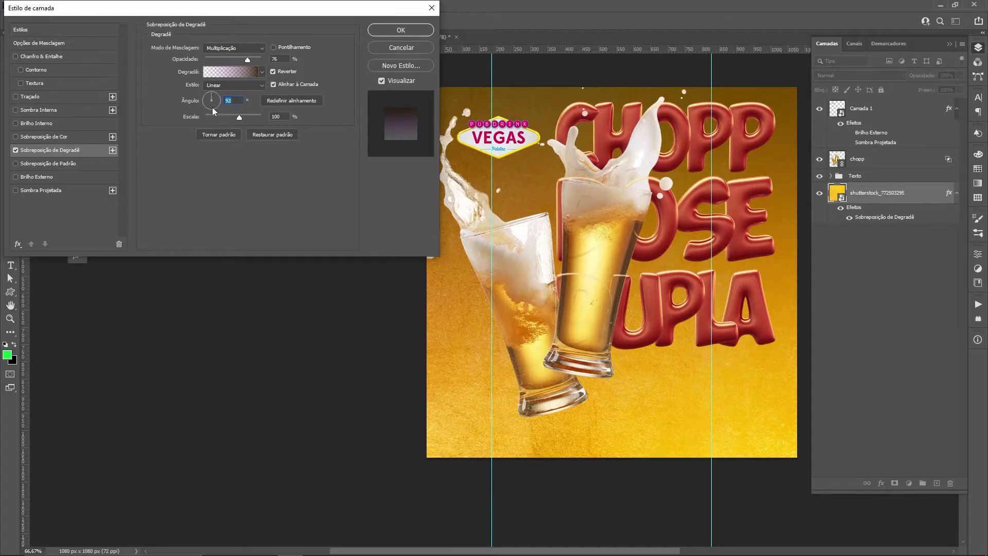
left_click(215, 106)
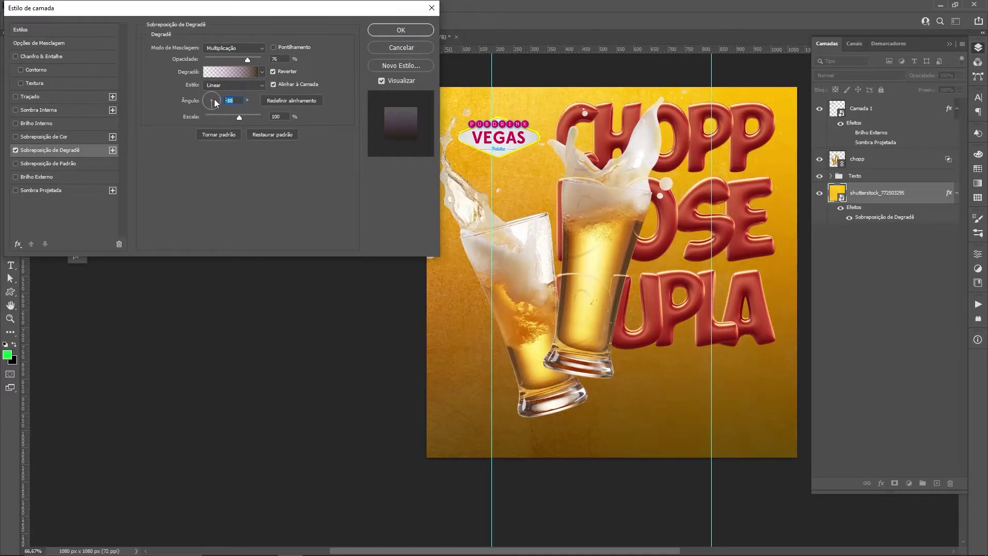
type("-90")
key("Return")
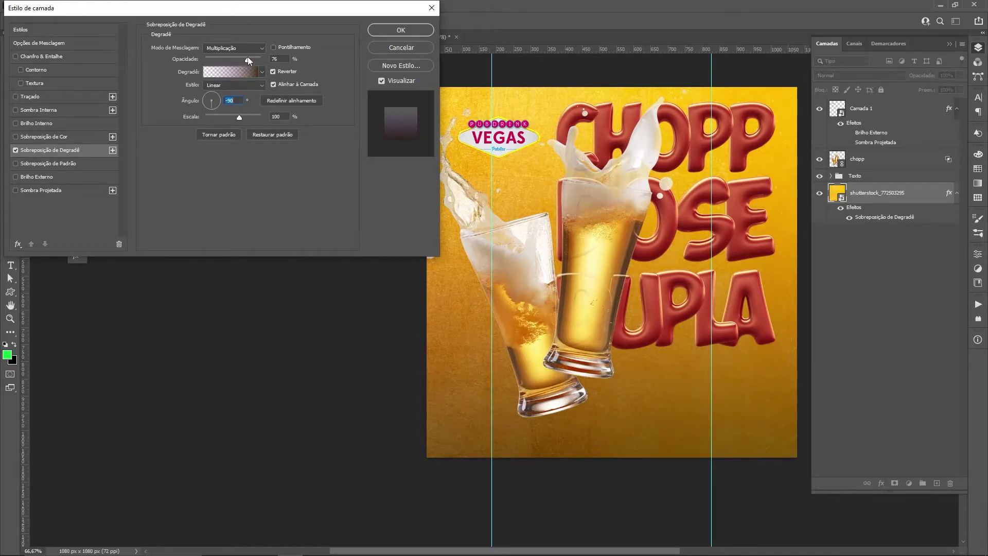
Lower the gradient overlay opacity to 30% and reopen its gradient colours
left_click_drag(248, 57, 236, 59)
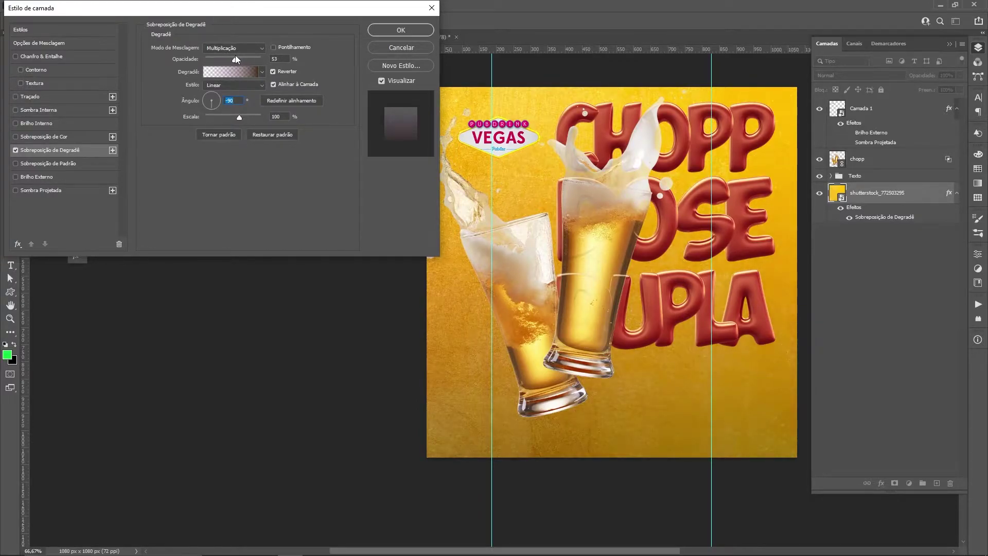
left_click_drag(236, 58, 218, 60)
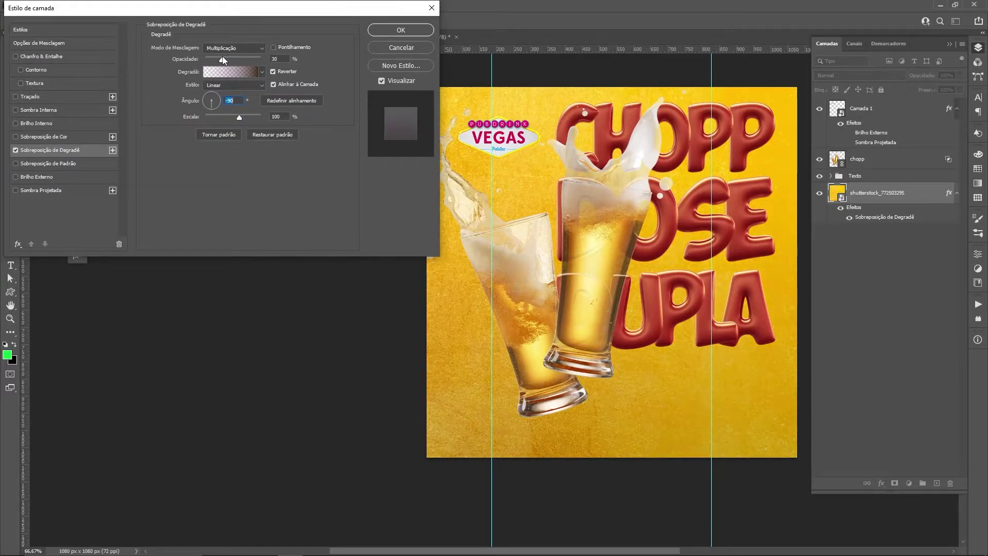
left_click(223, 57)
left_click(250, 72)
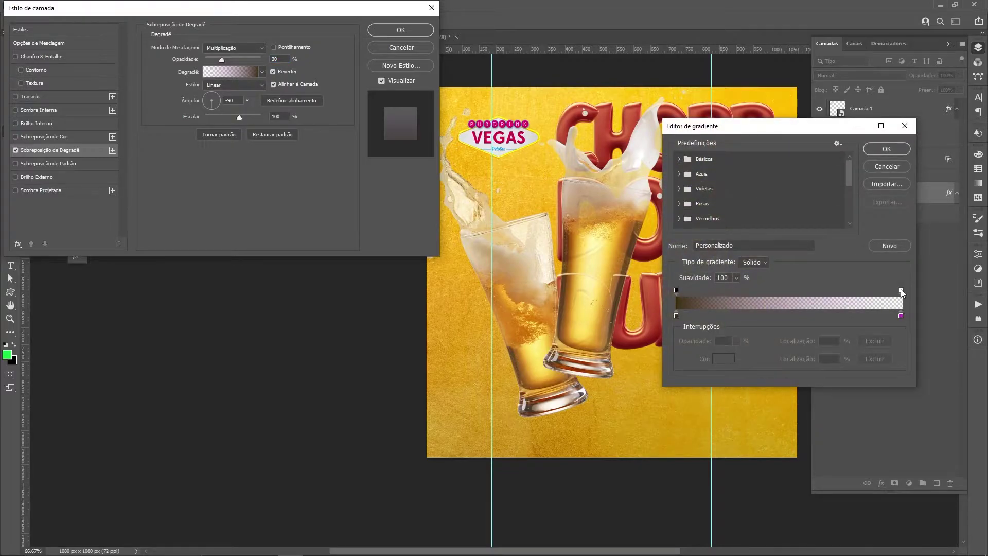
Make the gradient end white (#ffffff), with colour and 0% opacity stops at 75%
left_click(901, 291)
left_click(900, 315)
left_click(723, 359)
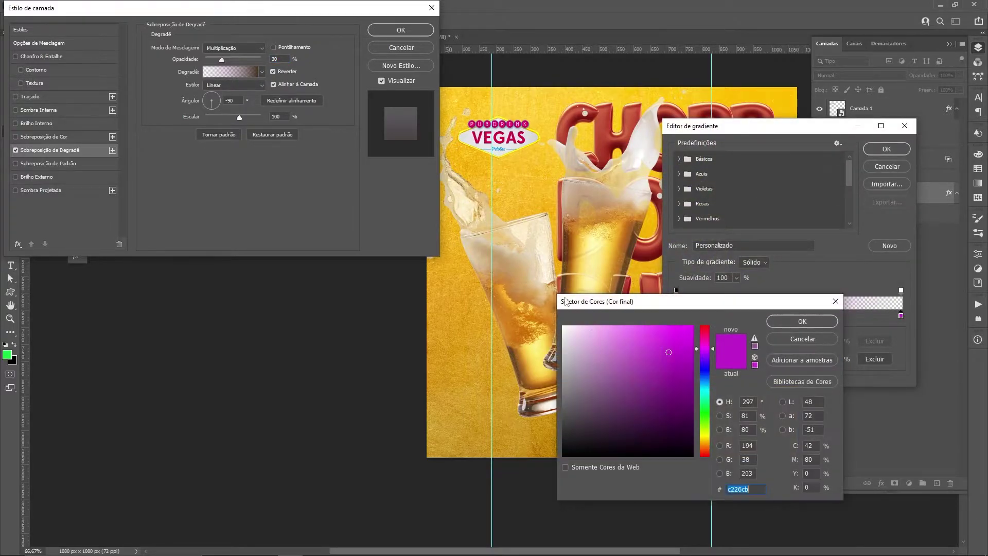
type("ffffff")
left_click(786, 322)
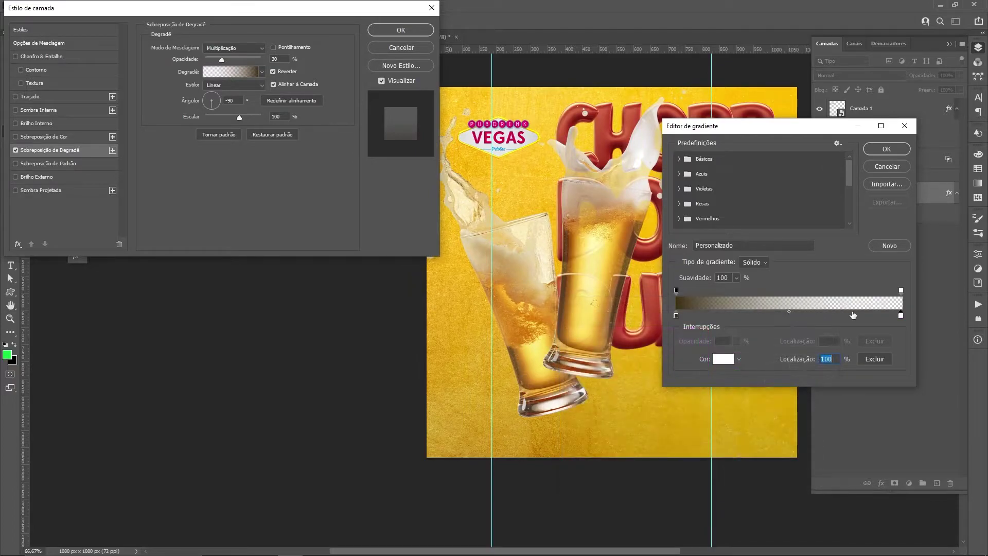
left_click_drag(900, 315, 846, 315)
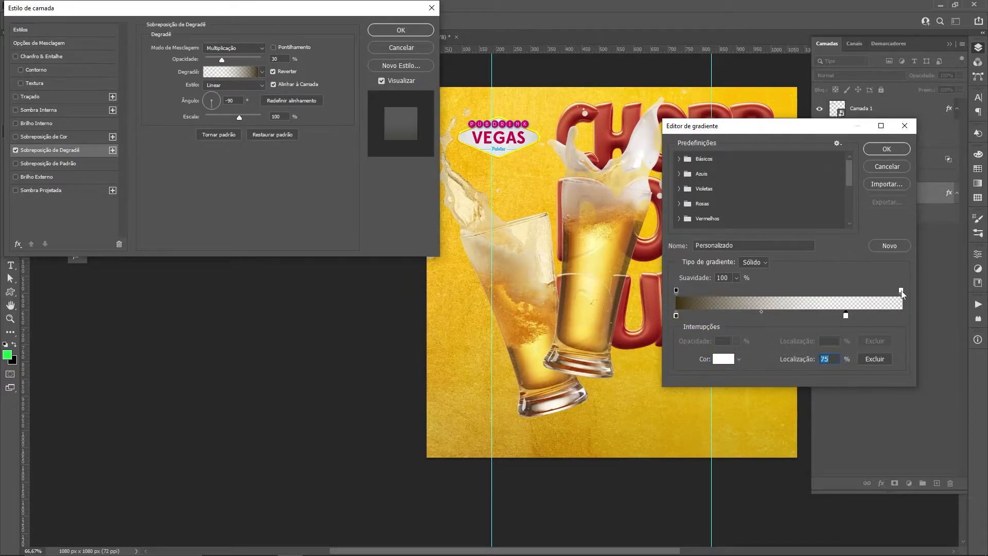
left_click_drag(901, 291, 846, 291)
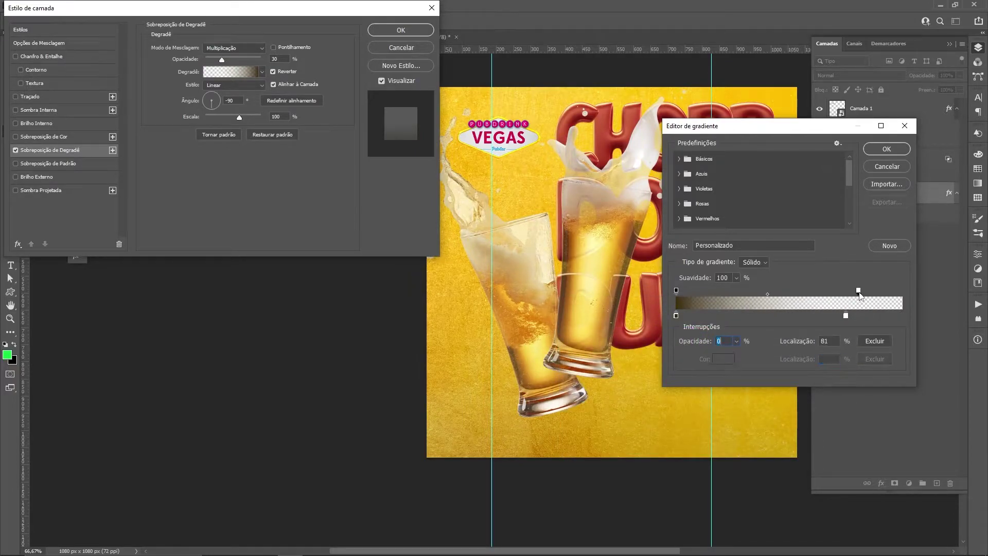
left_click(887, 149)
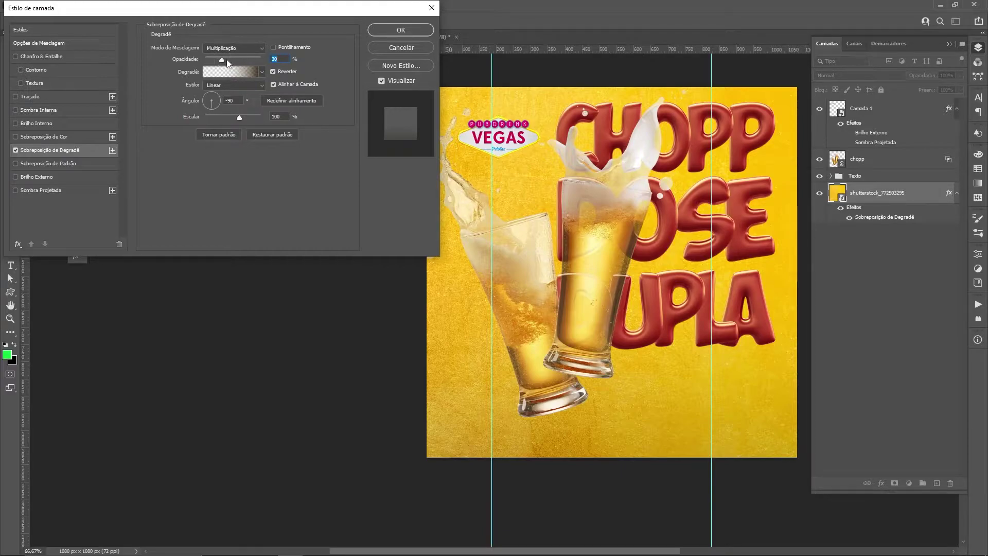
Raise the gradient overlay opacity to 55% and recheck the white stop at 75%
left_click_drag(223, 61, 239, 63)
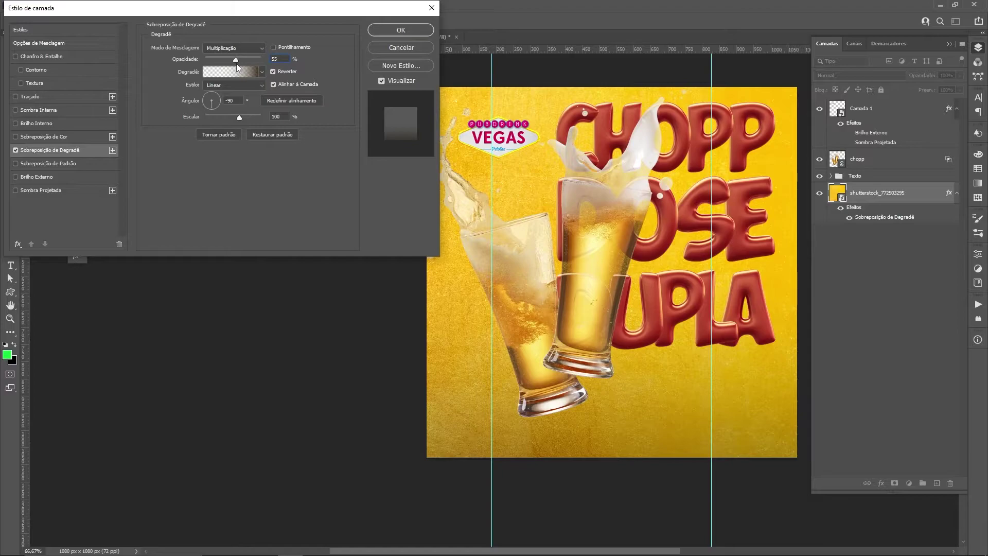
left_click(230, 73)
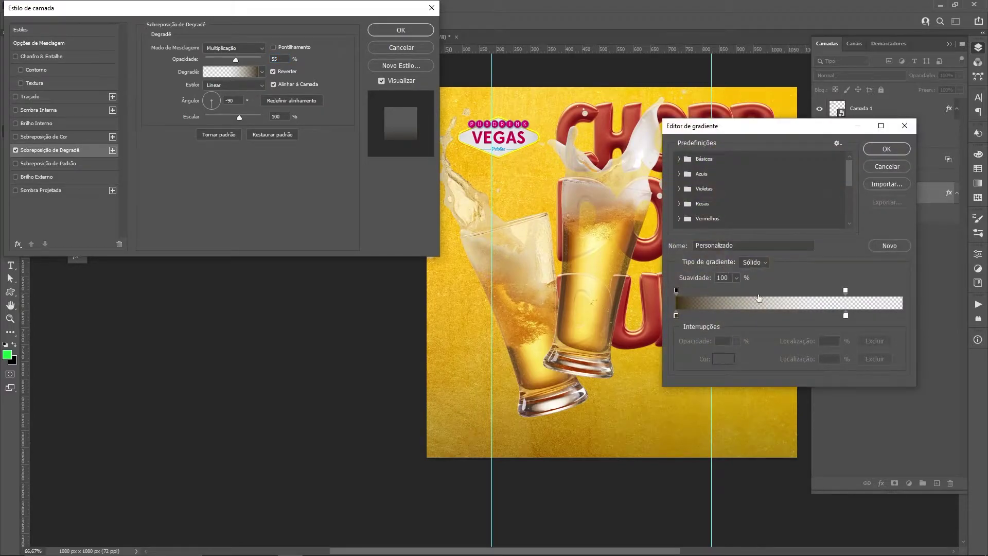
left_click(845, 316)
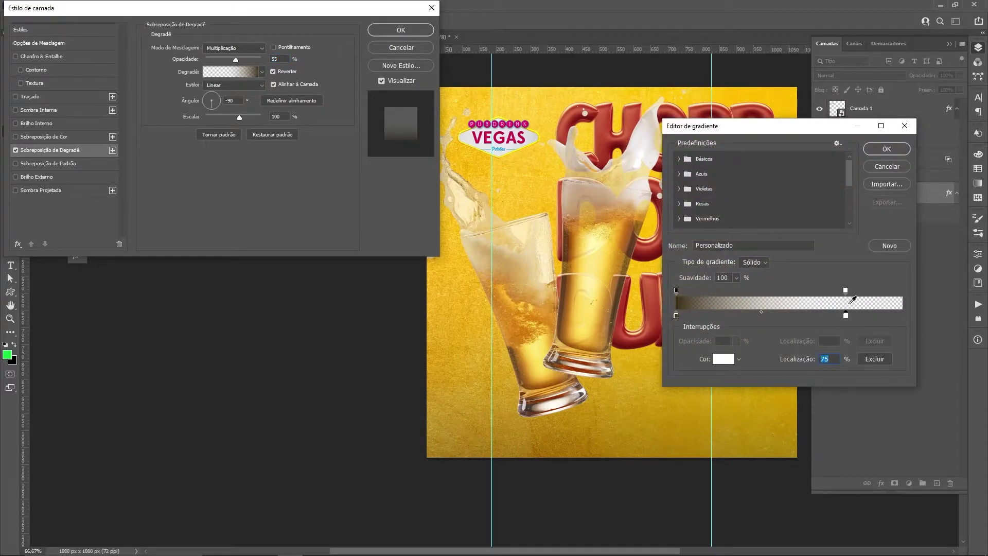
left_click(884, 150)
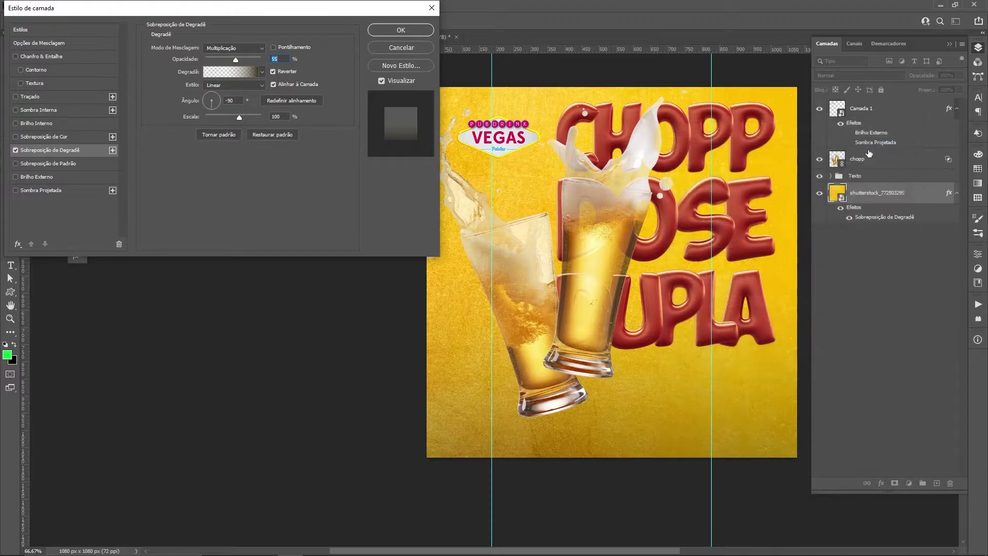
left_click(403, 31)
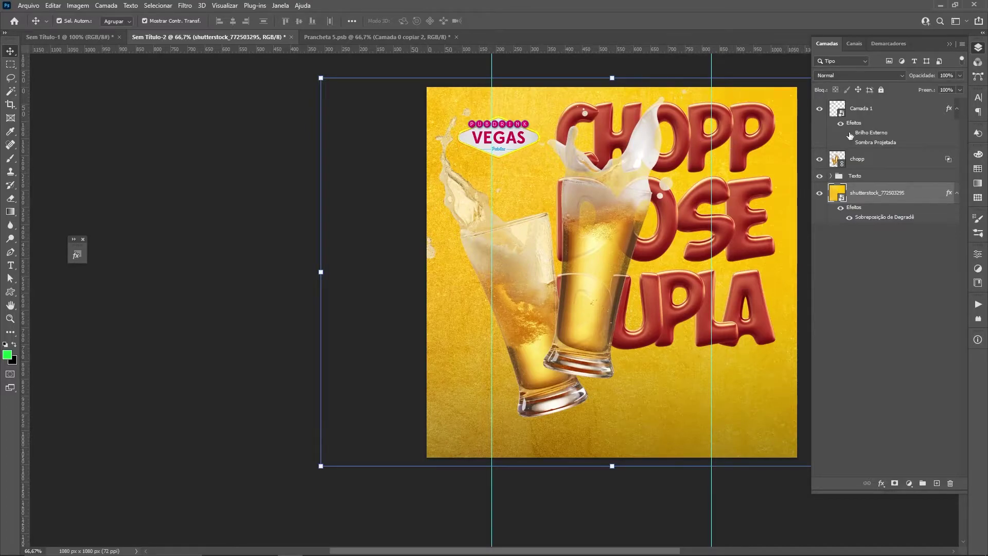
left_click(888, 163)
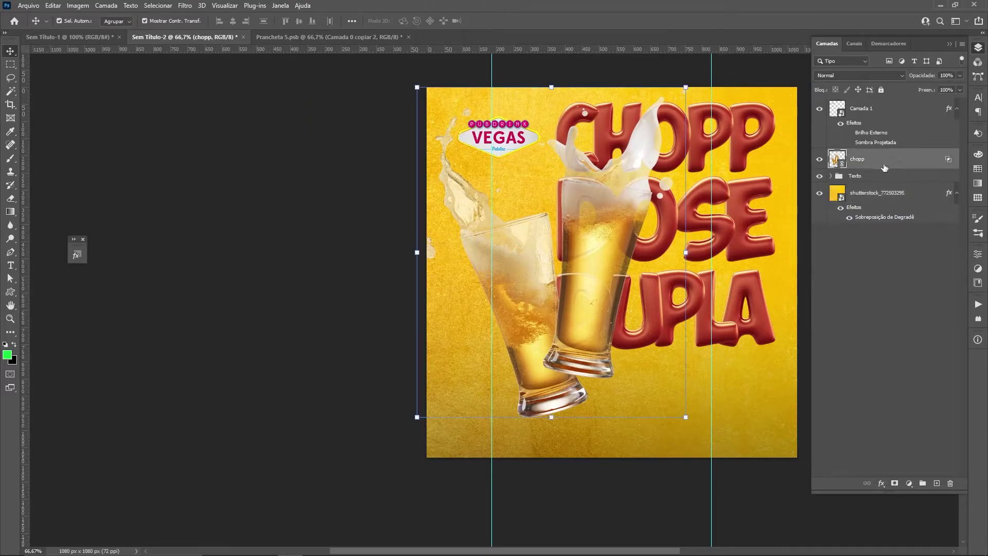
key("ctrl")
key("ctrl+j")
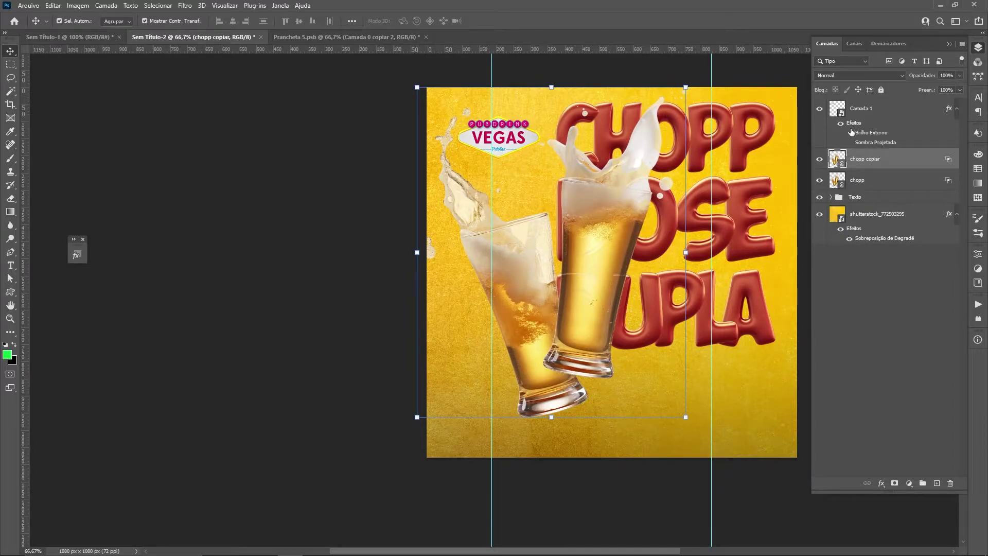
left_click(820, 108)
left_click(895, 484, "alt")
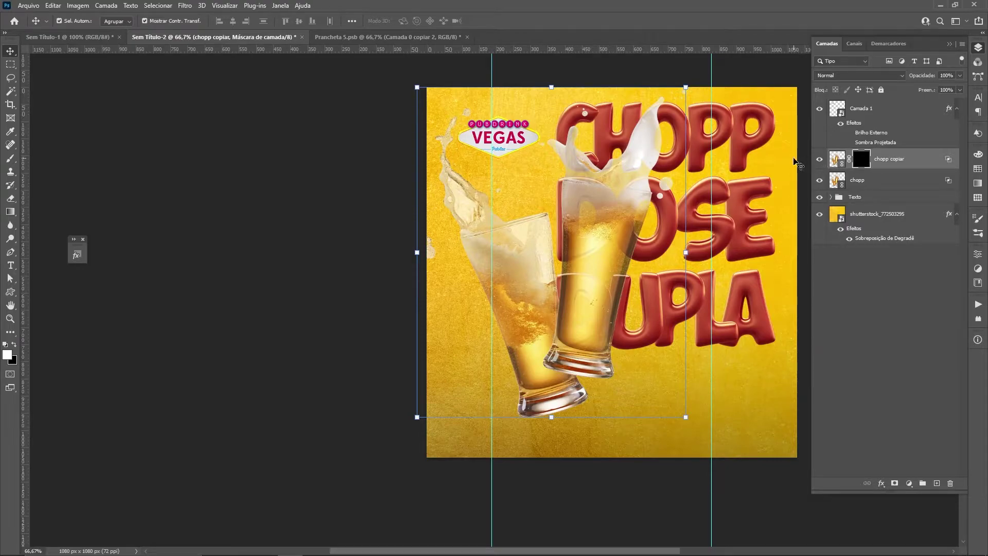
key("z")
left_click_drag(643, 178, 640, 172)
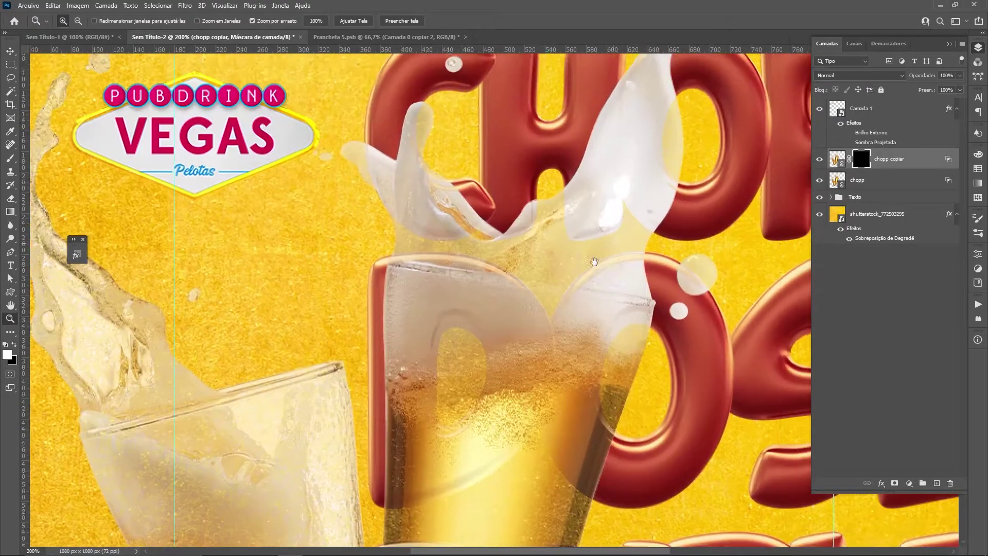
left_click_drag(592, 260, 556, 302)
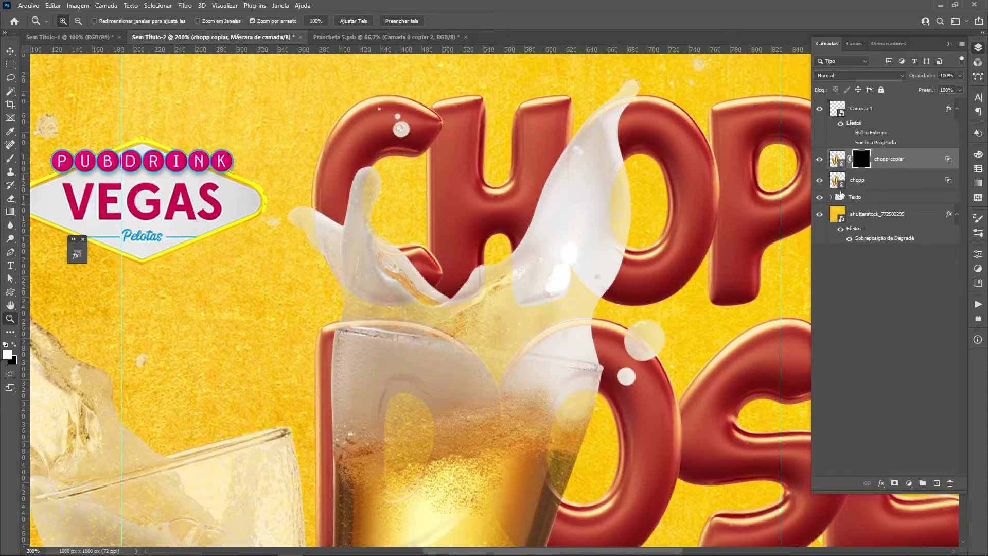
Expand the Texto group and set the Move tool to auto-select individual layers
left_click(858, 201)
left_click(832, 198)
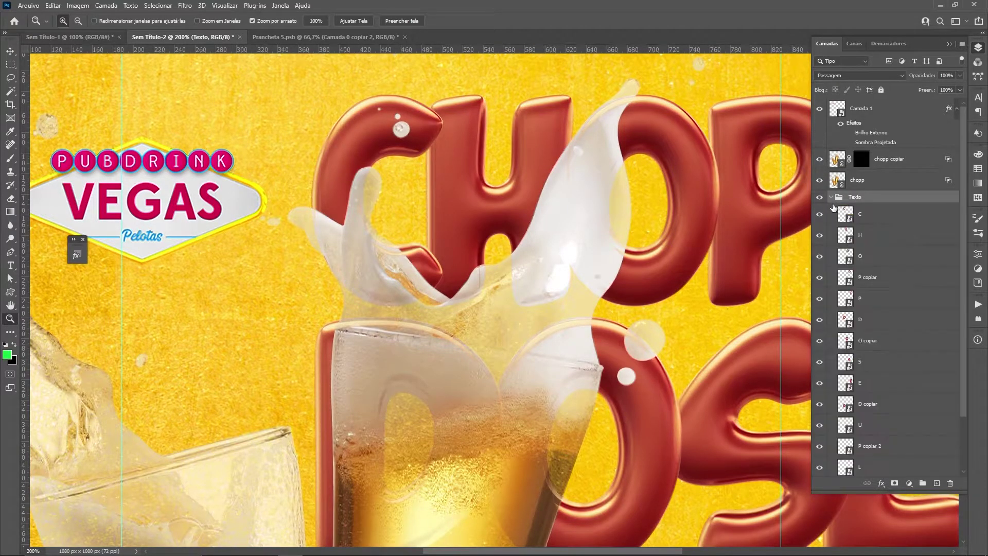
key("ctrl+minus")
key("ctrl+minus")
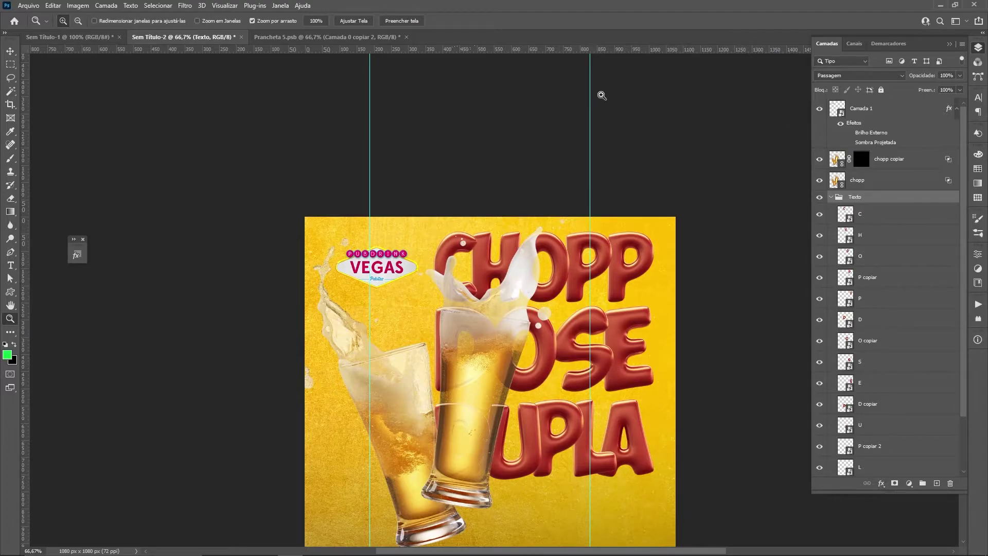
key("v")
key("v")
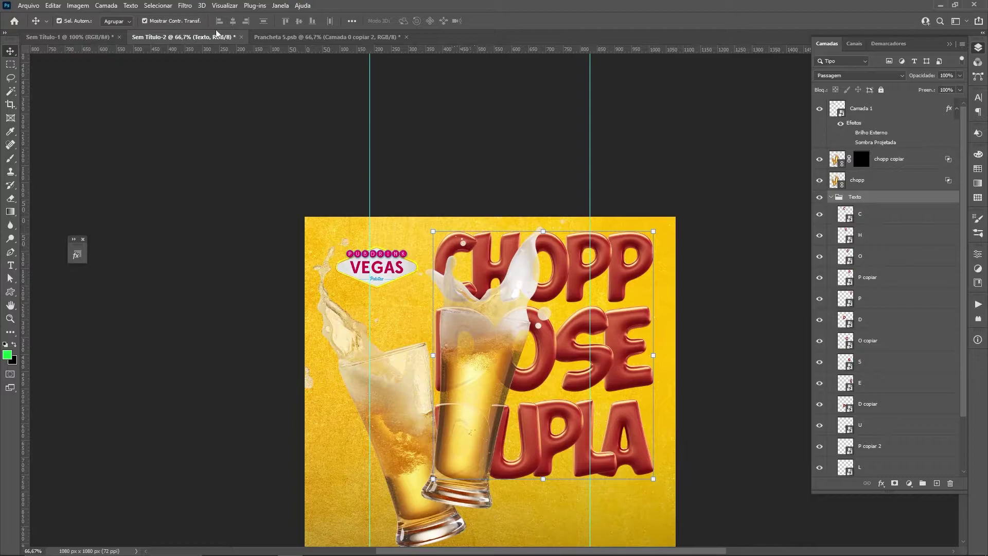
left_click(116, 21)
left_click(113, 39)
Duplicate the C, H and O letters, move the copies above the chopp layer and clip them
left_click(452, 252)
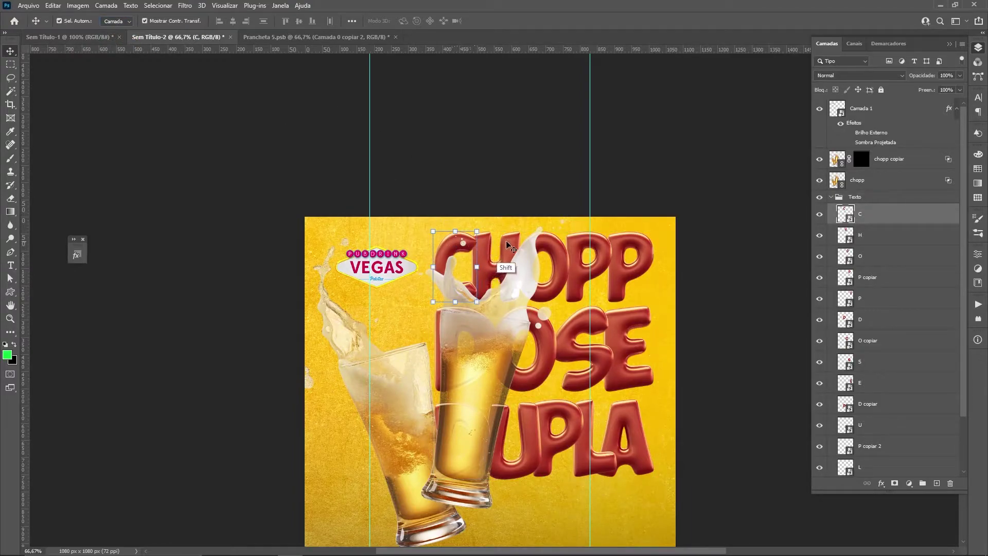
left_click(525, 270, "shift")
left_click(556, 265, "shift")
key("ctrl")
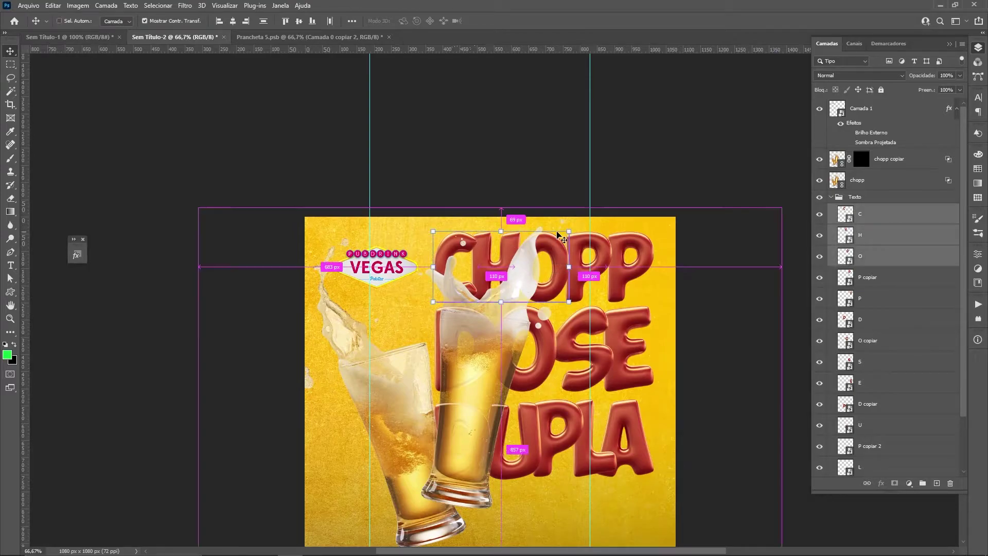
key("ctrl+j")
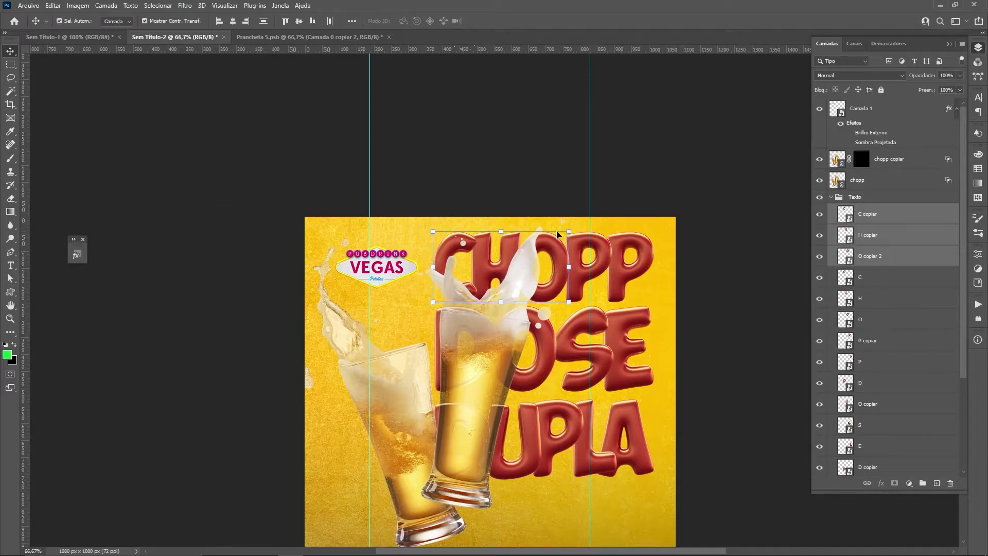
left_click_drag(880, 217, 882, 170)
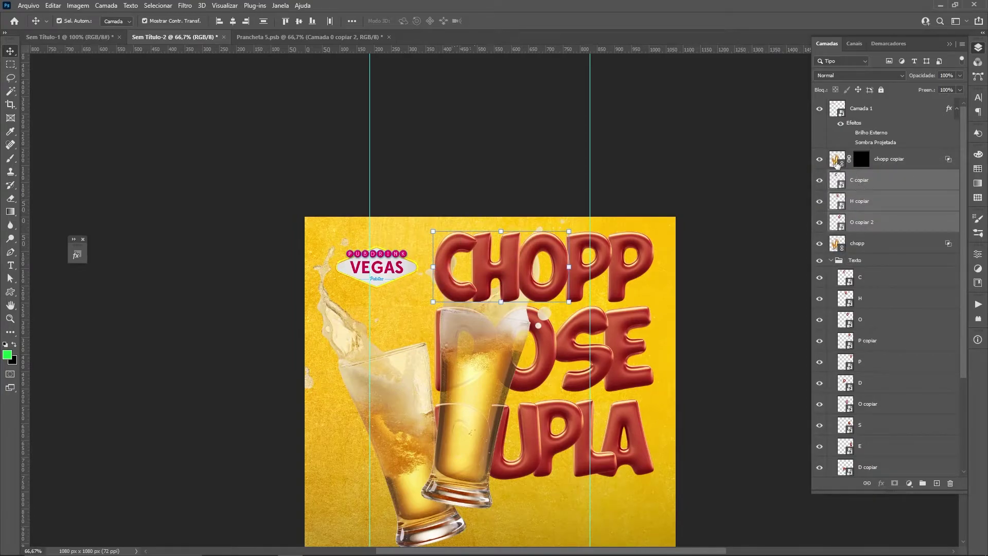
scroll(495, 299, "up", 1)
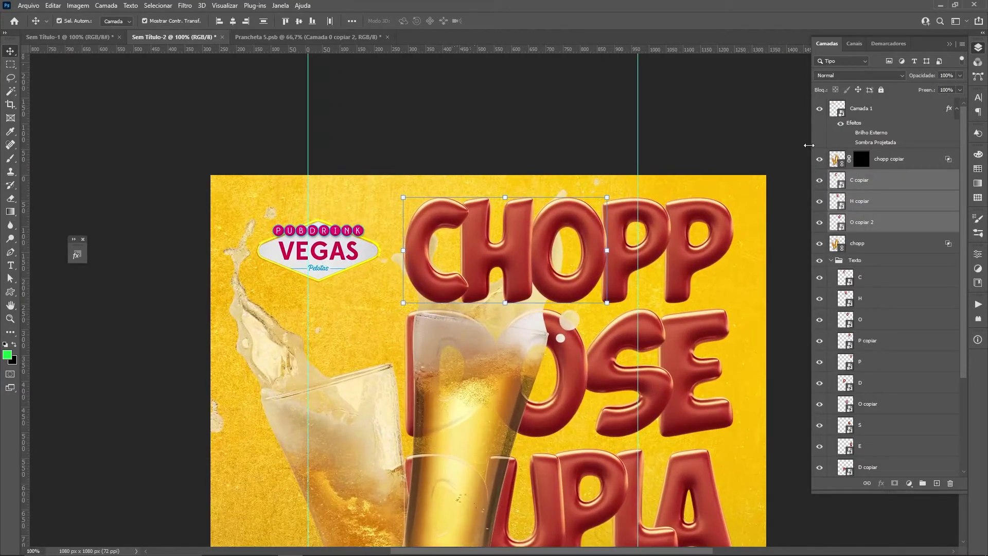
left_click_drag(550, 328, 501, 327)
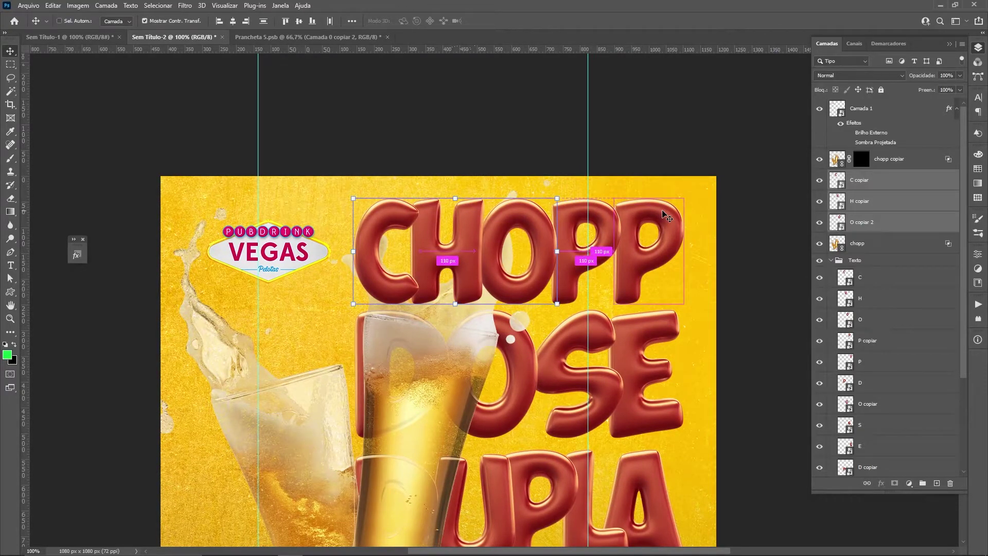
key("ctrl+alt+g")
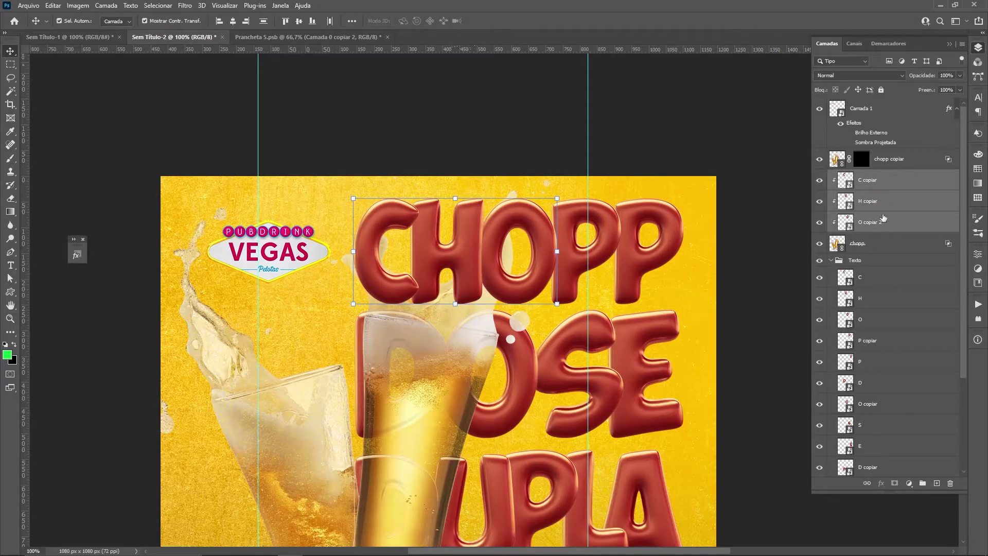
Compare against the original letters, hide the C and H copies and select the O copy
left_click(831, 260)
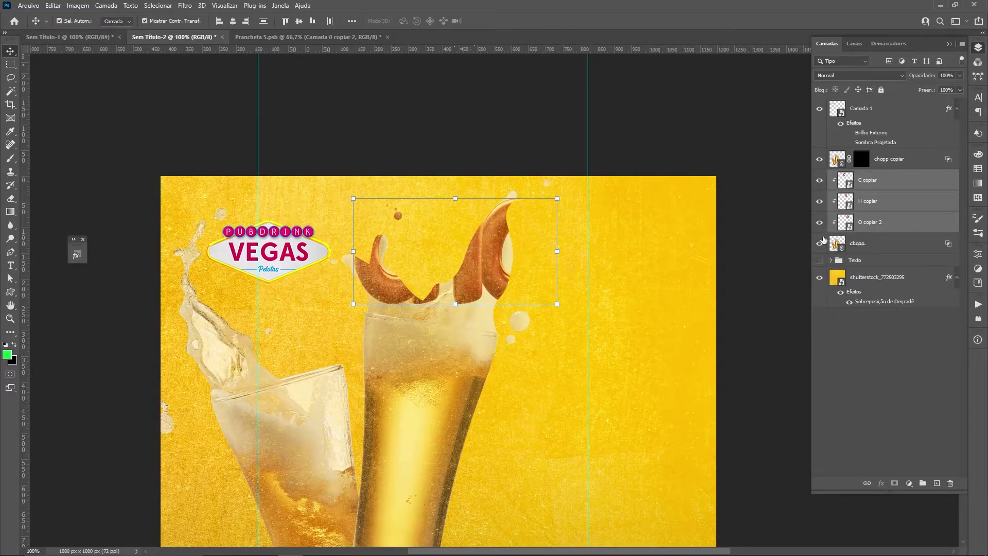
left_click(819, 263)
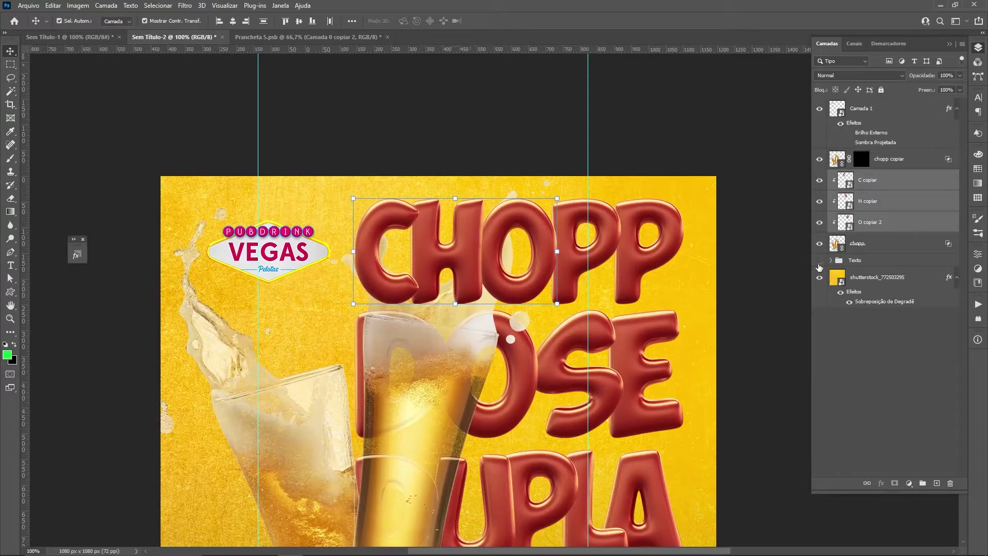
left_click(819, 262)
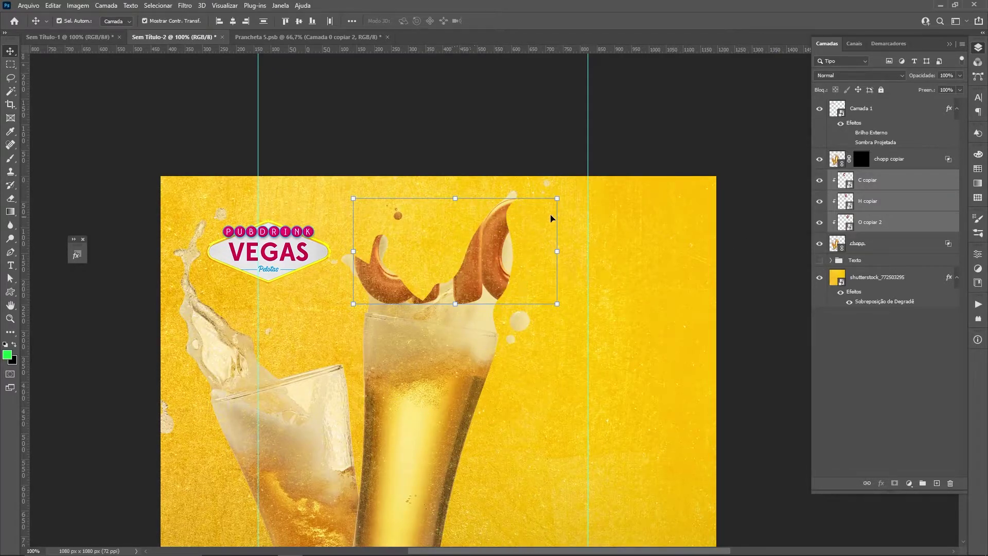
left_click(819, 261)
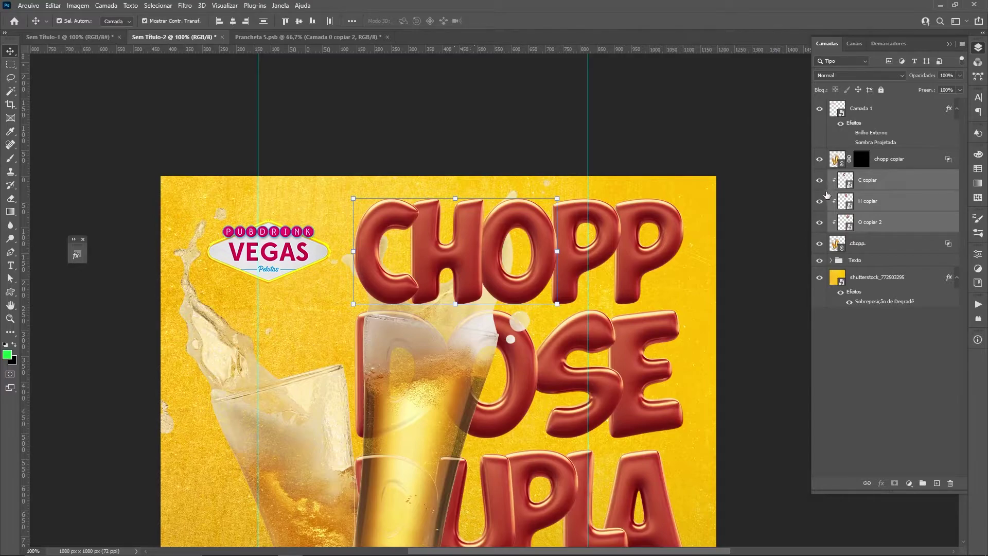
left_click_drag(819, 180, 821, 204)
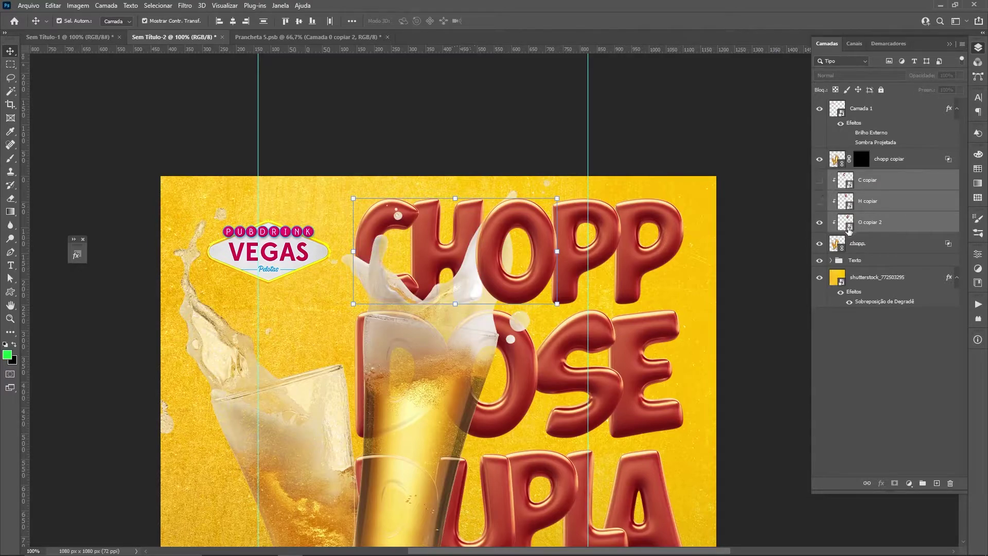
left_click(873, 224)
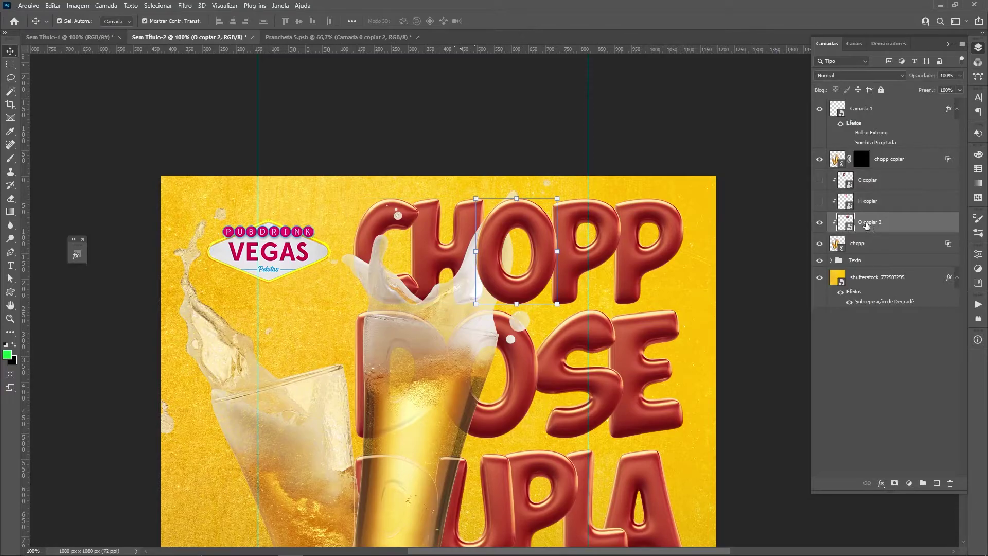
scroll(793, 98, "down", 3)
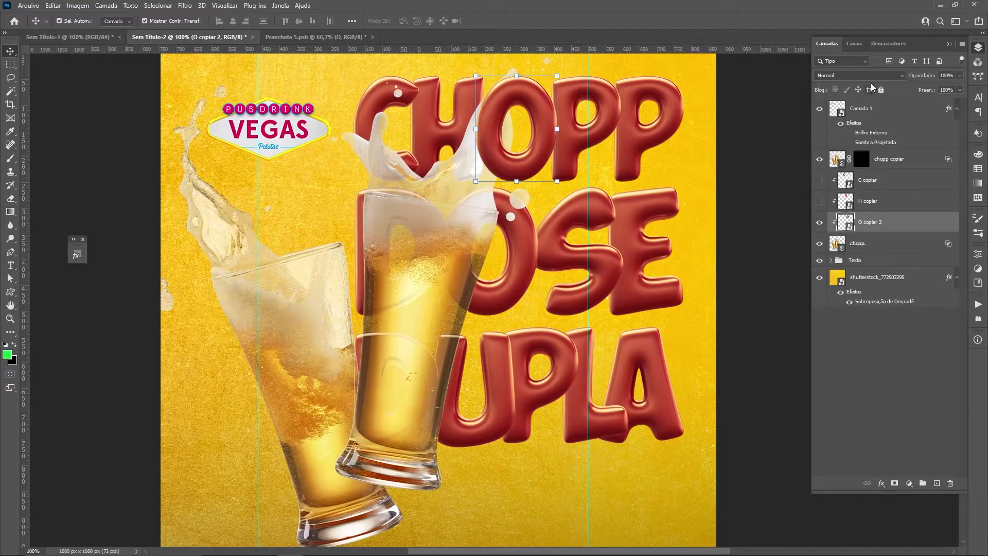
left_click(885, 74)
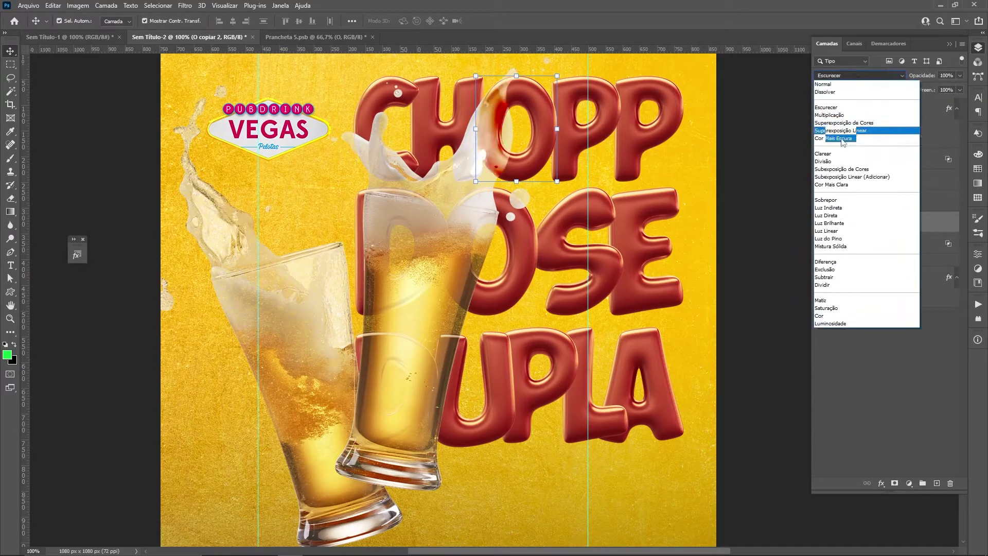
Set the O letter copy's blend mode to Luz Direta (Linear Light)
left_click(833, 201)
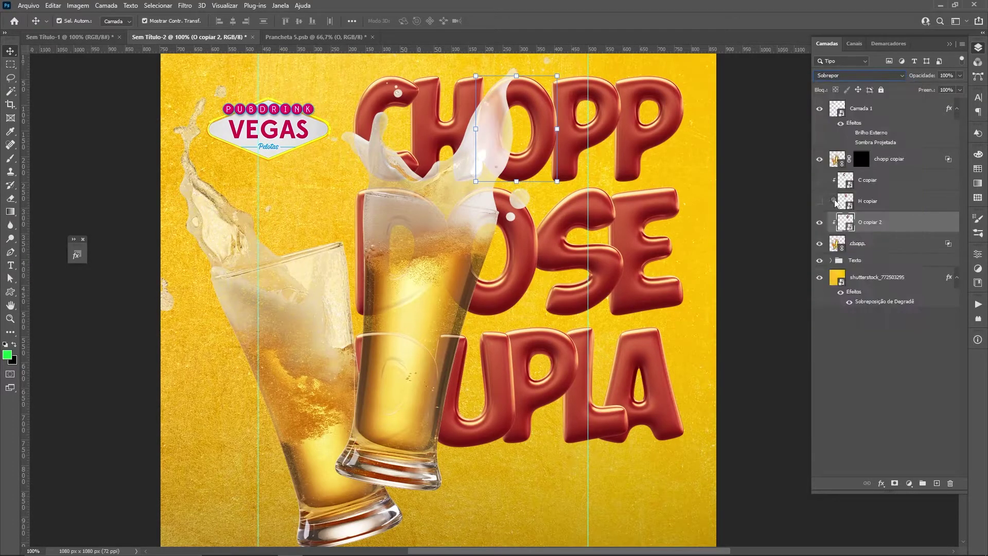
left_click(859, 76)
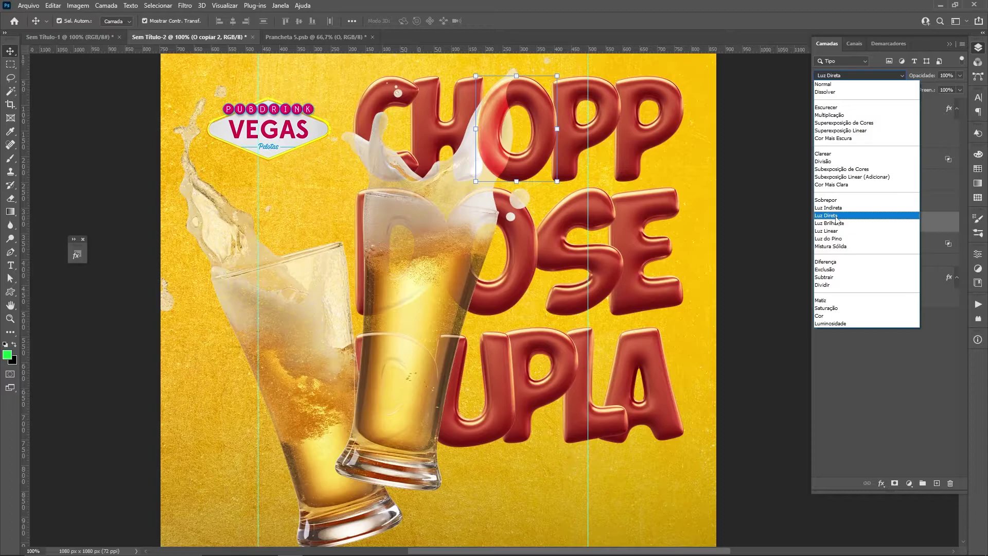
left_click(836, 217)
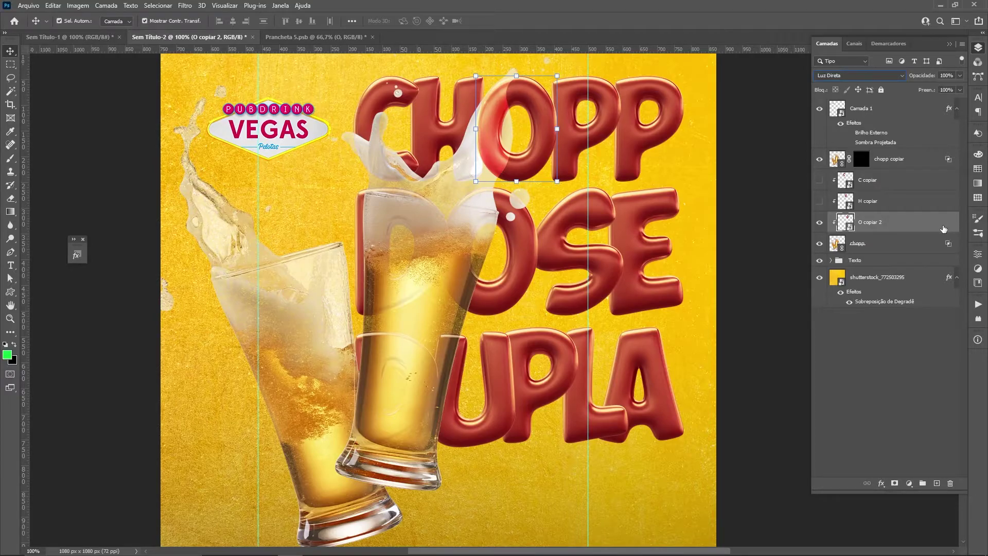
Split the This Layer and Underlying Layer Blend If sliders to soften the O copy
double_click(943, 229)
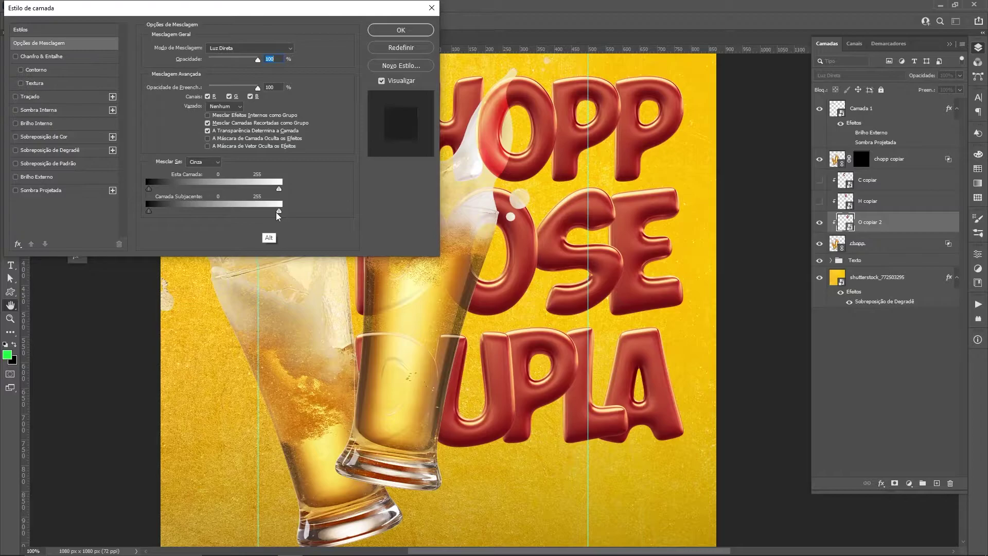
mouse_move(279, 211)
left_mouse_down()
mouse_move(252, 211)
mouse_move(278, 212)
left_mouse_up()
key("alt")
left_click_drag(278, 212, 198, 212)
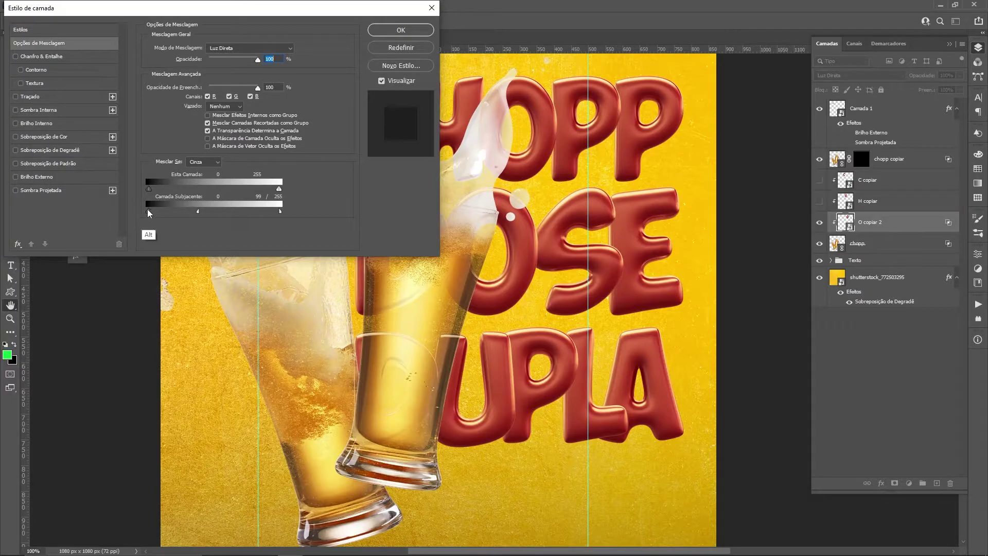
left_click_drag(149, 211, 264, 216)
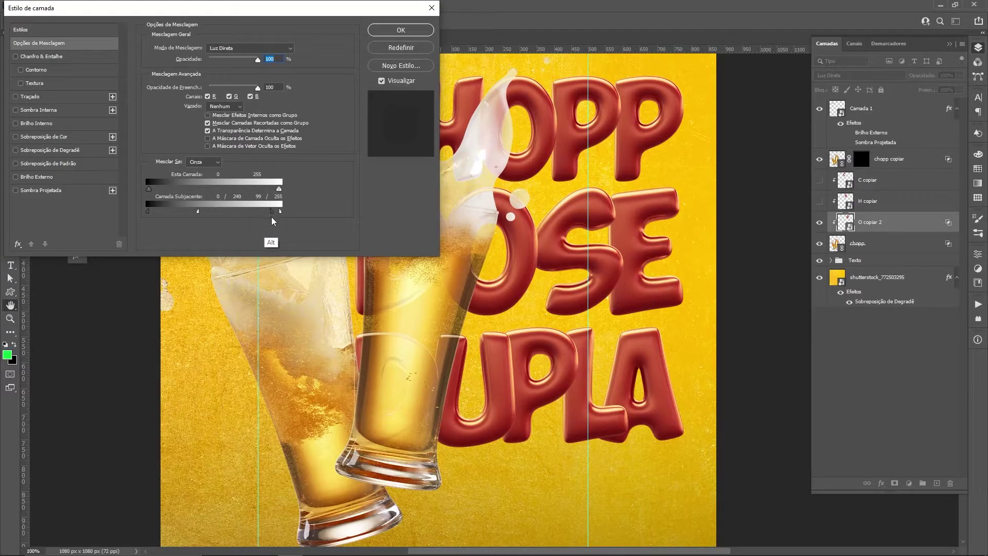
left_click_drag(264, 216, 271, 226)
mouse_move(278, 190)
left_mouse_down("alt")
mouse_move(211, 193)
mouse_move(292, 200)
left_mouse_up("alt")
left_click_drag(149, 188, 200, 193)
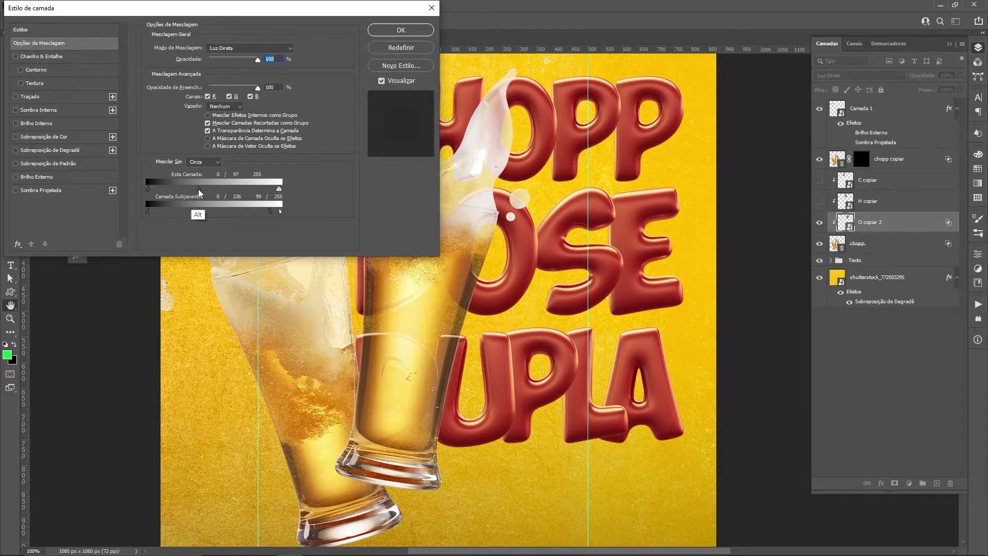
left_click_drag(200, 193, 198, 192)
mouse_move(279, 189)
left_mouse_down()
mouse_move(240, 189)
mouse_move(268, 193)
left_mouse_up()
left_click(399, 32)
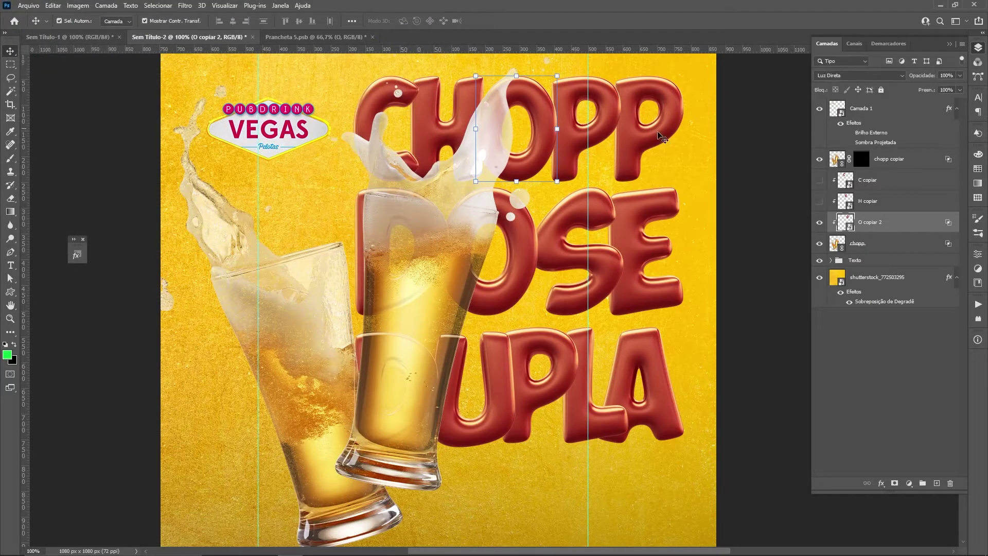
Copy the O copy's layer style onto C copiar and H copiar and make them visible
right_click(910, 227)
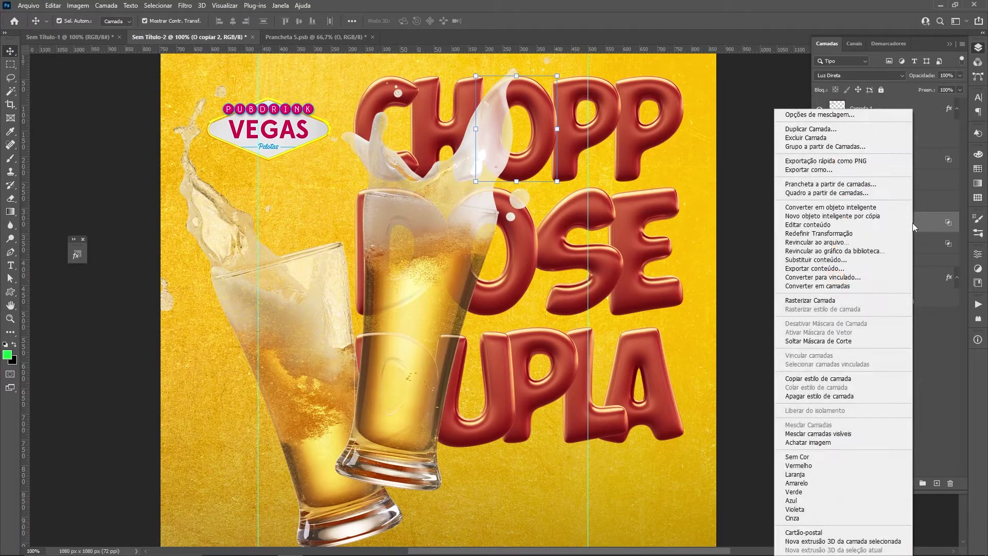
left_click(837, 379)
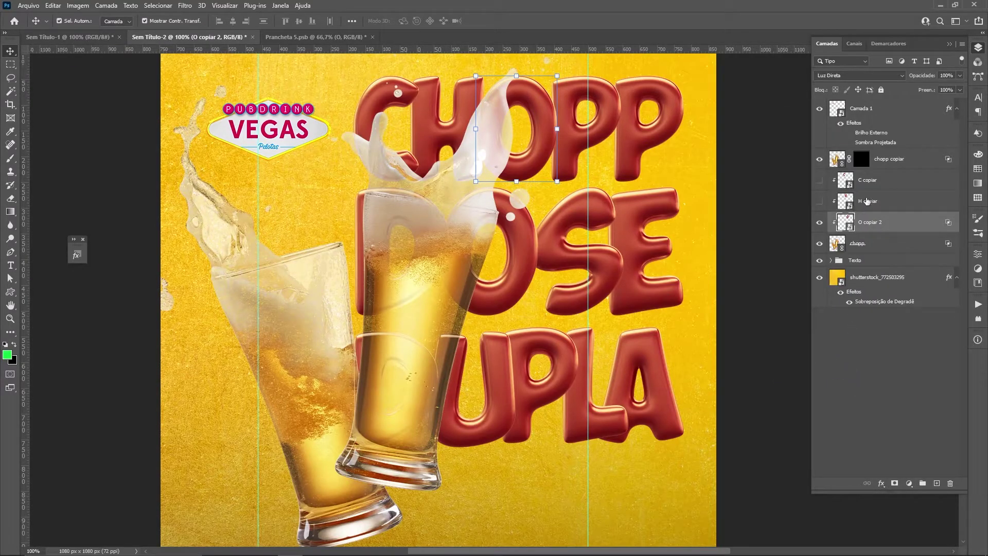
left_click(874, 201)
left_click(879, 180, "shift")
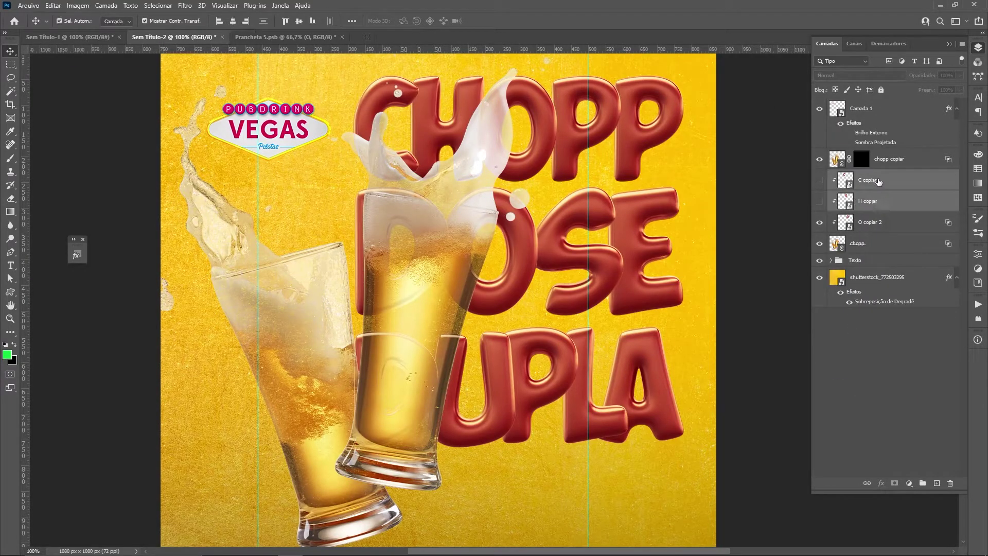
right_click(881, 181)
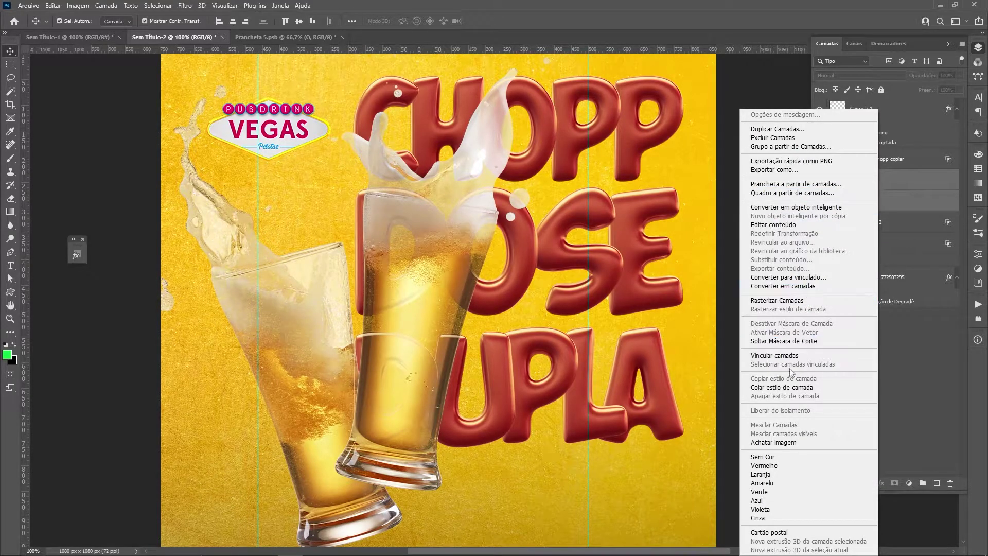
left_click(795, 391)
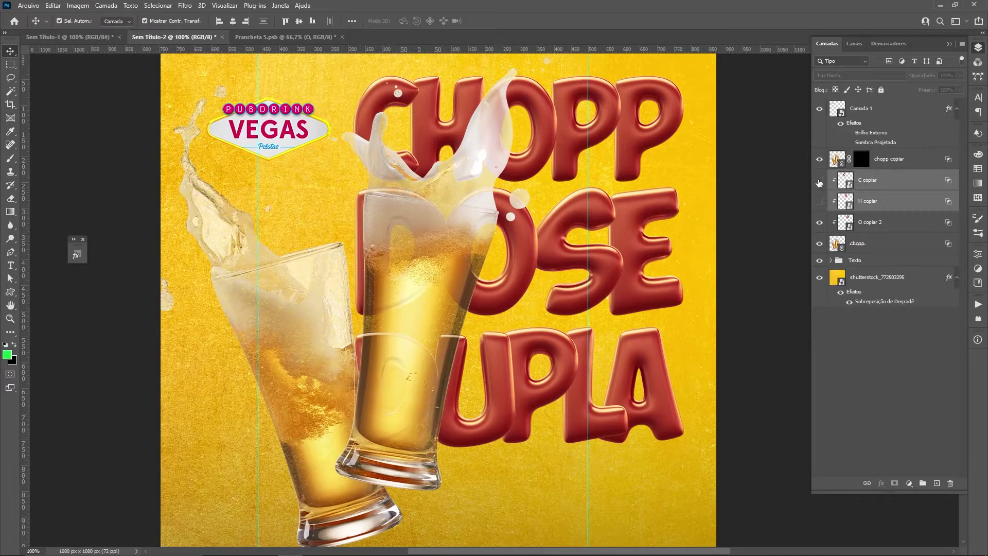
left_click_drag(819, 180, 819, 202)
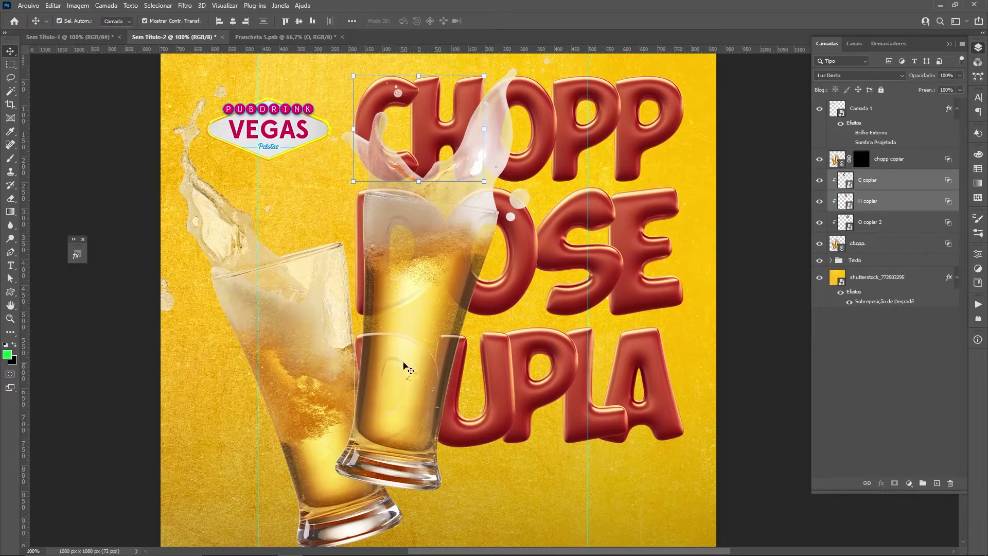
Duplicate the D, O and U letter layers above the chopp layer and clip them to it
left_click(830, 261)
left_click(896, 404)
left_click(896, 383, "ctrl")
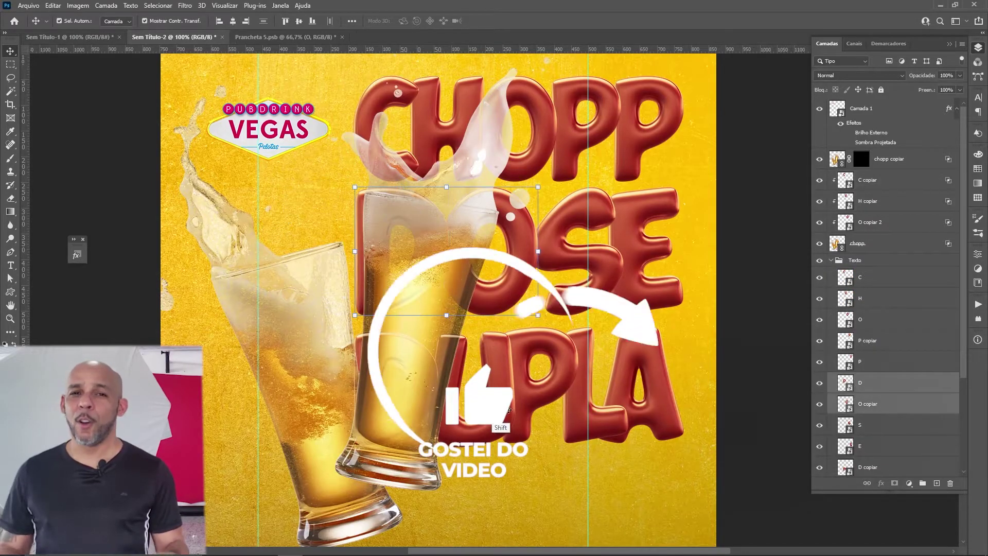
left_click_drag(895, 393, 886, 174)
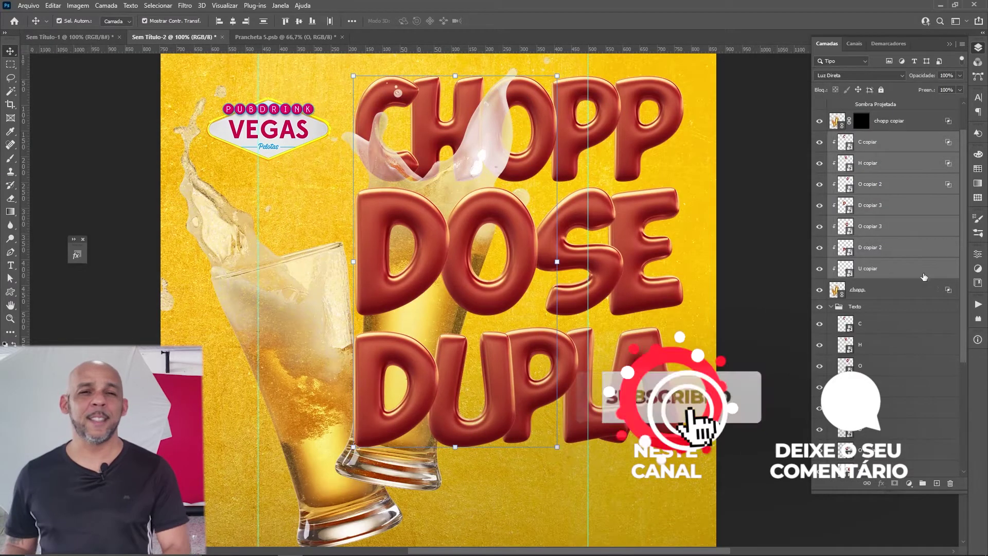
right_click(875, 257)
left_click(803, 221)
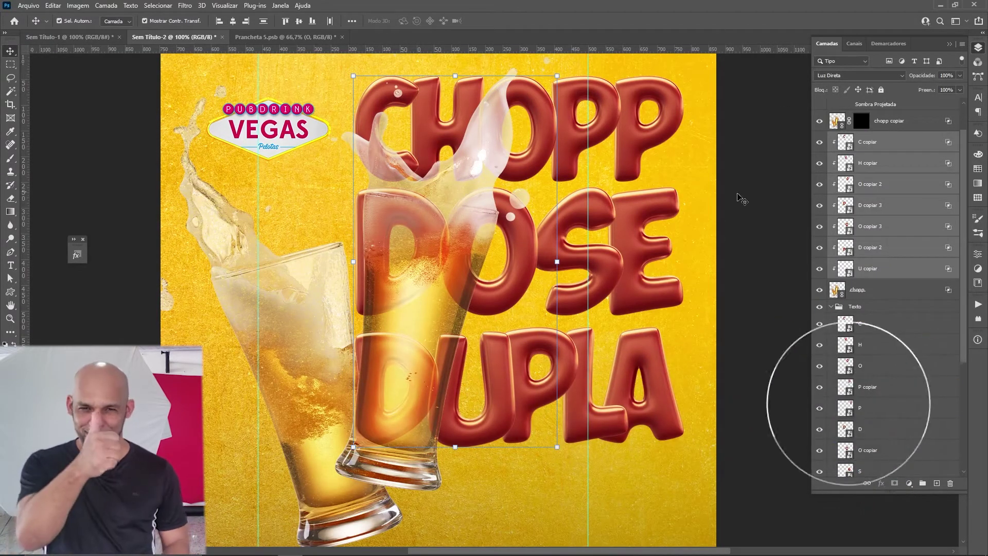
left_click(741, 203)
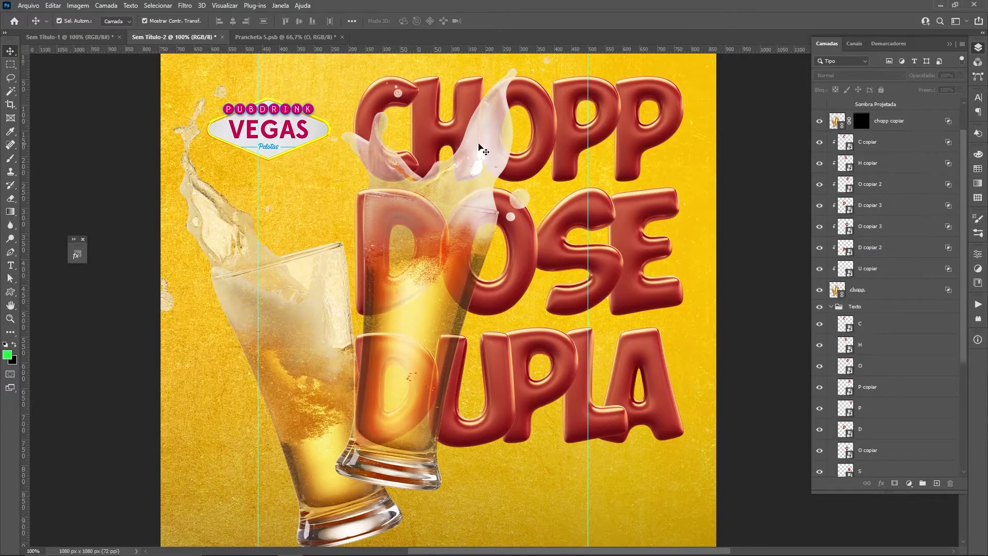
Lower D copiar 3 opacity to about 35% and compare the glass with O copiar 3 hidden
left_click(435, 238)
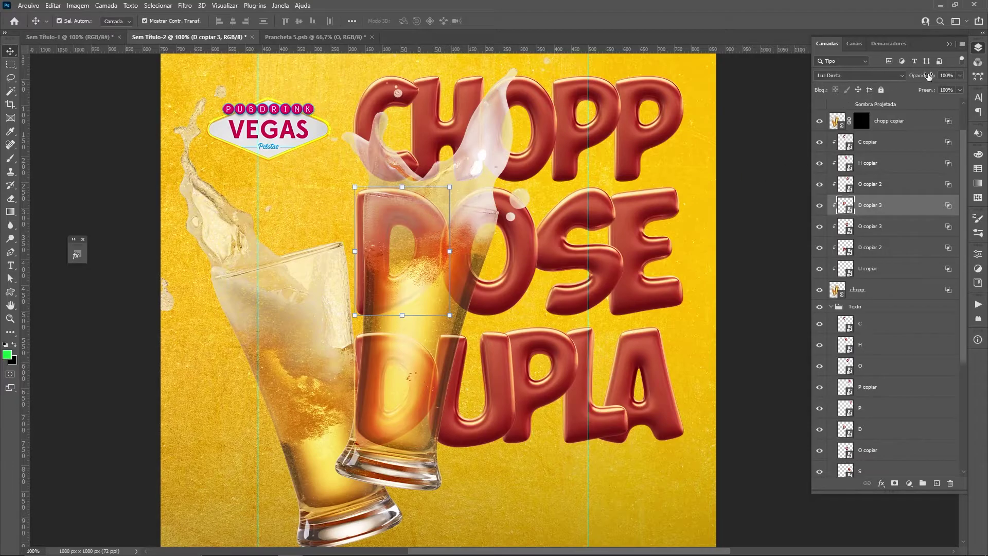
left_click(959, 75)
mouse_move(961, 88)
left_mouse_down()
mouse_move(912, 89)
mouse_move(930, 93)
left_mouse_up()
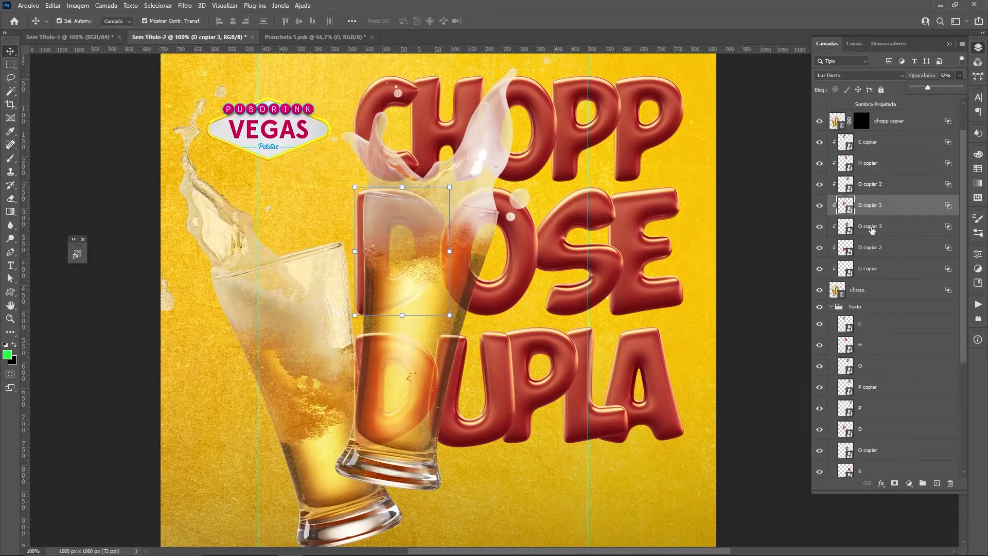
left_click(875, 228)
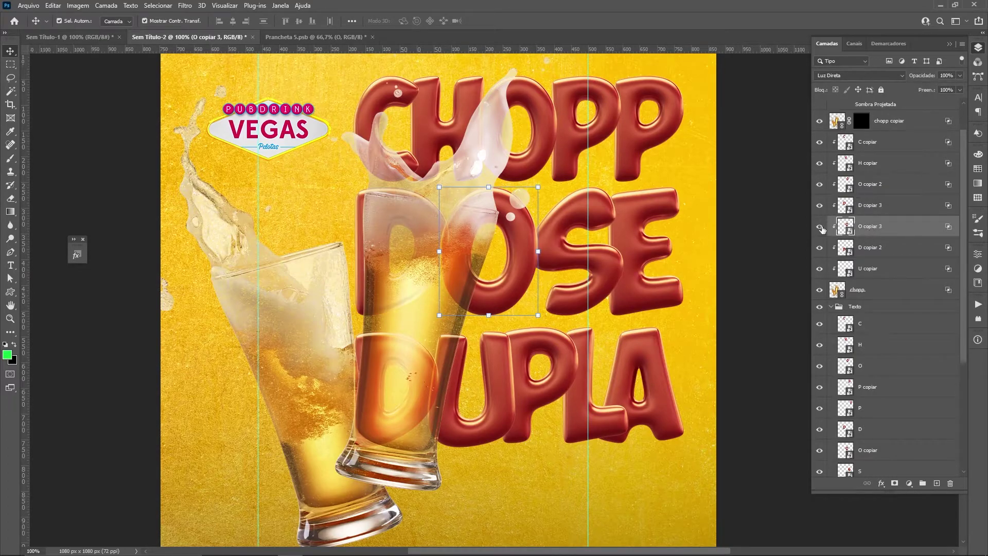
left_click(821, 227)
left_click(820, 228)
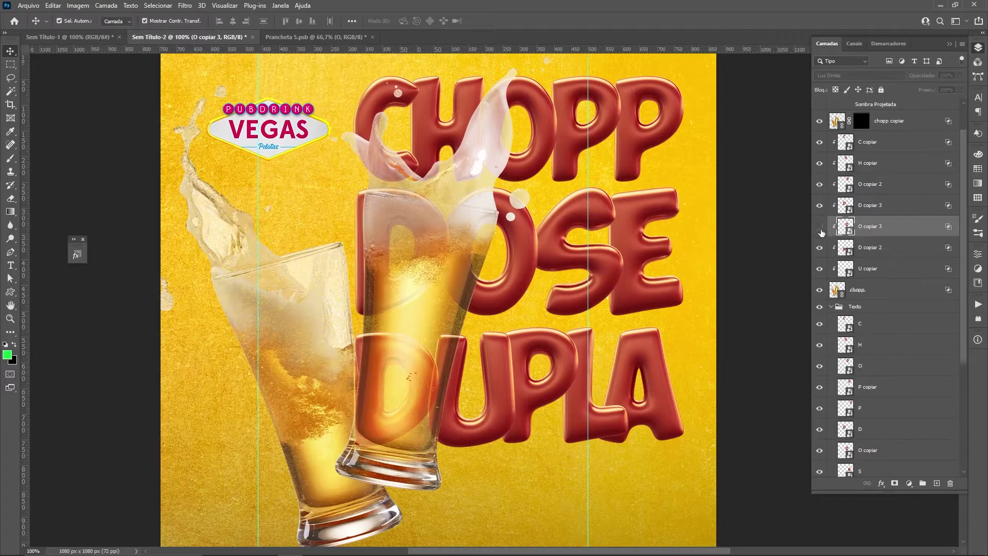
left_click(820, 230)
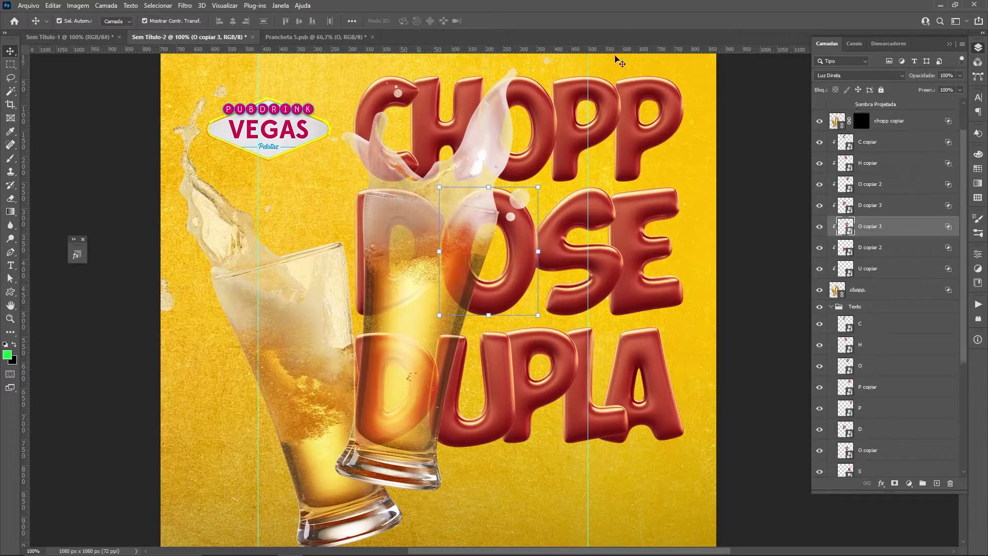
Mask O copiar 3 with the inverted D copiar 3 outline to hide their overlap
key("ctrl")
left_click(850, 207, "ctrl")
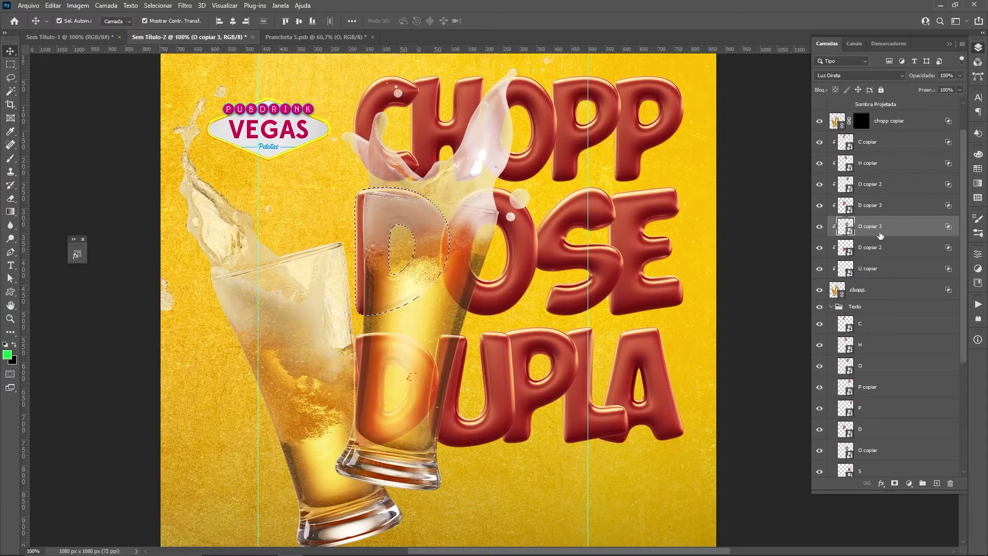
left_click(820, 227)
left_click(896, 484)
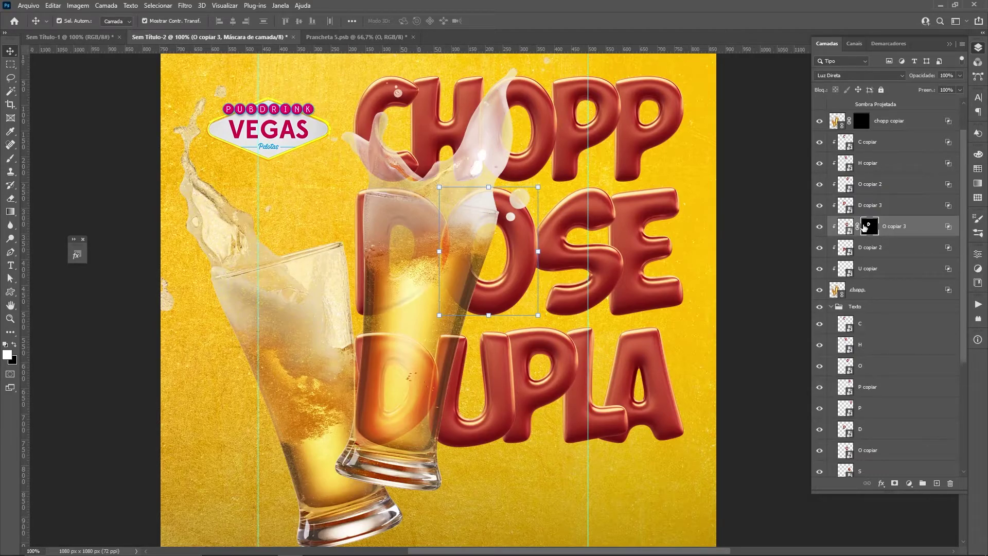
key("ctrl")
key("ctrl")
key("ctrl+i")
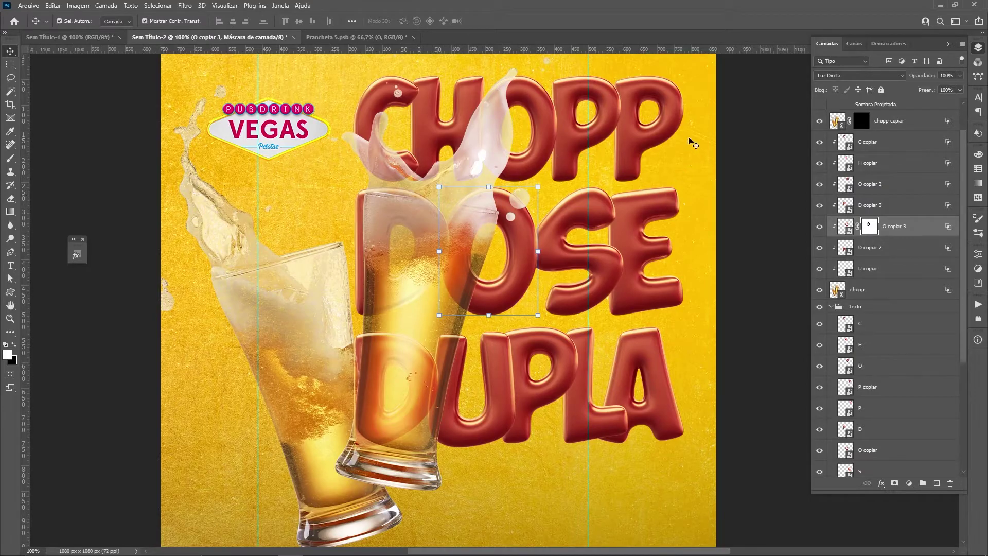
left_click(820, 226)
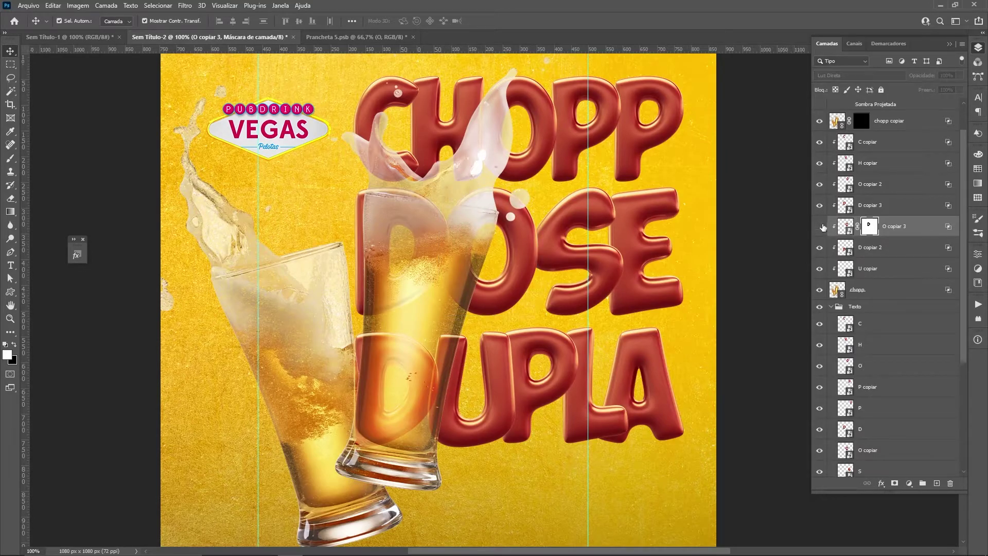
left_click(821, 226)
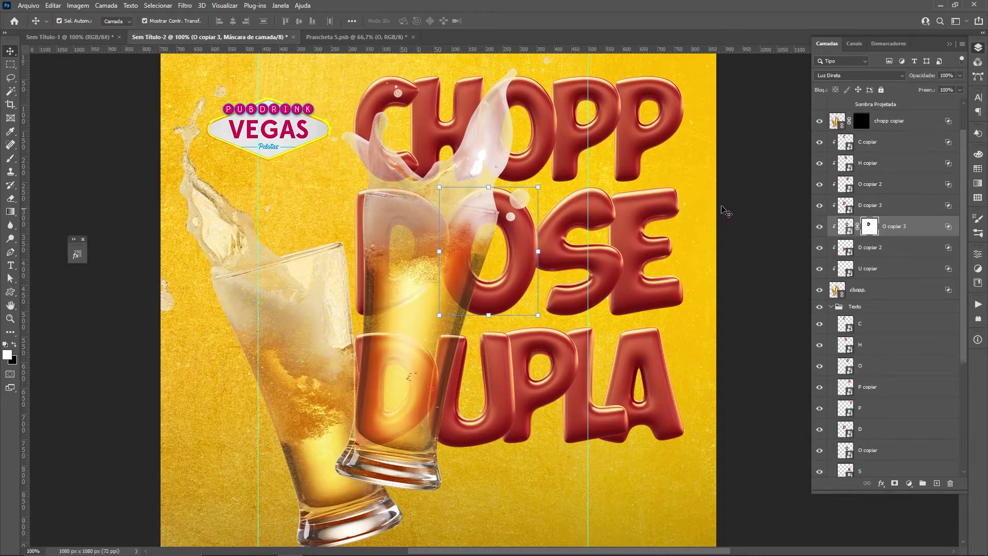
Lower O copiar 3 opacity to about 28% and select D copiar 2
left_click(959, 75)
left_click_drag(960, 88, 924, 89)
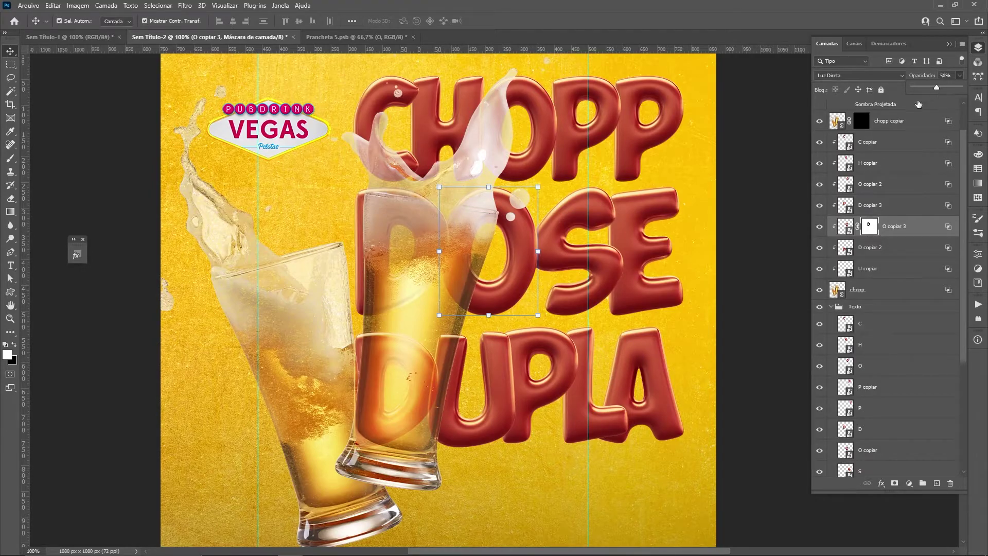
left_click(412, 413)
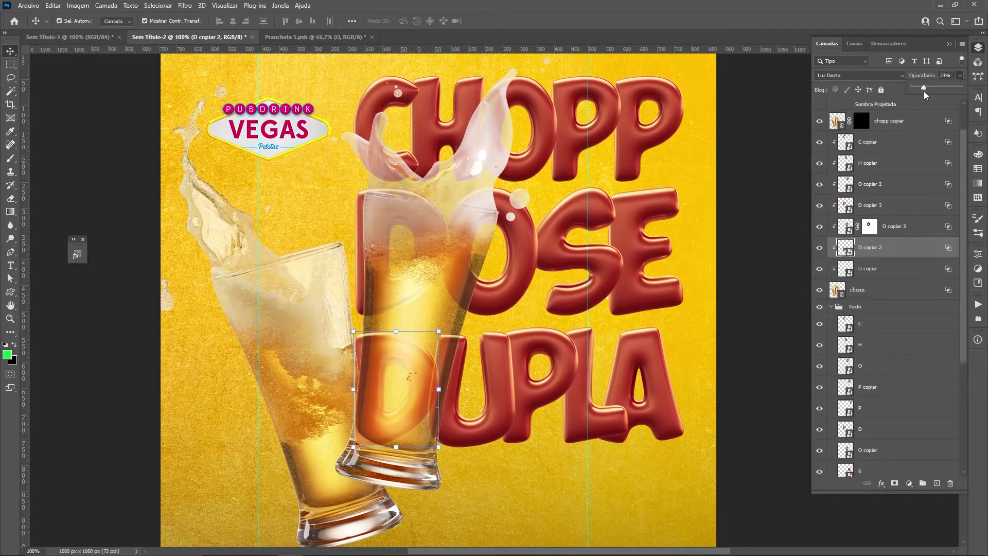
Lower the opacity of the D copiar 2 and U copiar letter copies
left_click_drag(921, 91, 919, 91)
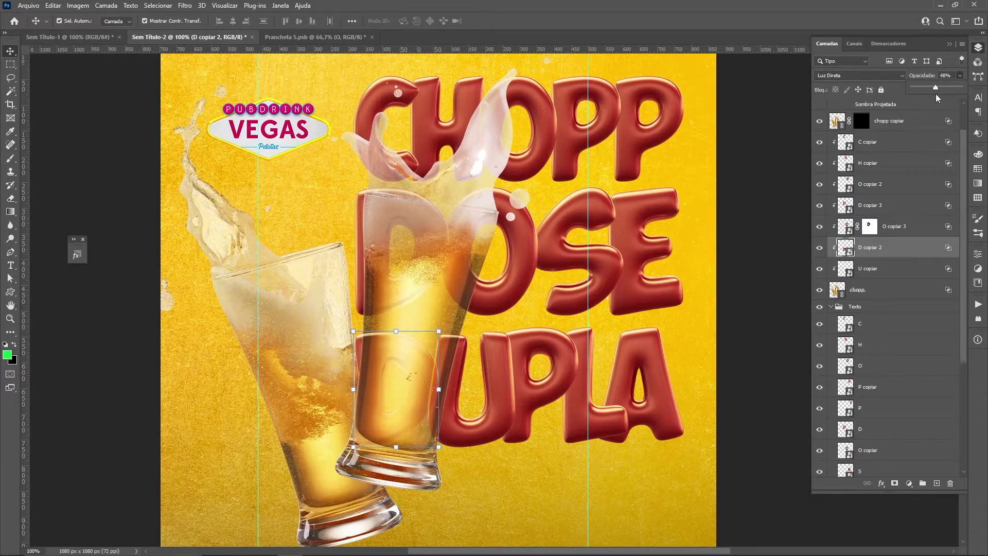
left_click(879, 269)
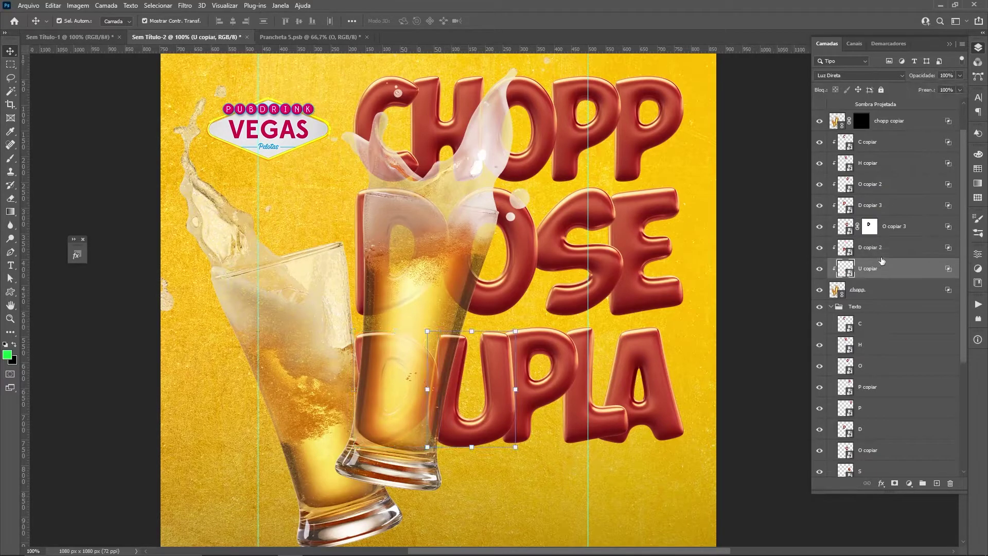
left_click(960, 75)
left_click_drag(961, 87, 920, 89)
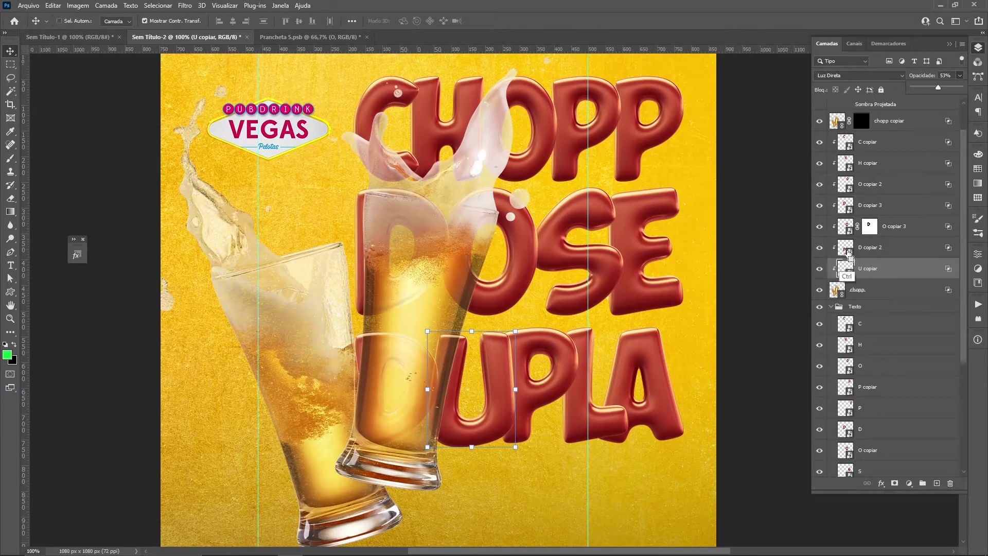
Mask U copiar using the D copiar 2 outline to hide their overlap
left_click(845, 250, "ctrl")
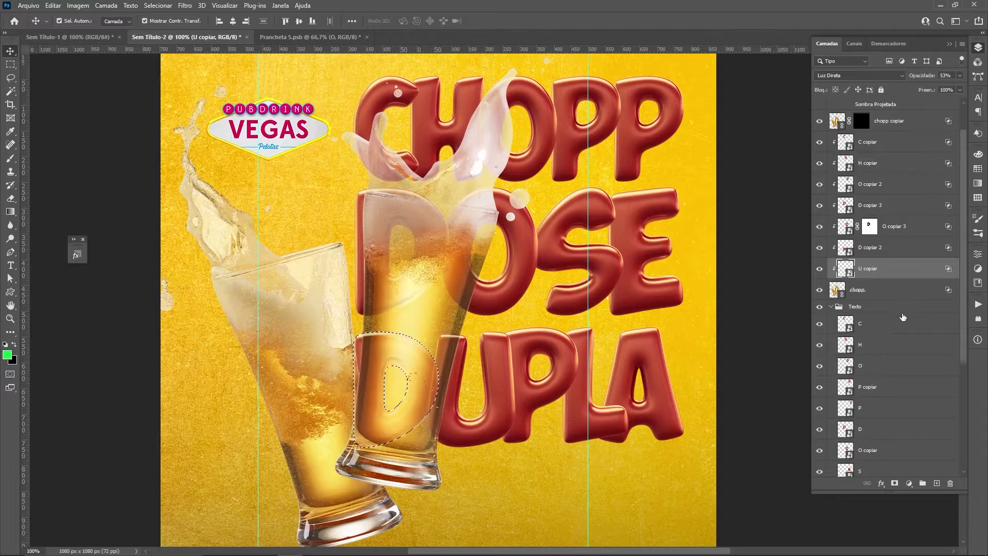
left_click(895, 483, "alt")
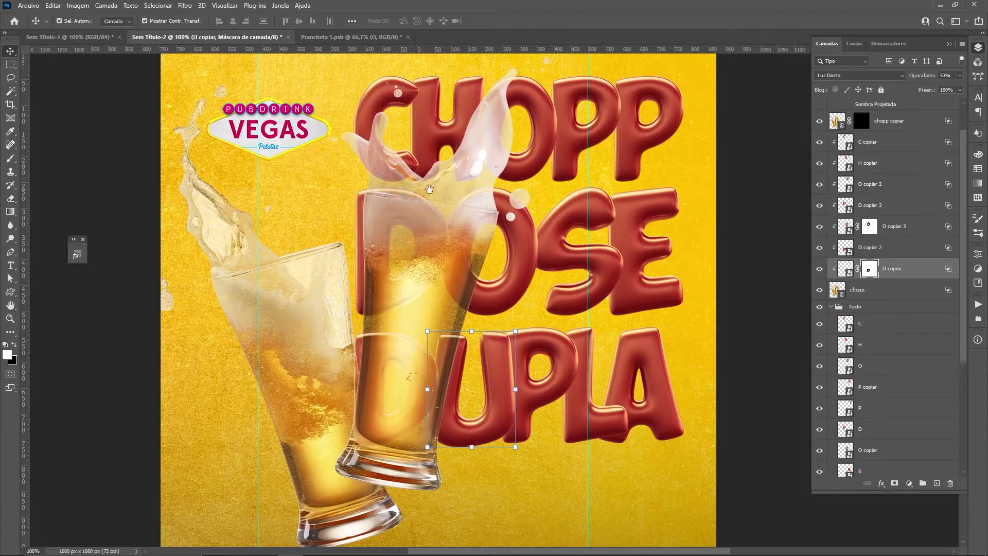
left_click_drag(440, 191, 517, 273)
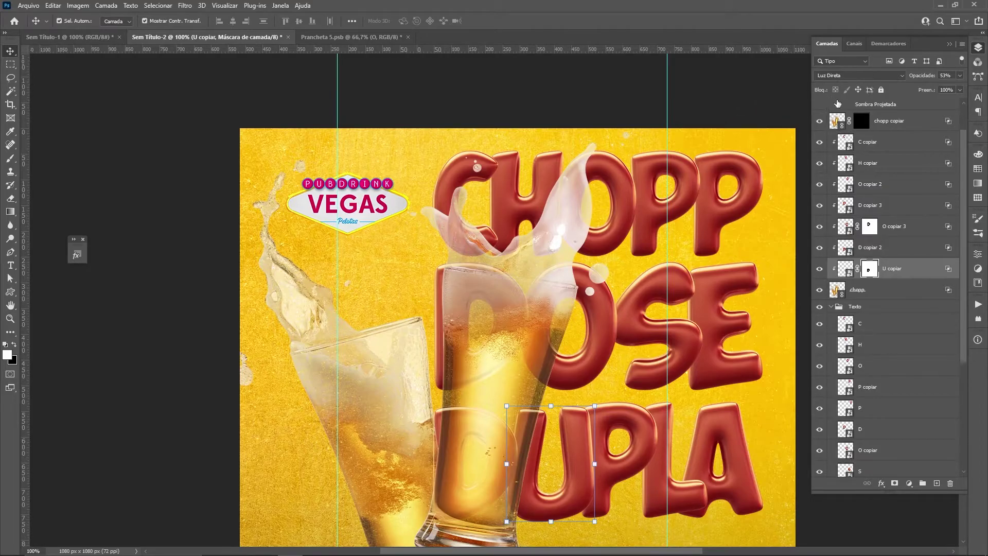
Clear the layer style from the chopp copiar layer, checking it with the mask toggled off and back on
left_click(881, 122)
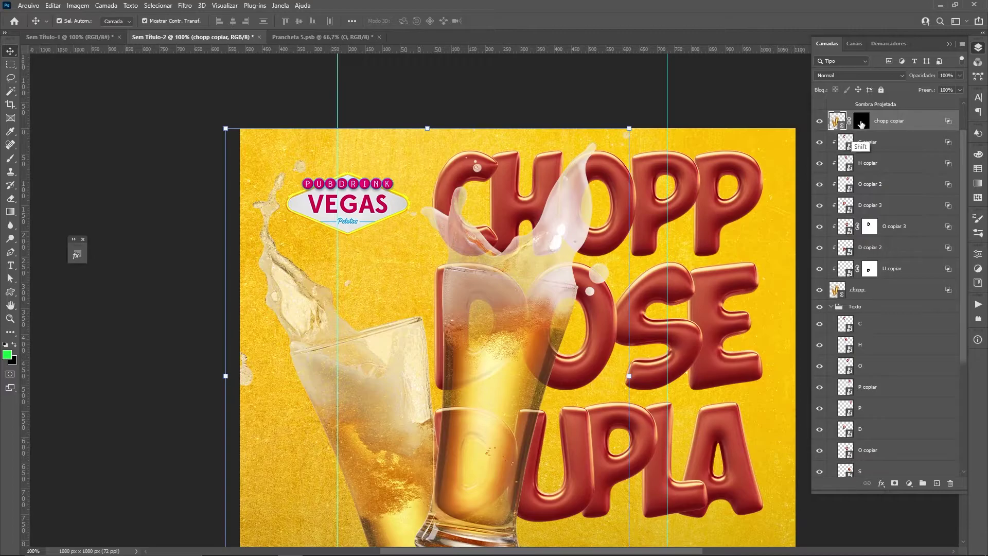
left_click(863, 122, "shift")
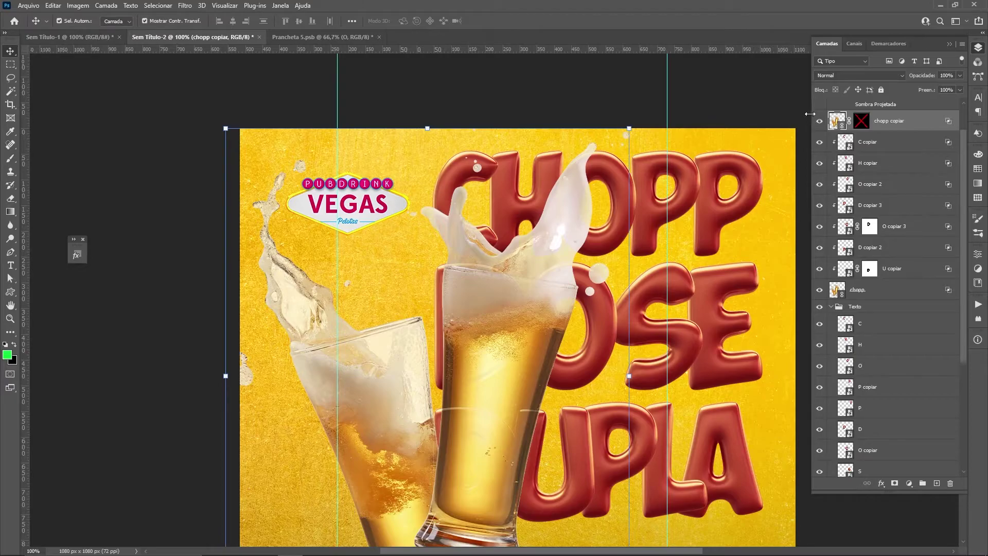
right_click(915, 125)
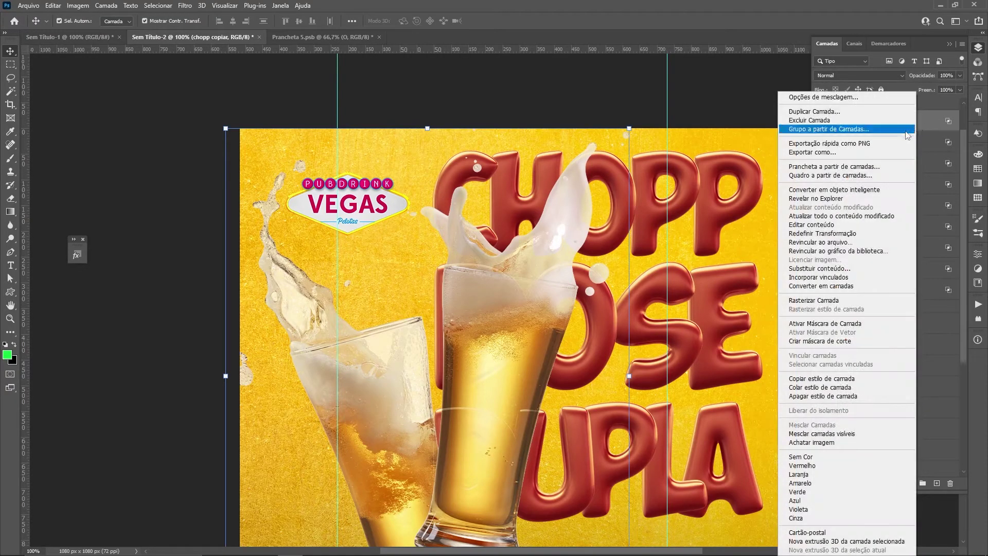
left_click(830, 396)
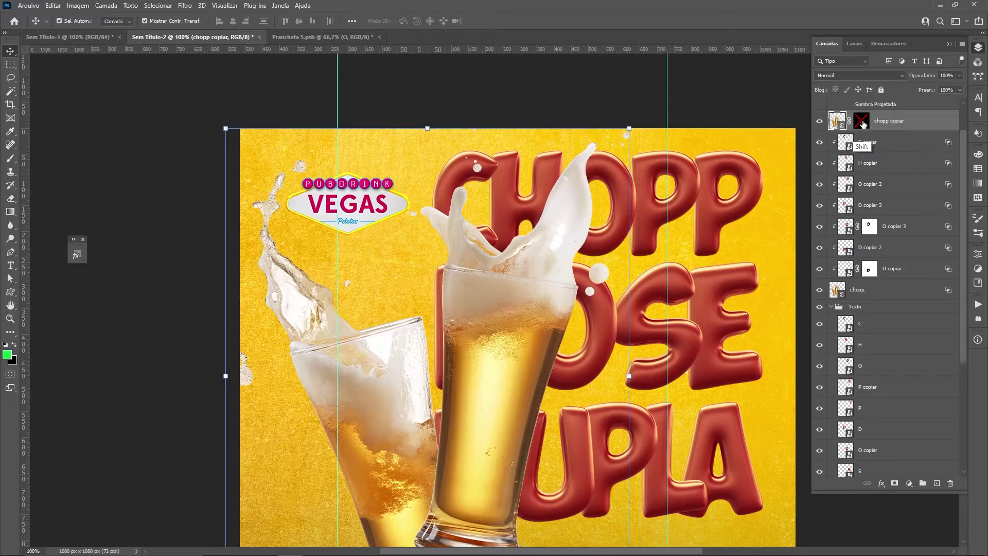
left_click(863, 123, "shift")
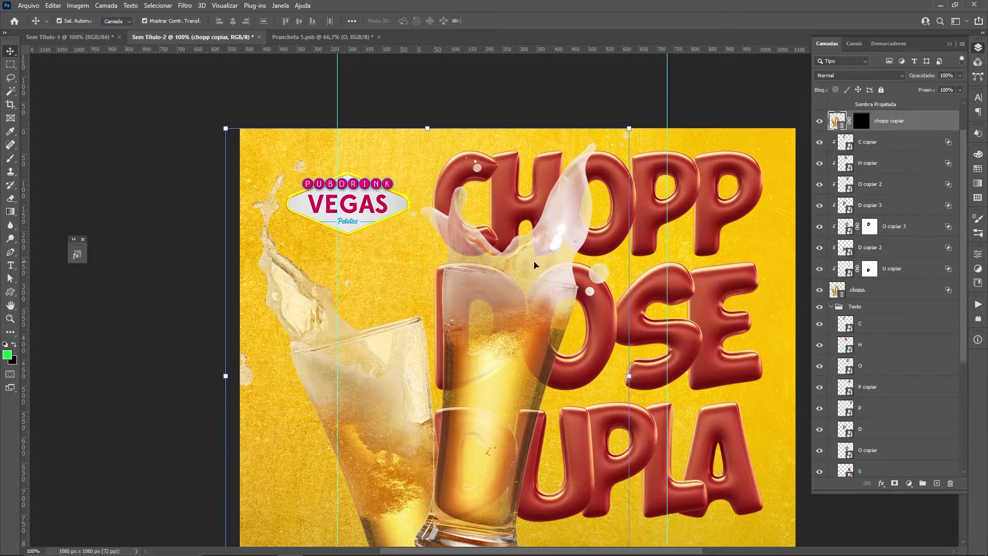
Zoom in on the glass and set a white 10% opacity, 44% hardness brush on its mask
key("z")
left_click_drag(534, 265, 569, 268)
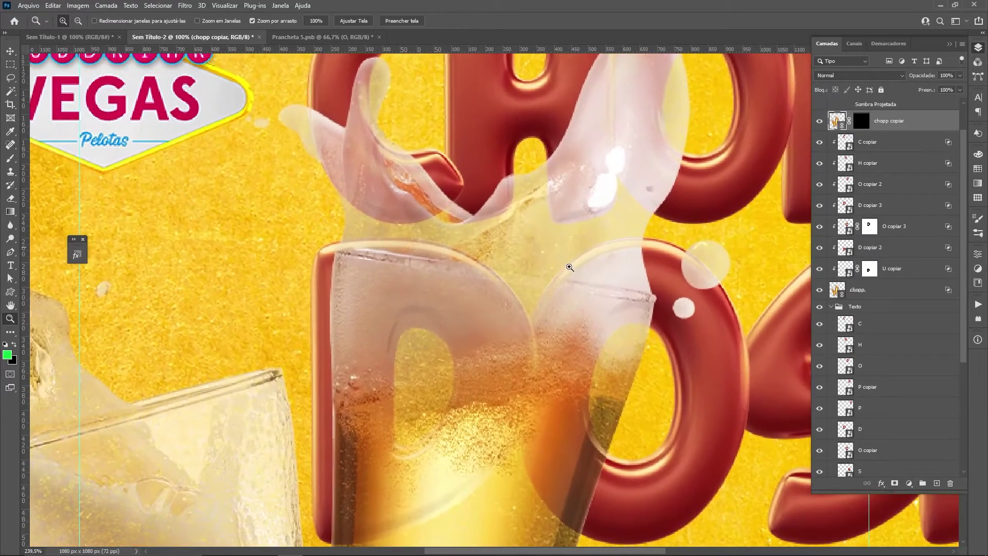
key("b")
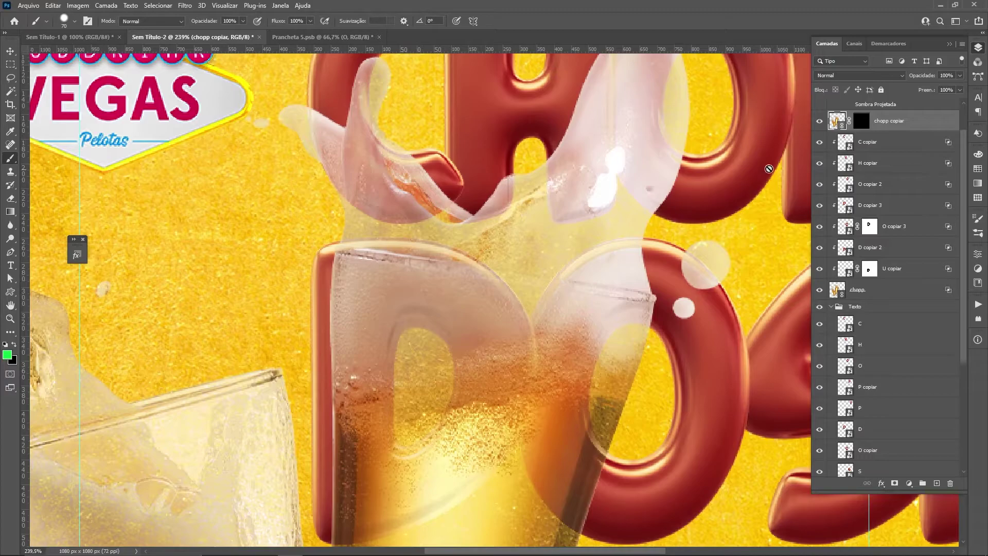
left_click(861, 121)
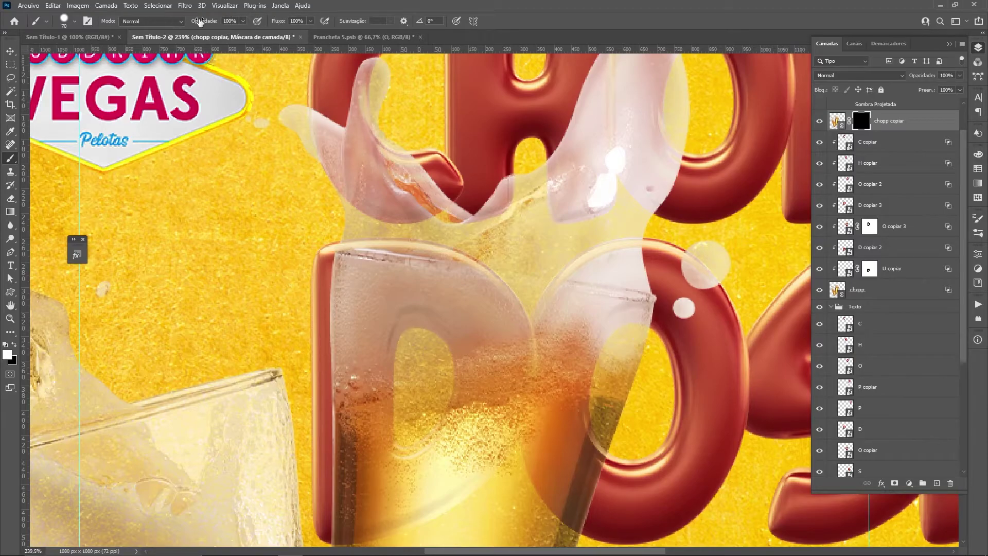
type("10")
right_click(535, 224)
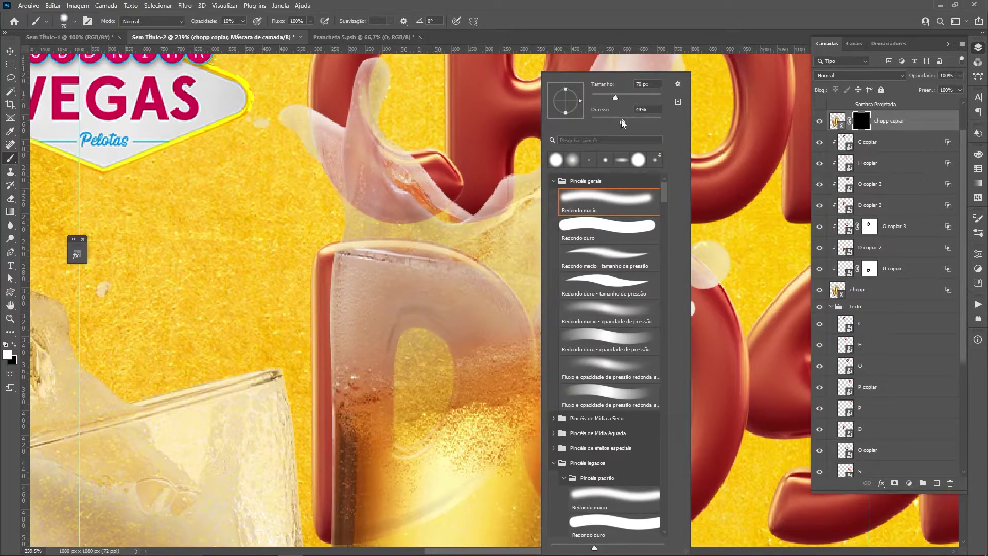
left_click(622, 44)
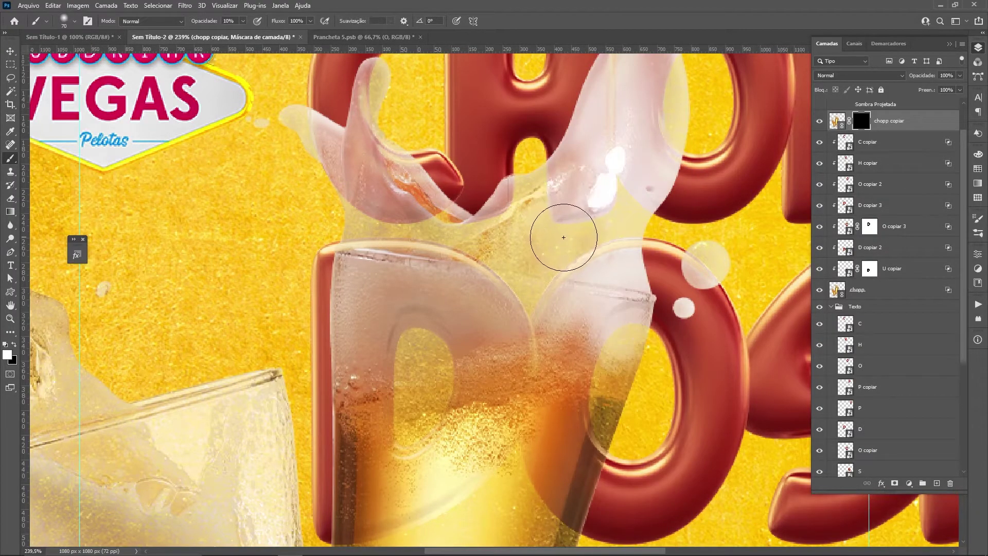
Paint faint strokes along the glass rim on the mask, then view the mask alone
key("bracketleft")
key("bracketleft")
key("bracketleft")
key("bracketleft")
key("bracketleft")
key("bracketleft")
key("bracketleft")
key("bracketleft")
key("bracketleft")
key("bracketleft")
key("bracketleft")
key("bracketleft")
key("bracketleft")
left_click_drag(646, 296, 573, 286)
key("bracketright")
key("bracketright")
key("bracketright")
key("bracketright")
key("bracketright")
key("bracketright")
mouse_move(579, 287)
left_mouse_down()
mouse_move(367, 261)
mouse_move(353, 249)
mouse_move(419, 265)
mouse_move(391, 292)
mouse_move(364, 287)
mouse_move(346, 268)
mouse_move(391, 260)
left_mouse_up()
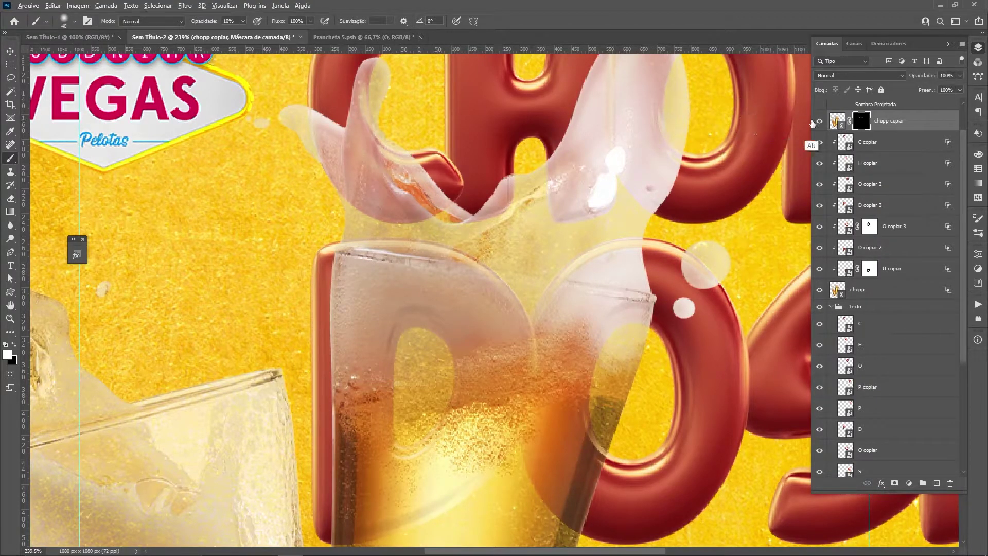
left_click(861, 121, "alt")
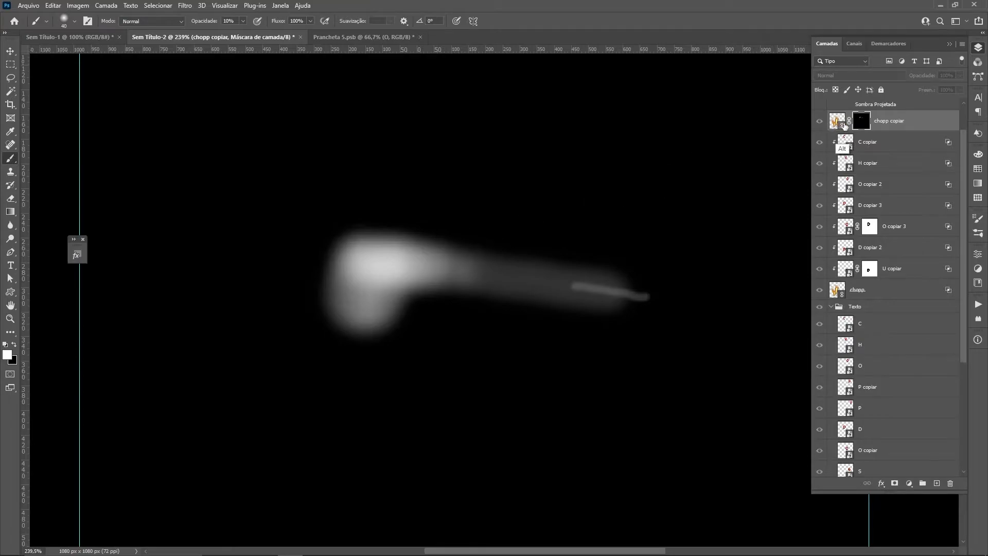
Return to the composite and faintly paint more splash around the glass rim at 10%
left_click(864, 122, "alt")
mouse_move(552, 283)
left_mouse_down()
mouse_move(541, 269)
mouse_move(512, 309)
mouse_move(540, 288)
mouse_move(503, 280)
mouse_move(560, 276)
mouse_move(520, 273)
mouse_move(487, 255)
mouse_move(578, 203)
mouse_move(549, 267)
mouse_move(615, 216)
mouse_move(585, 238)
mouse_move(629, 177)
mouse_move(660, 207)
mouse_move(629, 249)
mouse_move(616, 225)
mouse_move(549, 269)
mouse_move(463, 247)
mouse_move(514, 225)
mouse_move(464, 269)
mouse_move(400, 267)
mouse_move(525, 259)
left_mouse_up()
key("bracketleft")
key("bracketleft")
key("bracketleft")
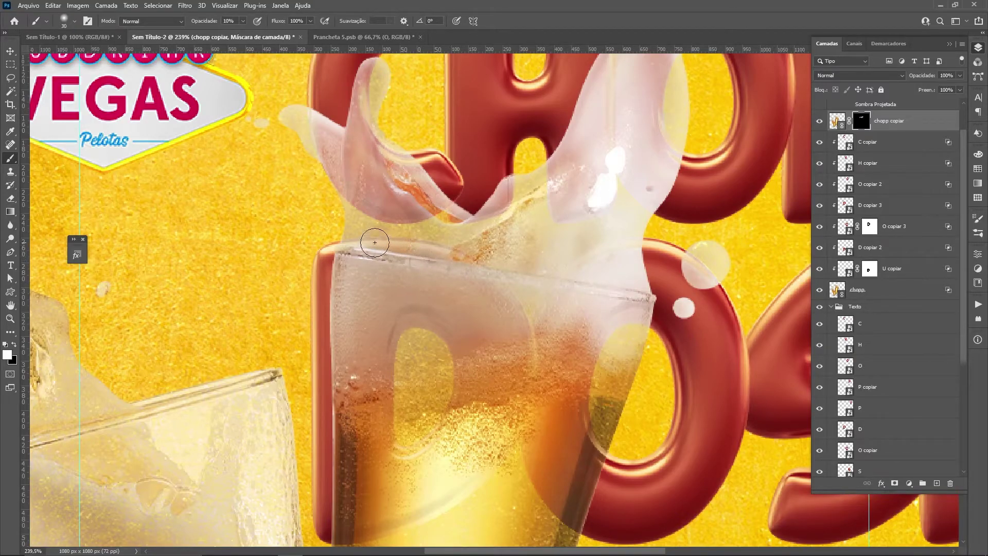
Paint the glass rim back on the mask at 20% opacity
mouse_move(375, 242)
left_mouse_down()
mouse_move(407, 257)
mouse_move(431, 252)
left_mouse_up()
key("bracketright")
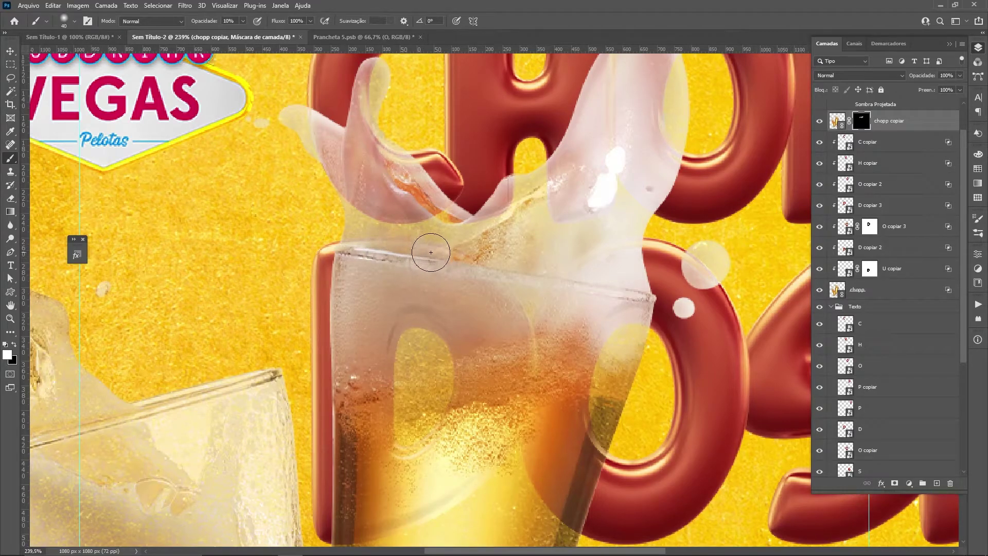
key("2")
mouse_move(415, 256)
left_mouse_down()
mouse_move(430, 247)
mouse_move(470, 263)
mouse_move(342, 216)
mouse_move(335, 227)
mouse_move(329, 189)
mouse_move(316, 181)
mouse_move(375, 224)
mouse_move(438, 213)
mouse_move(400, 225)
mouse_move(323, 184)
mouse_move(312, 157)
left_mouse_up()
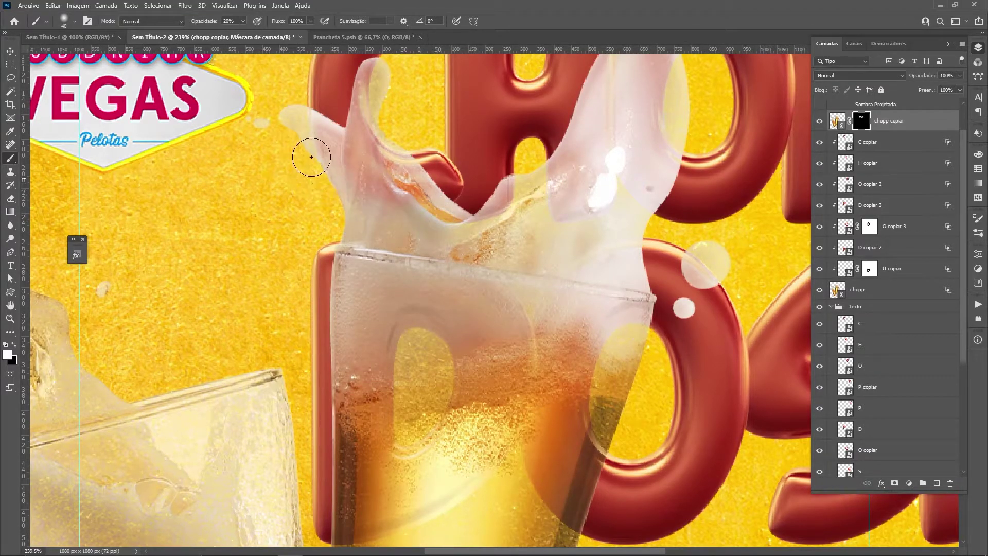
left_click_drag(359, 86, 375, 174)
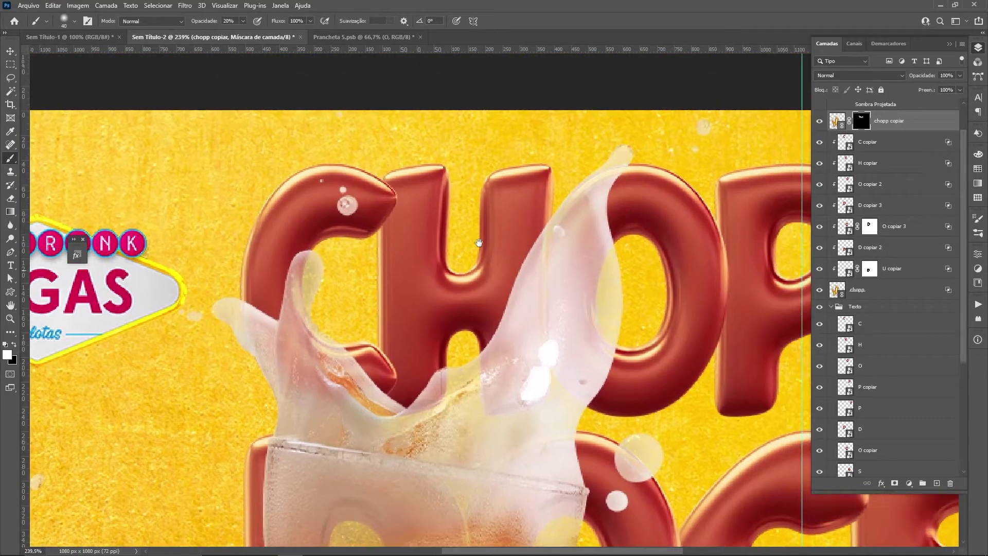
left_click_drag(551, 152, 494, 227)
Strengthen the splash's right edge over the CHOPP letters, then lower opacity to 10%
key("bracketleft")
key("bracketleft")
key("bracketright")
mouse_move(615, 336)
left_mouse_down()
mouse_move(600, 185)
mouse_move(624, 140)
mouse_move(621, 155)
mouse_move(586, 178)
mouse_move(521, 165)
mouse_move(554, 229)
mouse_move(532, 254)
mouse_move(507, 319)
mouse_move(413, 404)
mouse_move(452, 383)
mouse_move(448, 394)
left_mouse_up()
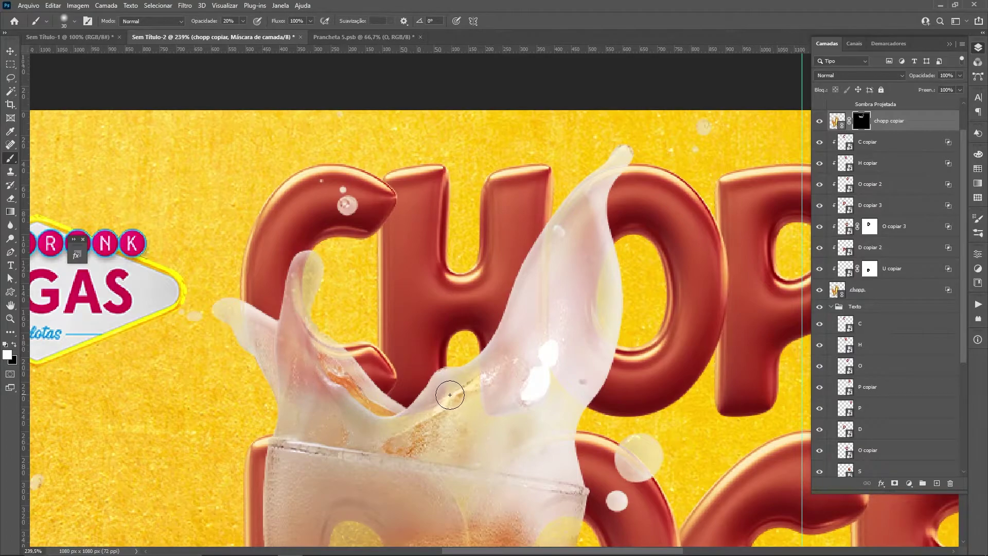
key("bracketleft")
key("bracketleft")
key("bracketleft")
key("1")
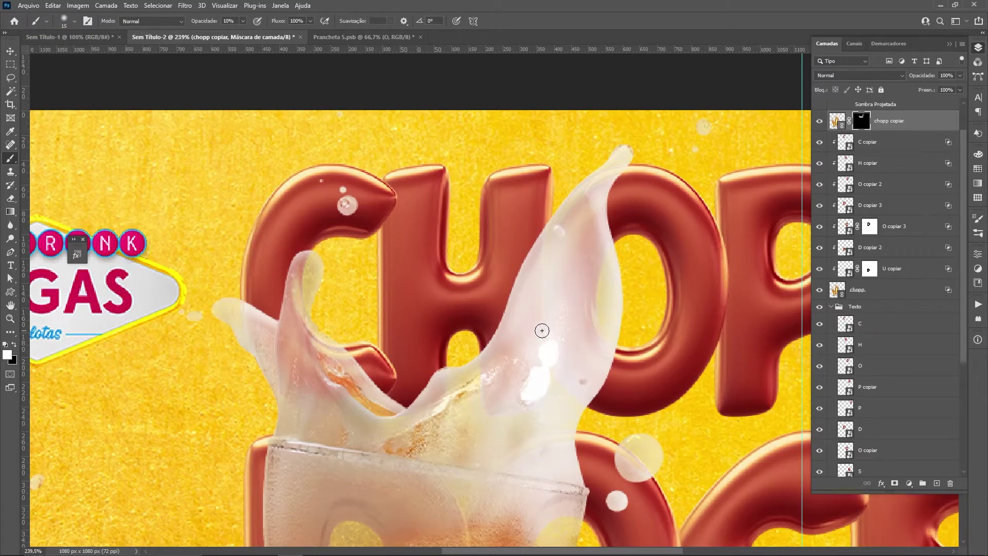
left_click_drag(493, 390, 460, 272)
left_click_drag(516, 76, 516, 133)
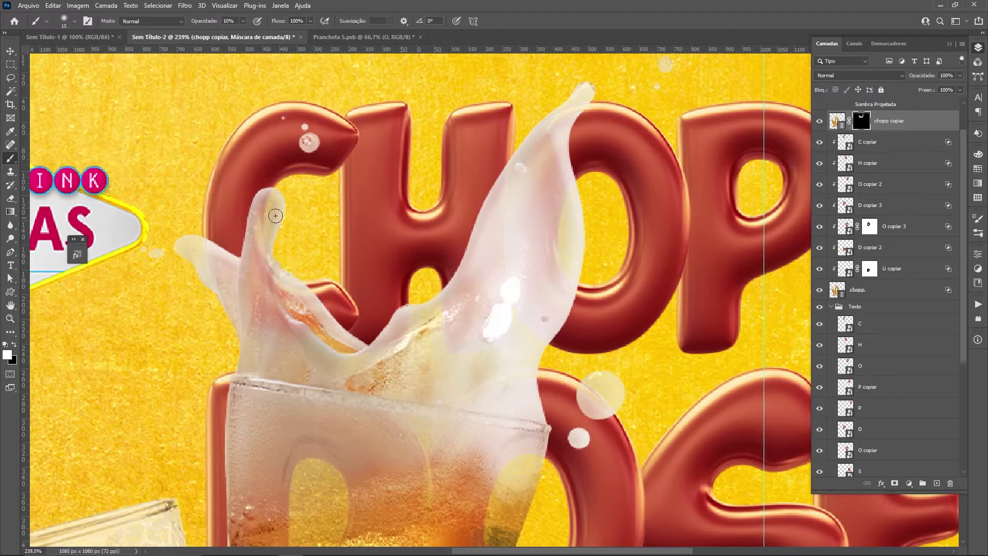
Restore the glass's right edge over the O with faint mask strokes
left_click_drag(315, 310, 482, 202)
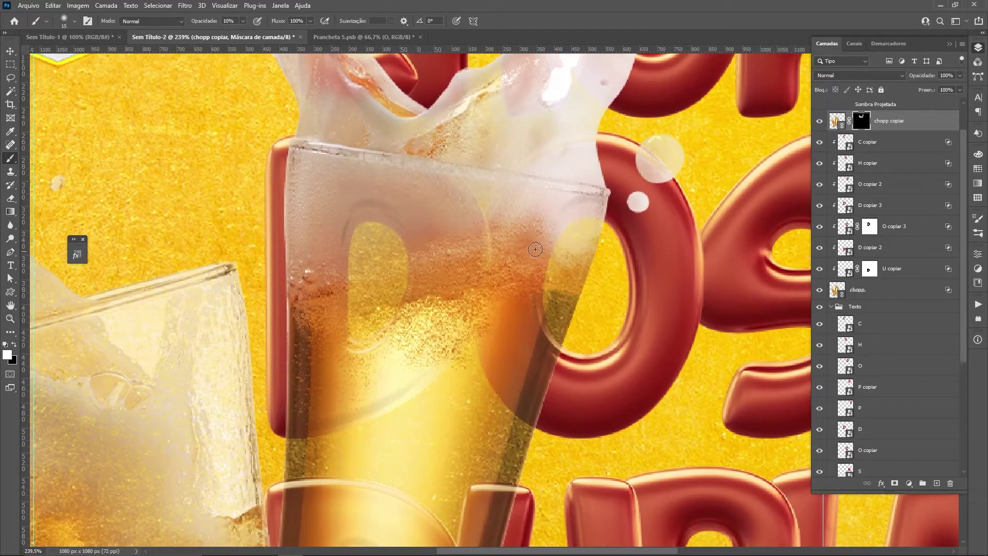
key("bracketright")
key("bracketright")
left_click_drag(508, 307, 438, 248)
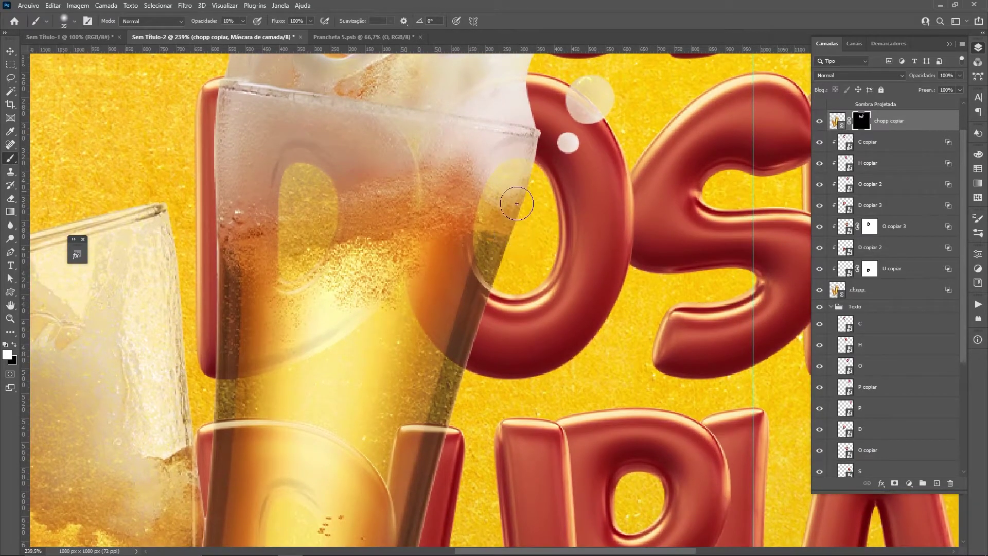
mouse_move(516, 204)
left_mouse_down()
mouse_move(474, 400)
mouse_move(447, 364)
left_mouse_up()
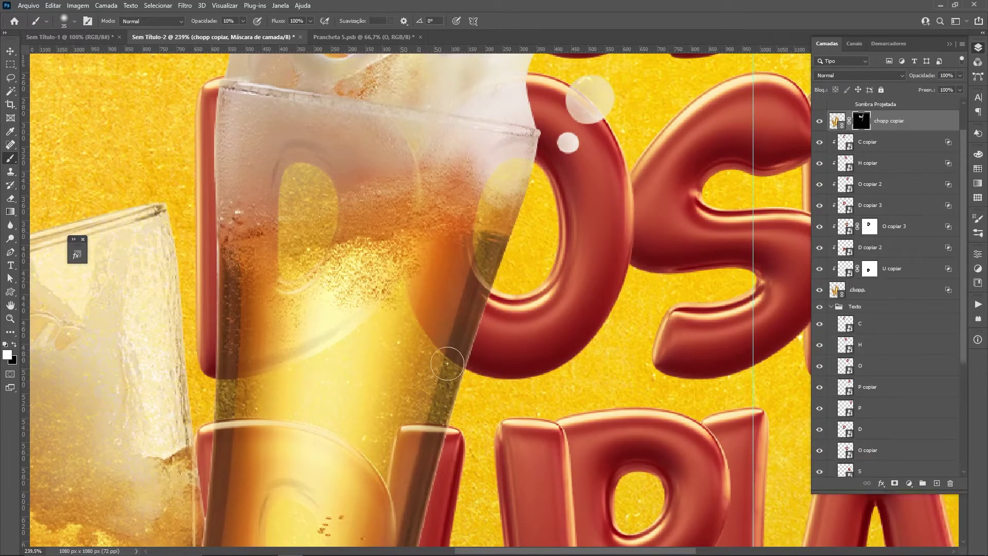
key("bracketleft")
key("bracketleft")
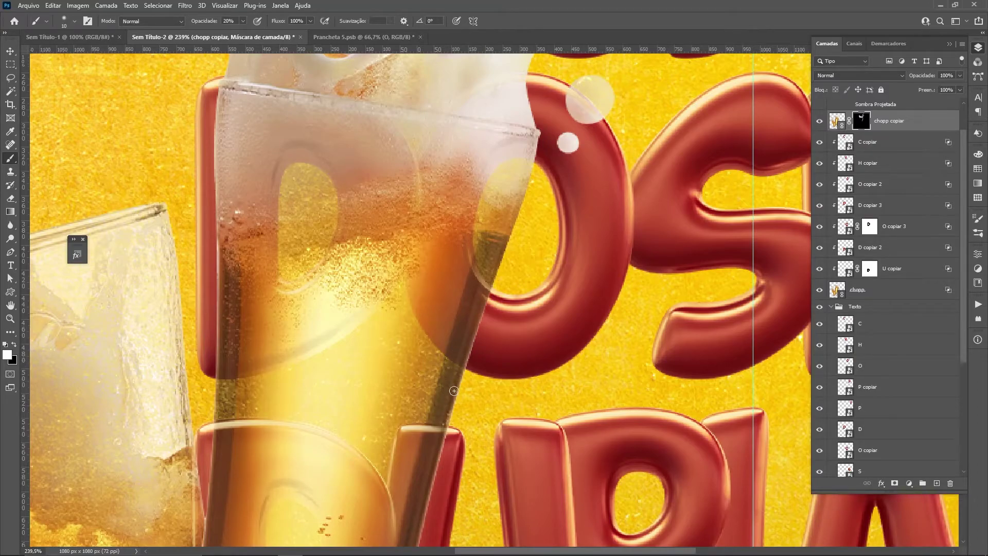
scroll(431, 460, "down", 3)
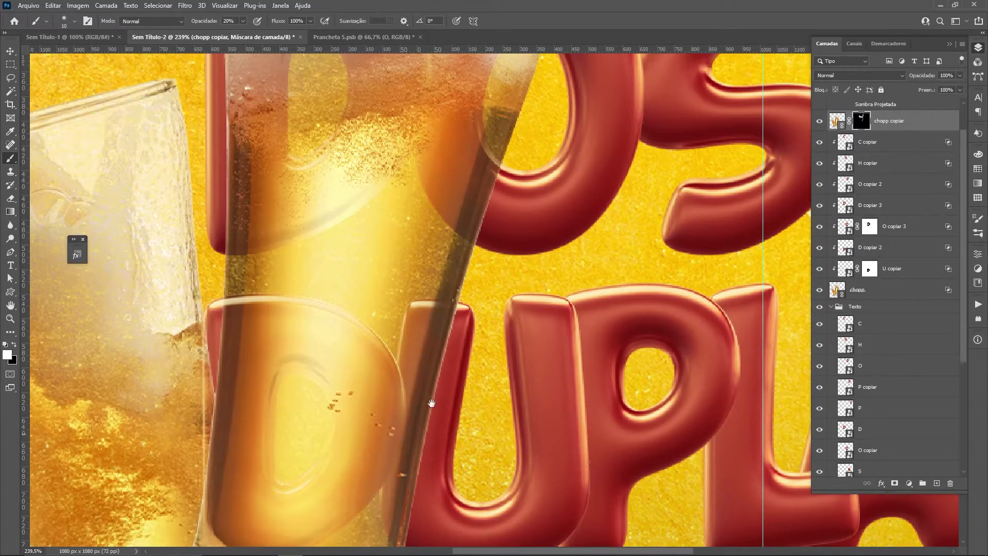
left_click_drag(432, 403, 458, 275)
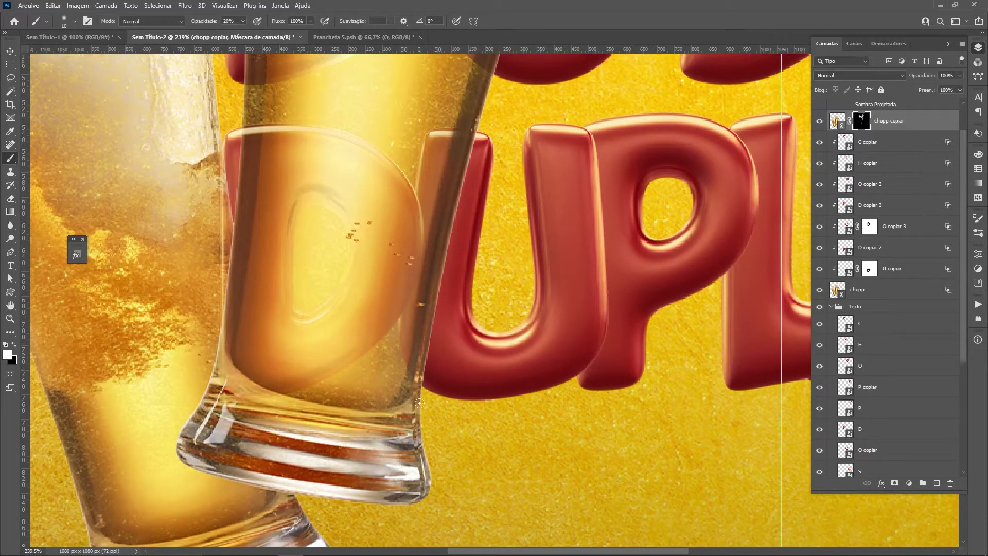
left_click_drag(246, 276, 314, 328)
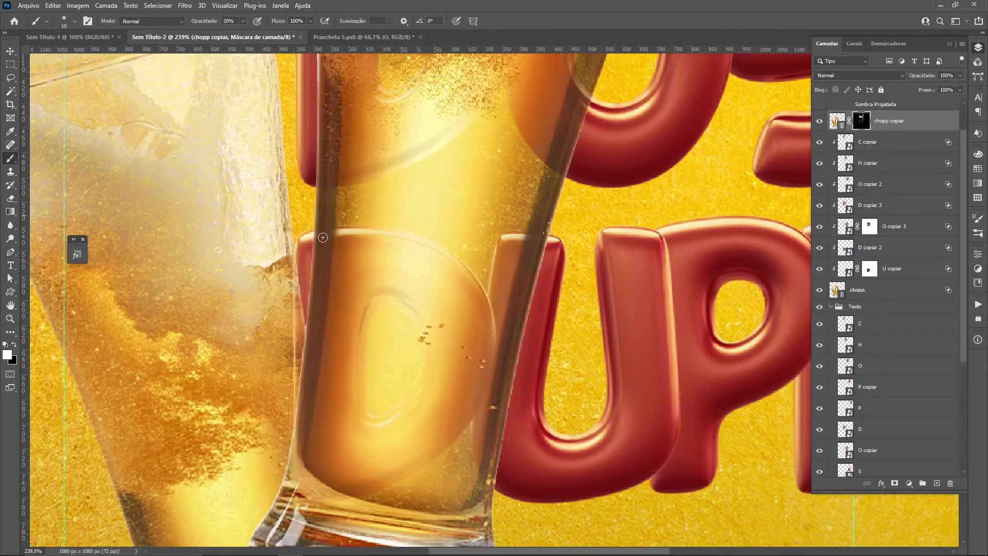
scroll(327, 196, "up", 4)
scroll(340, 320, "up", 1)
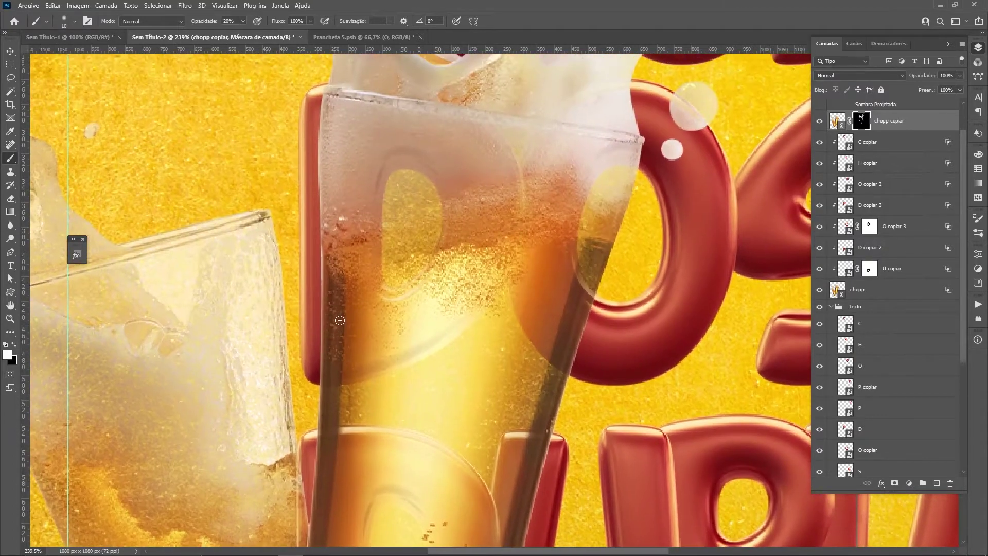
Bring back bubbles along the glass's left edge and fog its upper right edge
key("bracketright")
key("bracketright")
left_click_drag(332, 359, 327, 236)
mouse_move(400, 149)
left_mouse_down()
mouse_move(384, 237)
mouse_move(370, 242)
left_mouse_up()
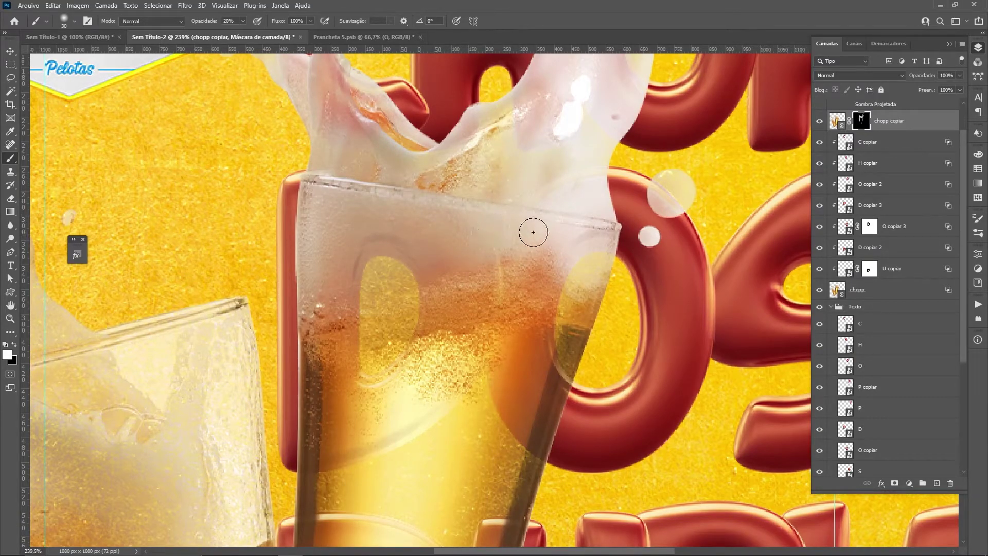
mouse_move(553, 240)
left_mouse_down()
mouse_move(601, 258)
mouse_move(595, 276)
mouse_move(591, 260)
mouse_move(572, 271)
mouse_move(596, 238)
mouse_move(607, 242)
mouse_move(609, 223)
left_mouse_up()
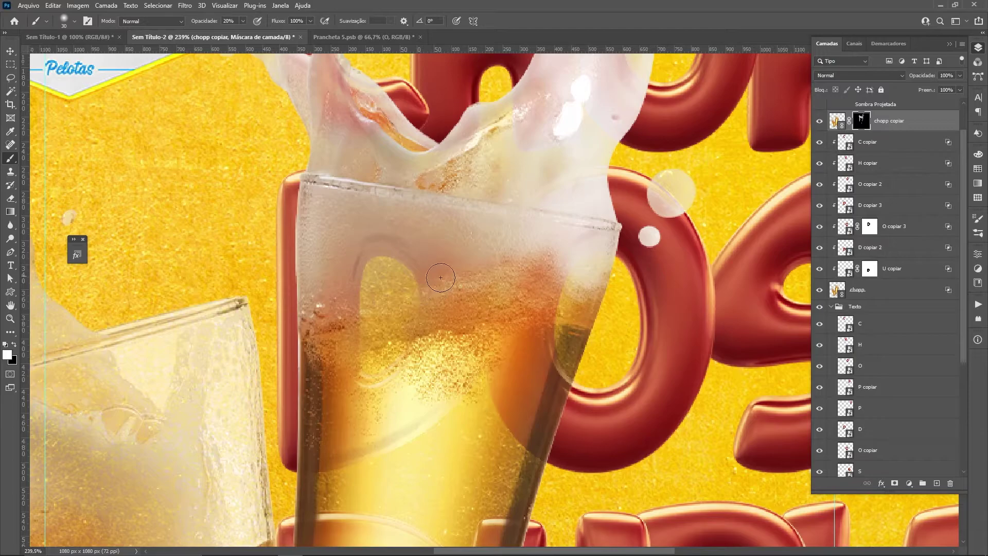
left_click_drag(494, 322, 525, 109)
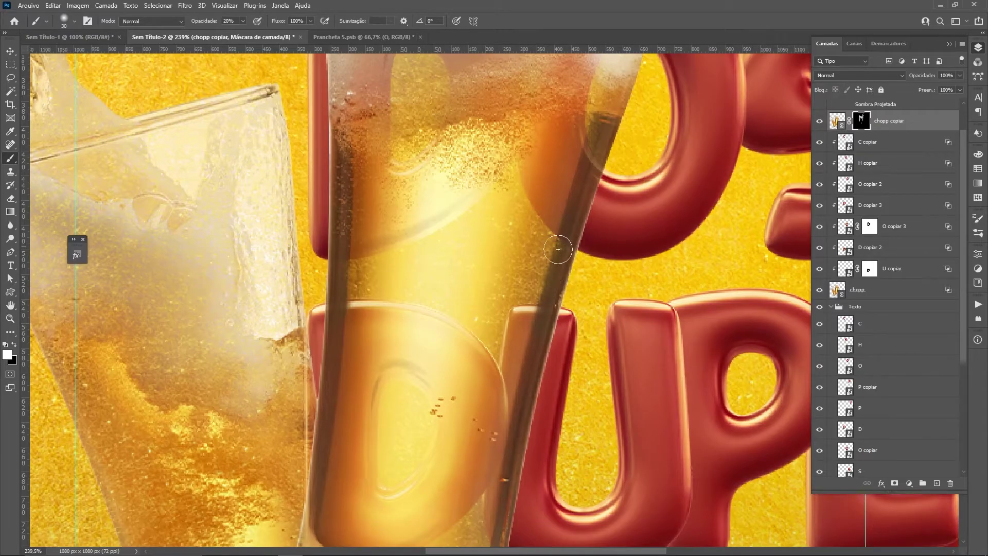
mouse_move(515, 302)
left_mouse_down()
mouse_move(538, 199)
mouse_move(547, 408)
mouse_move(618, 515)
left_mouse_up()
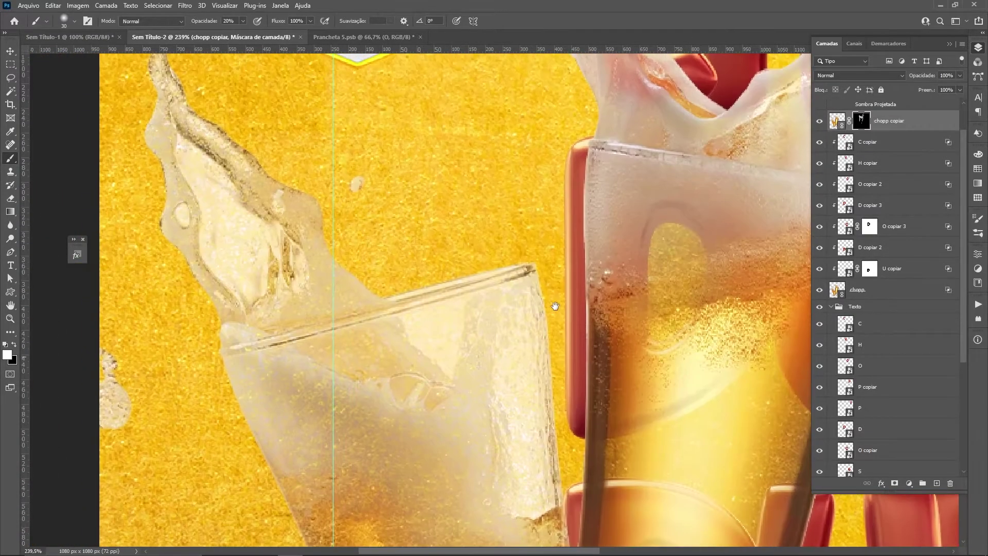
Refine the mask over the splash, tilted glass rim and upper right, switching to black
left_click_drag(361, 154, 429, 297)
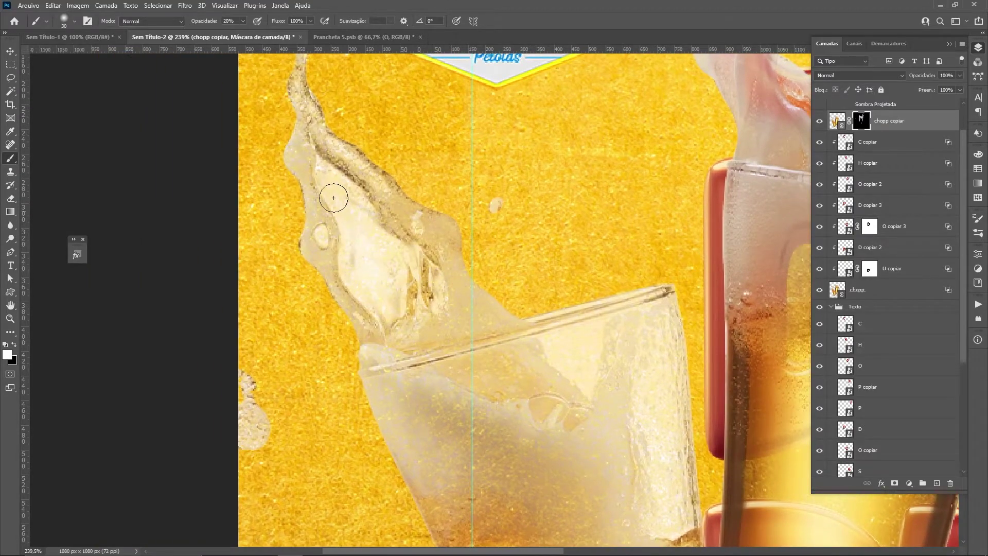
mouse_move(448, 228)
left_mouse_down()
mouse_move(417, 210)
mouse_move(340, 129)
mouse_move(406, 227)
mouse_move(375, 335)
mouse_move(415, 432)
left_mouse_up()
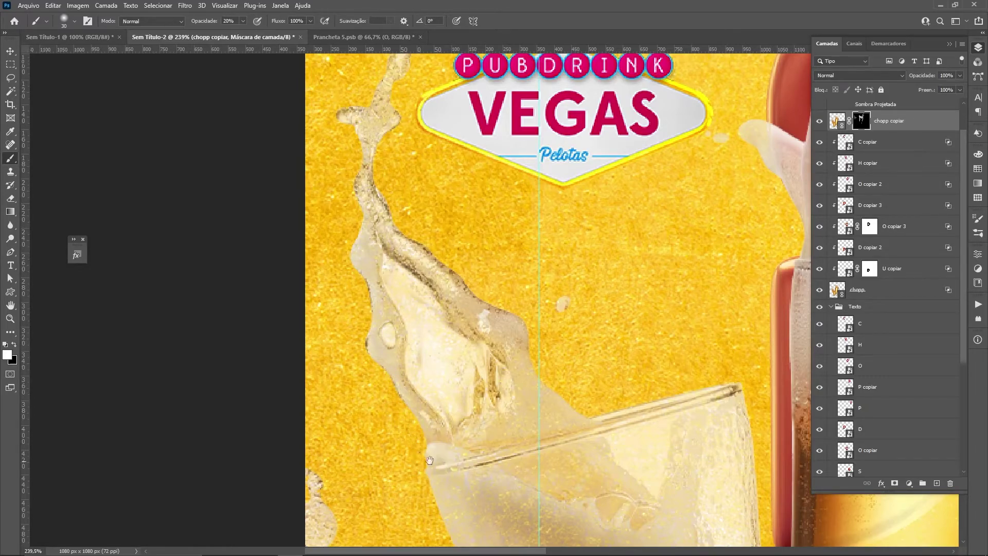
scroll(425, 422, "down", 5)
scroll(431, 369, "right", 3)
left_click_drag(446, 356, 424, 378)
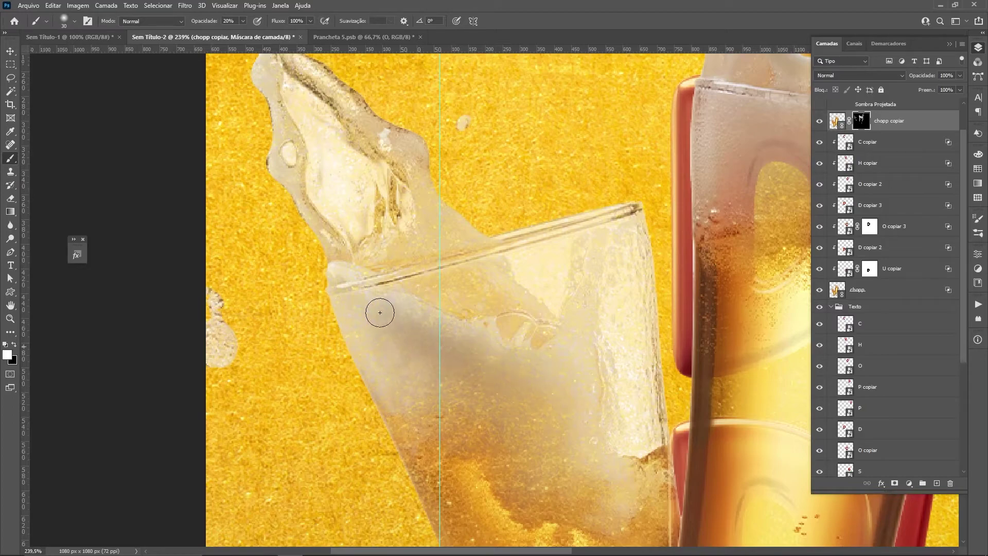
left_click_drag(424, 378, 370, 296)
mouse_move(566, 237)
left_mouse_down()
mouse_move(569, 256)
mouse_move(530, 327)
mouse_move(446, 322)
mouse_move(551, 247)
mouse_move(543, 274)
left_mouse_up()
key("x")
key("bracketright")
key("bracketright")
key("bracketright")
key("bracketright")
mouse_move(552, 279)
left_mouse_down()
mouse_move(548, 252)
mouse_move(547, 287)
mouse_move(525, 270)
mouse_move(602, 308)
mouse_move(629, 347)
mouse_move(636, 417)
mouse_move(626, 350)
mouse_move(606, 308)
mouse_move(604, 256)
mouse_move(549, 273)
mouse_move(525, 265)
mouse_move(549, 282)
mouse_move(611, 287)
mouse_move(628, 349)
mouse_move(626, 404)
mouse_move(609, 309)
mouse_move(614, 348)
mouse_move(607, 309)
mouse_move(578, 260)
mouse_move(551, 269)
mouse_move(606, 286)
mouse_move(631, 408)
mouse_move(587, 260)
mouse_move(614, 241)
mouse_move(618, 386)
mouse_move(613, 331)
mouse_move(572, 263)
mouse_move(607, 300)
mouse_move(626, 419)
mouse_move(635, 391)
mouse_move(642, 419)
mouse_move(633, 353)
mouse_move(631, 369)
mouse_move(592, 294)
mouse_move(559, 271)
mouse_move(552, 252)
left_mouse_up()
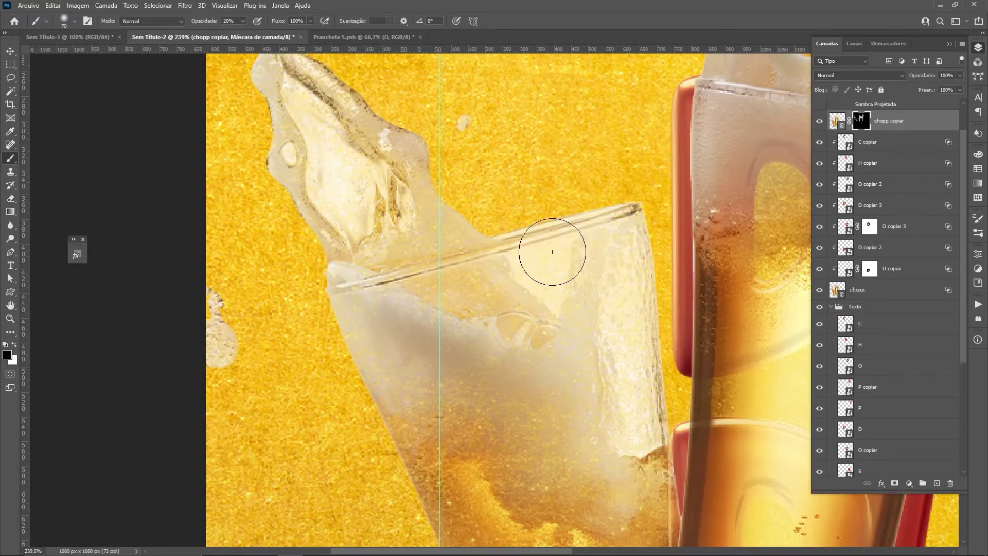
scroll(552, 252, "down", 3)
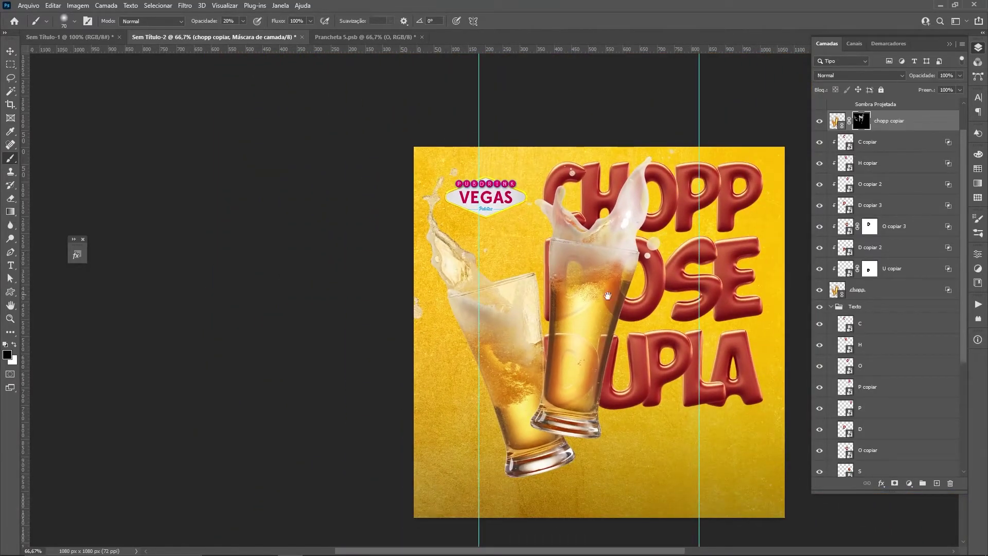
mouse_move(608, 296)
left_mouse_down()
mouse_move(528, 307)
mouse_move(567, 318)
left_mouse_up()
key("z")
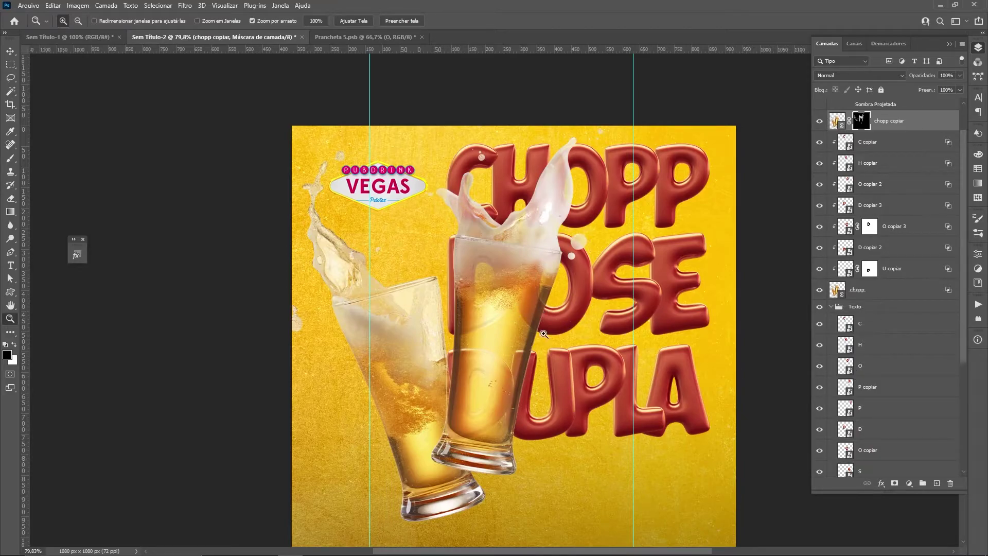
left_click_drag(504, 353, 476, 283)
left_click(488, 292)
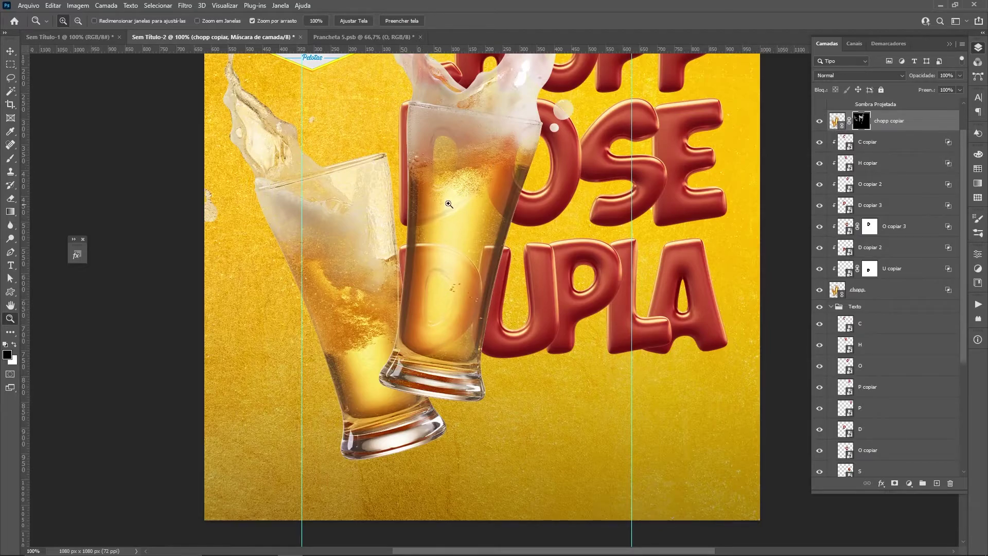
Paint white on the mask to brighten the upright glass, dropping opacity to 10%
key("b")
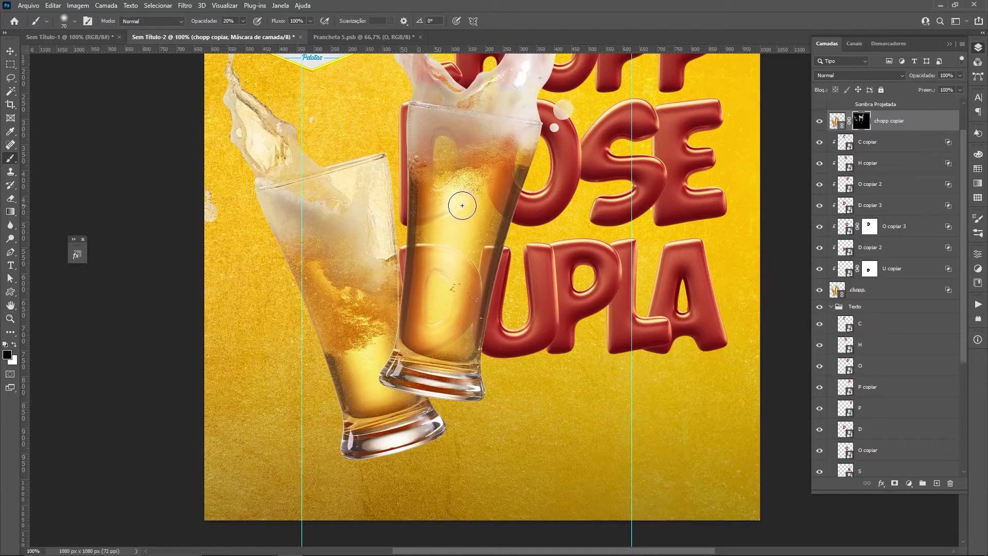
left_click_drag(455, 206, 441, 213)
key("x")
mouse_move(477, 184)
left_mouse_down()
mouse_move(446, 169)
mouse_move(452, 236)
left_mouse_up()
mouse_move(448, 274)
left_mouse_down()
mouse_move(461, 216)
mouse_move(448, 335)
mouse_move(435, 302)
mouse_move(434, 310)
mouse_move(463, 175)
mouse_move(467, 190)
left_mouse_up()
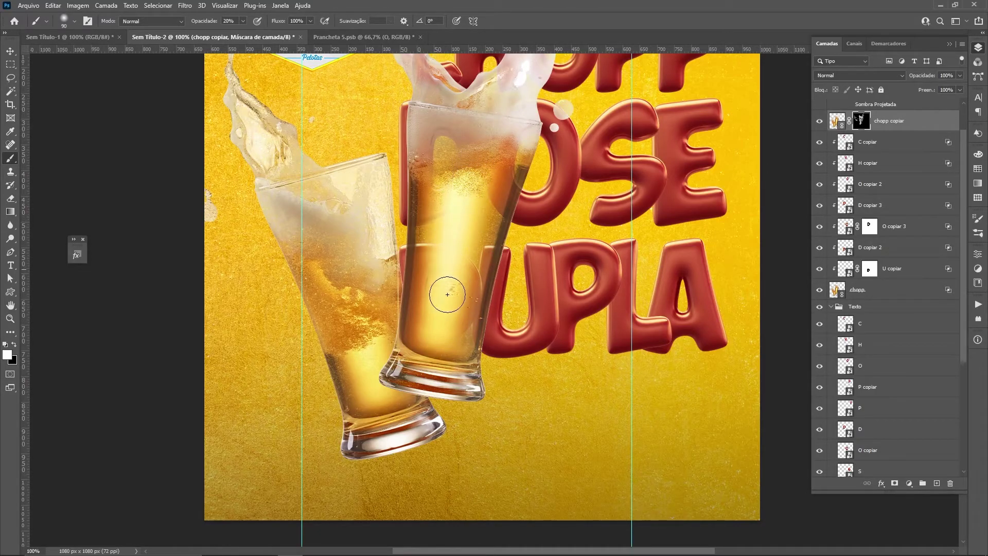
key("1")
mouse_move(453, 310)
left_mouse_down()
mouse_move(499, 180)
mouse_move(479, 301)
left_mouse_up()
left_click_drag(486, 254, 432, 244)
mouse_move(432, 244)
left_mouse_down()
mouse_move(414, 302)
mouse_move(424, 175)
mouse_move(478, 180)
mouse_move(496, 197)
mouse_move(470, 339)
mouse_move(468, 263)
mouse_move(469, 283)
mouse_move(494, 198)
mouse_move(489, 154)
mouse_move(452, 183)
mouse_move(430, 151)
mouse_move(497, 136)
left_mouse_up()
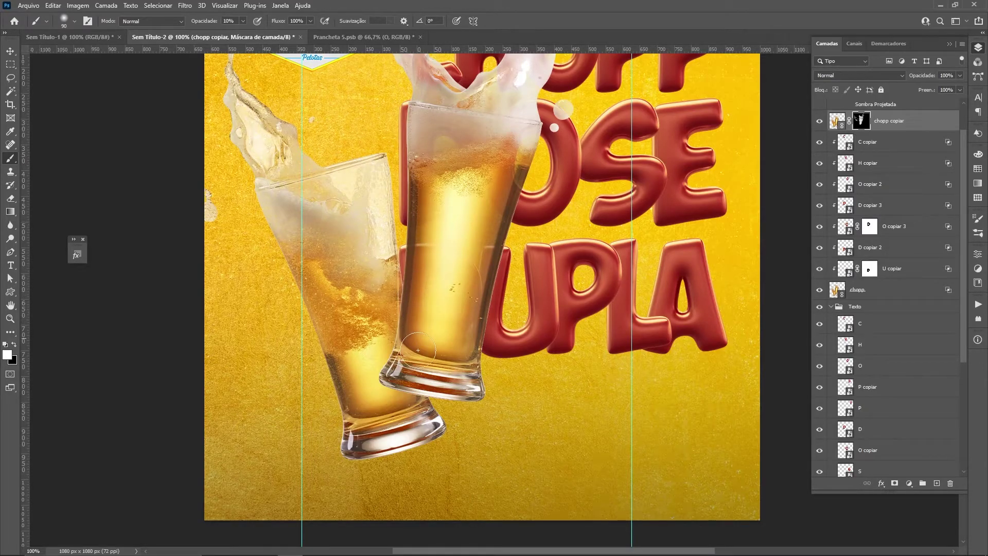
Zoom to the glass bases and firm up the tilted glass's left edge on the mask
key("ctrl+minus")
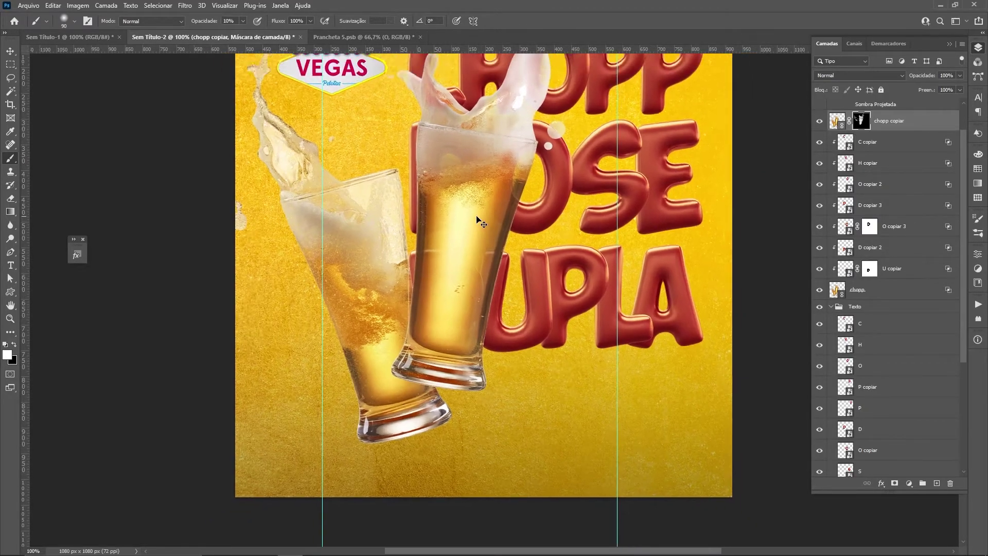
key("ctrl+minus")
key("z")
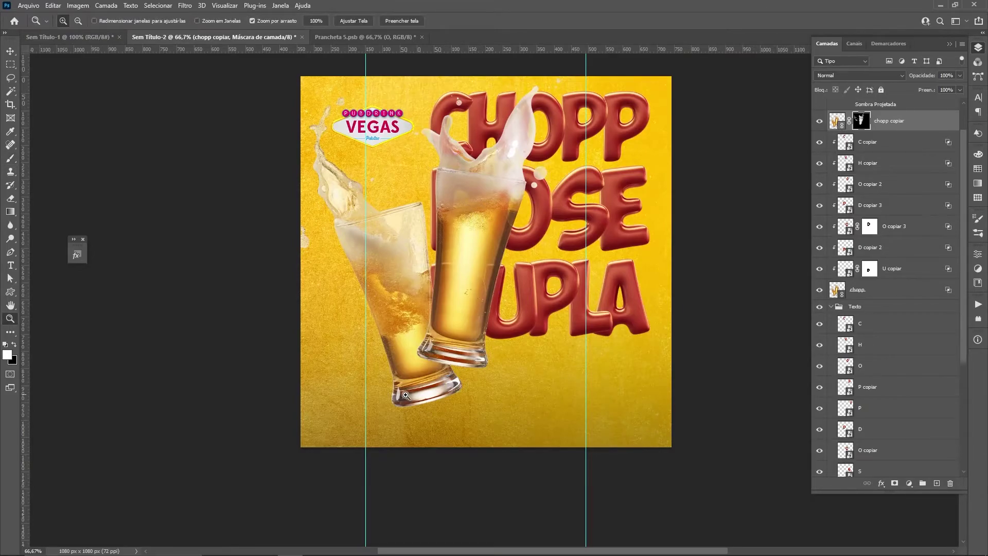
left_click_drag(406, 395, 403, 327)
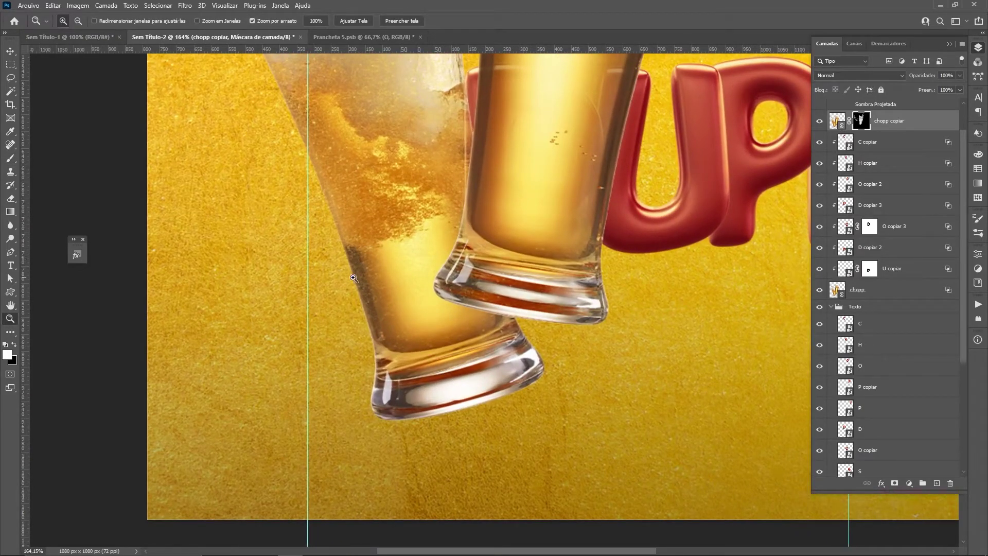
key("b")
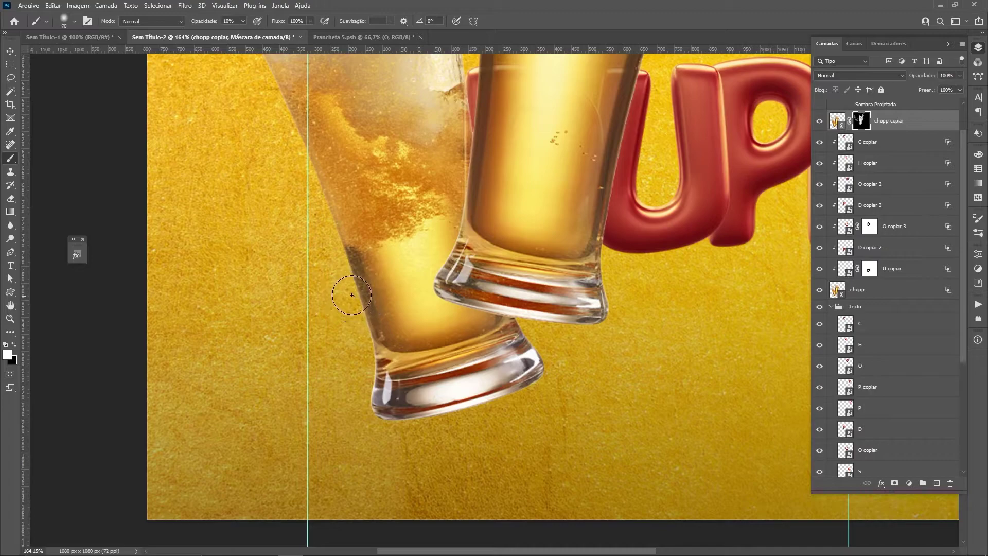
key("bracketleft")
mouse_move(355, 318)
left_mouse_down()
mouse_move(311, 160)
mouse_move(365, 361)
mouse_move(348, 300)
mouse_move(384, 377)
mouse_move(507, 370)
mouse_move(471, 379)
mouse_move(474, 356)
mouse_move(390, 359)
left_mouse_up()
left_click_drag(260, 159, 401, 309)
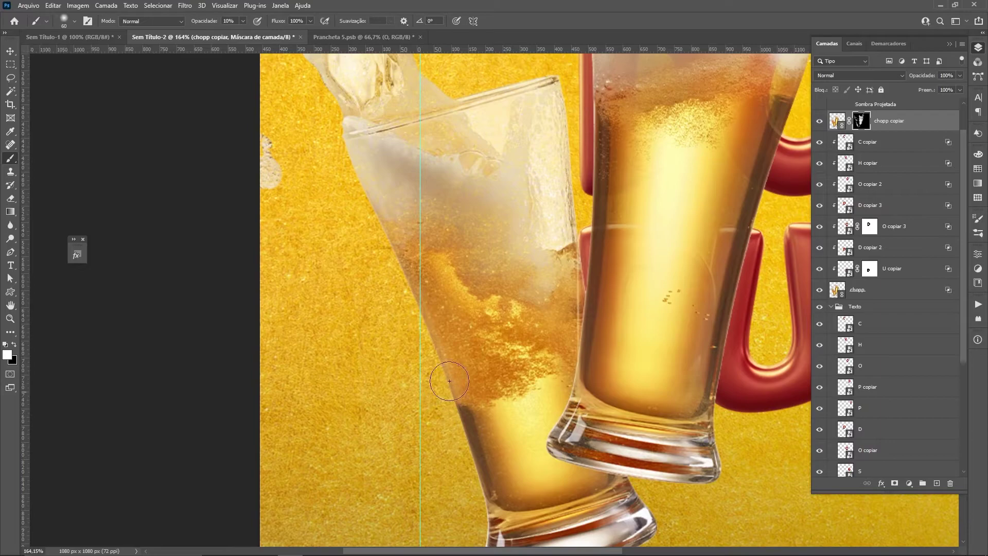
mouse_move(449, 381)
left_mouse_down()
mouse_move(387, 243)
mouse_move(403, 273)
mouse_move(391, 230)
mouse_move(402, 273)
mouse_move(366, 203)
mouse_move(406, 293)
left_mouse_up()
mouse_move(639, 298)
left_mouse_down()
mouse_move(490, 341)
mouse_move(492, 387)
left_mouse_up()
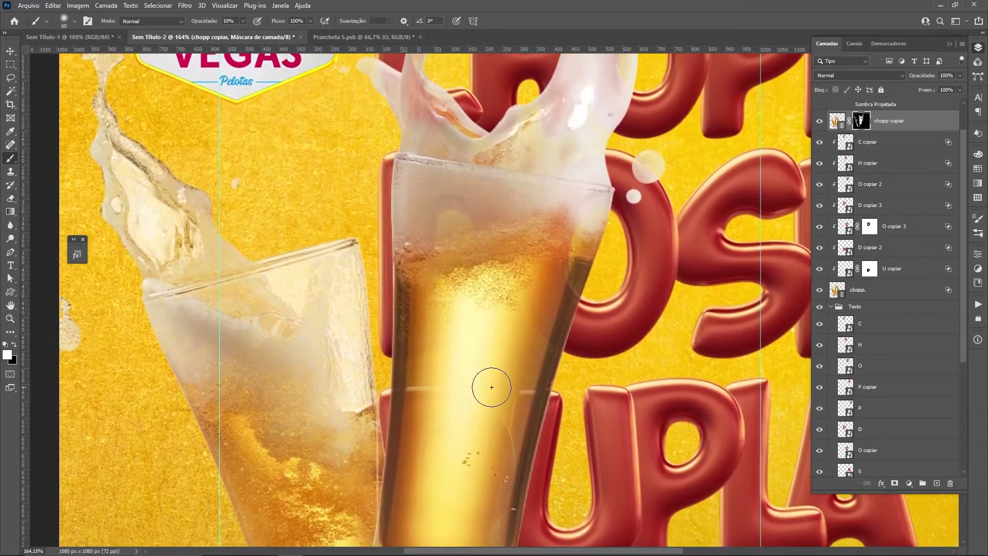
scroll(491, 387, "down", 5)
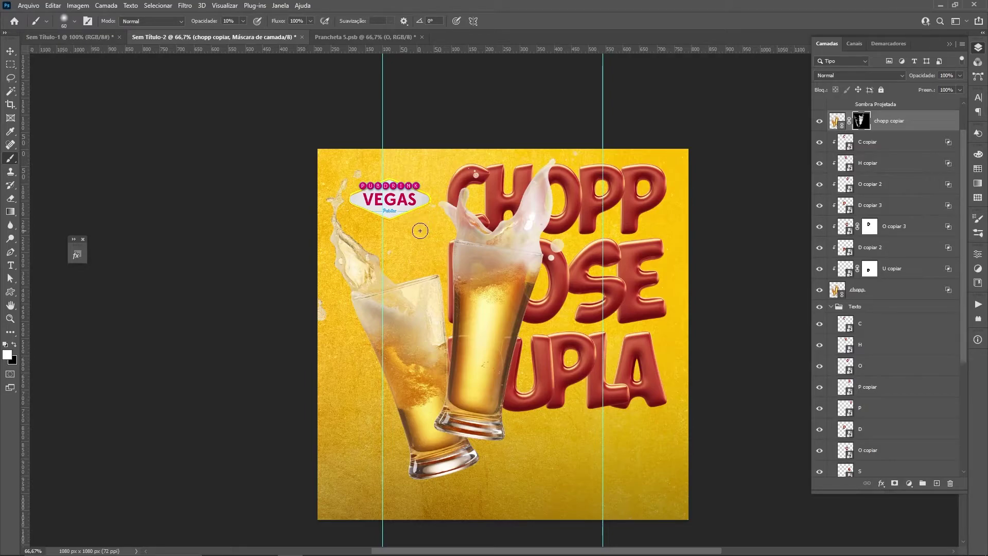
Add an Equilíbrio de cores (Color Balance) adjustment layer above layer E, leaving values neutral
key("v")
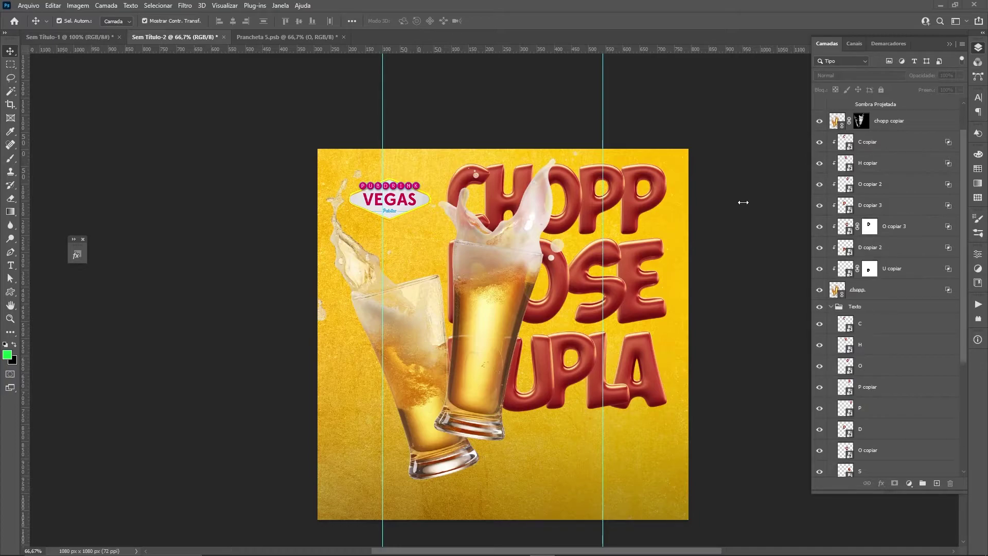
scroll(911, 328, "down", 3)
left_click(910, 327)
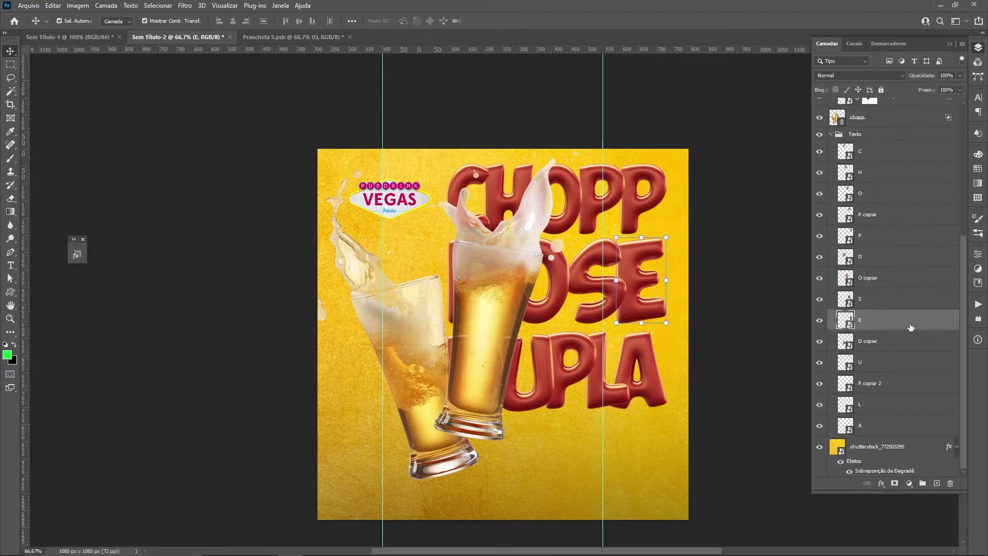
left_click(909, 483)
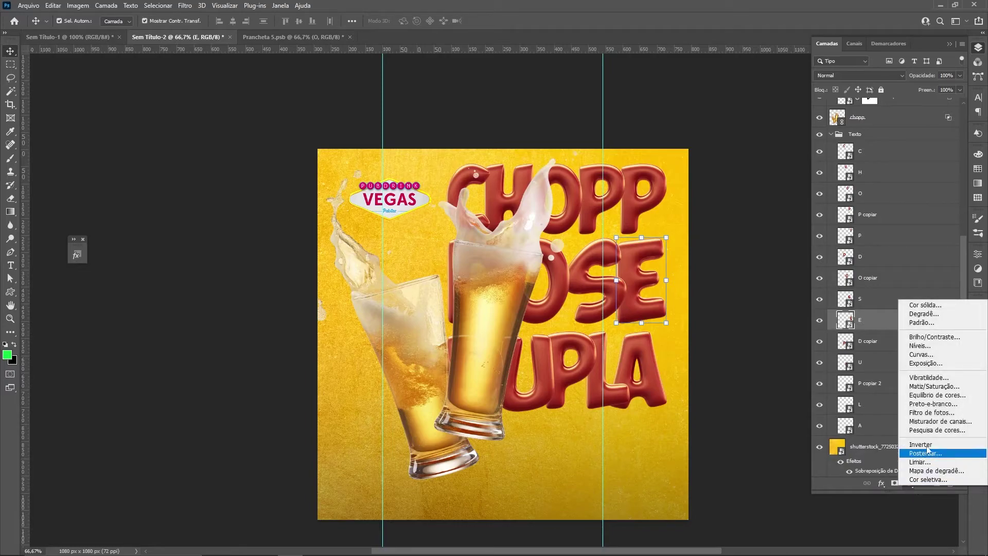
left_click(938, 395)
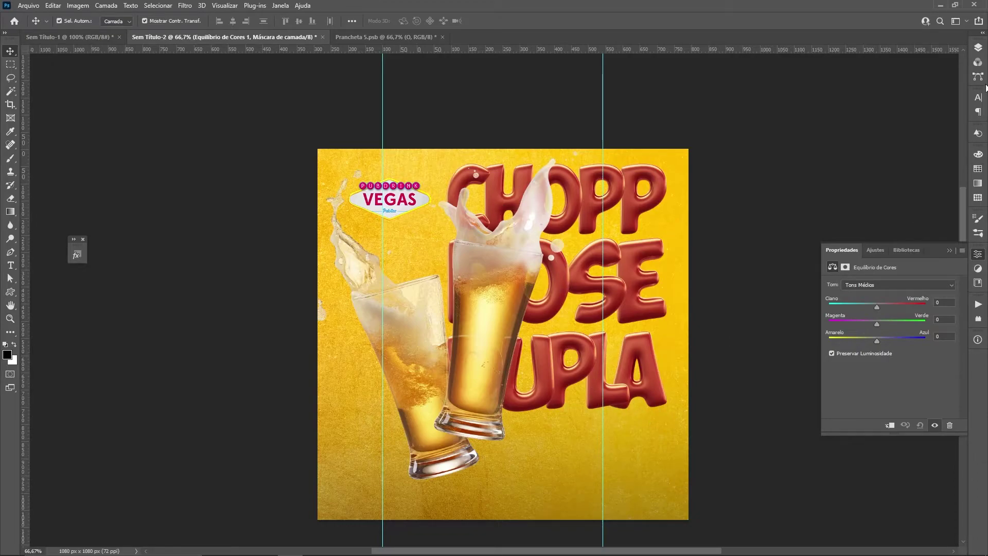
left_click(979, 50)
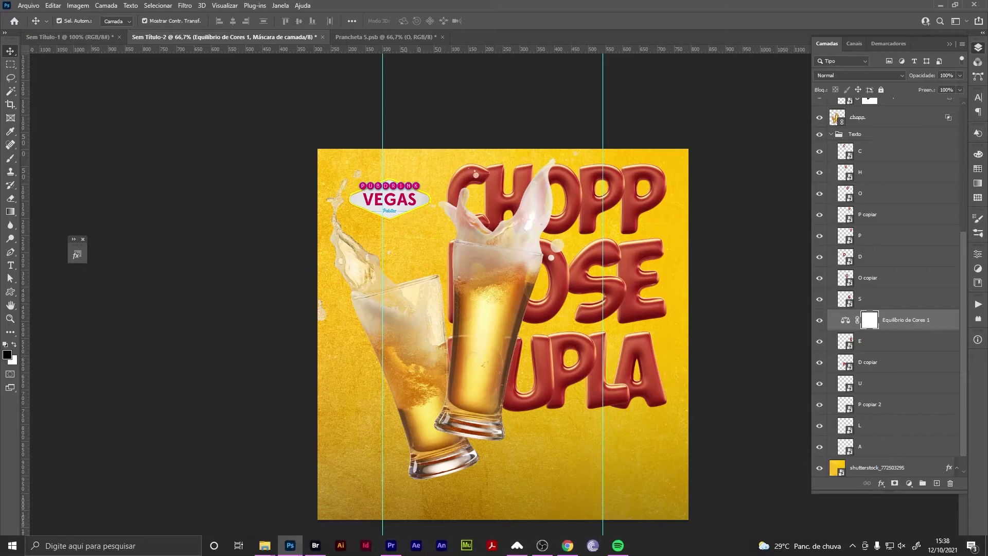
mouse_move(315, 546)
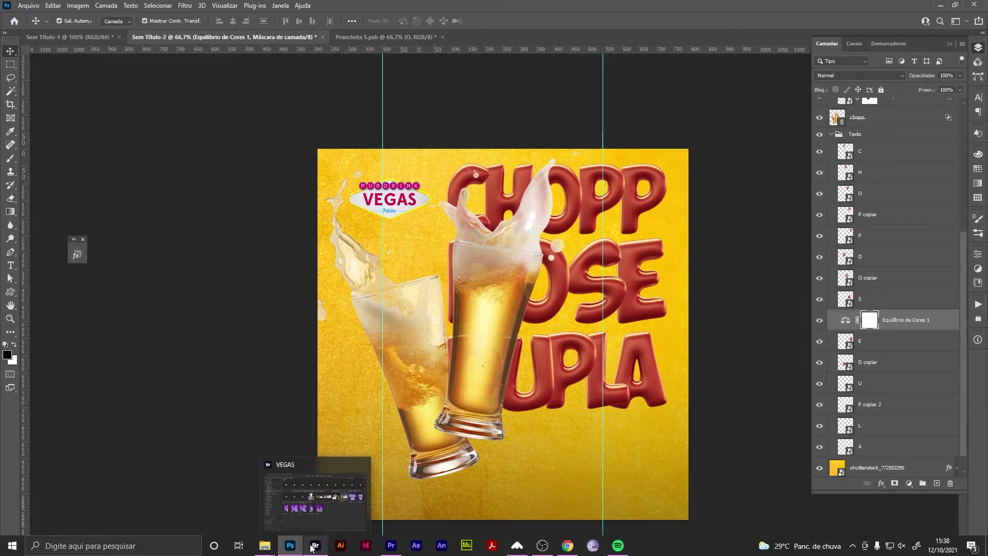
In Adobe Bridge, browse HD4TB > PSD > alfabeto to the 3D Lettering 1 folder
left_click(315, 545)
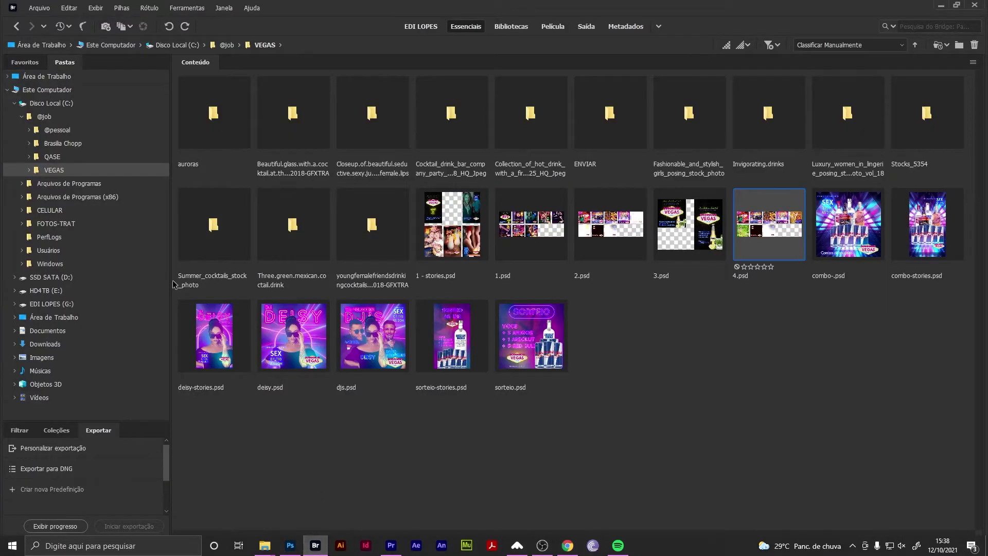
left_click(77, 198)
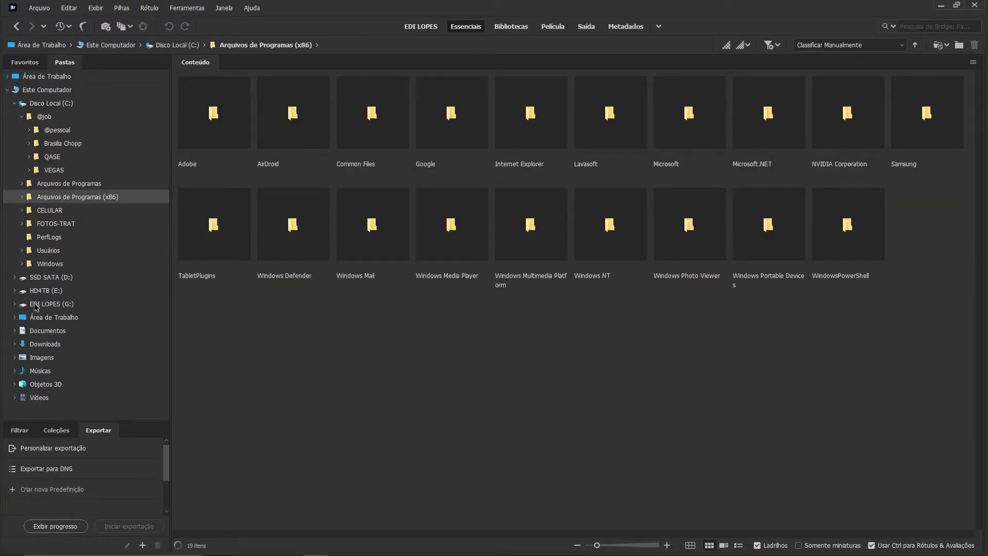
left_click(12, 293)
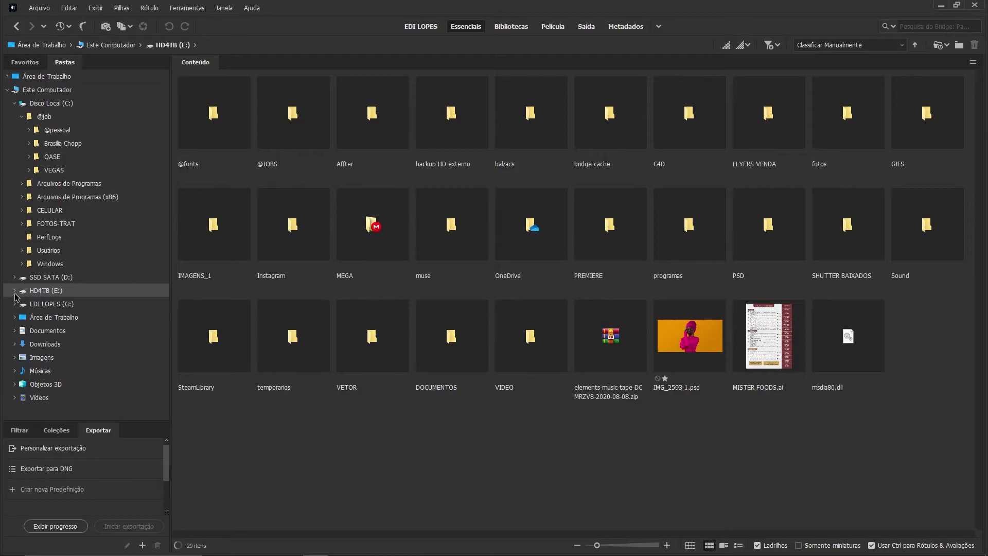
left_click(15, 291)
left_click(45, 334)
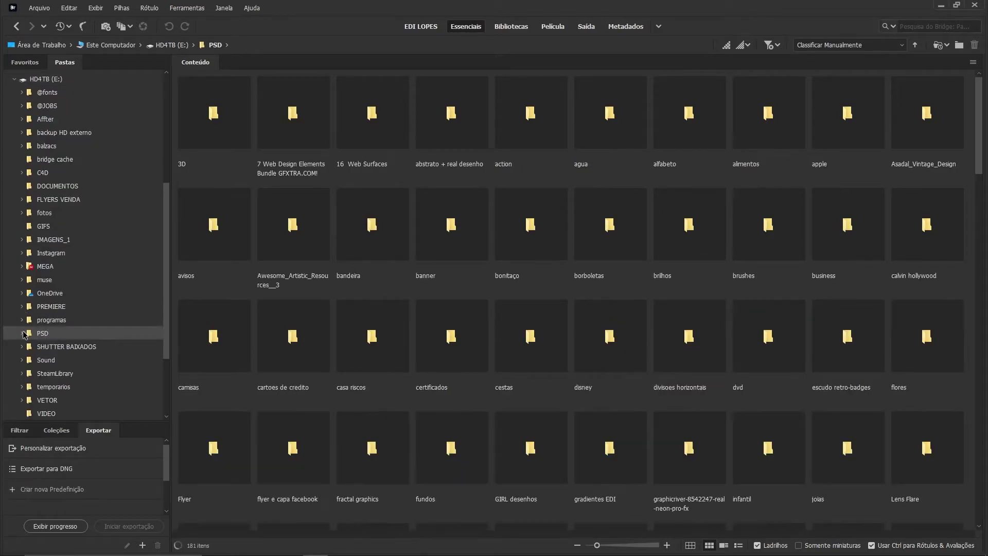
left_click(22, 334)
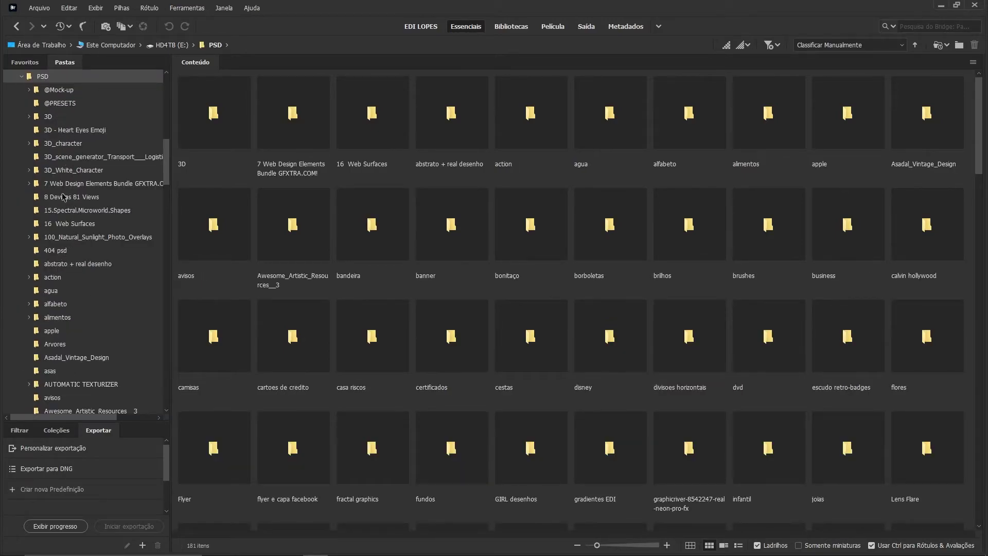
left_click(55, 304)
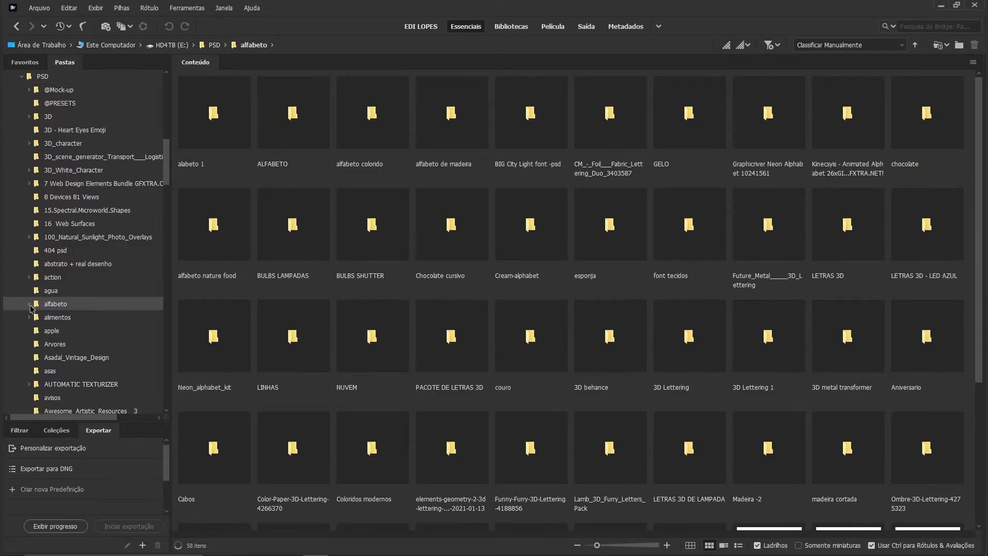
left_click(75, 118)
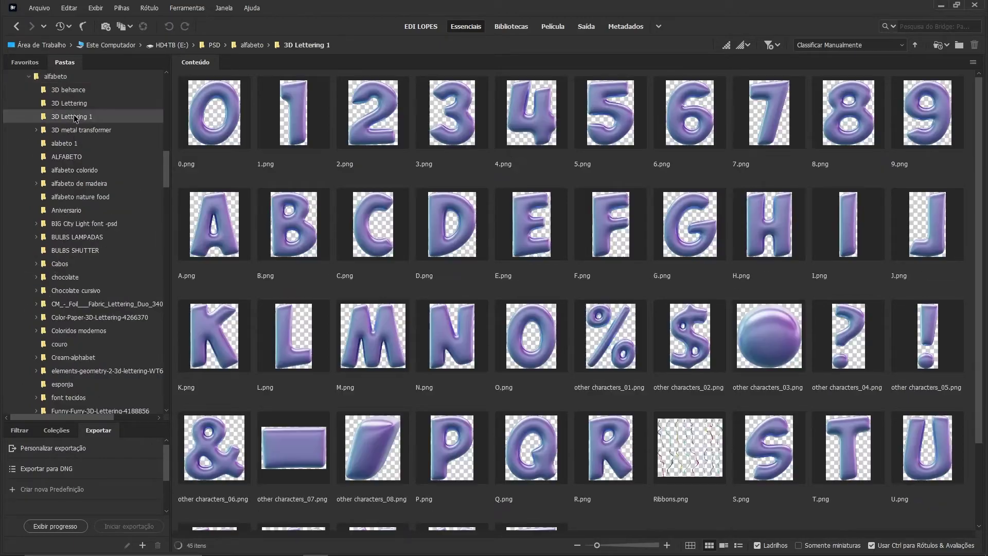
left_click(88, 105)
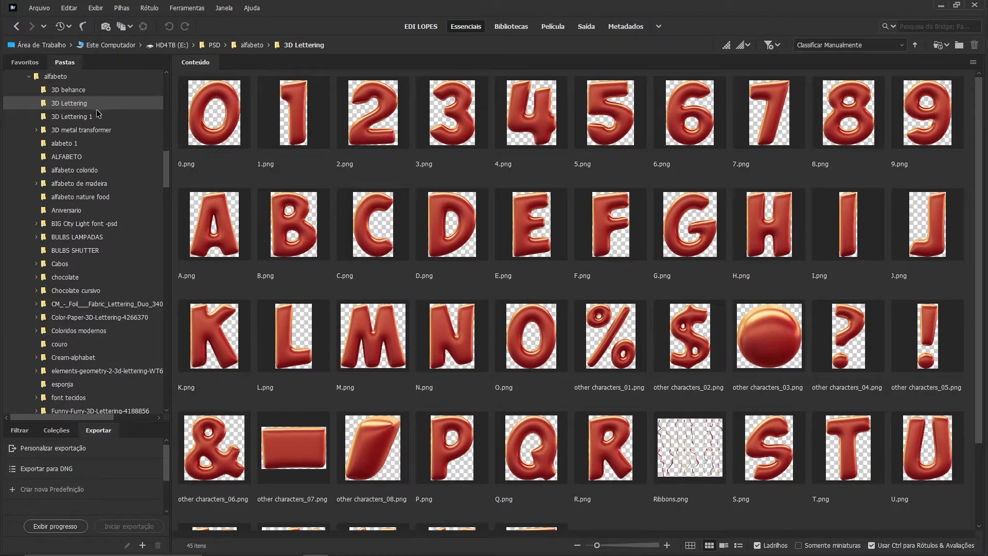
left_click(85, 118)
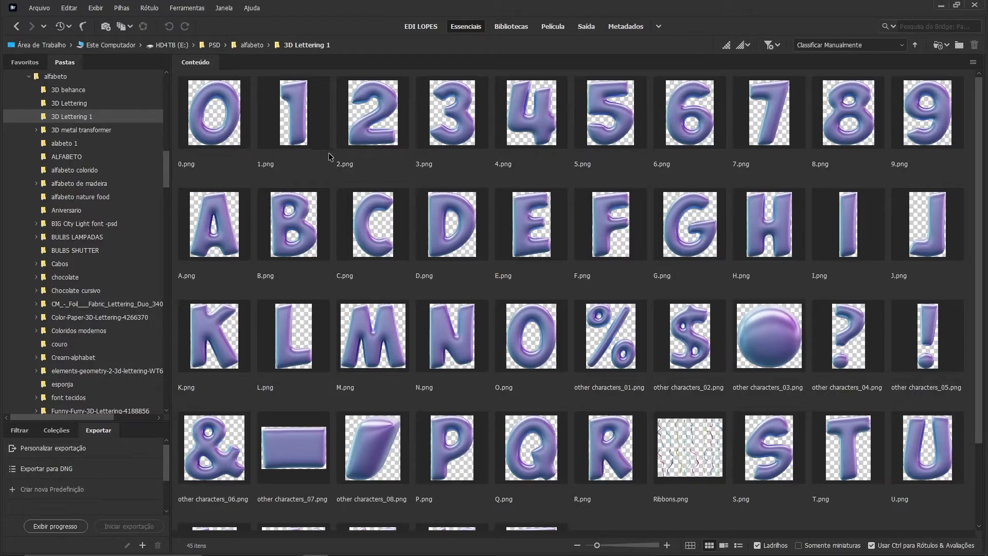
Select 1.png, 0.png and other characters_08.png and drag them toward Photoshop
left_click(296, 110)
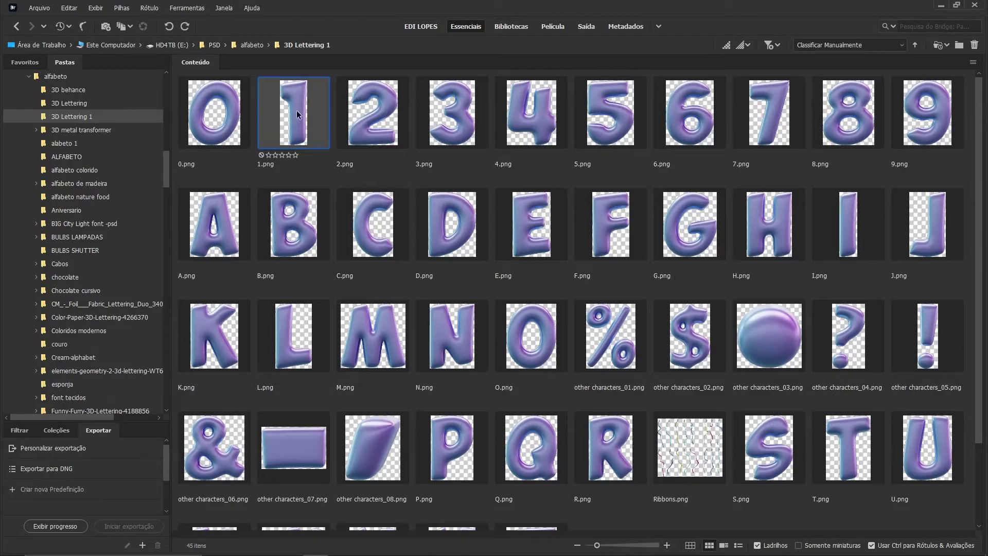
left_click(223, 135, "ctrl")
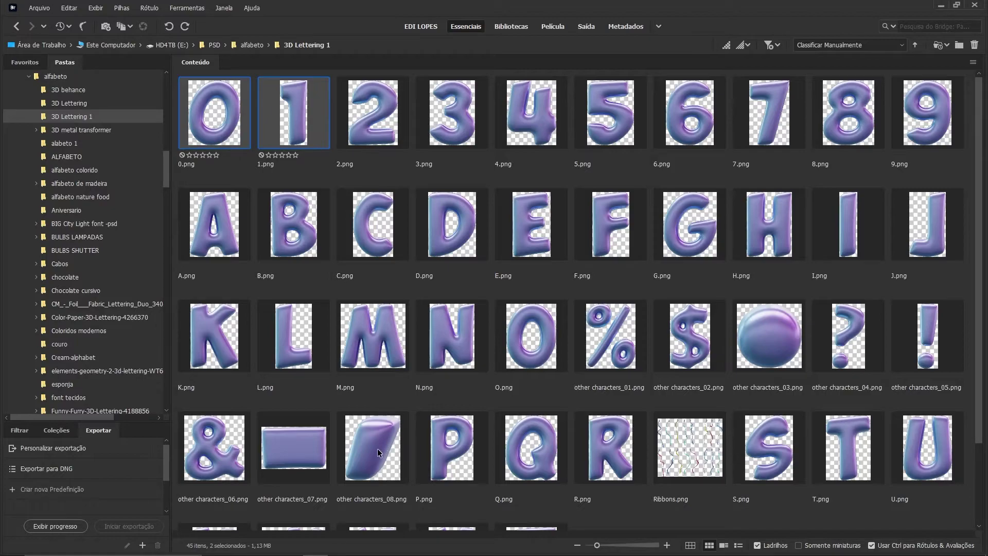
left_click(379, 456, "ctrl")
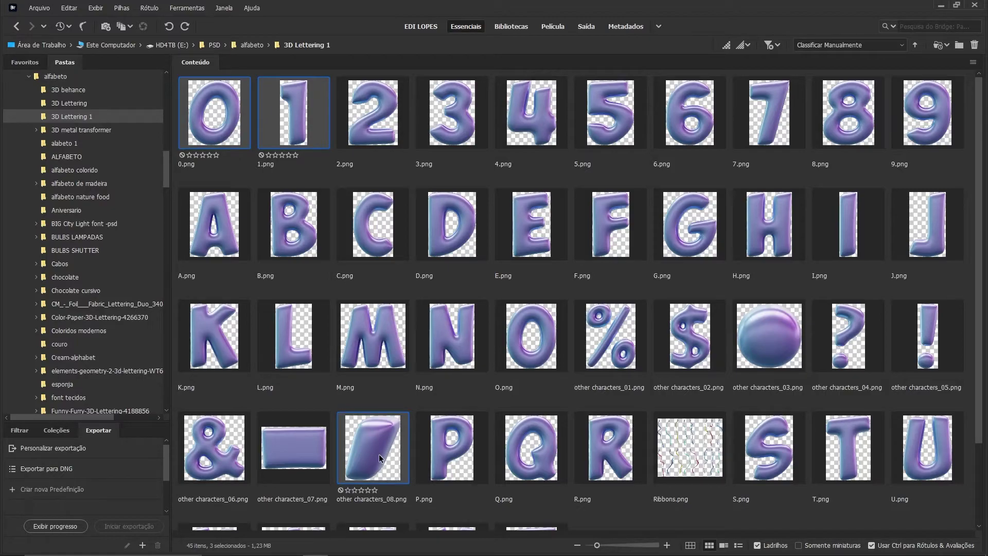
left_click_drag(379, 454, 286, 541)
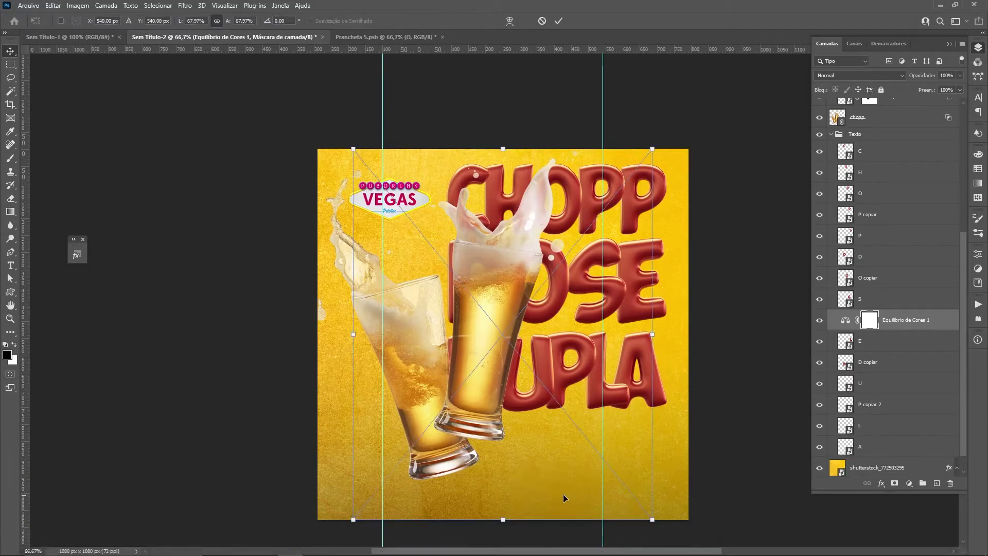
Place the three purple images on the canvas and move their layers to the top
left_click_drag(285, 540, 564, 498)
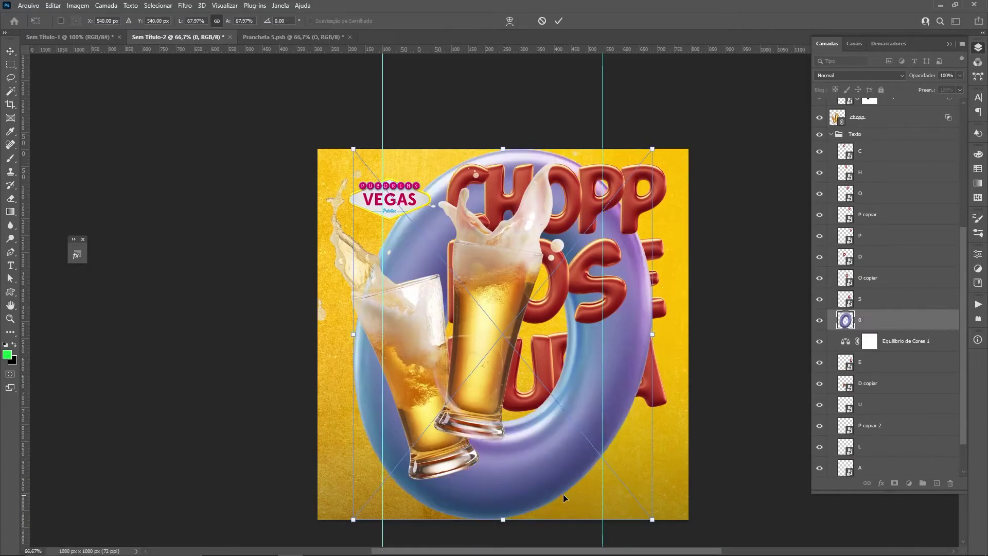
key("Return")
key("Return")
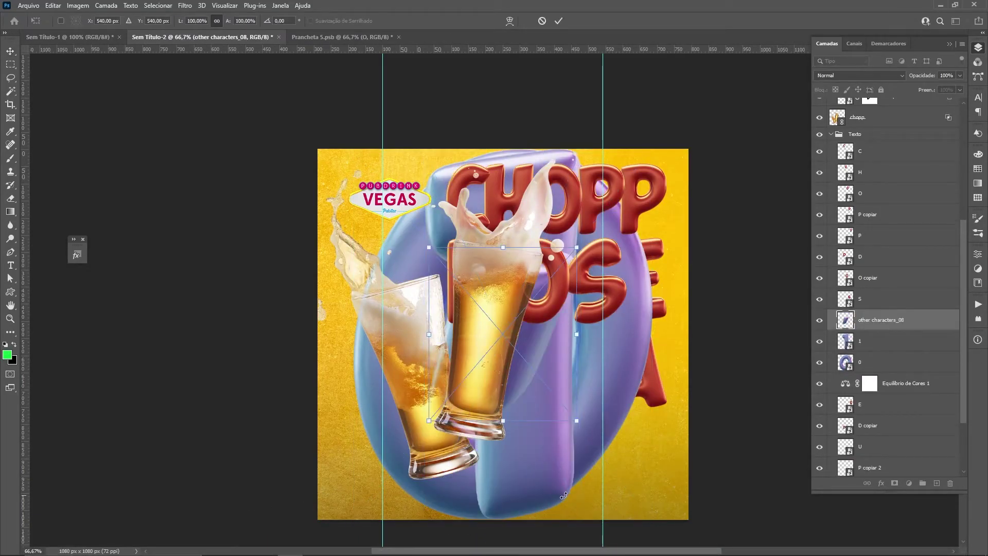
key("Return")
left_click(911, 363, "shift")
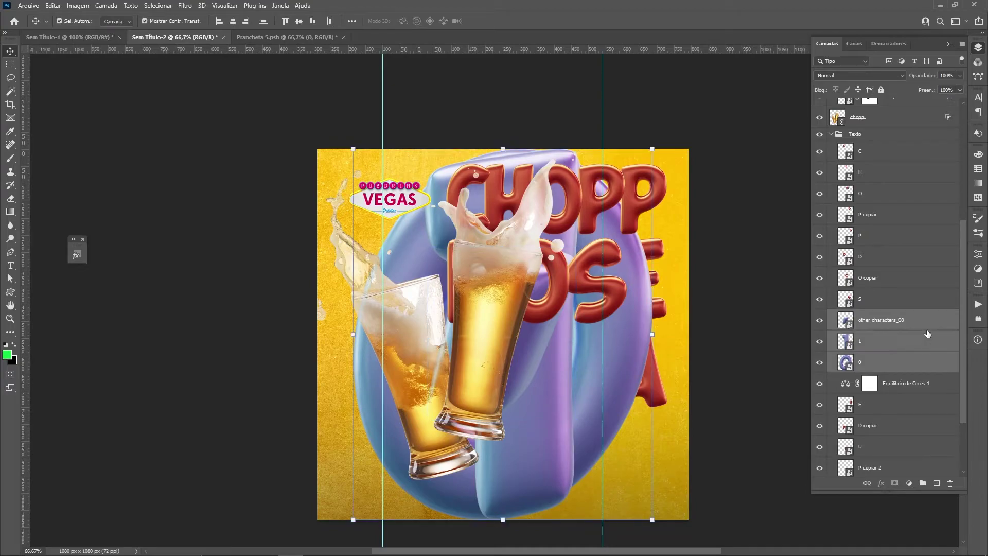
mouse_move(929, 334)
left_mouse_down()
mouse_move(930, 231)
mouse_move(914, 105)
left_mouse_up()
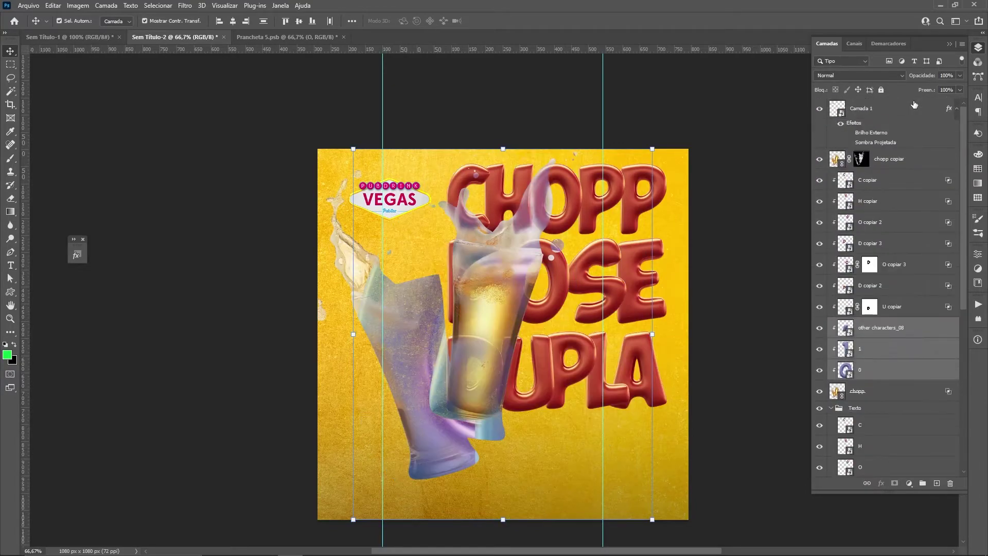
left_click_drag(924, 327, 920, 102)
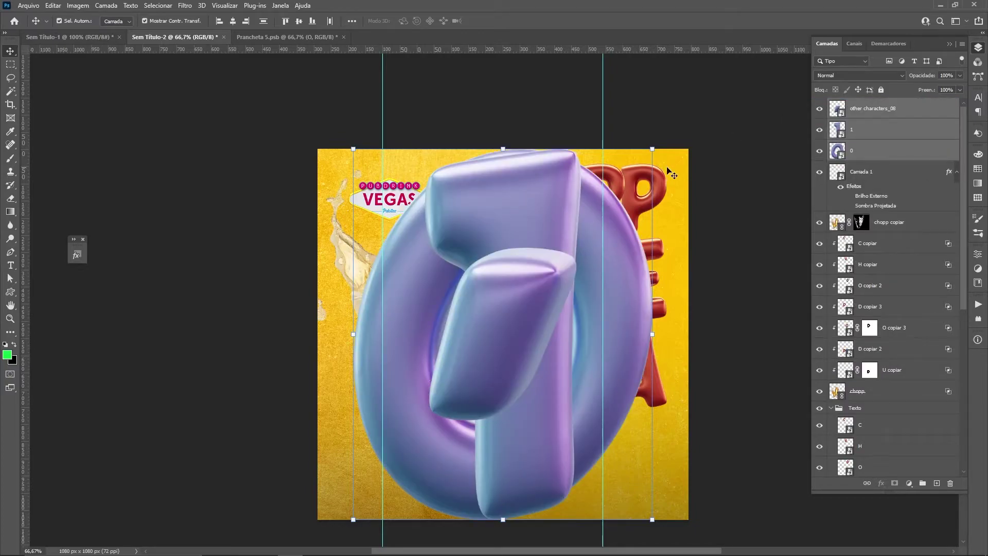
Scale down, tilt and position the purple digits beneath the right beer glass
left_click_drag(652, 149, 427, 432)
left_click_drag(409, 466, 577, 469)
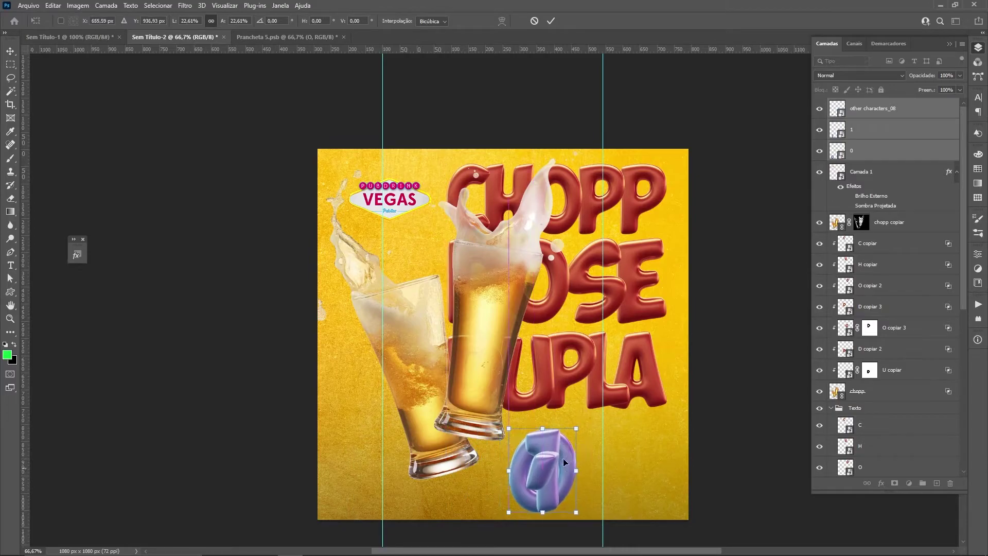
left_click_drag(579, 432, 570, 435)
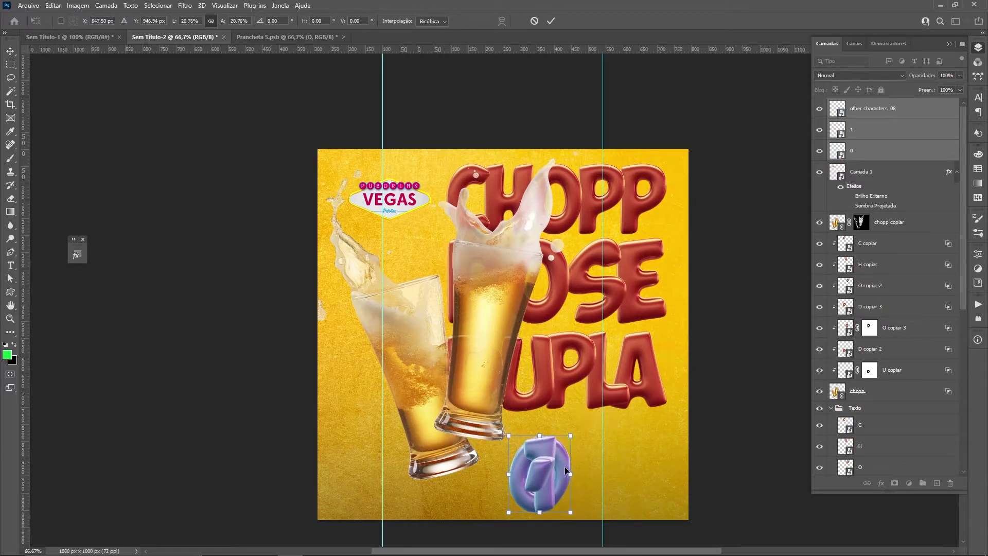
left_click_drag(561, 479, 560, 459)
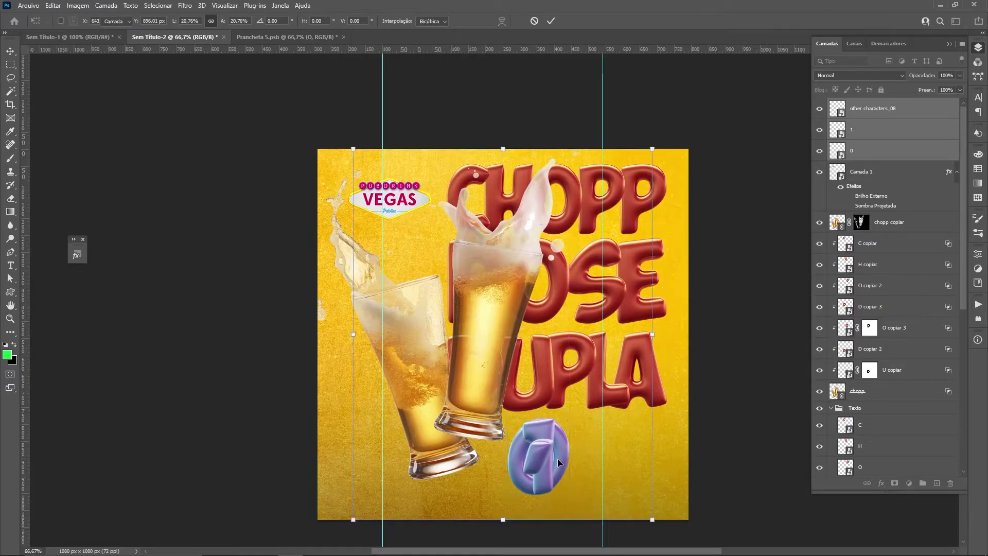
key("Return")
Set the purple 1 beside the big 0 to read 10 and place the comma to its right
key("ctrl+plus")
scroll(563, 465, "up", 3)
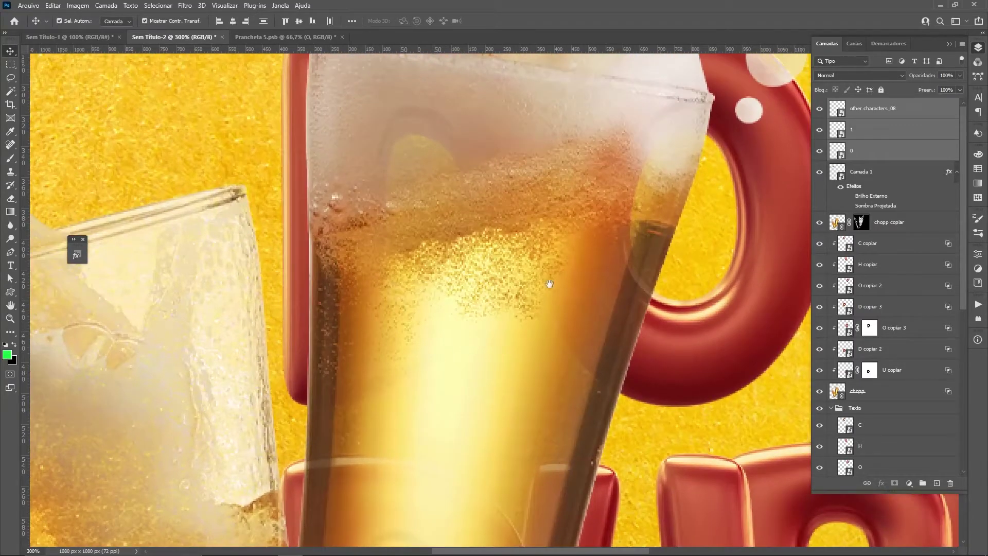
scroll(547, 283, "down", 5)
left_click(504, 405)
left_click_drag(600, 338, 531, 421)
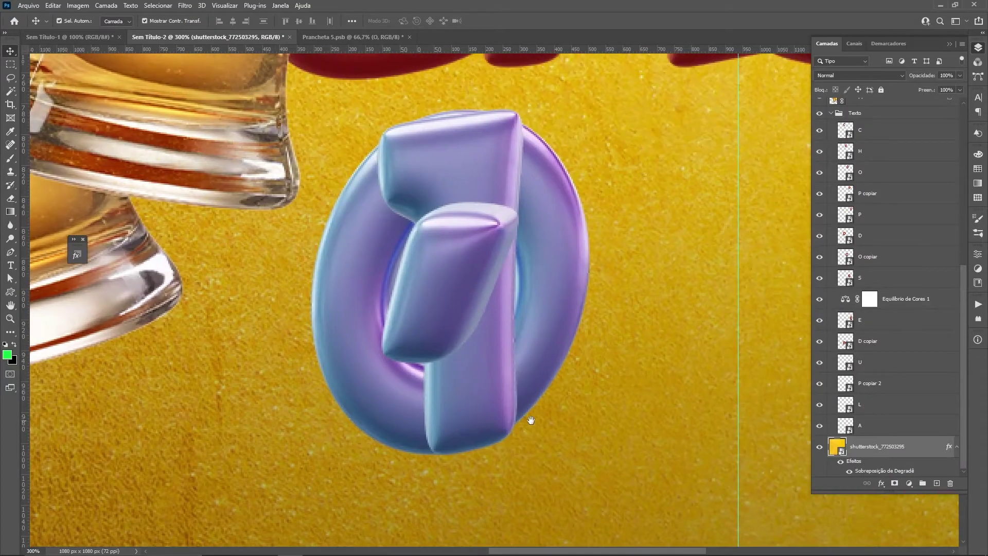
mouse_move(496, 150)
left_mouse_down()
mouse_move(313, 155)
mouse_move(466, 191)
left_mouse_up()
left_click(441, 176, "shift")
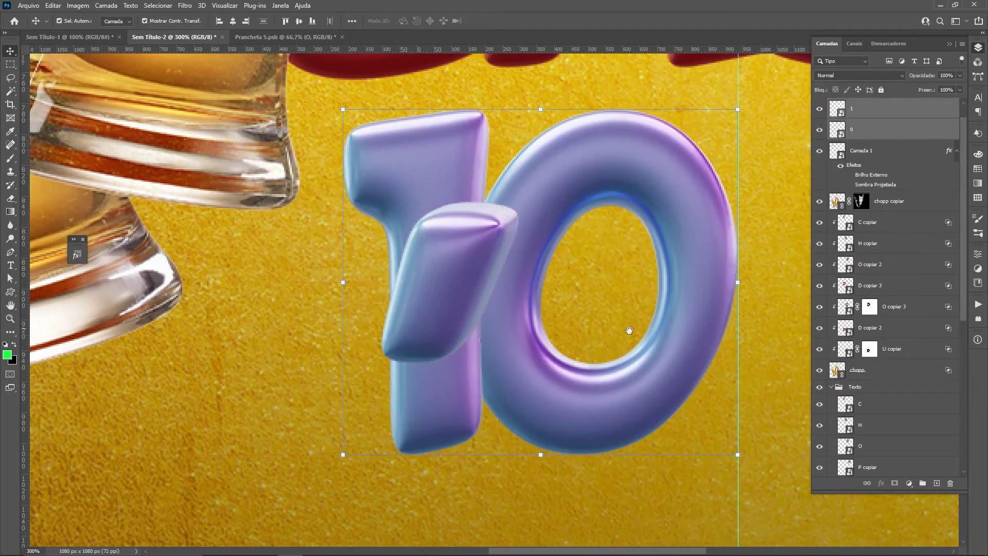
left_click_drag(624, 329, 438, 219)
key("ctrl+v")
left_click_drag(552, 274, 570, 280)
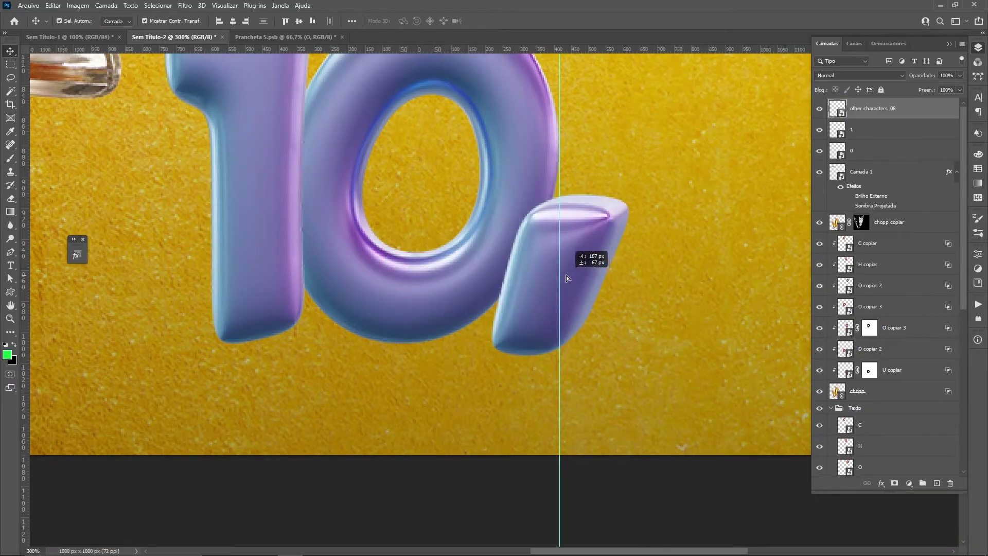
left_click_drag(548, 220, 471, 386)
Duplicate the big 0 and shrink the copy into a small raised zero beside the 10
left_click(442, 270)
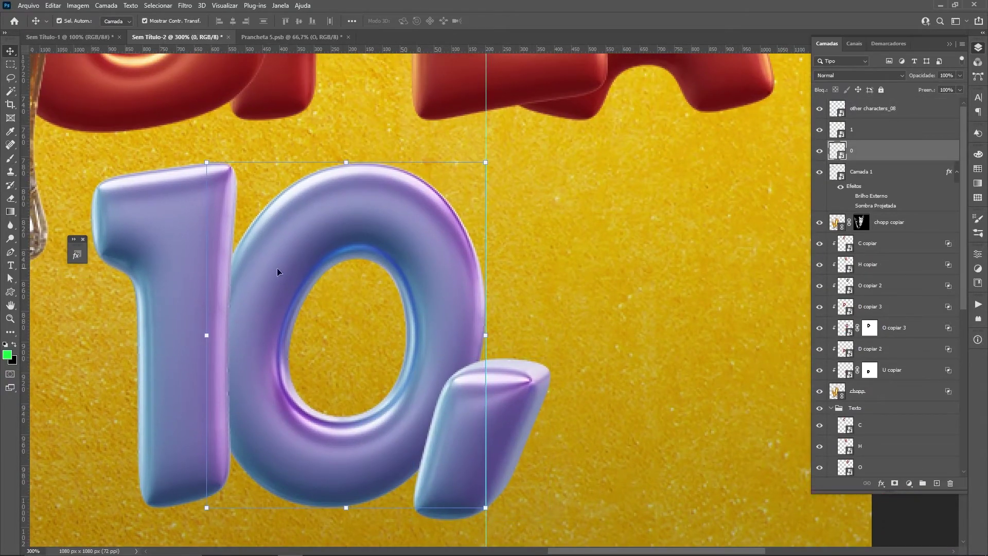
left_click_drag(260, 254, 522, 254, "alt")
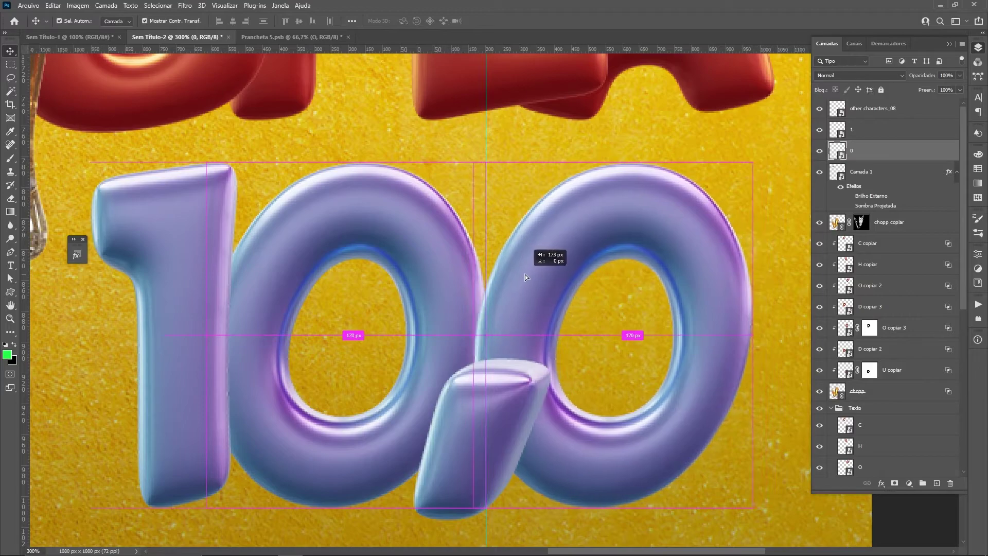
key("ctrl+t")
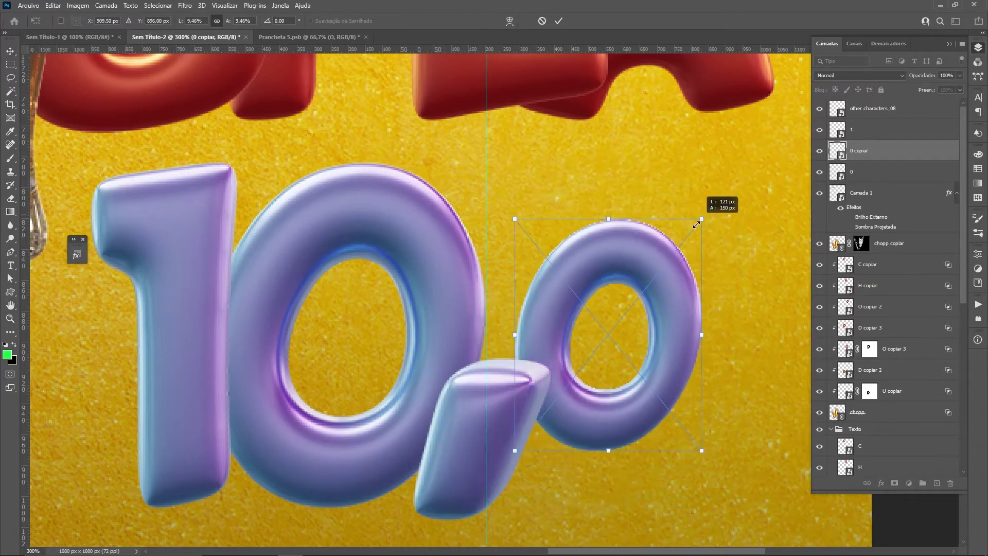
left_click_drag(748, 159, 678, 236)
mouse_move(636, 293)
left_mouse_down()
mouse_move(561, 222)
mouse_move(565, 230)
mouse_move(564, 210)
mouse_move(656, 215)
left_mouse_up()
key("Return")
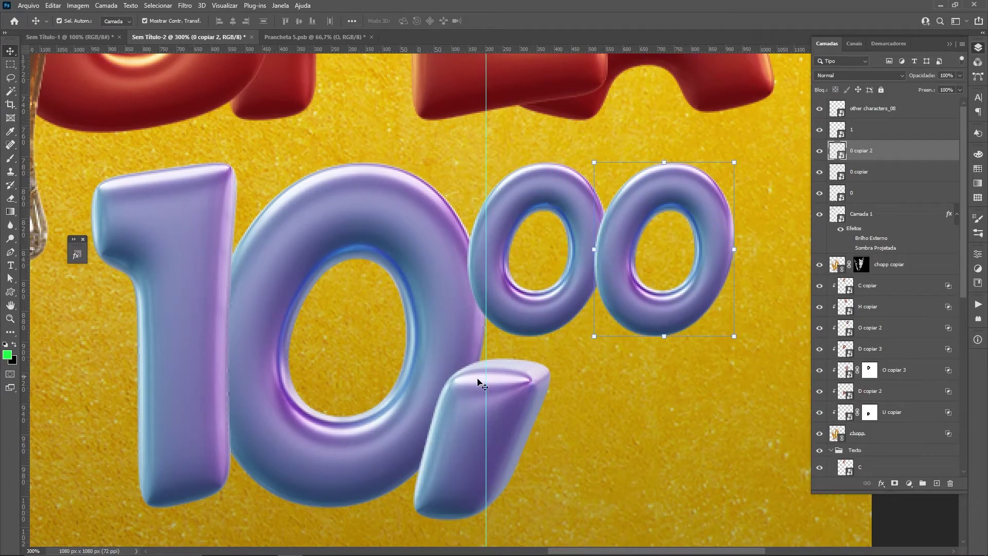
Shrink the comma and reposition it under the zero
left_click(508, 408)
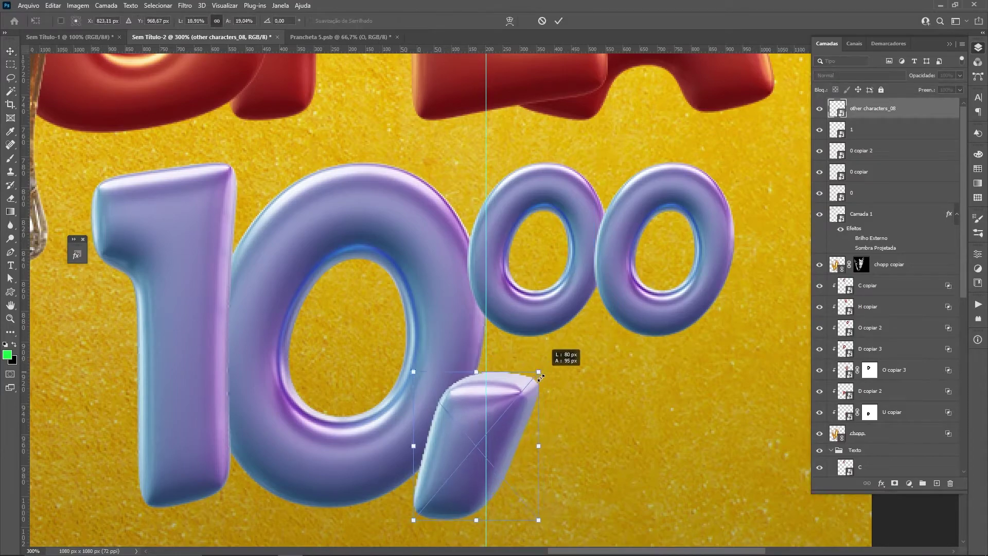
left_click_drag(554, 357, 507, 411)
left_click_drag(461, 450, 466, 446)
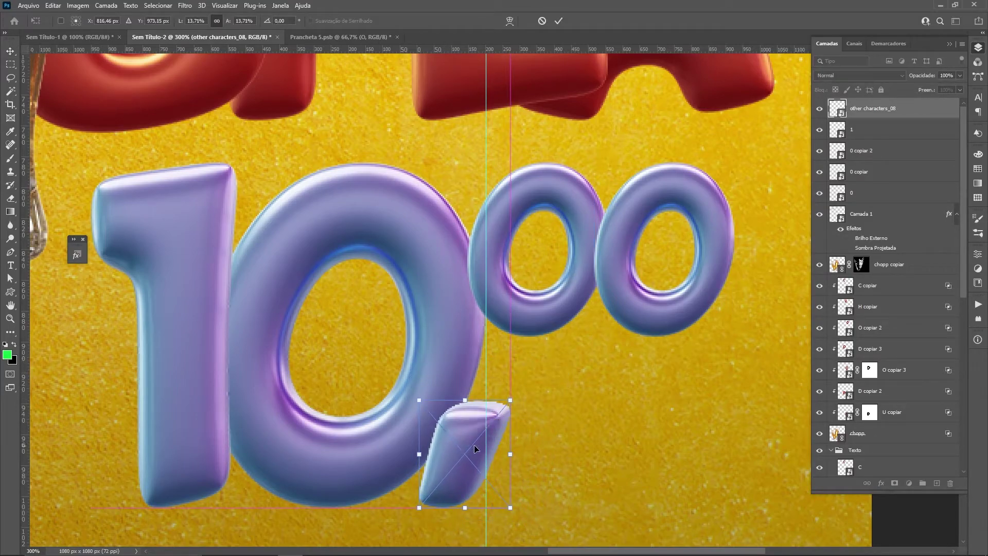
key("Return")
Select all the 10,00 digit layers and move the price down and left below DUPLA
left_click(636, 324, "shift")
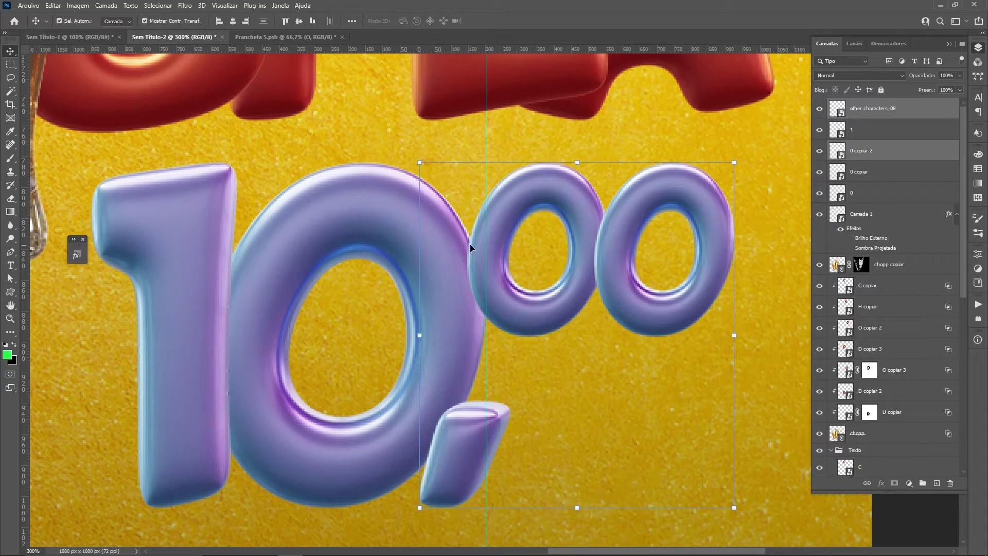
left_click(496, 216, "shift")
left_click(433, 216, "shift")
left_click(186, 230, "shift")
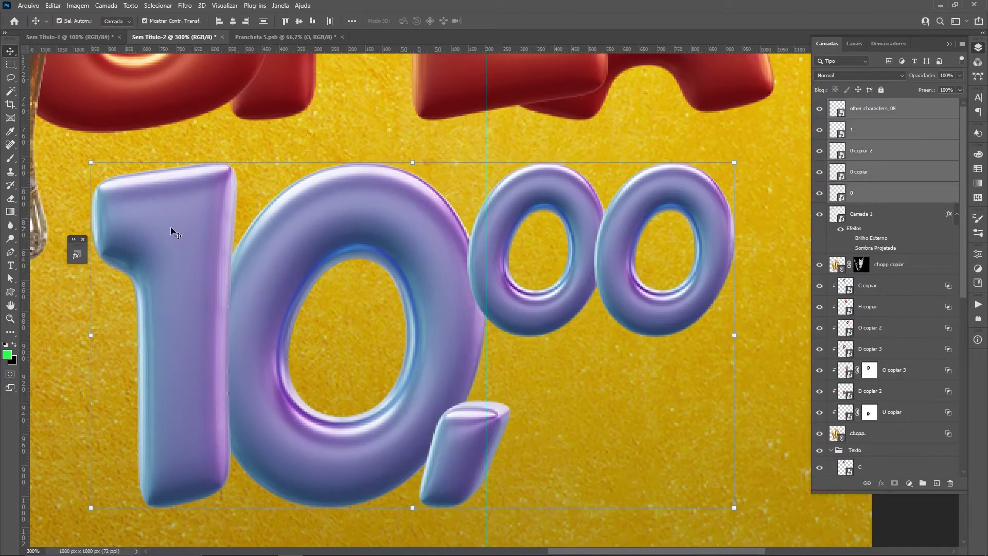
key("ctrl+minus")
key("ctrl+minus")
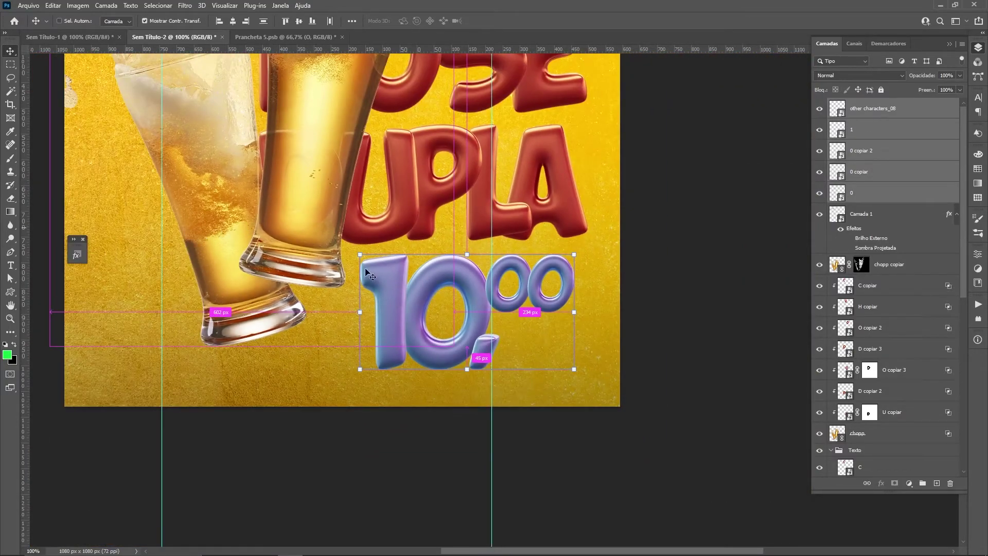
left_click_drag(544, 308, 535, 326)
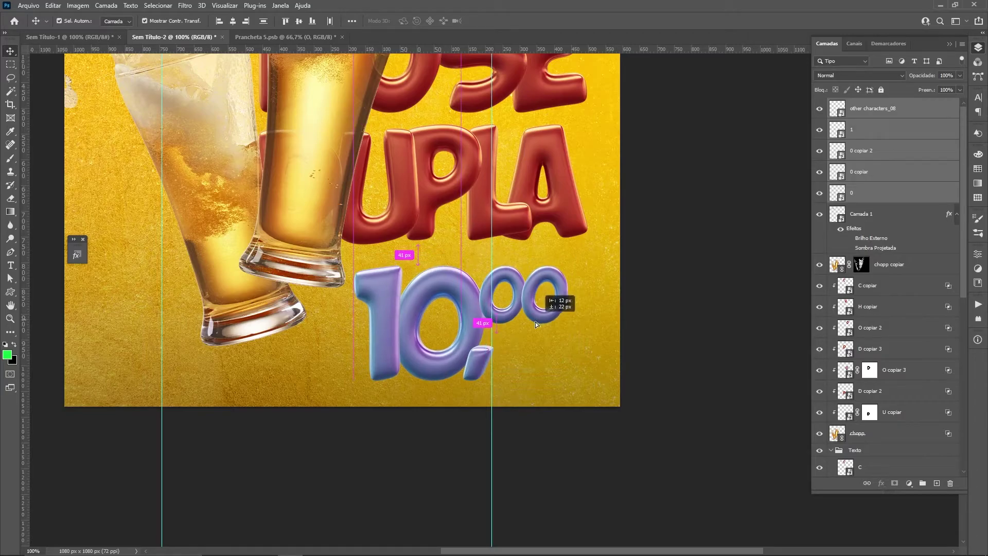
left_click_drag(427, 268, 521, 359)
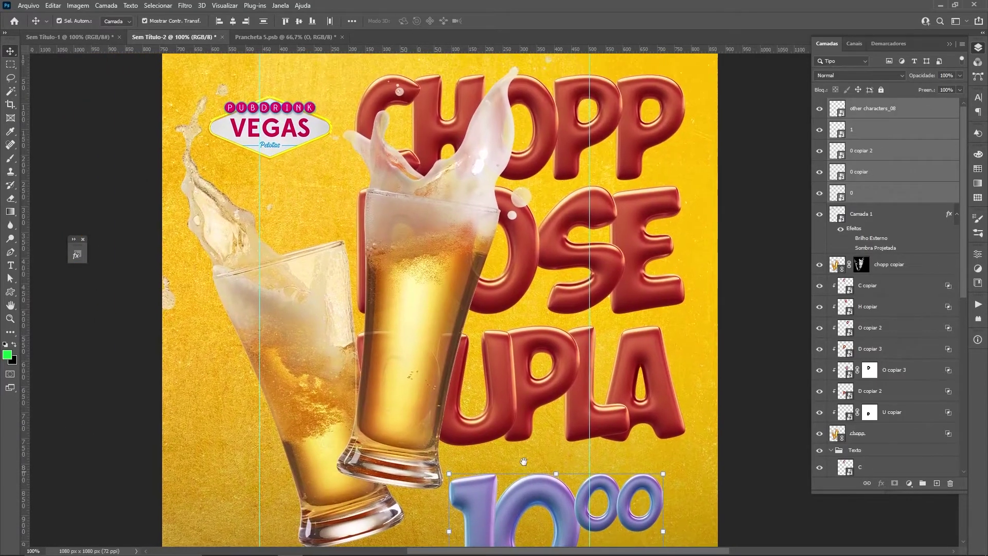
key("ctrl+minus")
key("ctrl+minus")
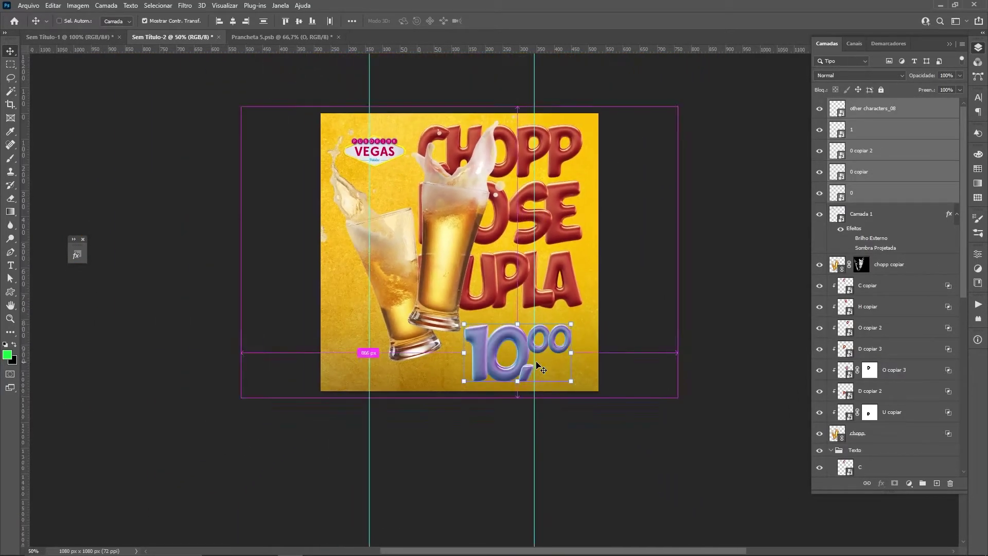
key("ctrl+minus")
key("ctrl+plus")
key("ctrl+plus")
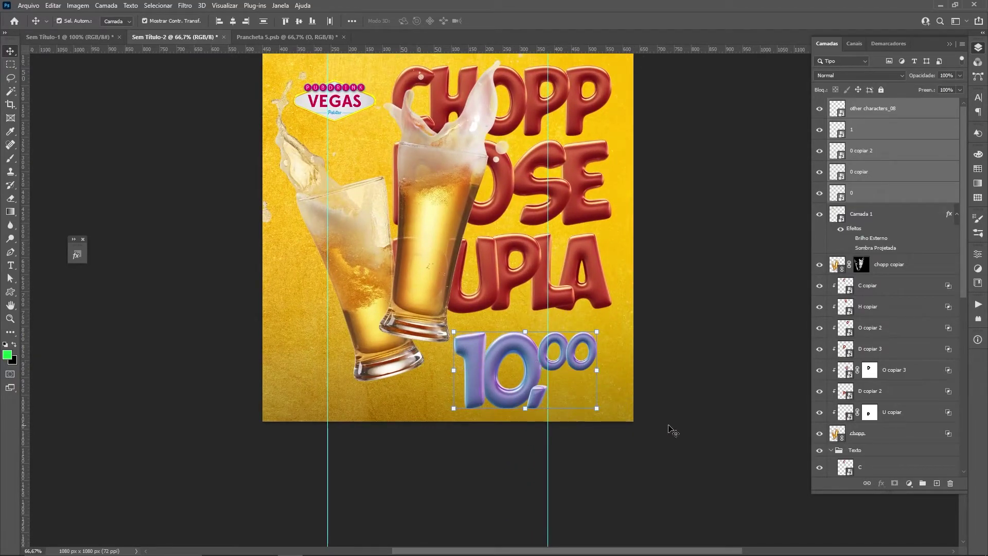
left_click(650, 432)
key("ctrl+plus")
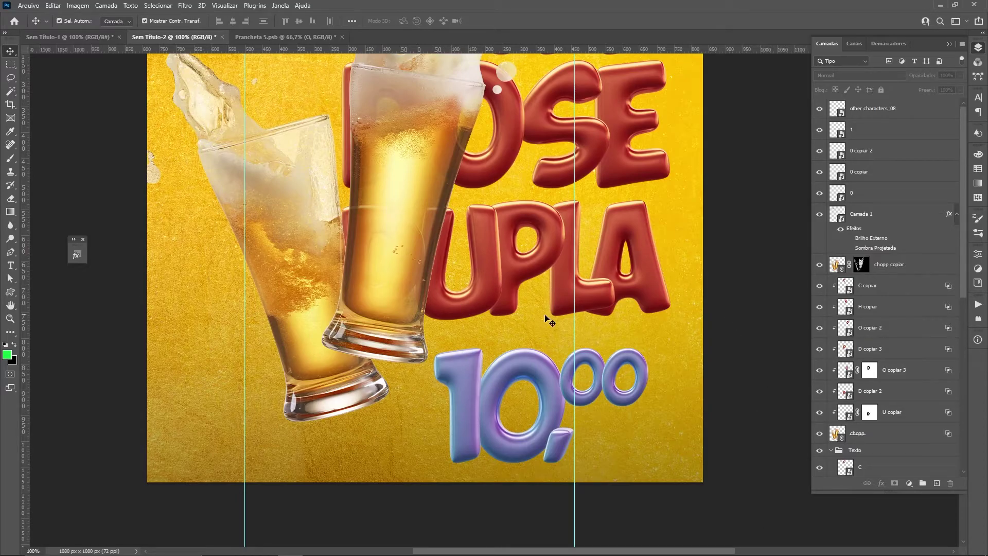
Draw a rectangle over the poster's lower right, discarding an accidental chevron shape
key("u")
left_click_drag(719, 318, 482, 528)
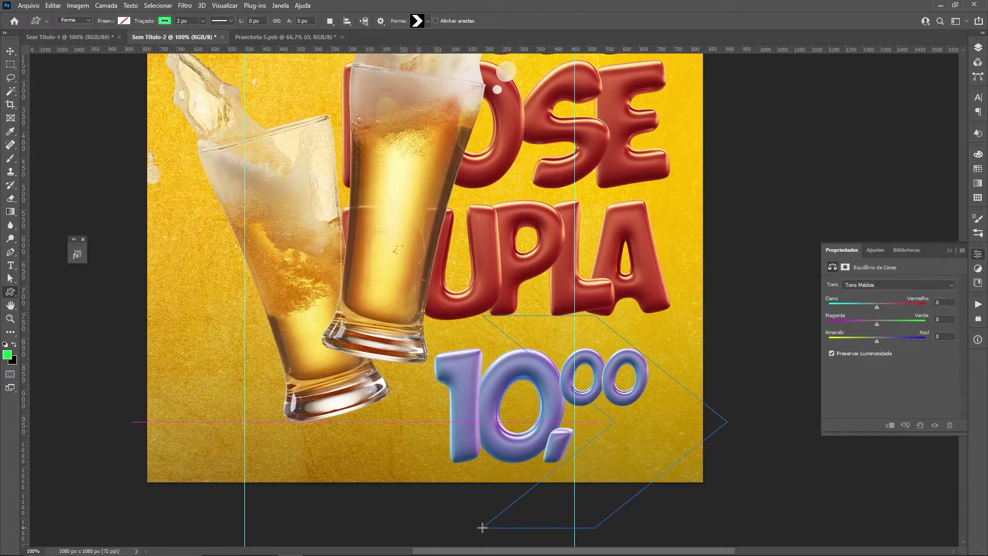
key("ctrl+z")
right_click(6, 295)
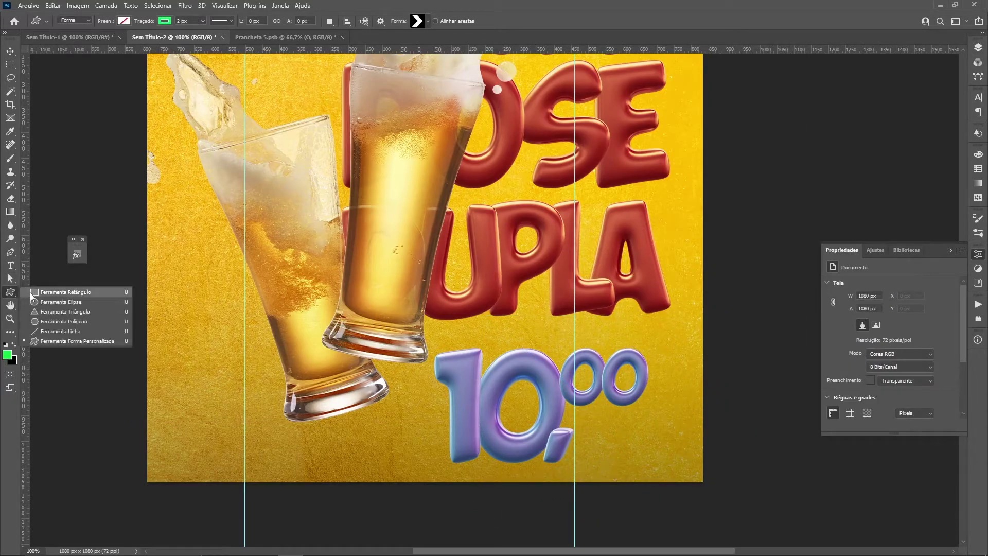
left_click(51, 291)
mouse_move(729, 302)
left_mouse_down()
mouse_move(345, 529)
mouse_move(350, 496)
left_mouse_up()
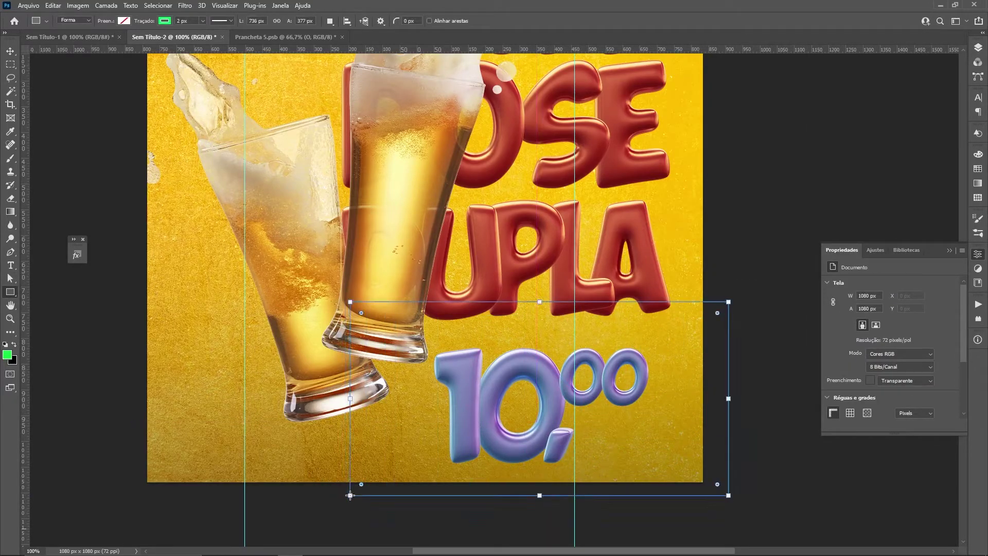
Fill the rectangle with solid blue #1a1fd8
left_click(977, 48)
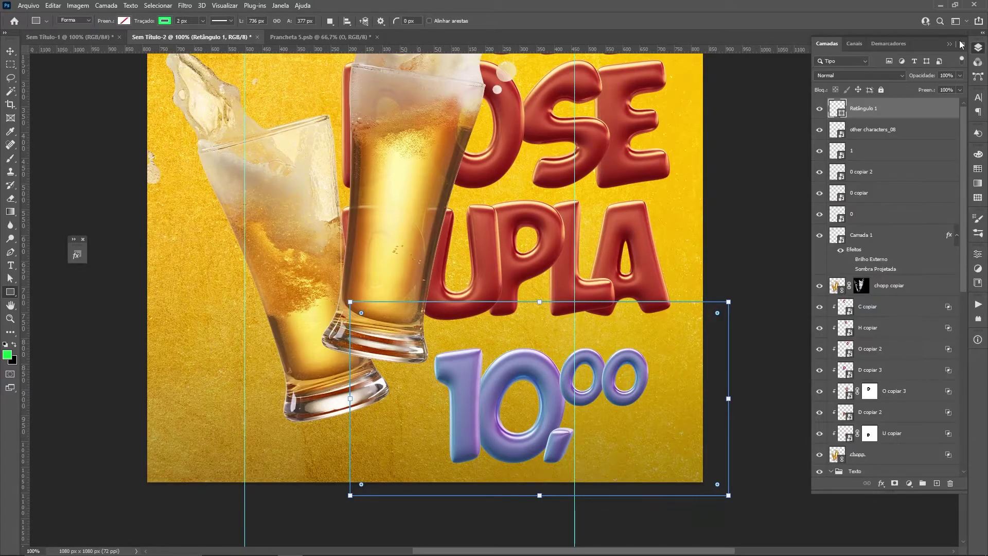
left_click(124, 20)
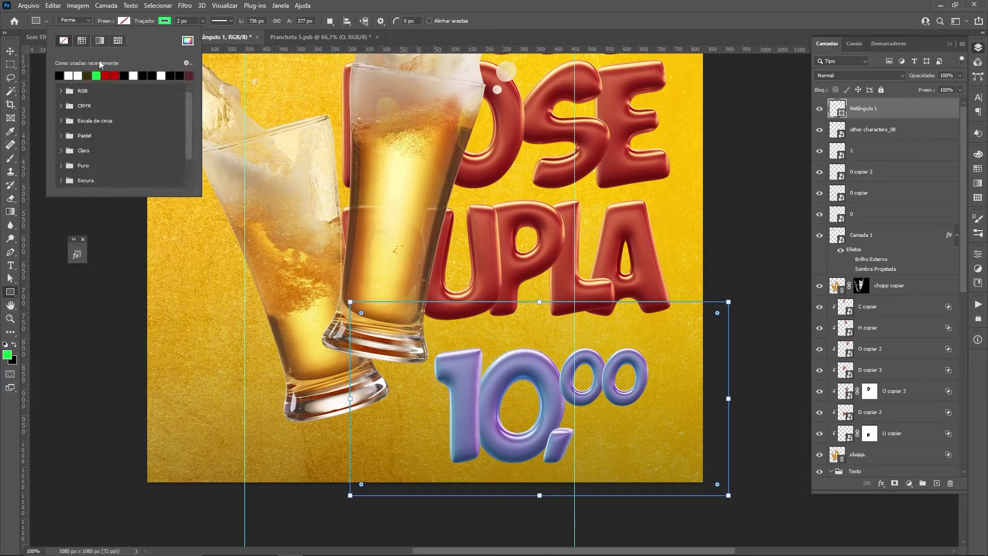
left_click(187, 41)
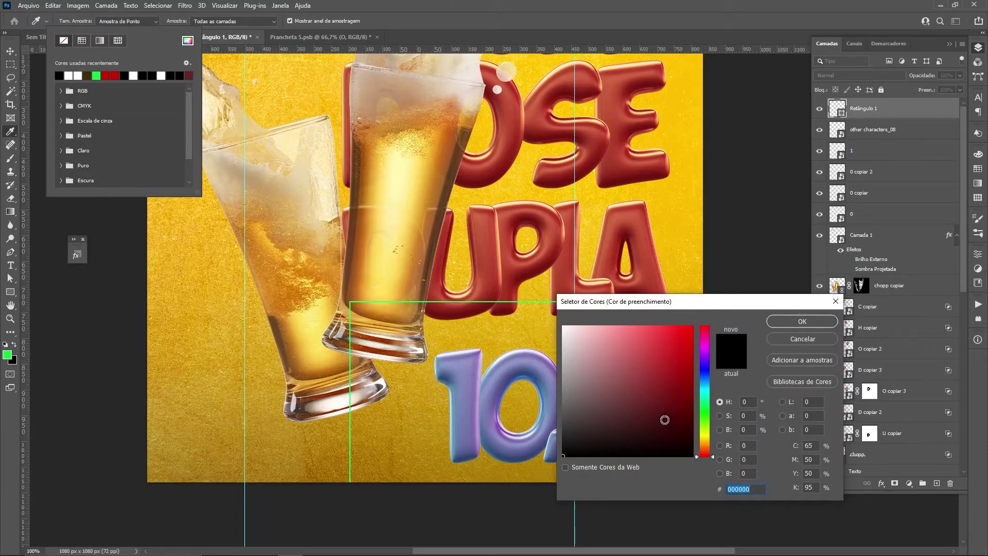
left_click(705, 370)
left_click(683, 359)
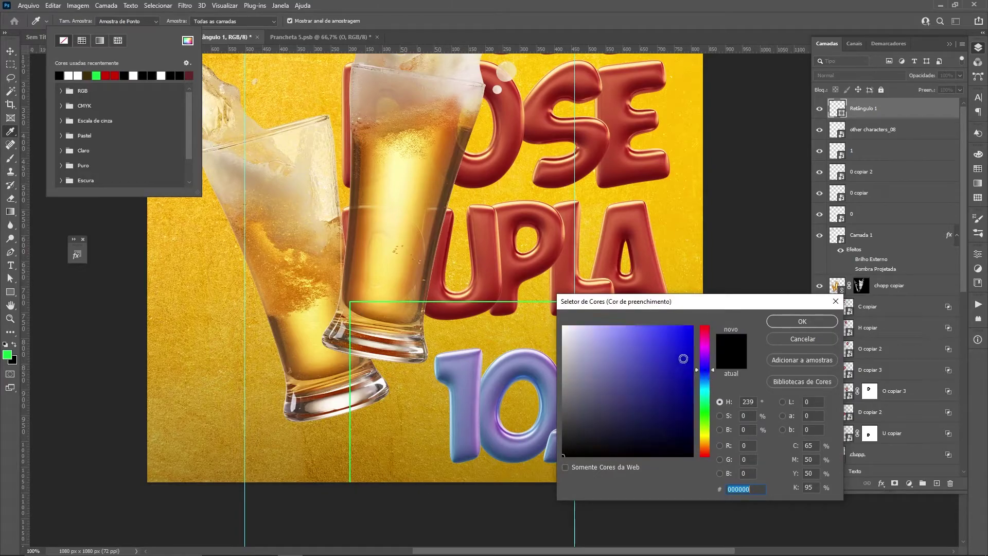
left_click(802, 321)
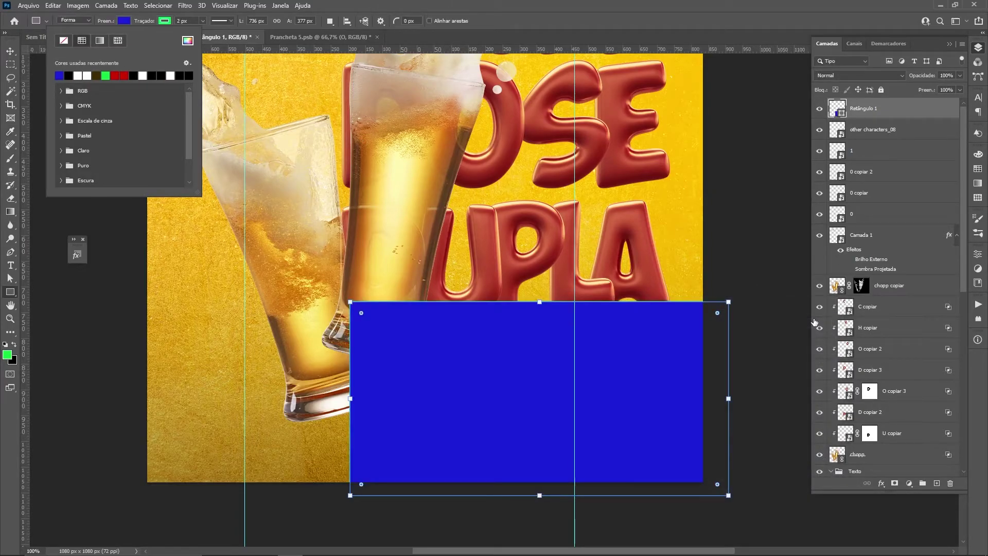
left_click(904, 237)
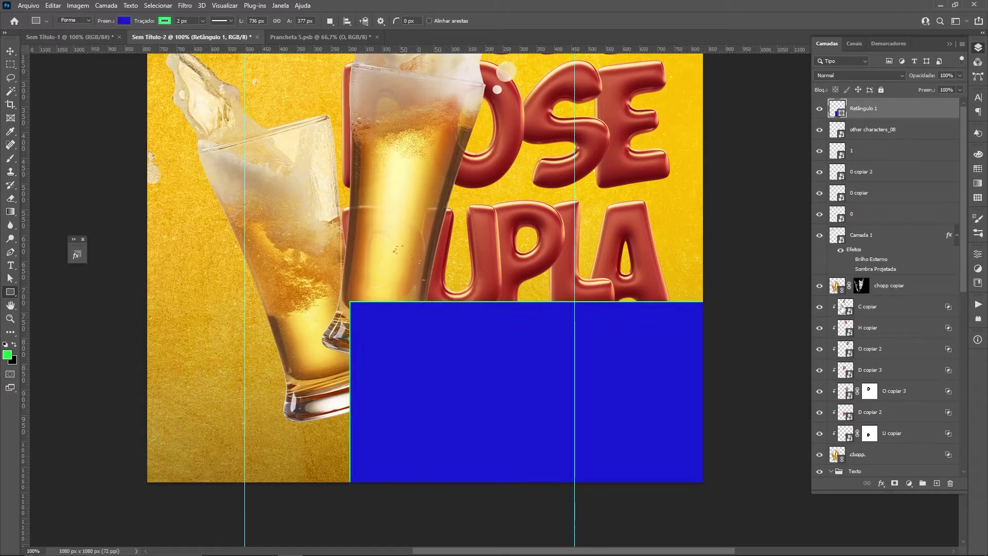
Move Retângulo 1 down to just above the background photo, then remove the blue rectangle
key("ctrl+shift+bracketleft")
left_click_drag(843, 307, 883, 292)
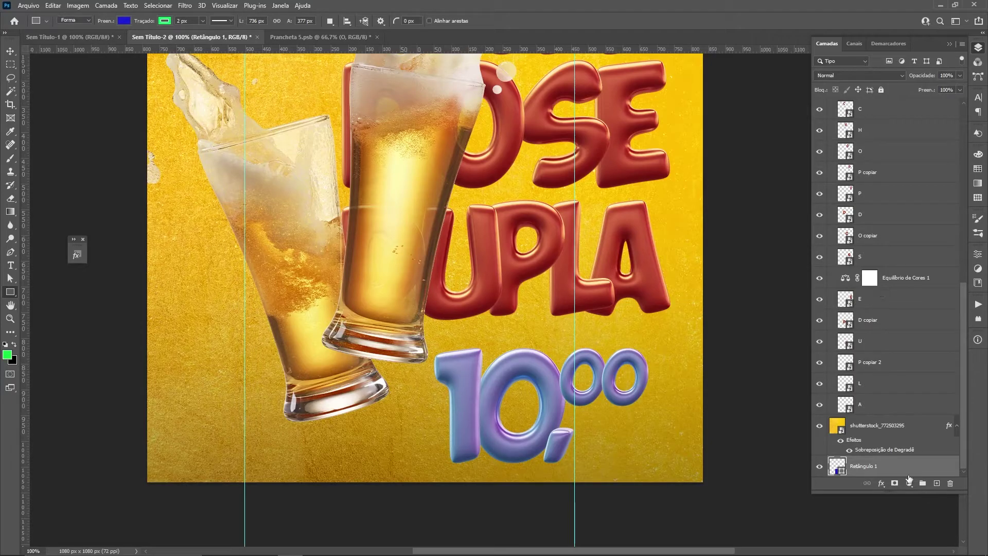
left_click_drag(909, 479, 875, 407)
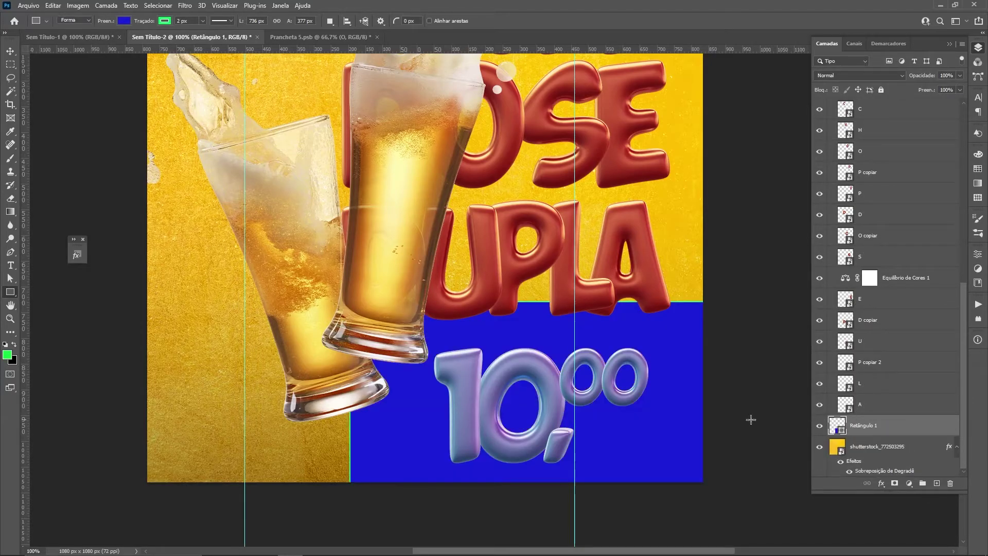
scroll(417, 270, "up", 1)
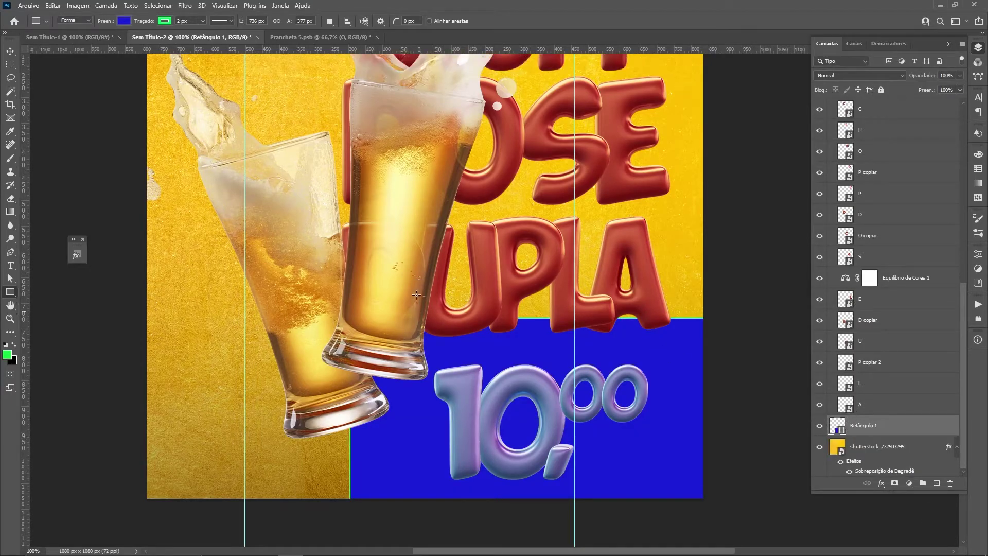
scroll(417, 283, "up", 2)
scroll(416, 295, "up", 1)
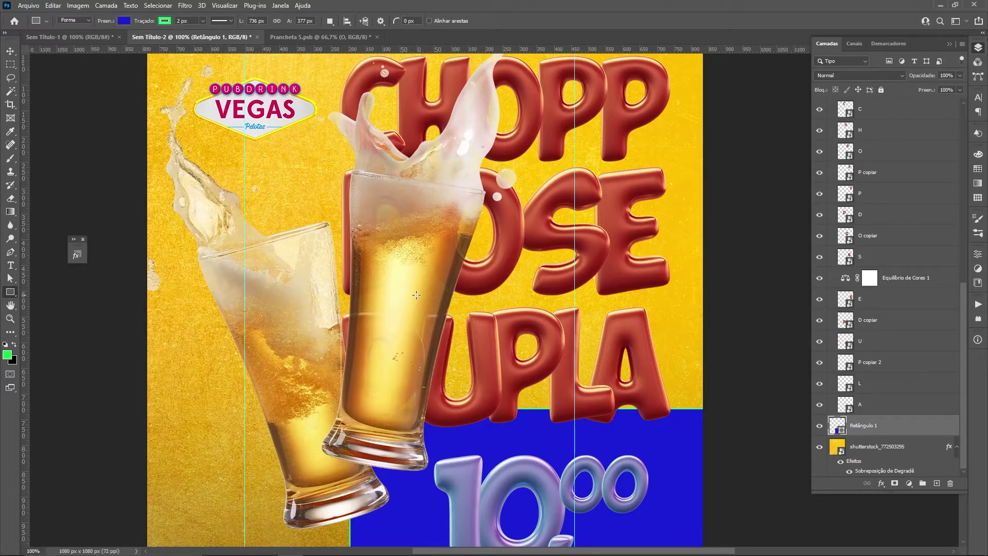
scroll(417, 295, "down", 3)
scroll(417, 294, "down", 1)
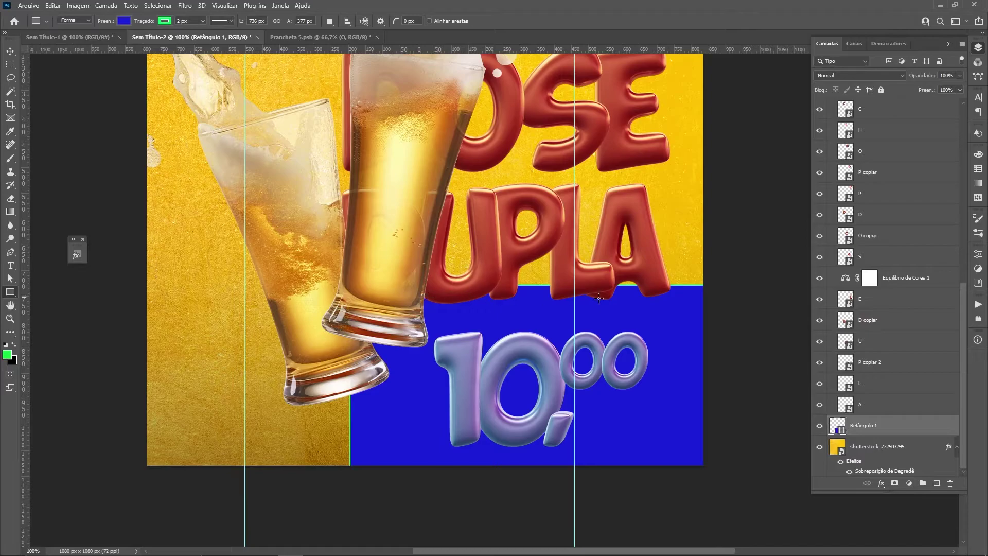
left_click(10, 51)
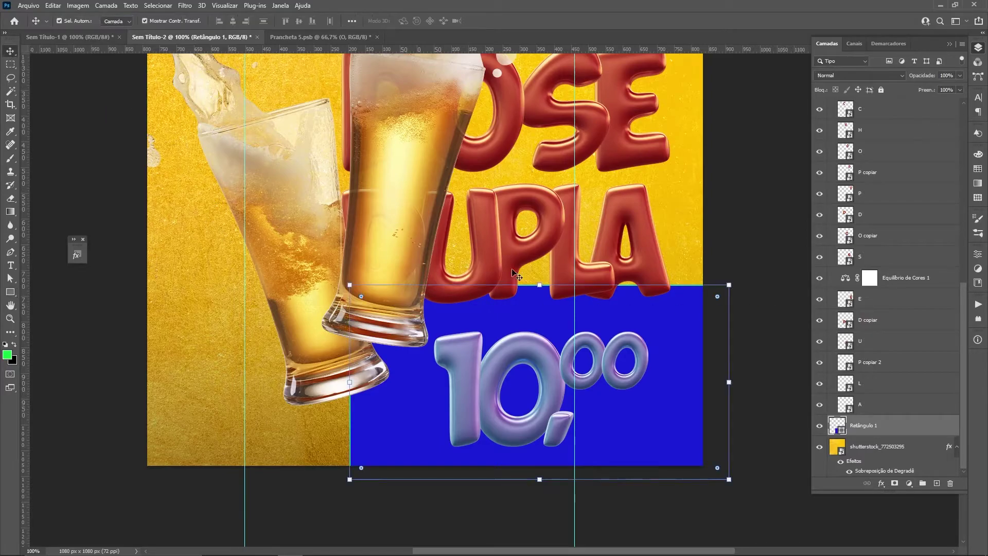
left_click(702, 370)
key("ctrl+z")
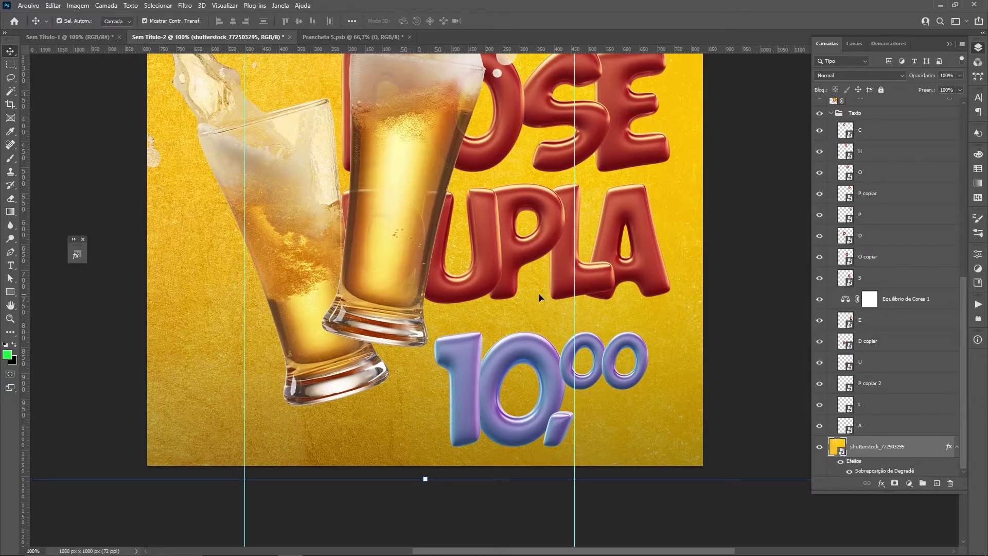
Abandon a first pen attempt and choose the Curvature Pen tool instead
key("p")
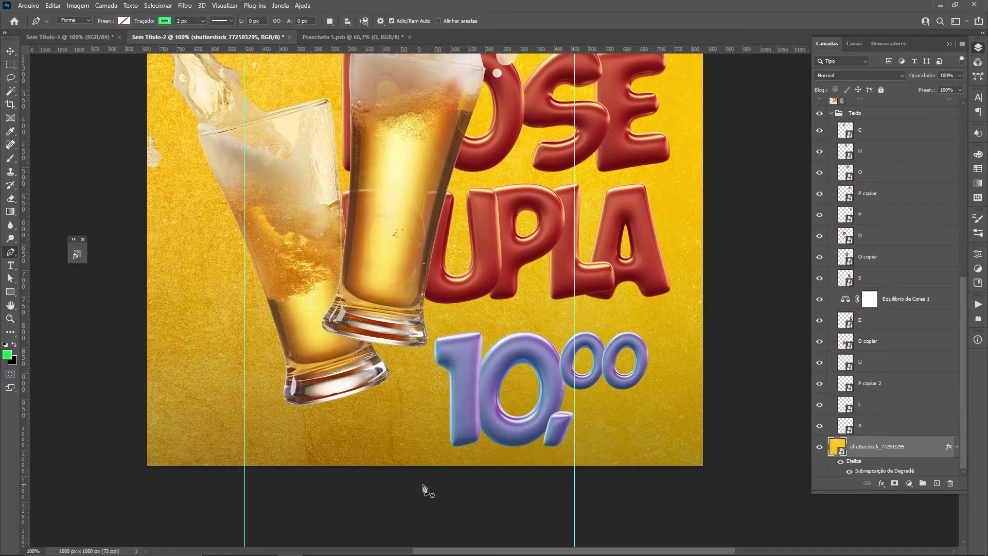
left_click(390, 482)
left_click(415, 396)
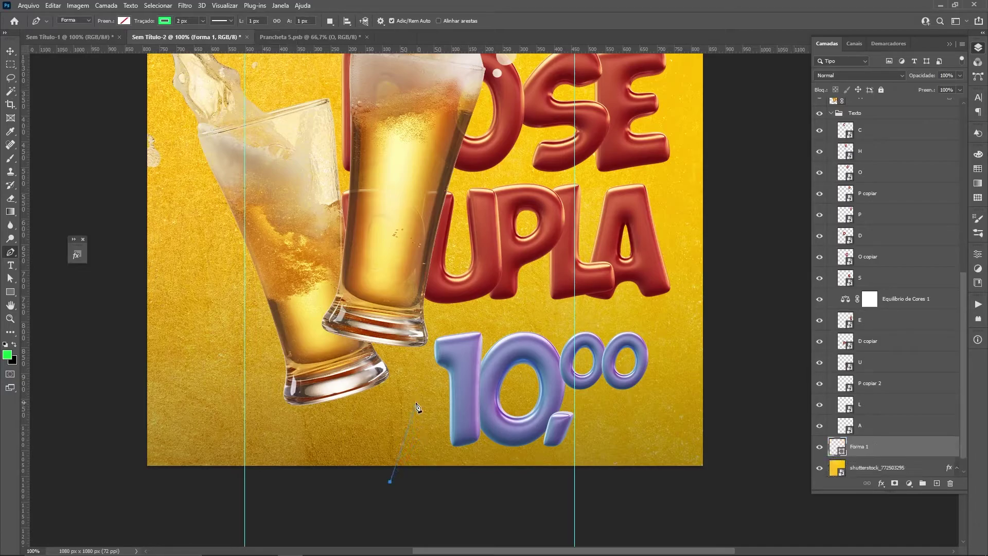
key("ctrl+z")
key("ctrl+z")
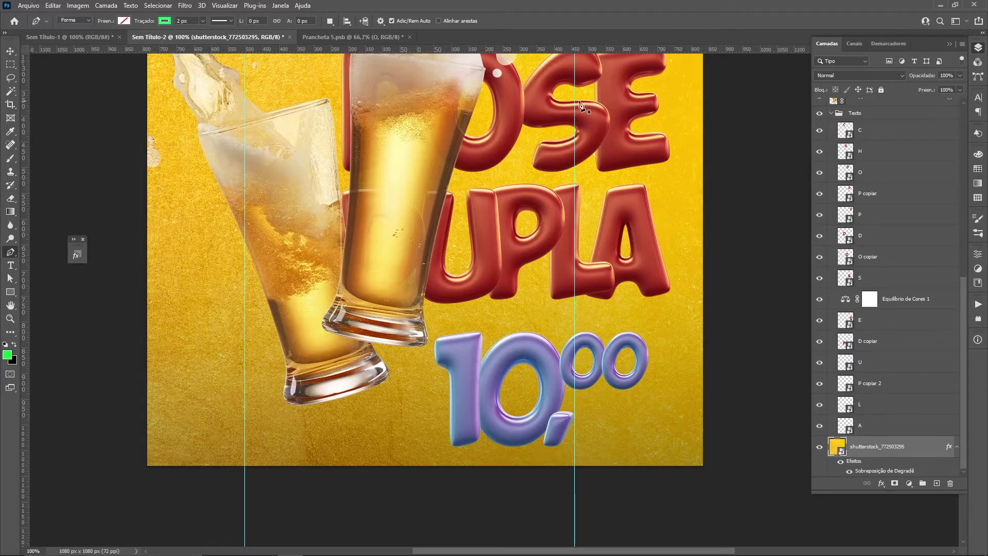
right_click(12, 256)
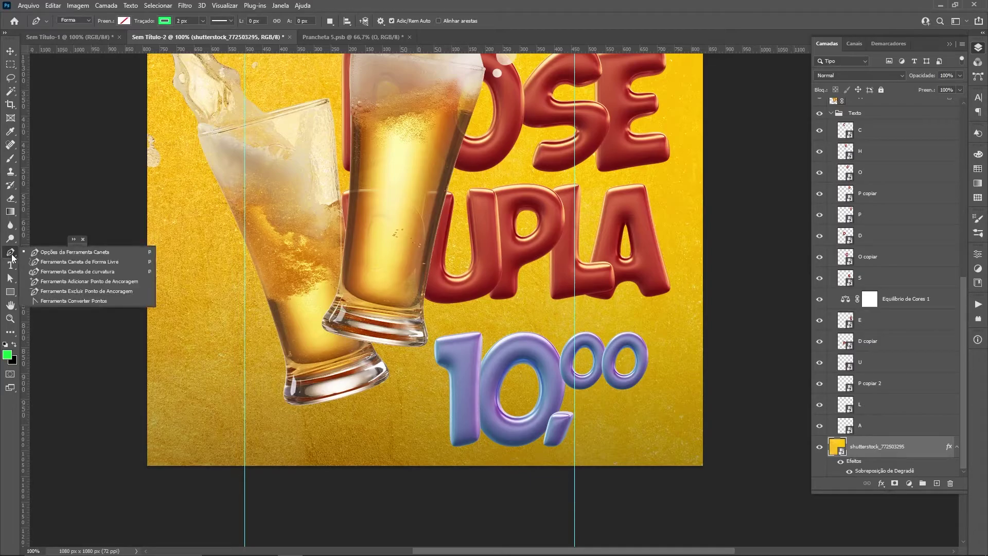
left_click(63, 272)
Trace a closed curved shape around the 10,00 area with a wavy top edge beneath UPLA
left_click(396, 479)
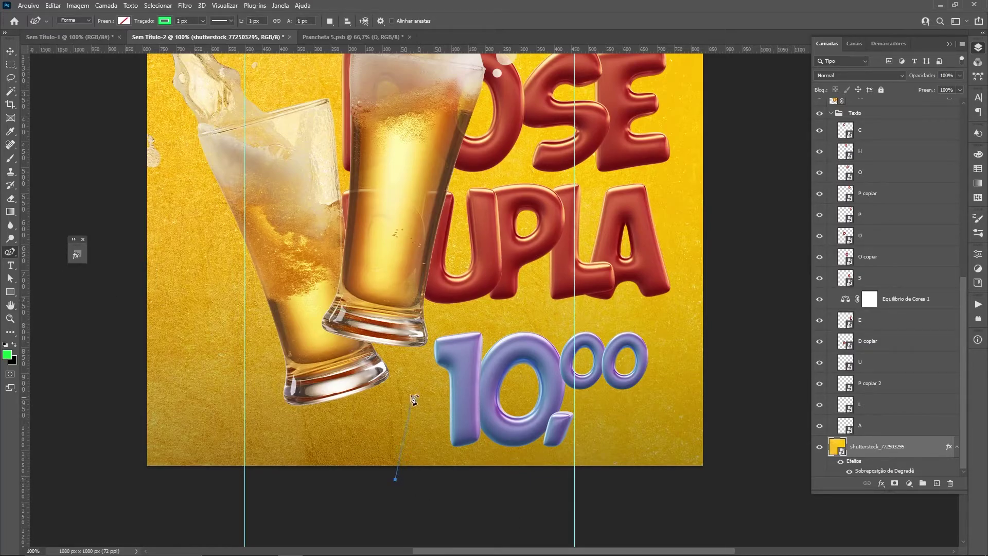
left_click(410, 370)
left_click(424, 387)
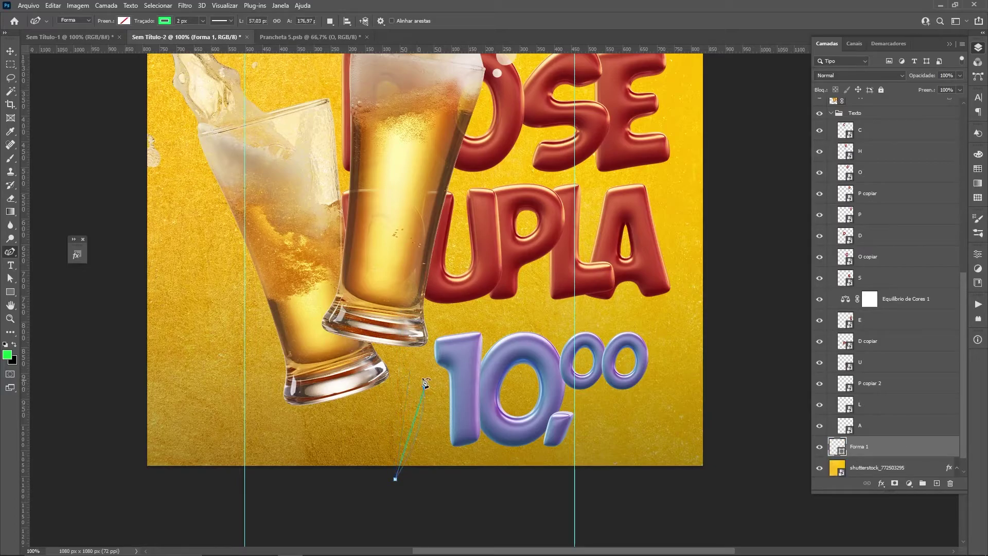
left_click(405, 333)
left_click(481, 296)
left_click(567, 328)
left_click(660, 288)
left_click(723, 340)
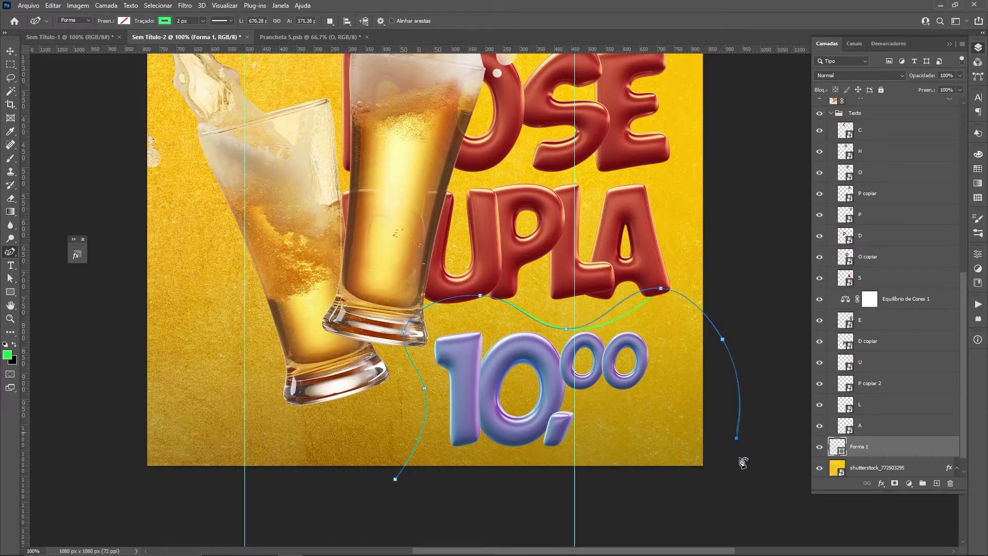
left_click(719, 504)
left_click(603, 520)
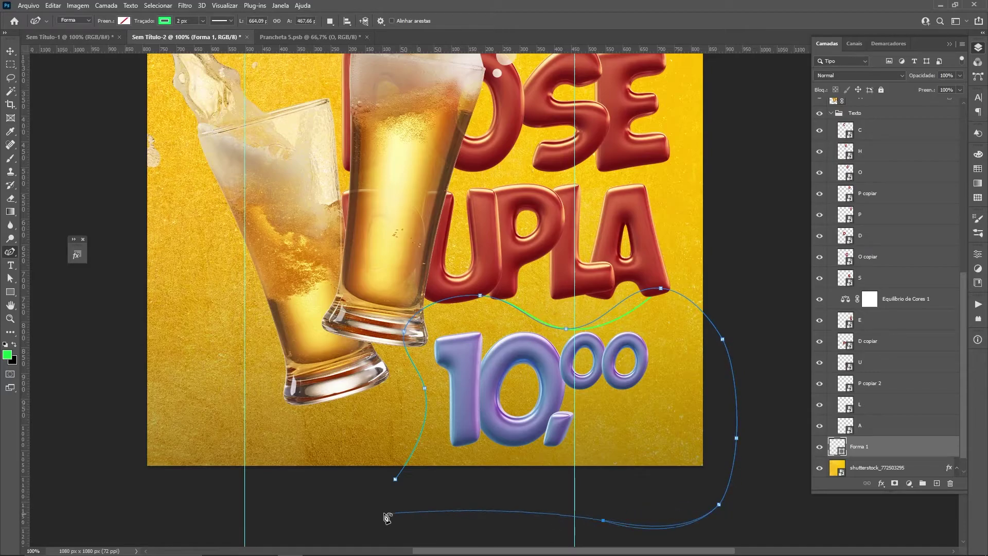
left_click(397, 479)
left_click(12, 55)
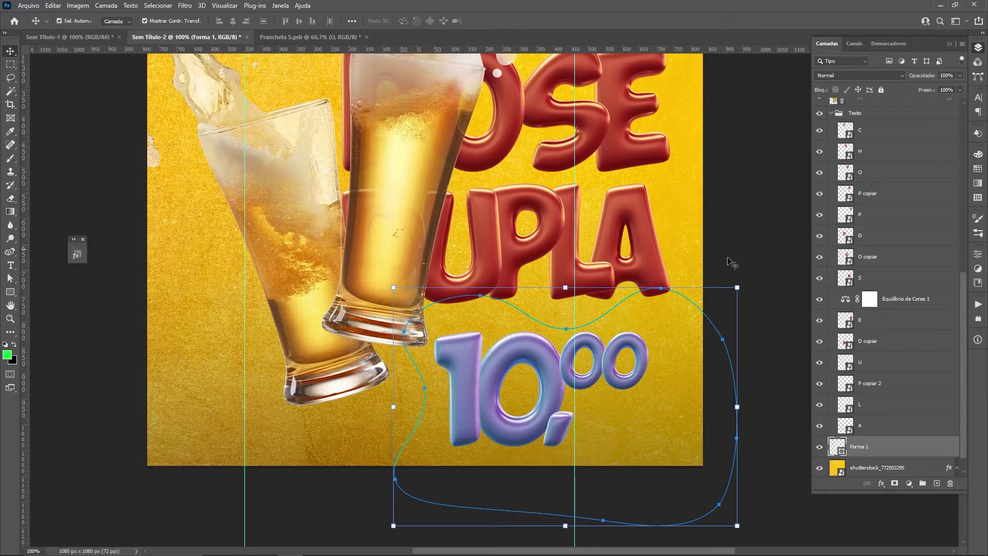
Pull the top edge's middle anchor upward to reshape the wave
key("p")
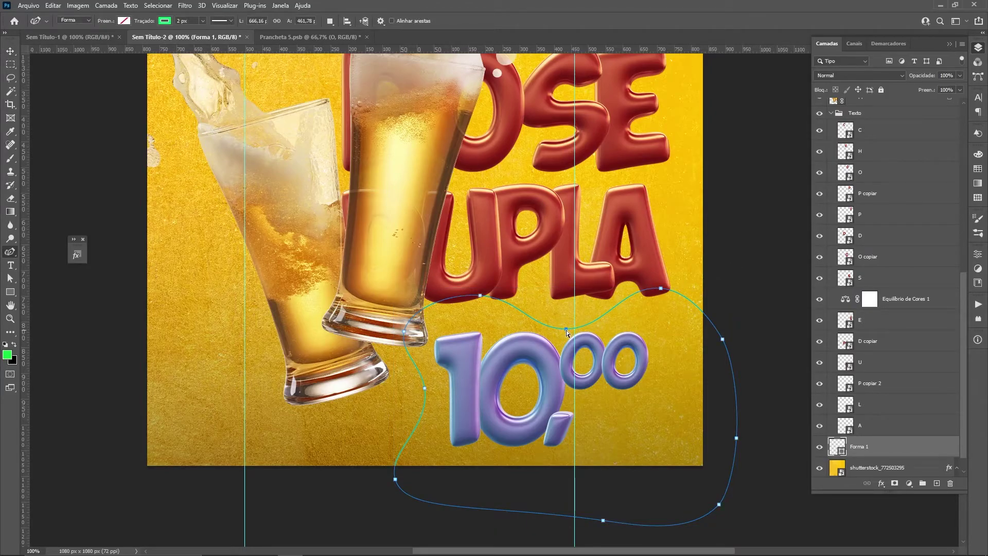
left_click_drag(568, 333, 568, 315)
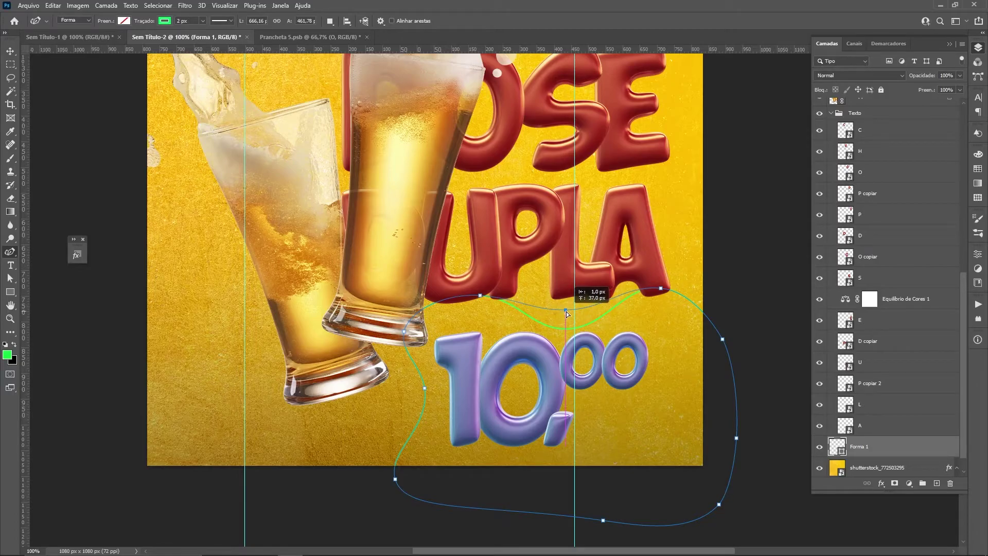
left_click_drag(566, 311, 566, 310)
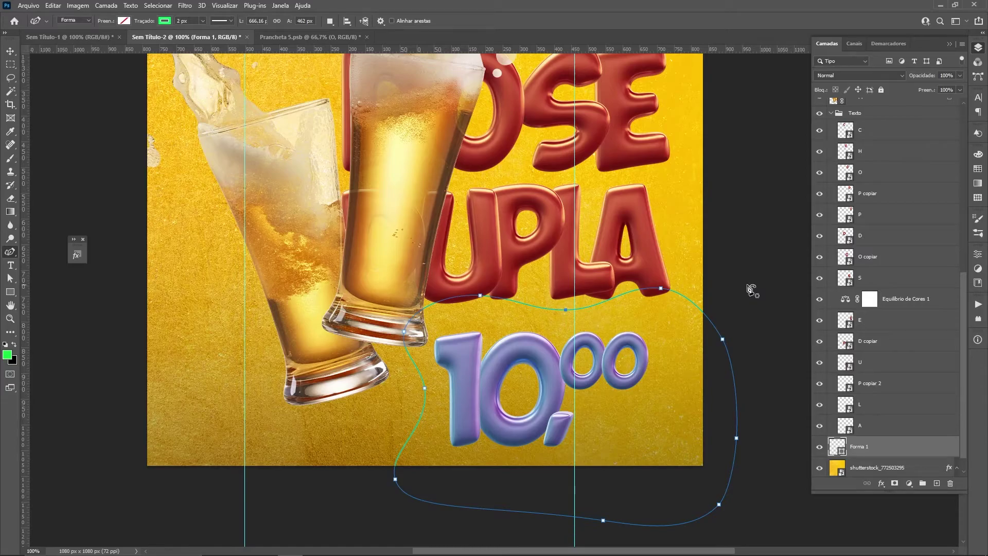
key("Return")
Fill the wavy shape with dark blue
key("u")
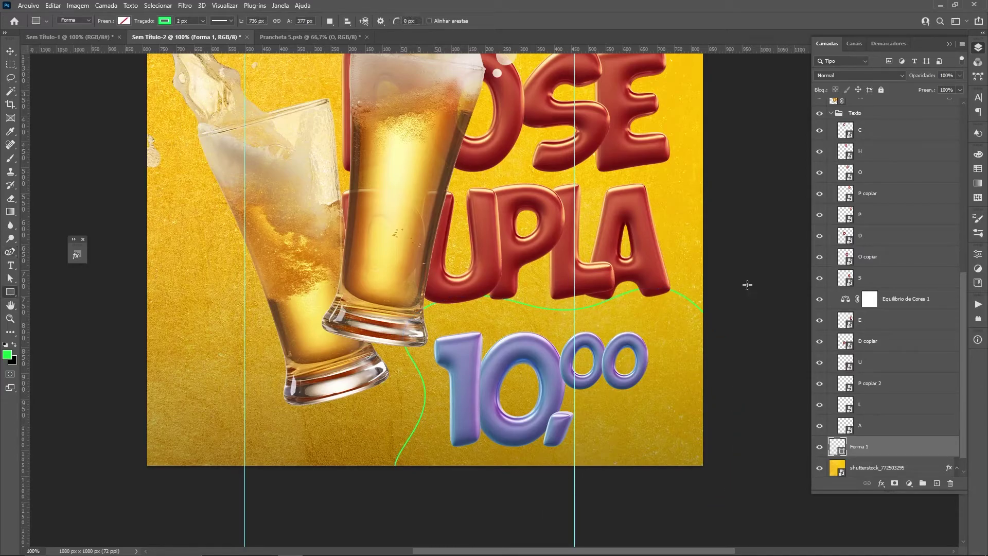
left_click(124, 22)
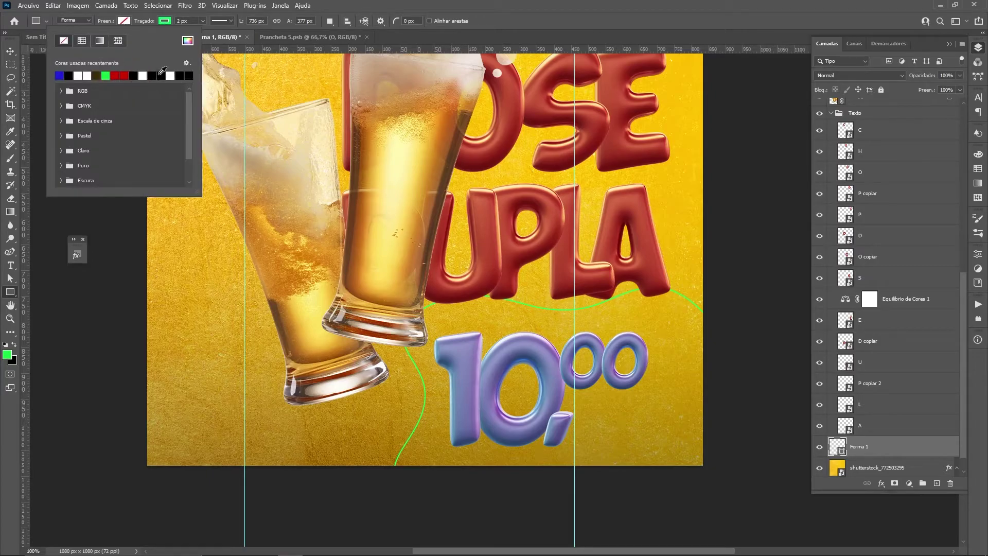
left_click(187, 41)
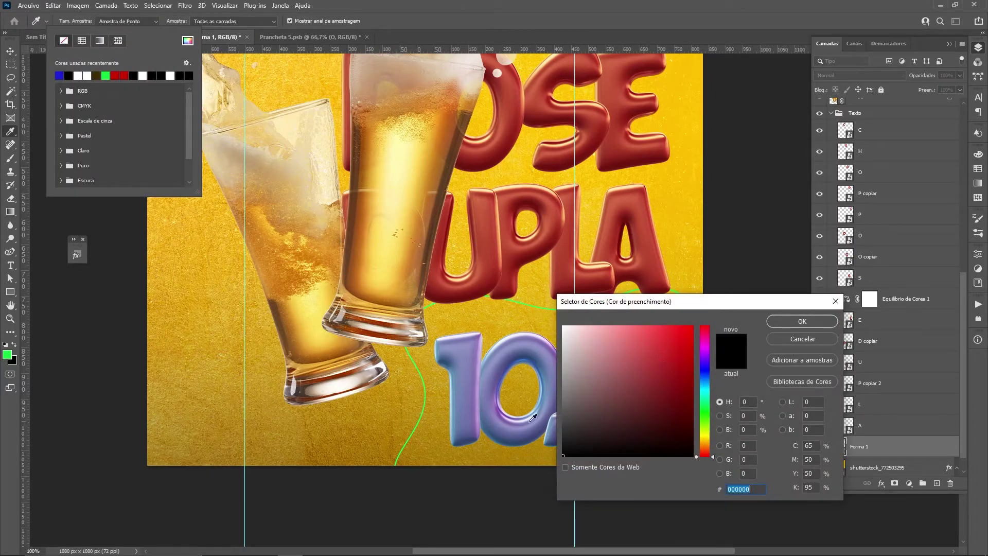
left_click(528, 416)
mouse_move(652, 425)
left_mouse_down()
mouse_move(657, 383)
mouse_move(672, 382)
left_mouse_up()
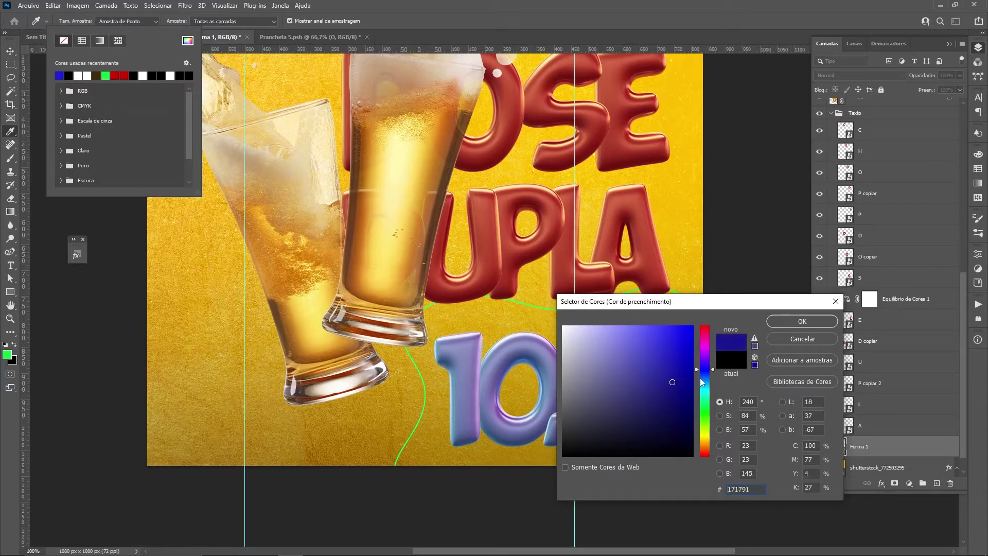
left_click(802, 323)
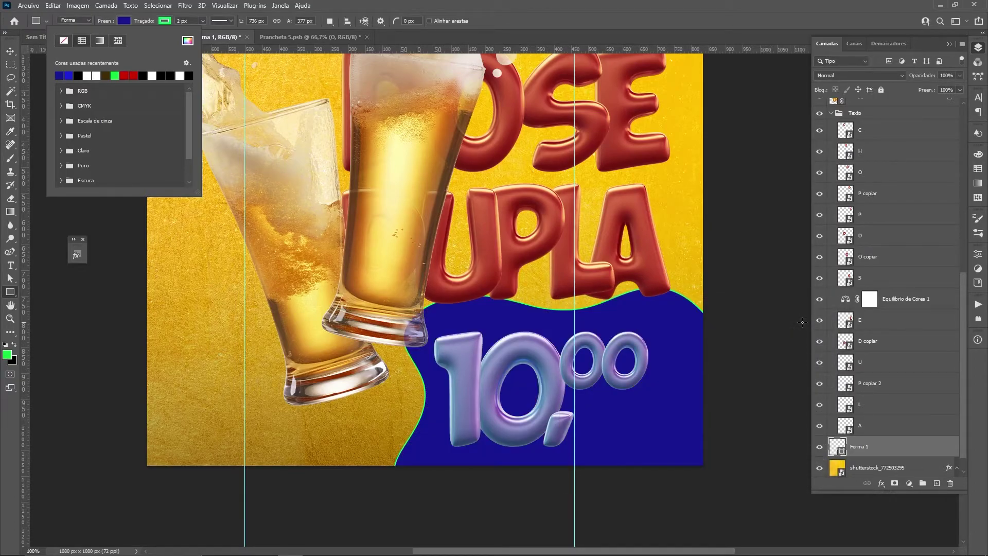
Change the wave's outline from green to light cyan 00baff
left_click(164, 21)
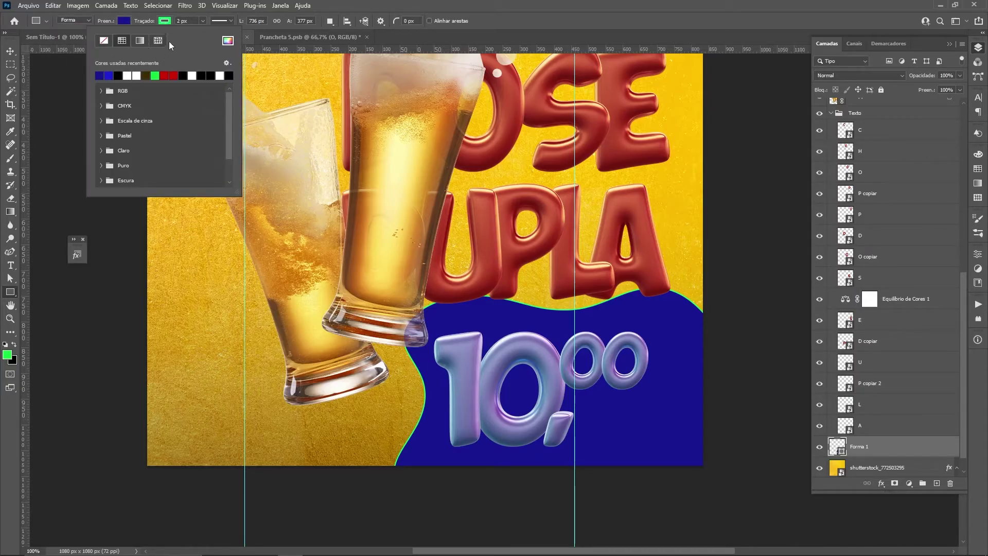
left_click(226, 41)
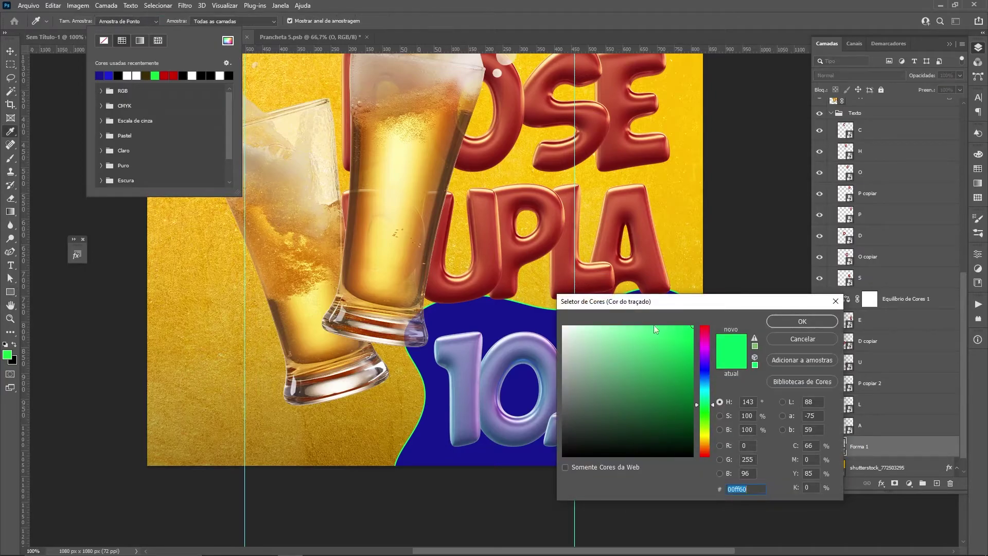
left_click(703, 385)
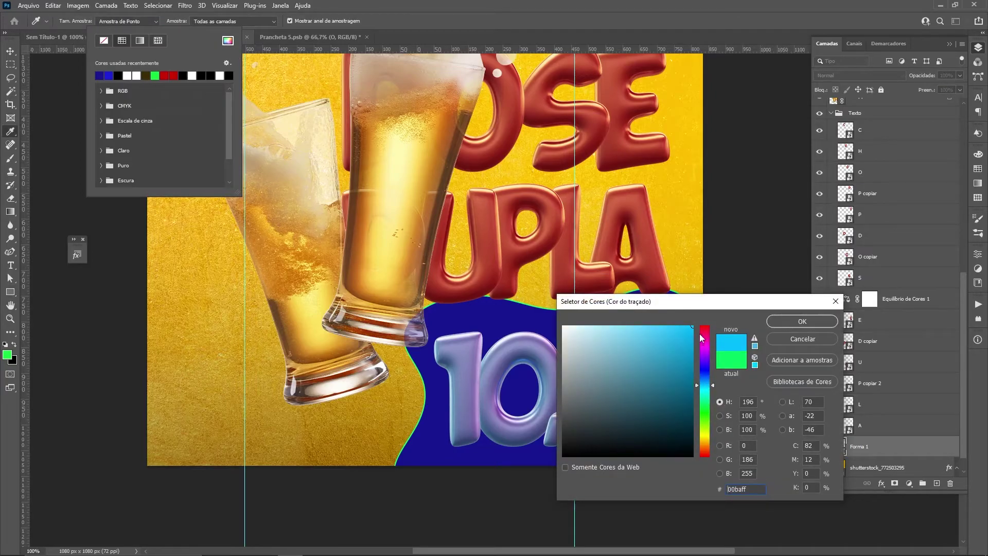
left_click(802, 321)
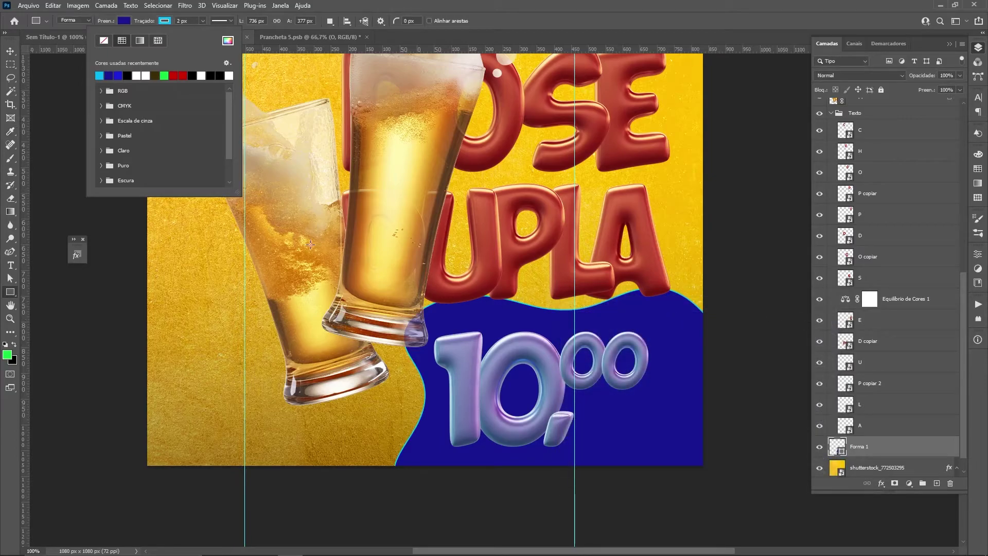
Group the price digit layers and name the group 'preço'
key("v")
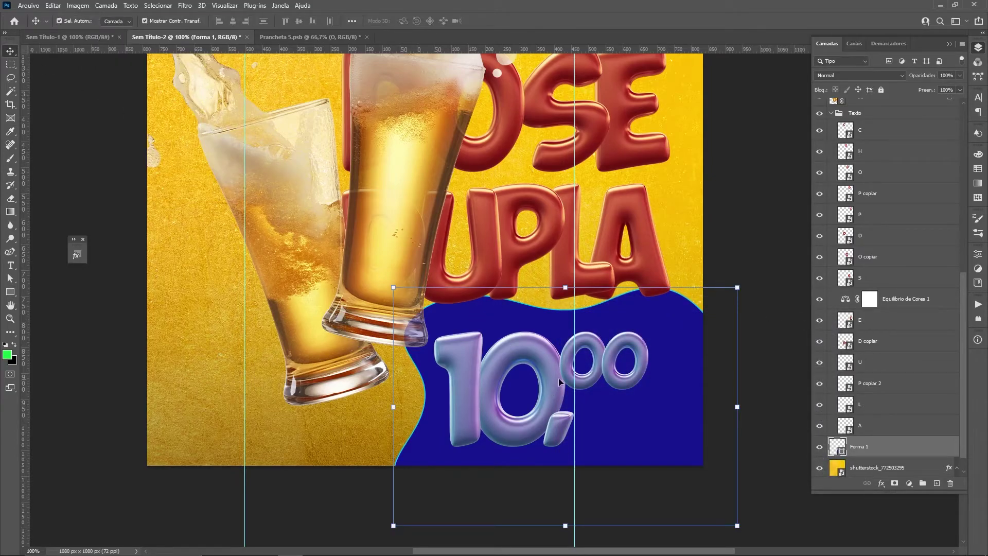
left_click(555, 385)
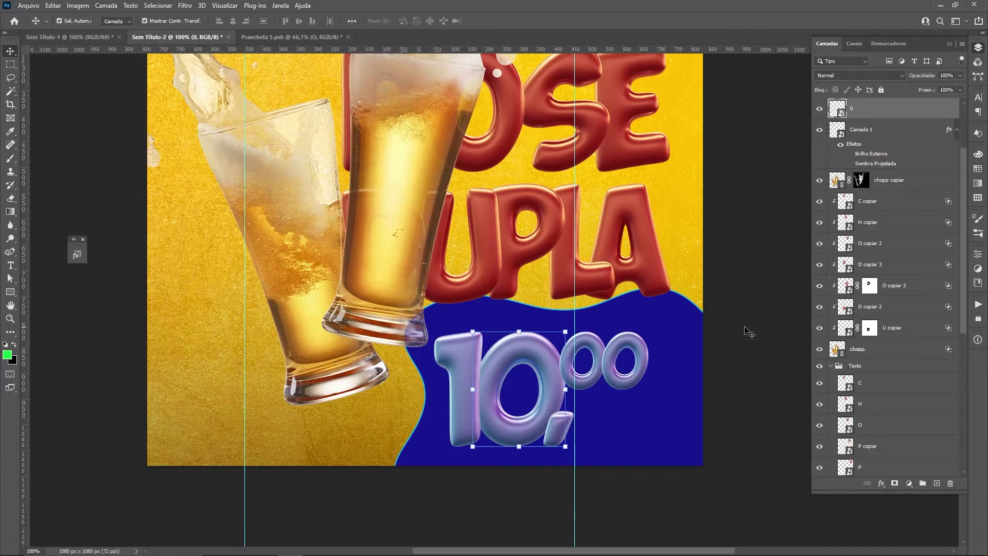
left_click_drag(624, 352, 507, 342)
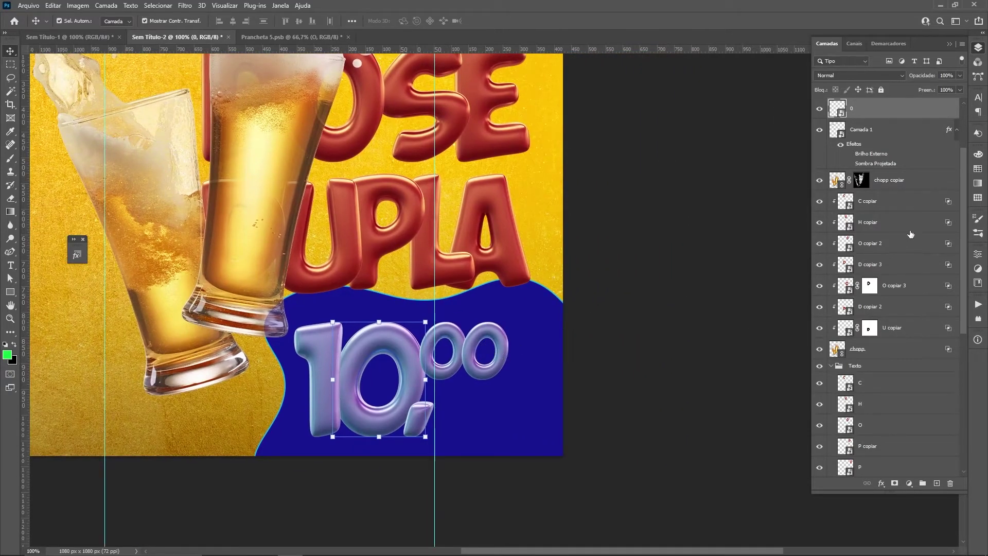
scroll(871, 185, "up", 3)
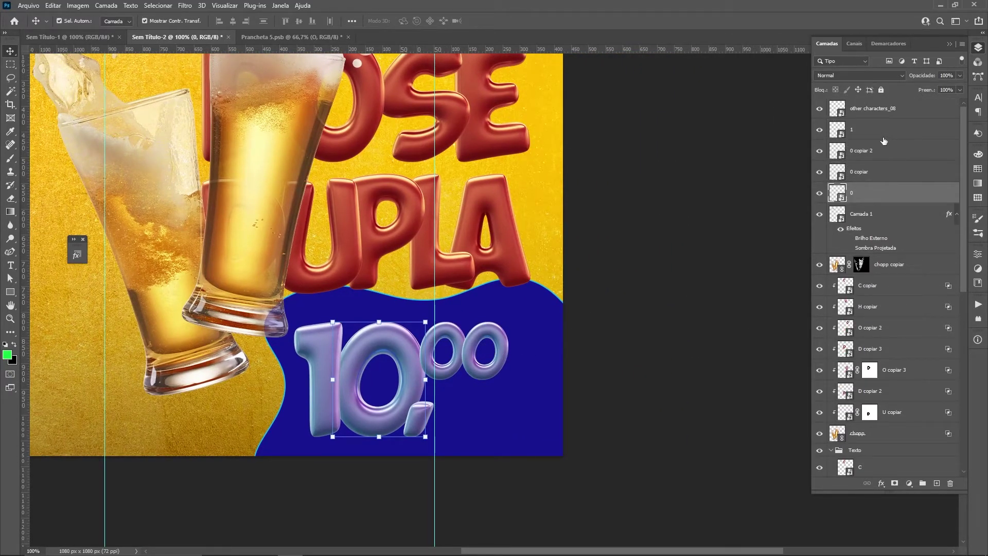
left_click(884, 141)
left_click(877, 197, "shift")
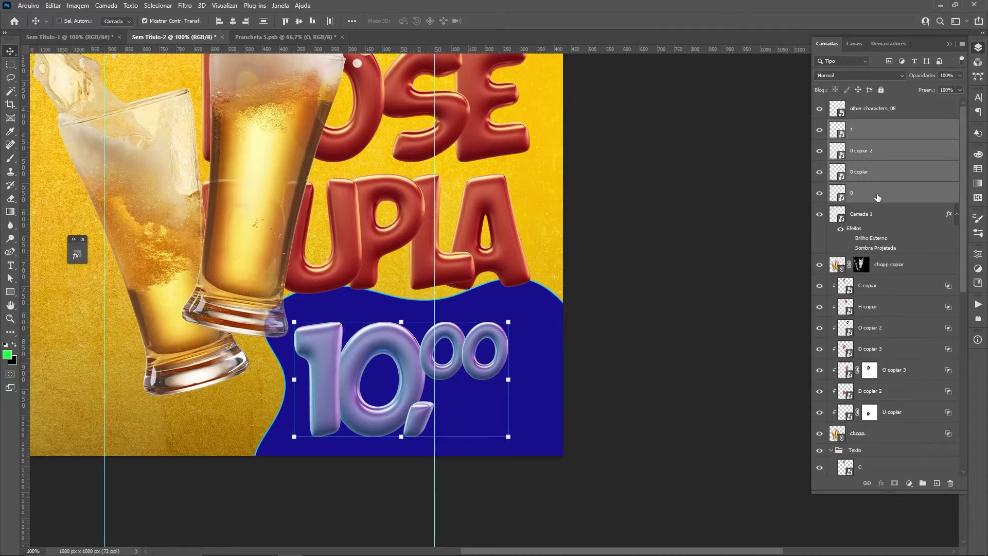
key("ctrl+g")
double_click(853, 126)
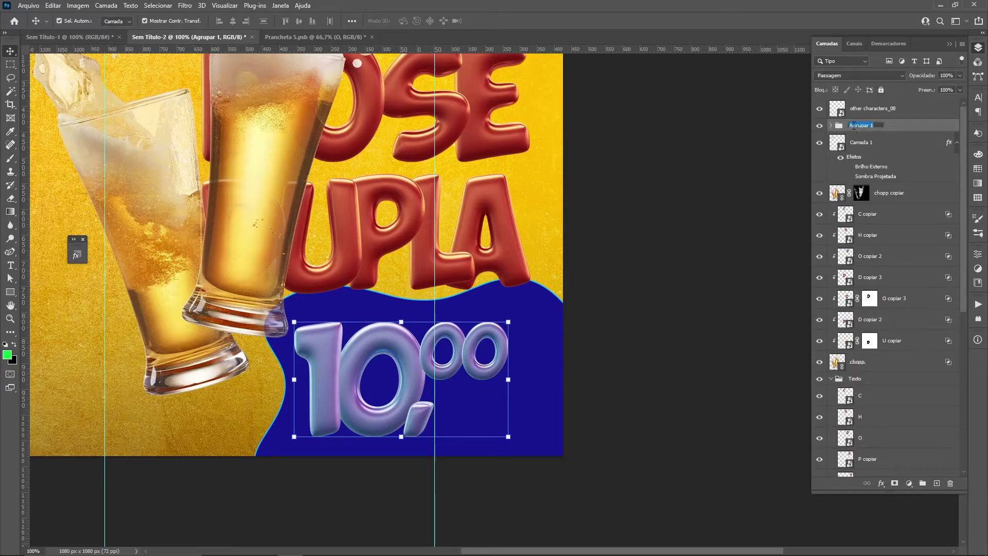
type("preco")
key("Return")
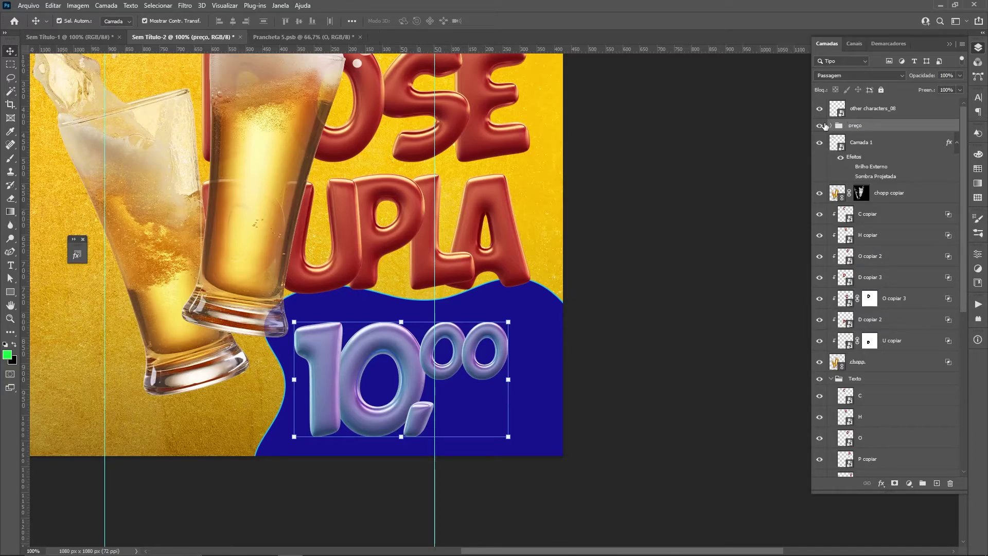
left_click(667, 226)
Set Auto-Select to Group, nudge the preço group right, and move the comma layer into it
left_click_drag(498, 282, 588, 288)
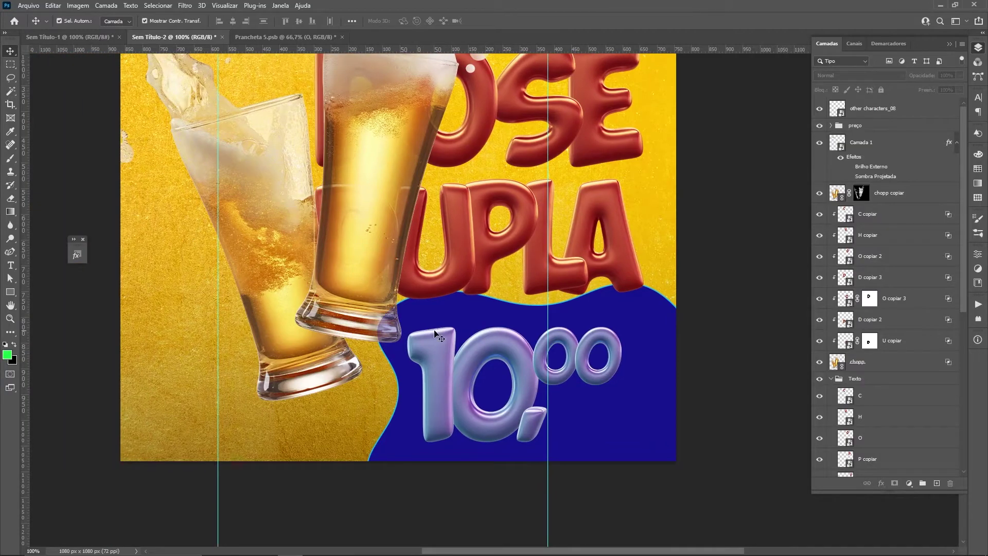
left_click(115, 21)
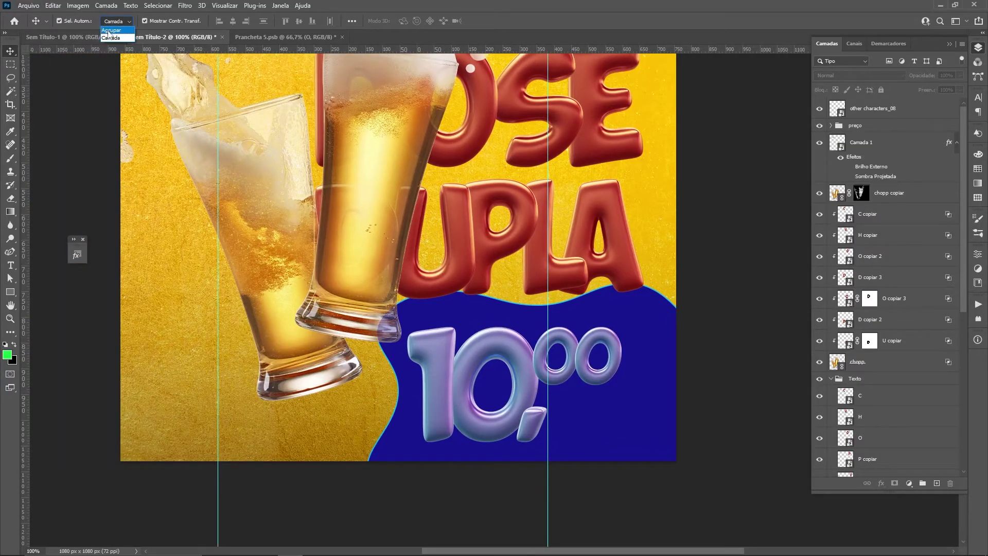
left_click(114, 30)
left_click(497, 353)
mouse_move(493, 349)
left_mouse_down()
mouse_move(504, 343)
mouse_move(487, 346)
left_mouse_up()
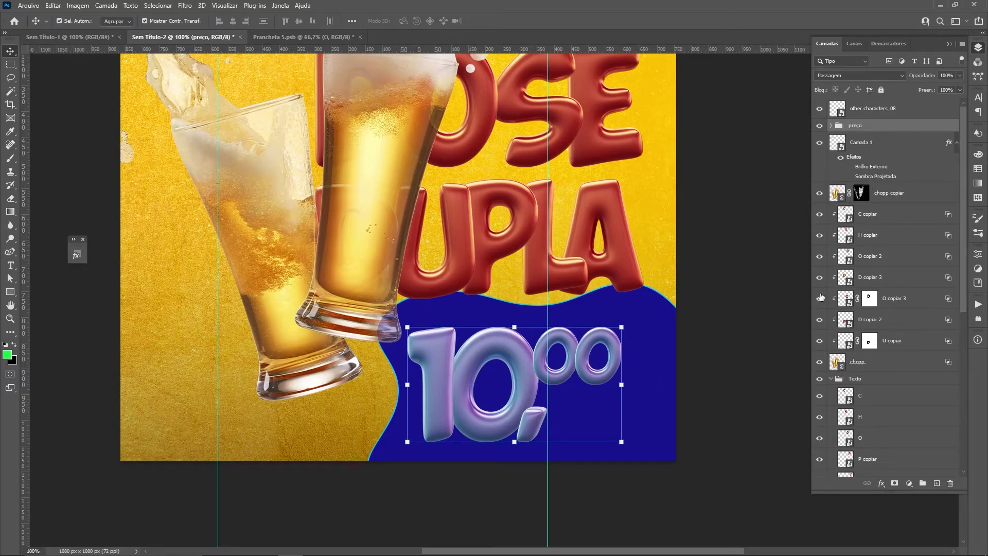
left_click(531, 424)
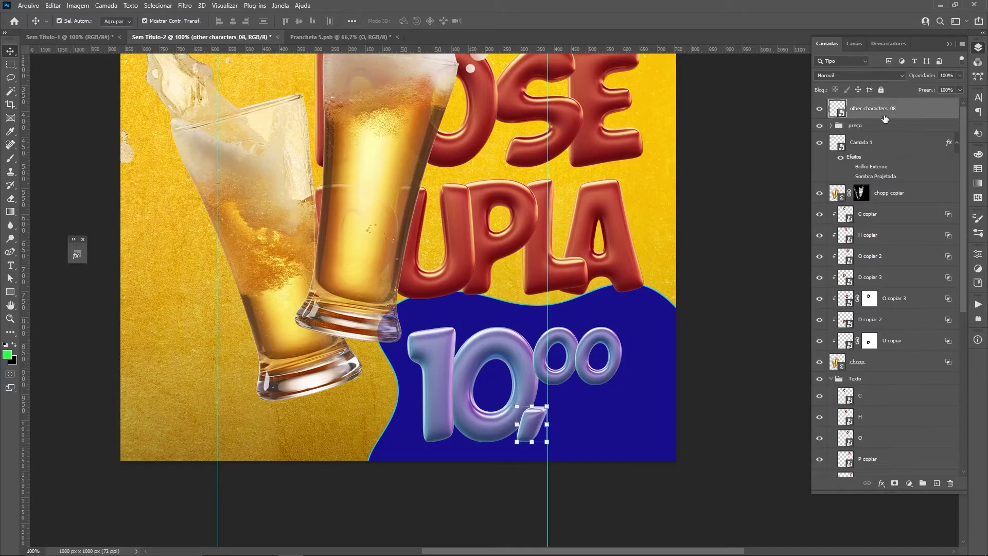
left_click_drag(879, 109, 874, 125)
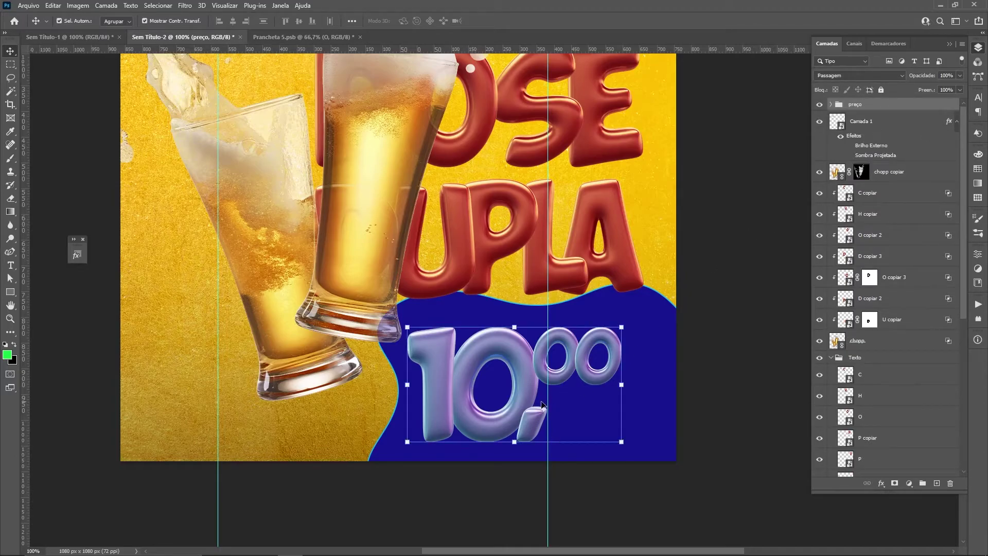
Finish placing the comma in preço and add a Channel Mixer (Misturador de Canais) adjustment layer
left_click_drag(502, 348, 518, 345)
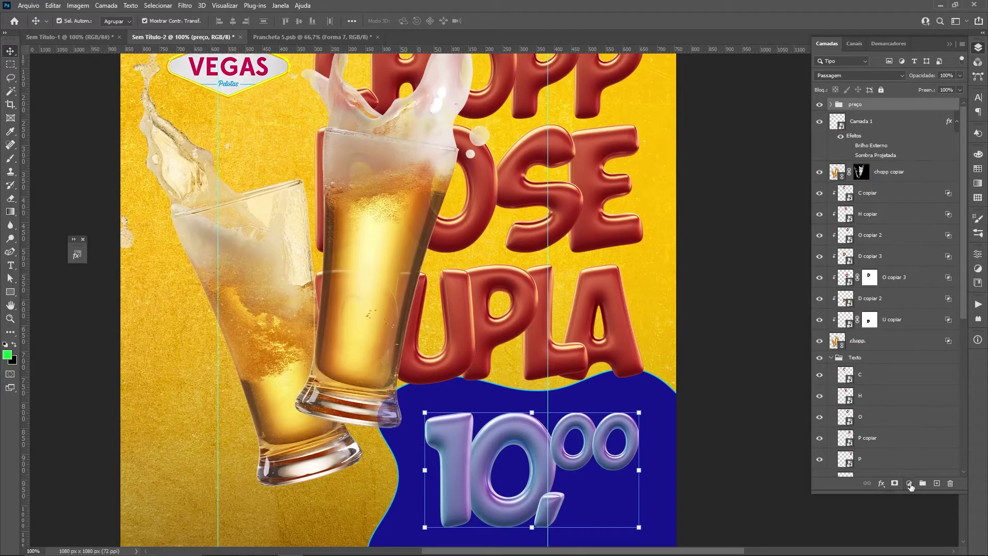
left_click(910, 484)
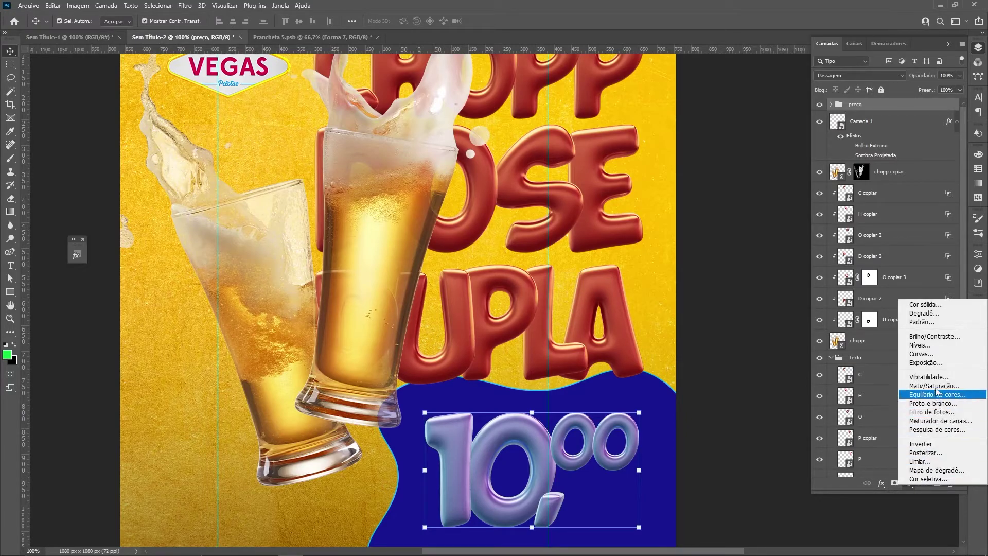
left_click(939, 429)
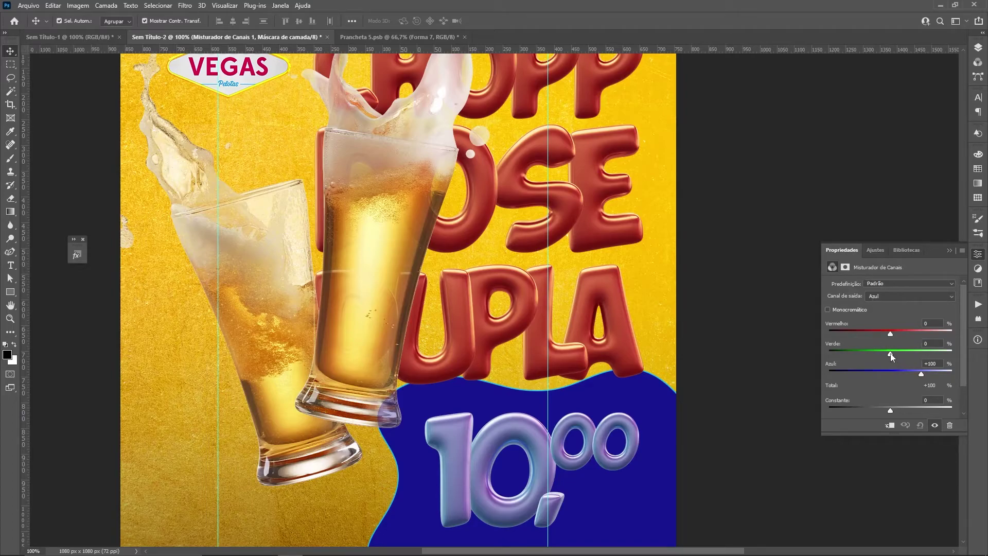
In the Channel Mixer raise Green to +68, clip it to the price group, and lower Blue slightly
left_click_drag(890, 353, 912, 365)
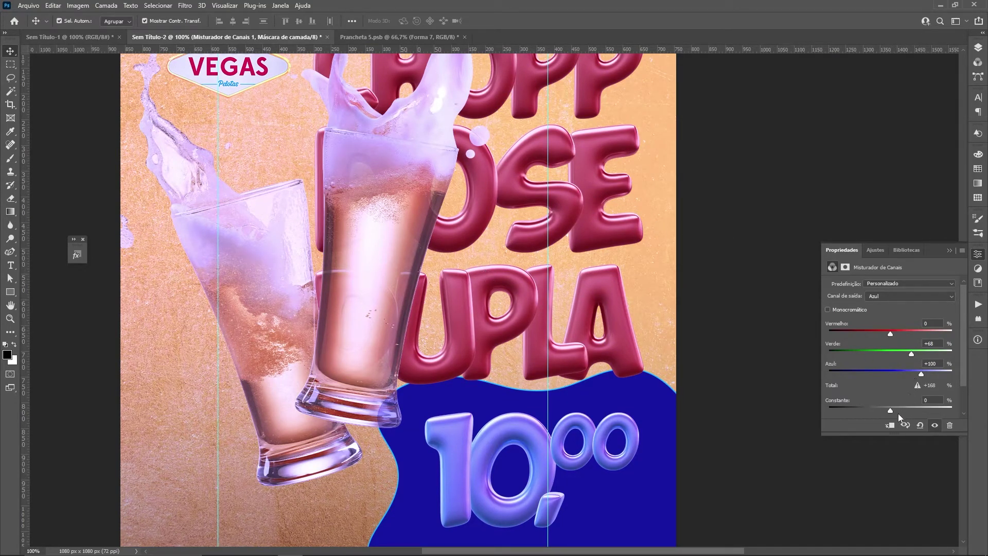
left_click(890, 426)
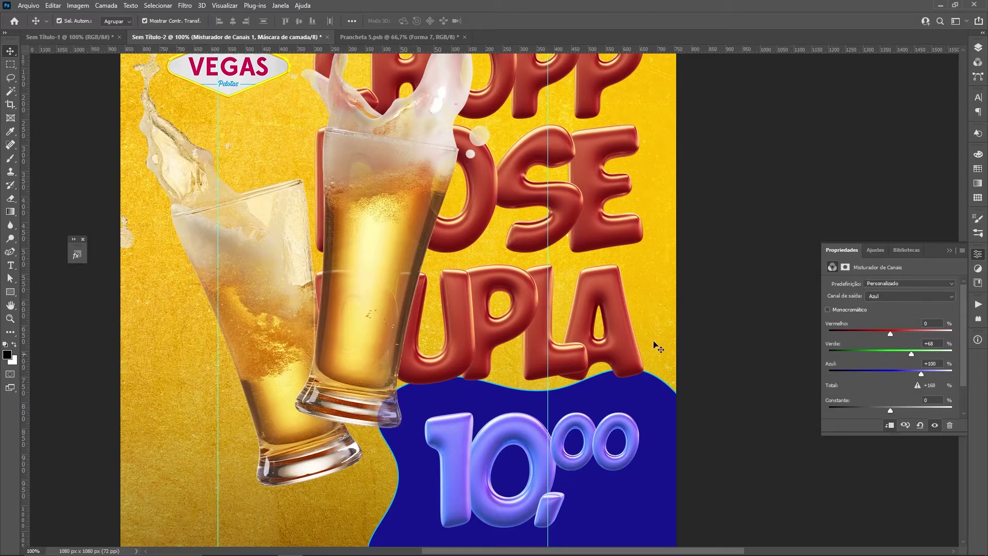
left_click(978, 47)
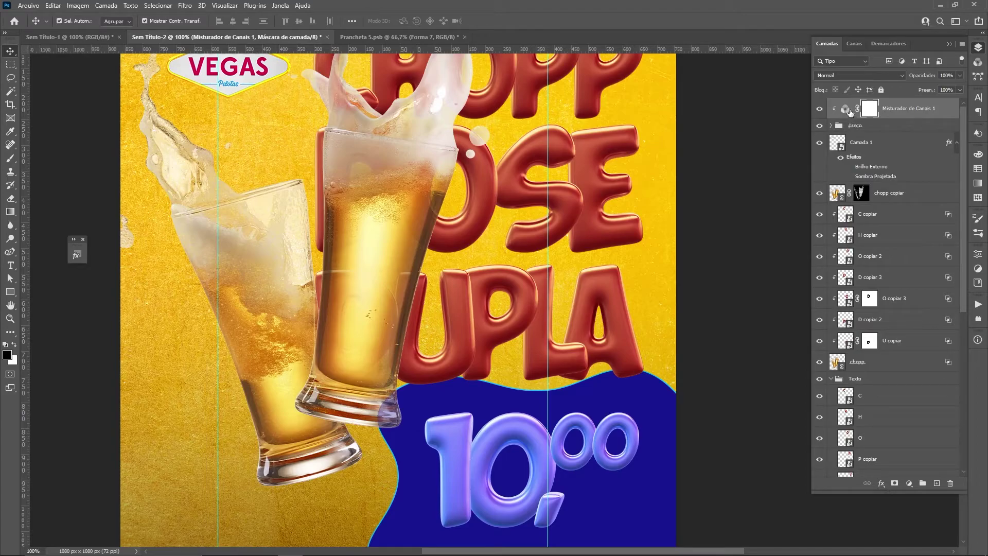
double_click(845, 111)
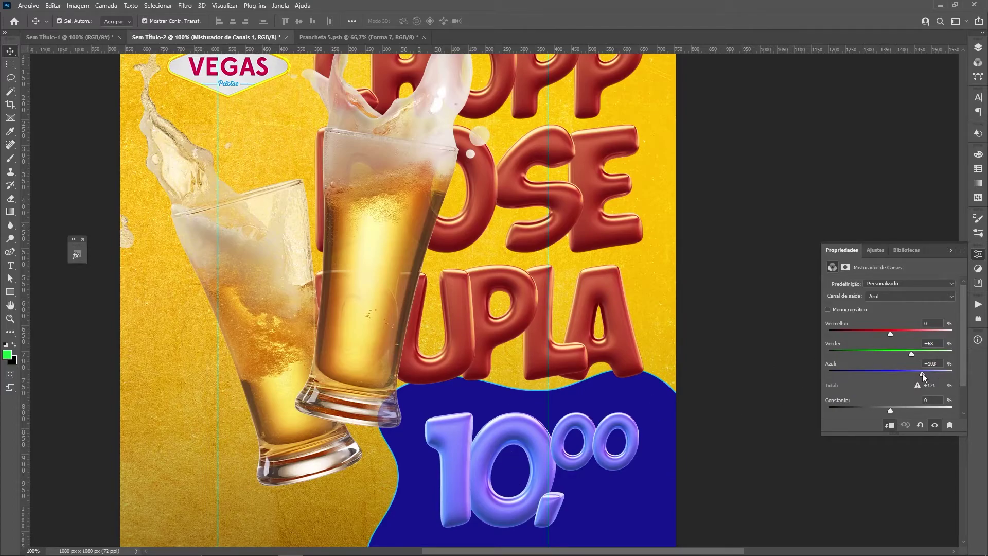
left_click_drag(931, 373, 928, 376)
key("backslash")
left_click(978, 47)
scroll(608, 510, "down", 2)
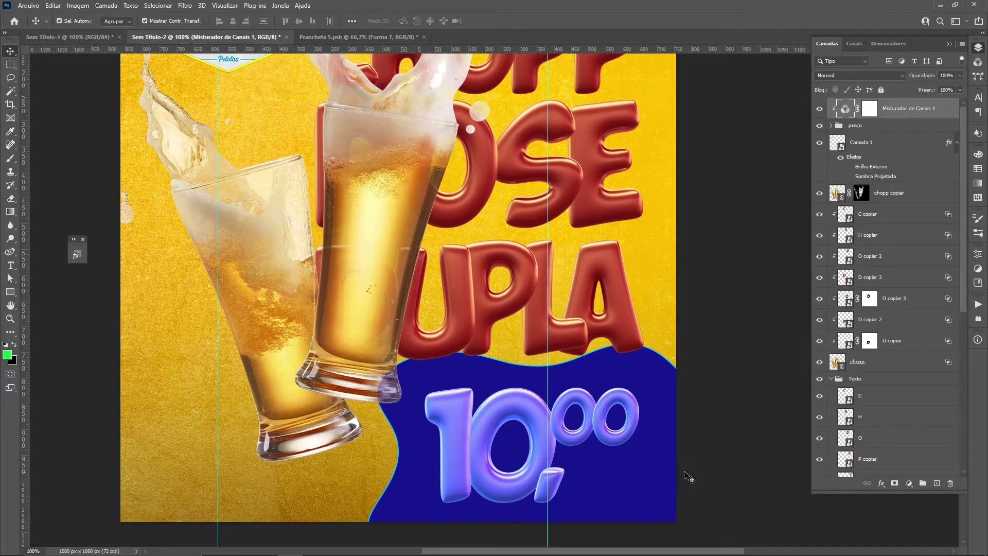
left_click(672, 465)
Change the wave shape's fill to deep purple 3a1791
key("u")
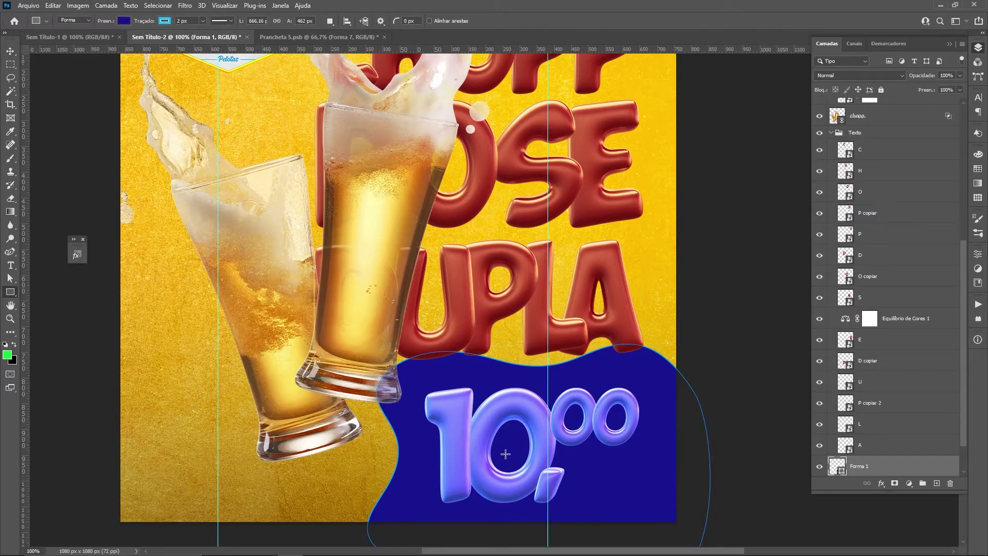
left_click(125, 21)
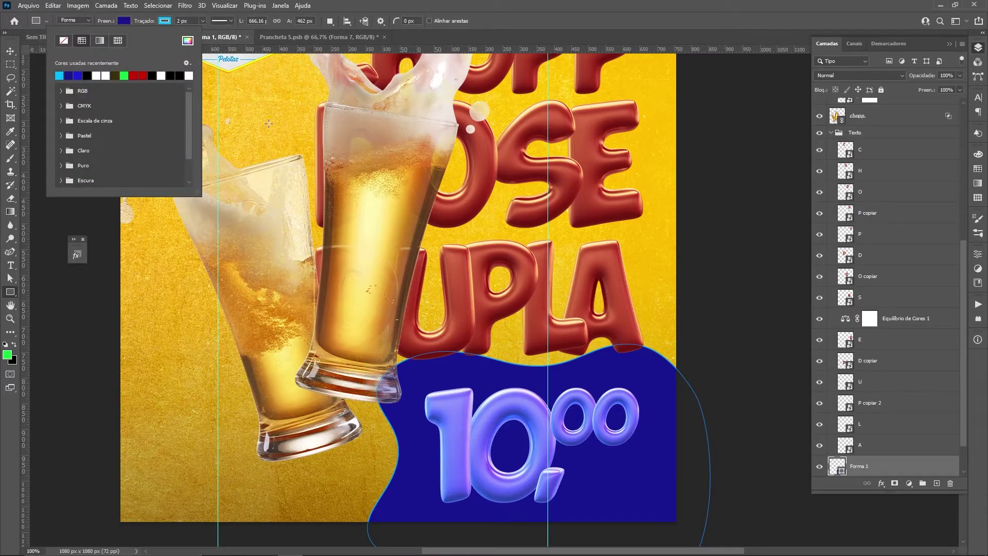
left_click(187, 41)
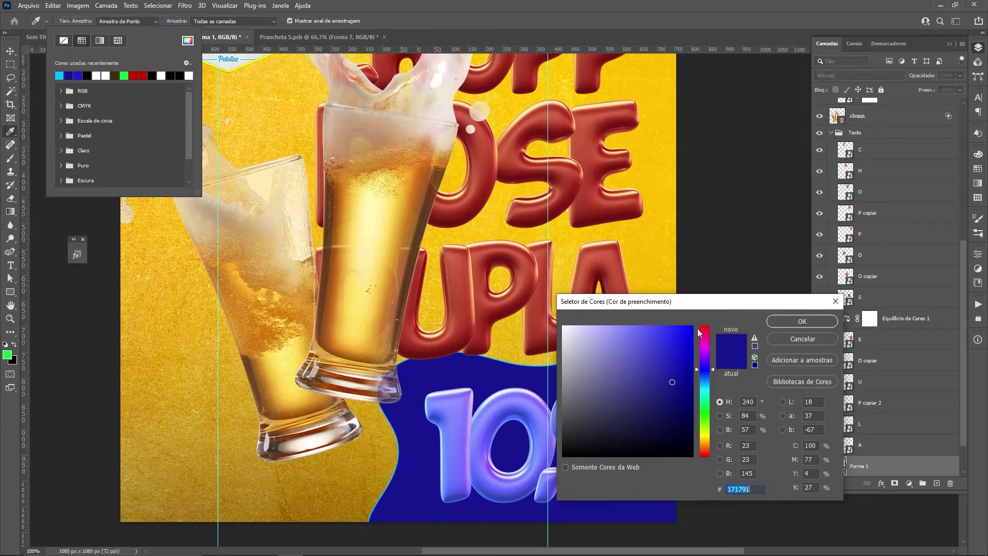
left_click_drag(712, 369, 713, 365)
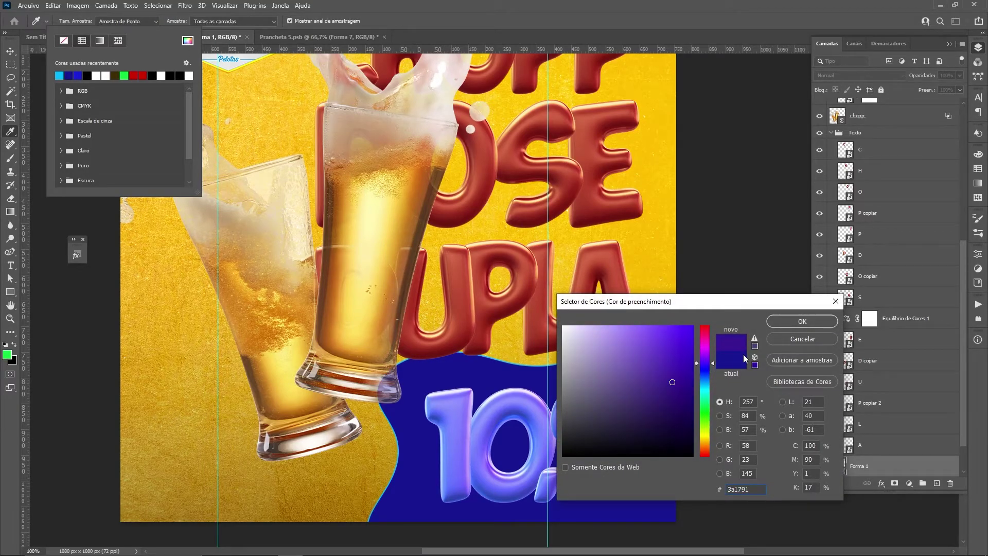
left_click(807, 320)
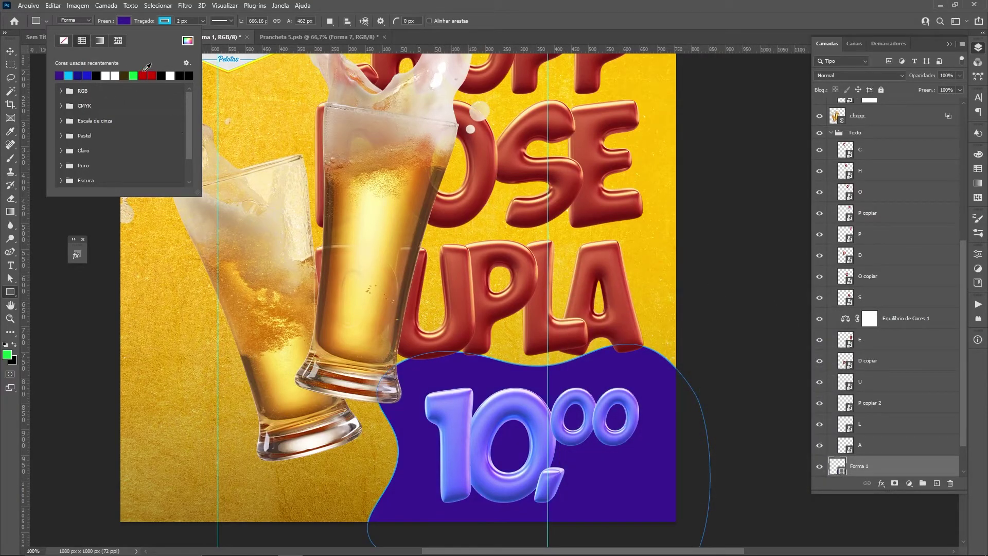
left_click(10, 52)
Zoom in on the price and type '19 ÁS 21H' beside it
left_click(776, 304)
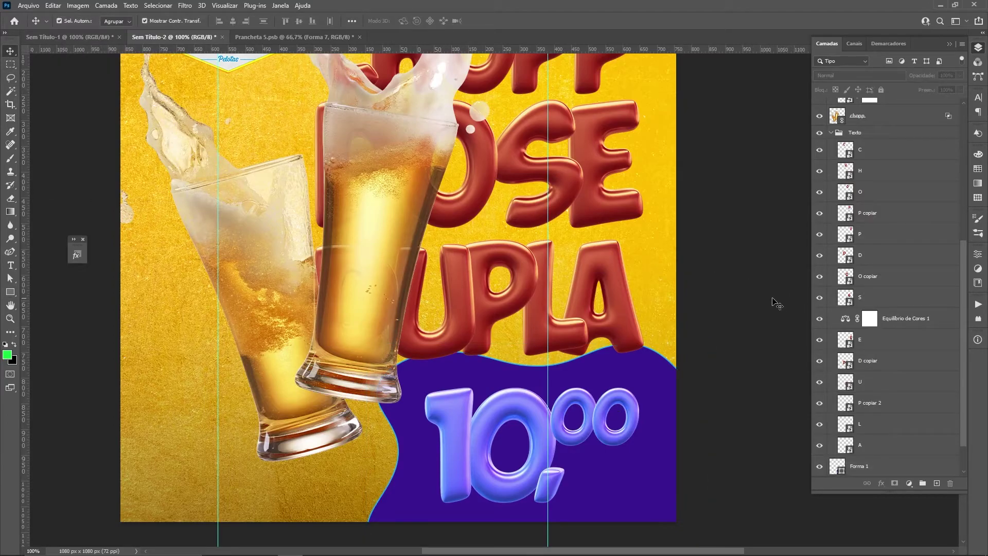
key("ctrl+minus")
key("ctrl+minus")
scroll(690, 355, "up", 2)
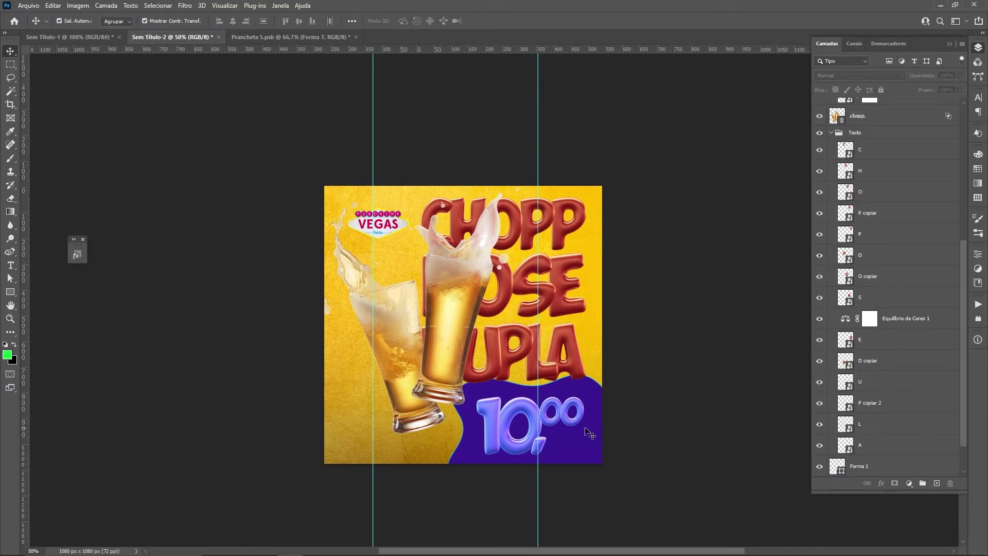
key("z")
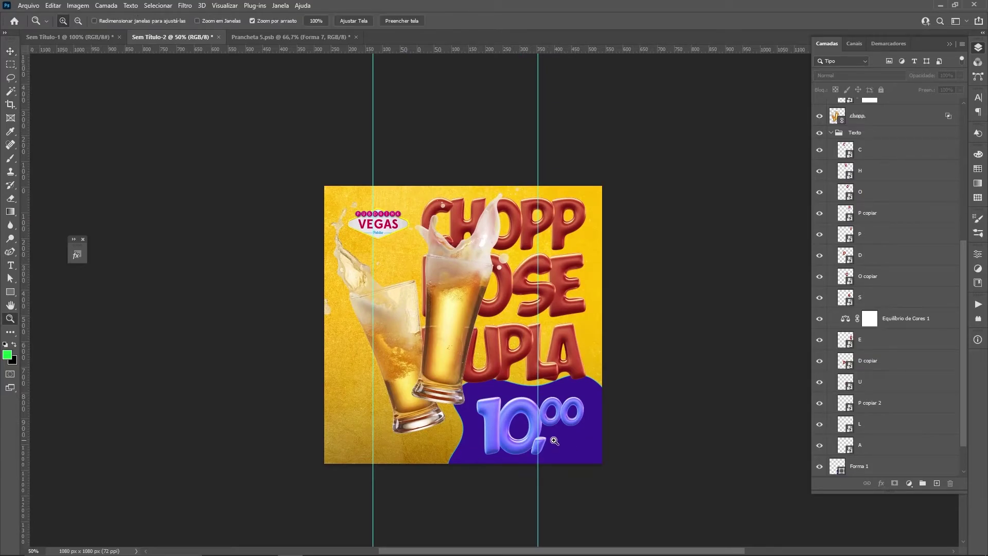
left_click(556, 441)
key("t")
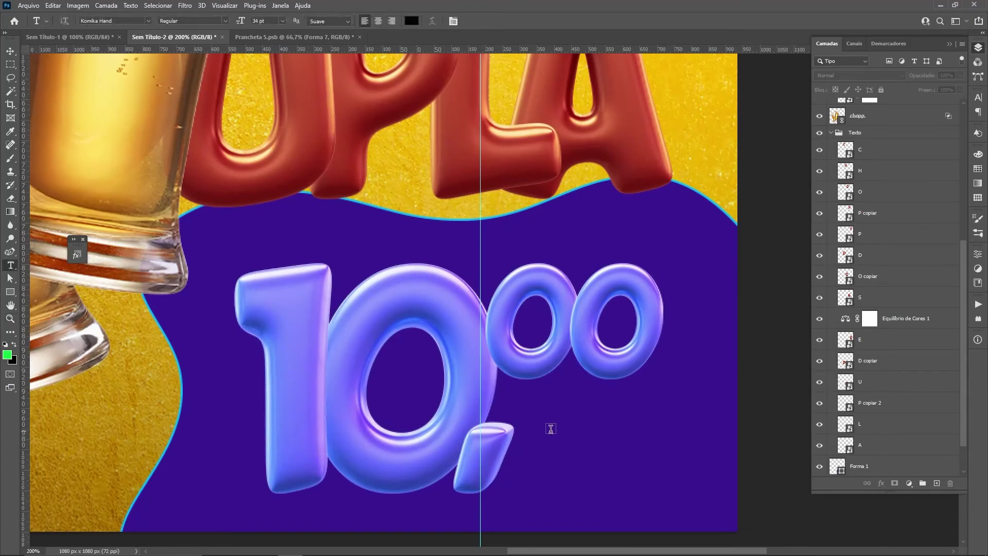
left_click(605, 427)
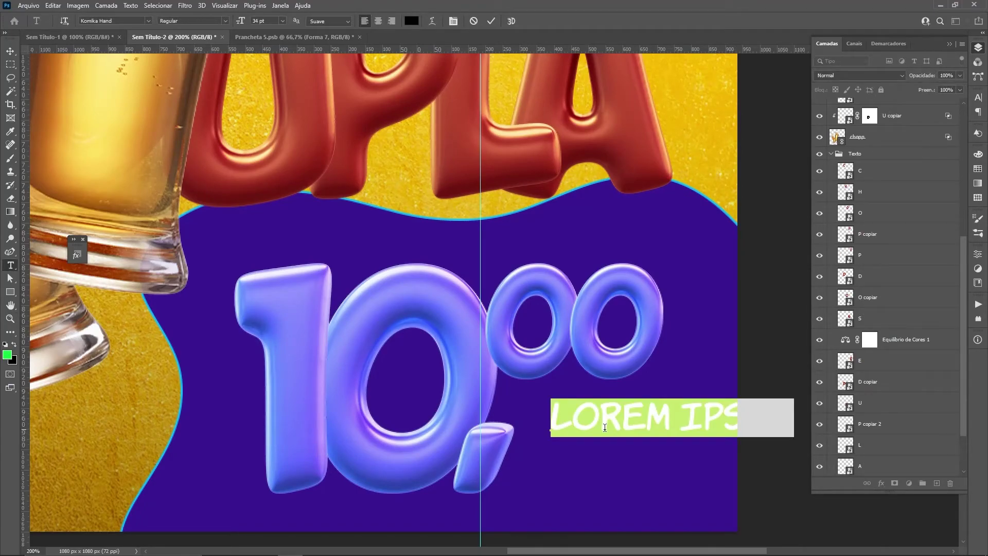
type("19 ")
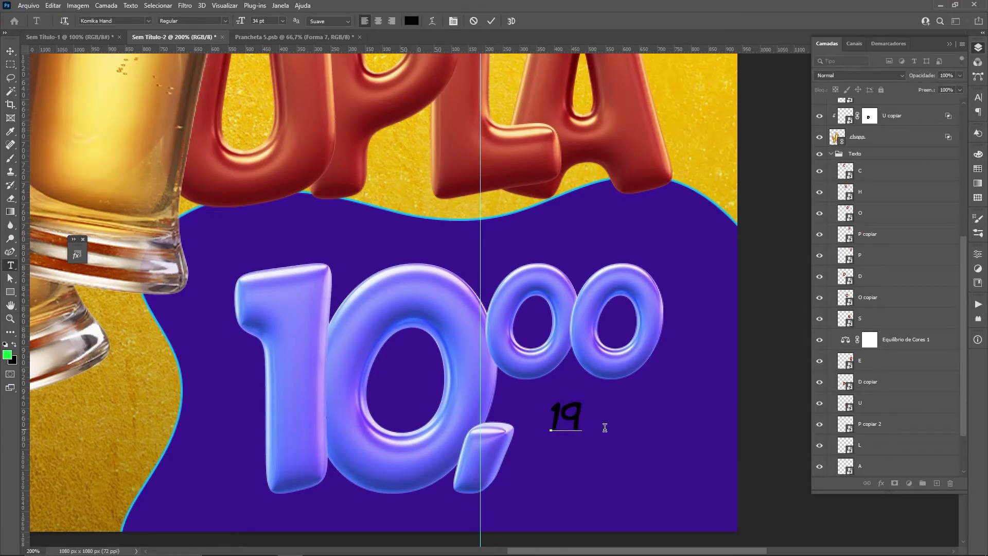
type("ÁS ")
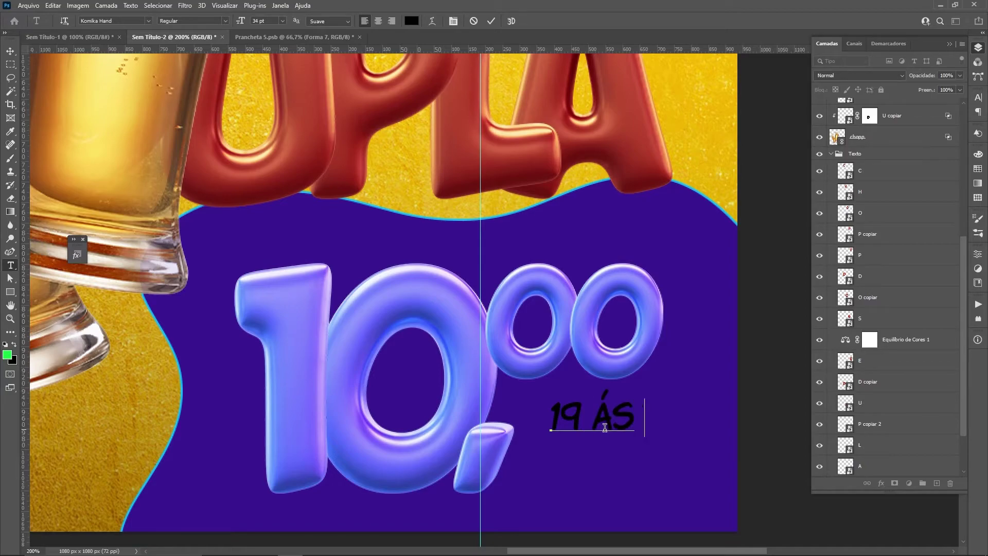
type("21H")
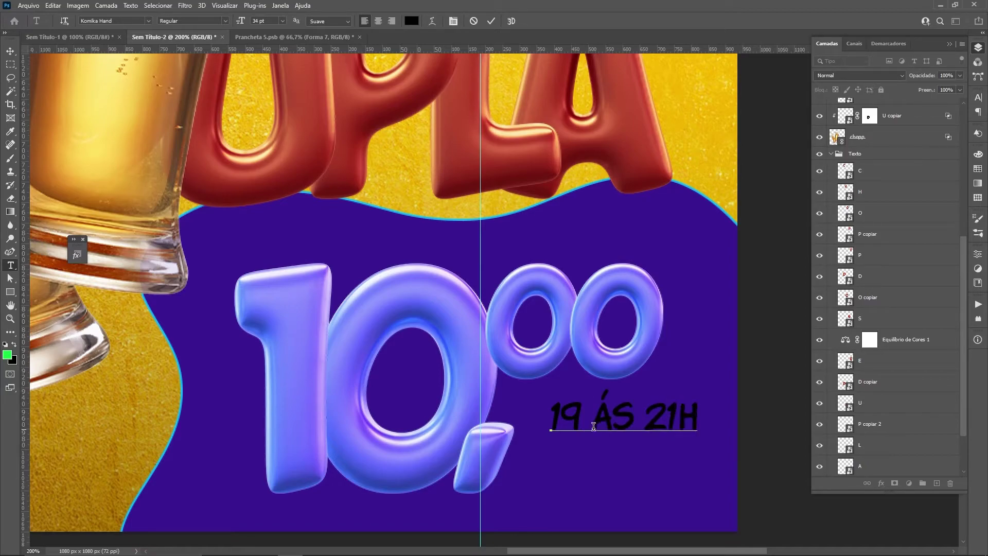
Correct the time text, fixing the hour digits and toggling all caps off
left_click(583, 423)
type("2")
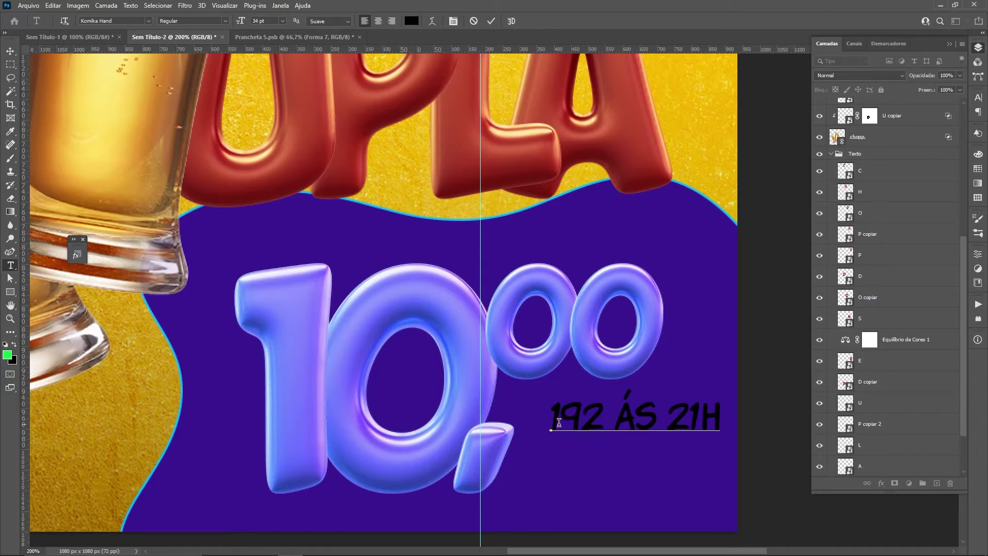
left_click_drag(551, 422, 743, 418)
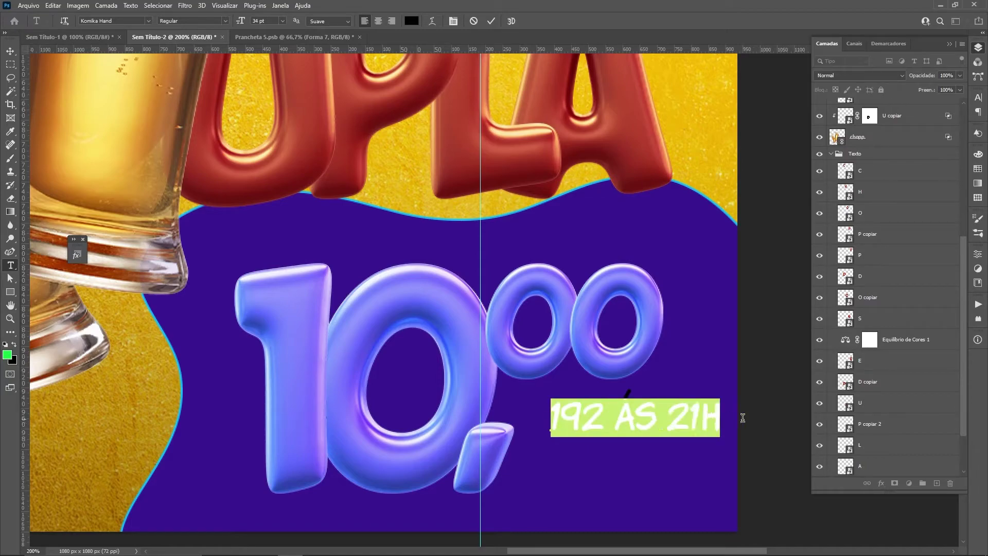
left_click(978, 97)
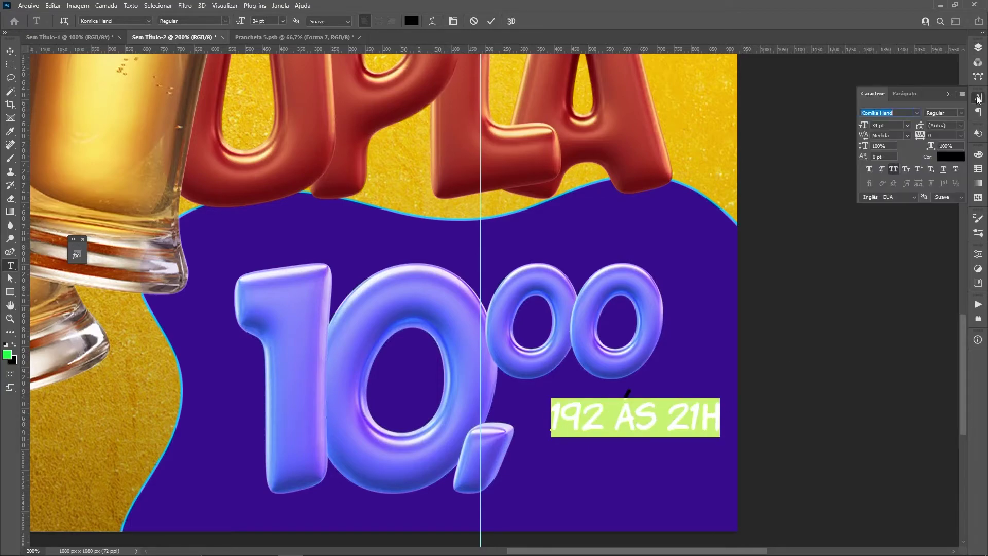
left_click(896, 171)
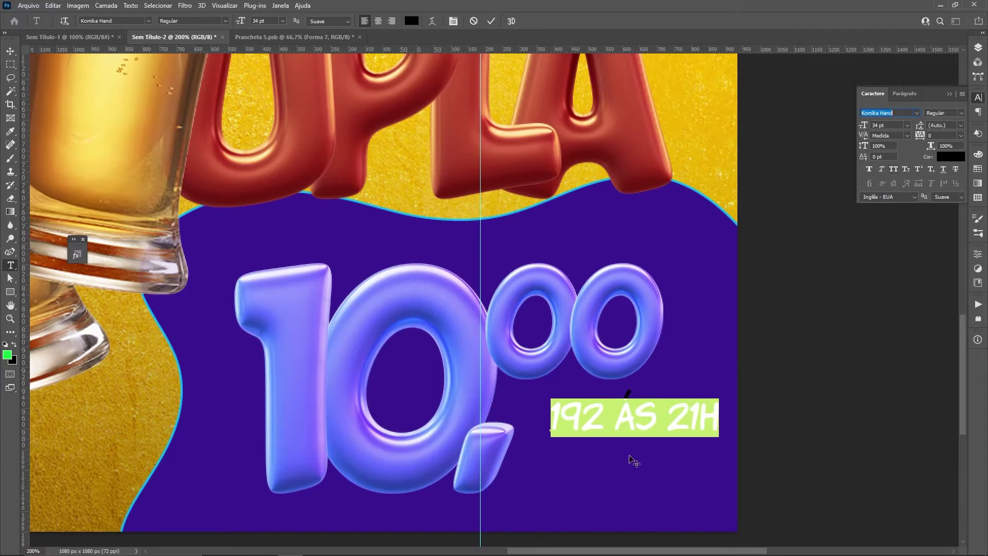
left_click(615, 418)
left_click_drag(595, 418, 586, 423)
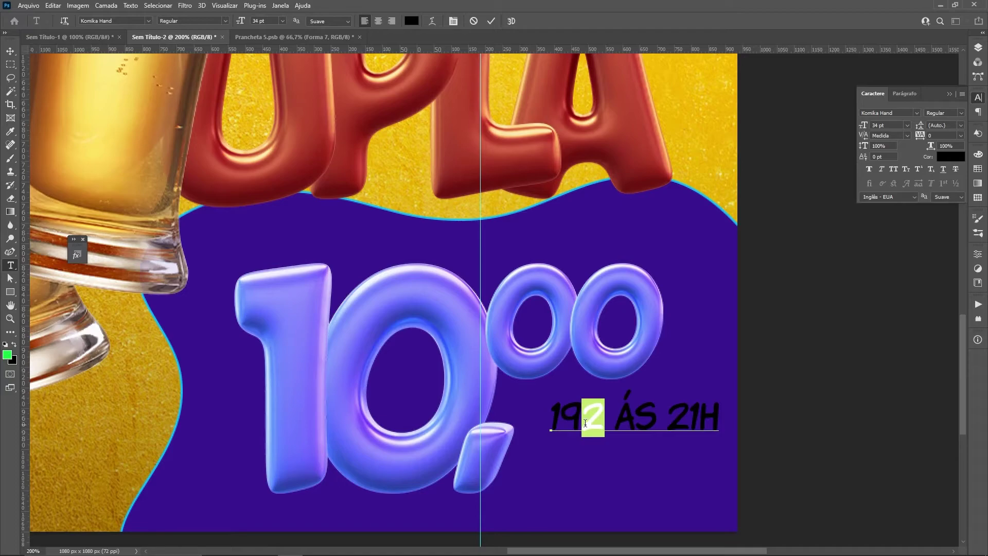
type("H")
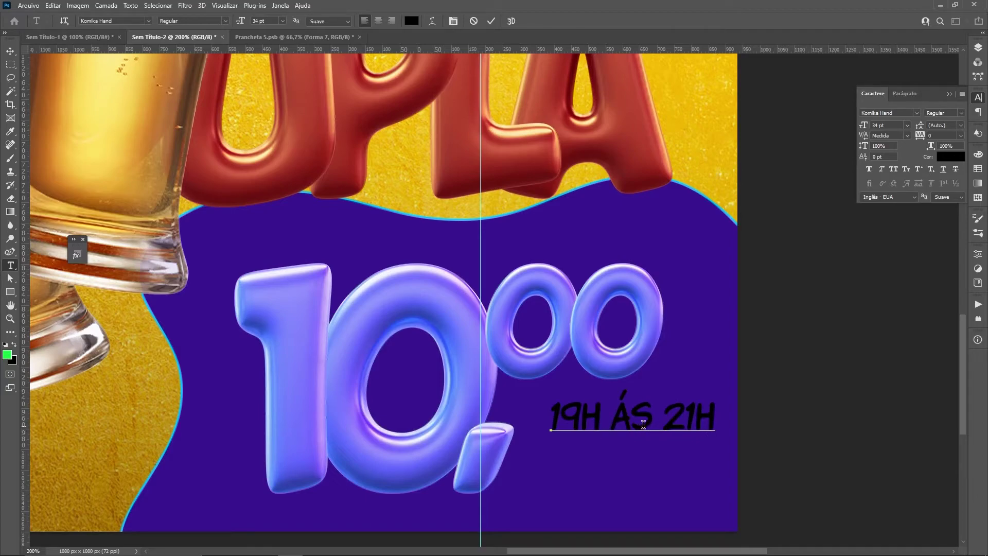
left_click(10, 51)
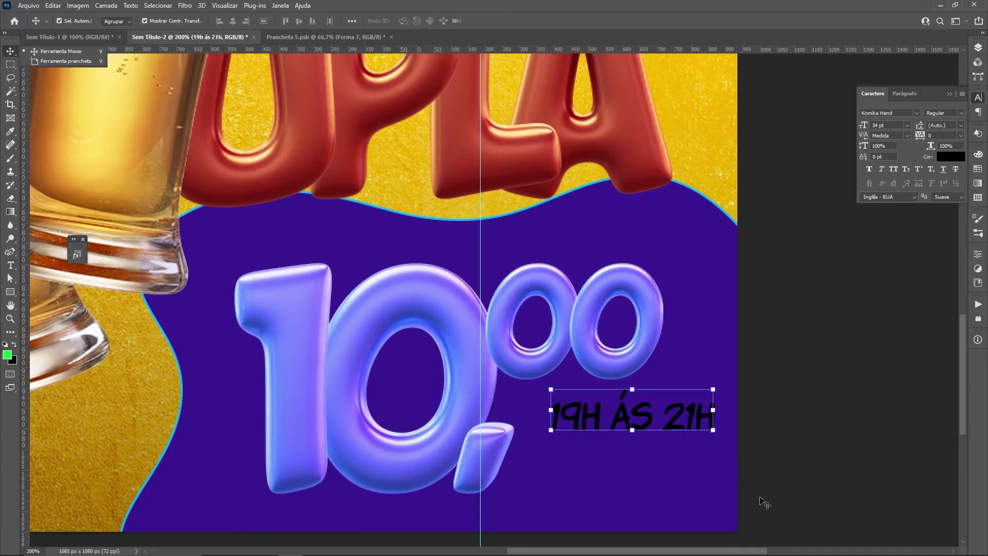
Move the time text beside the comma and set it to Fabetabe font in white (#ffffff)
left_click_drag(680, 420, 661, 426)
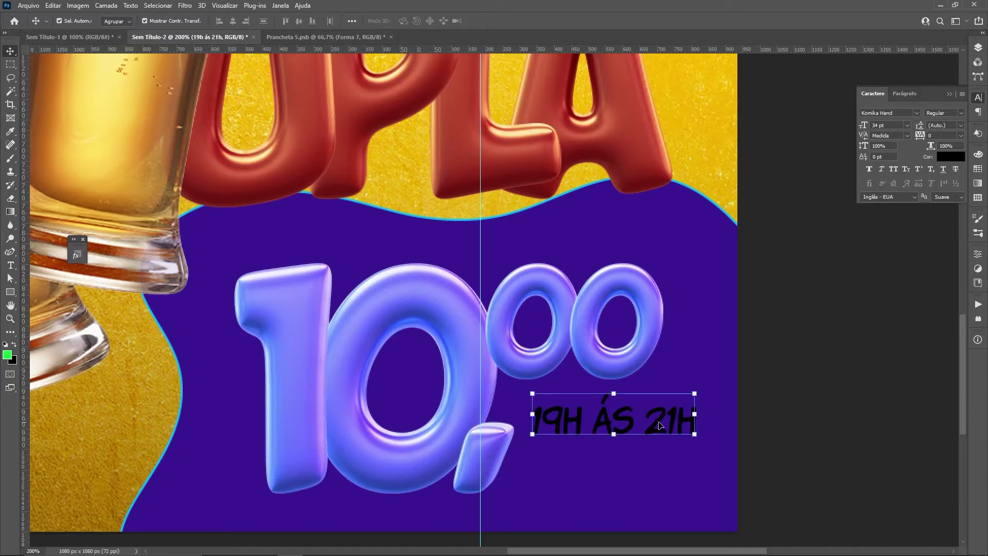
left_click(513, 549)
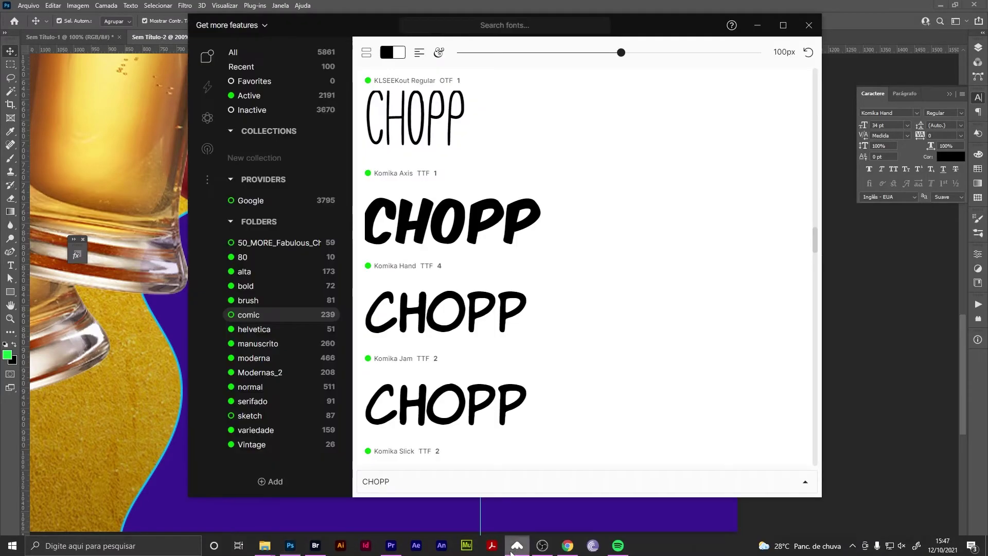
mouse_move(586, 220)
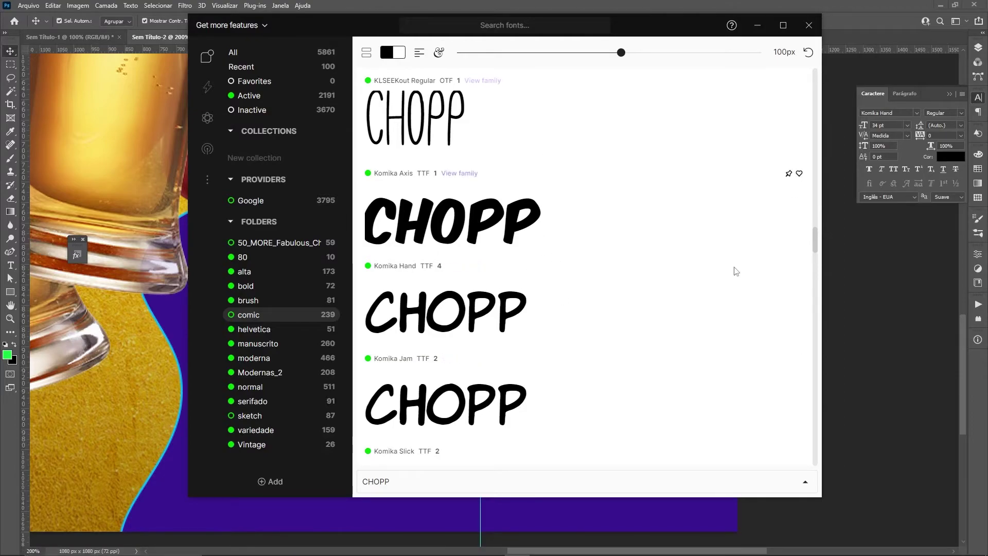
left_click(118, 362)
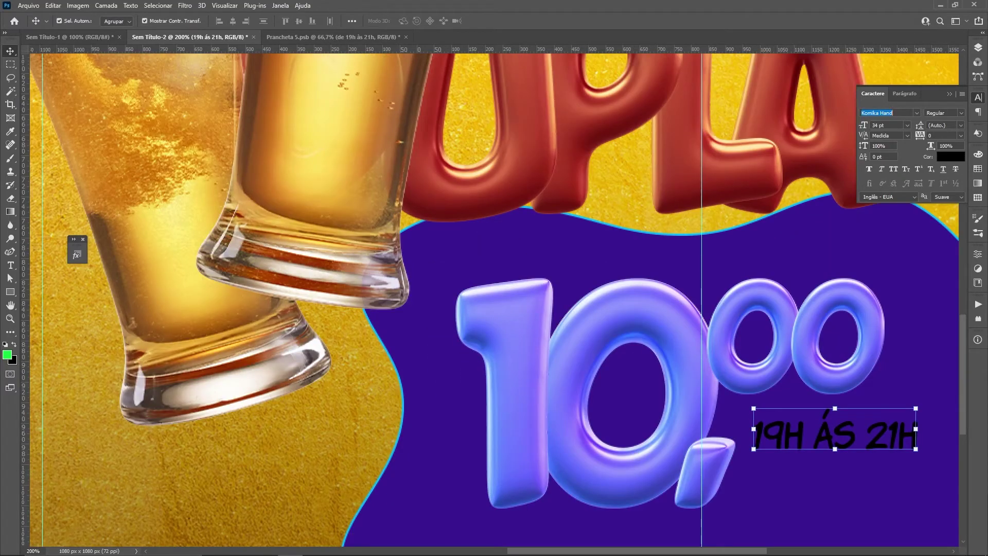
left_click(893, 112)
type("fa")
key("Return")
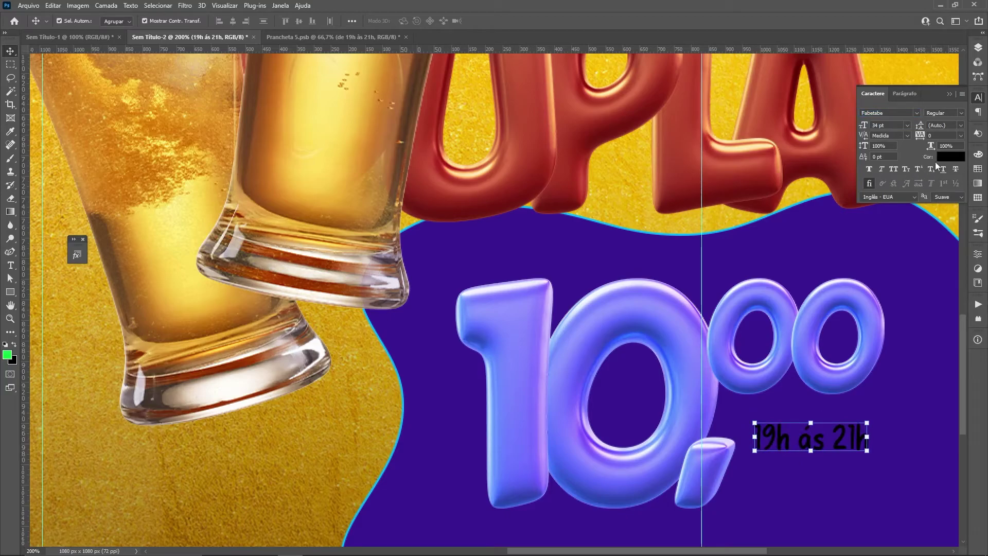
left_click(951, 157)
type("ffffff")
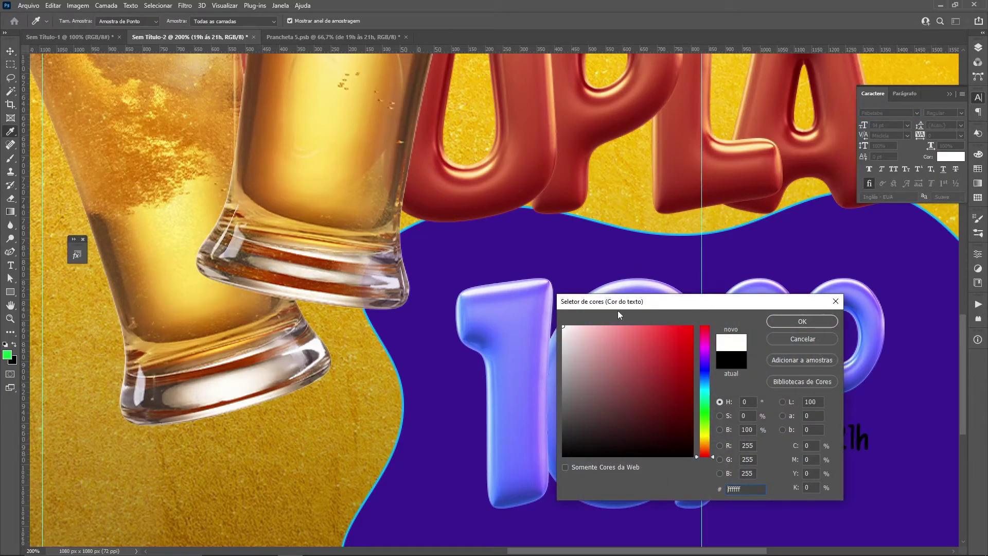
left_click(803, 321)
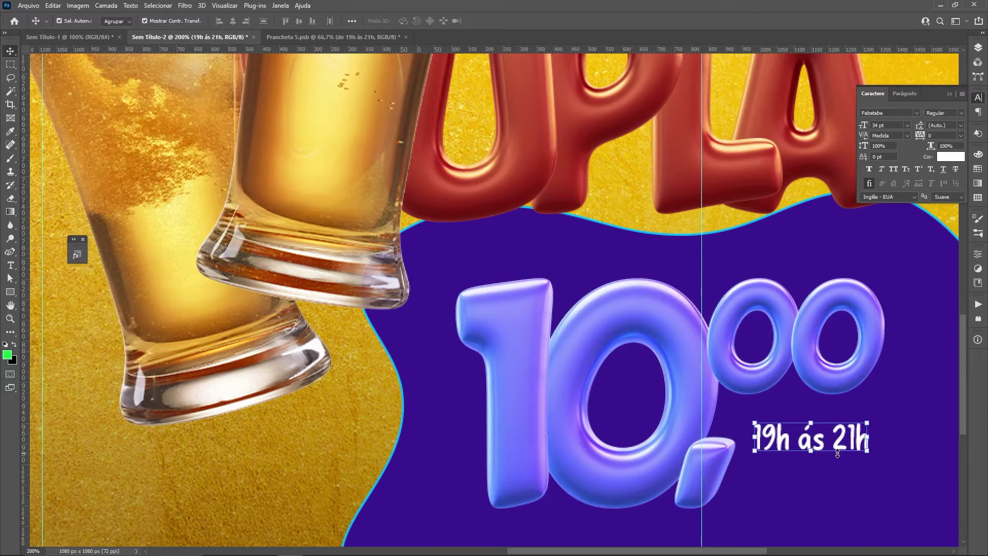
Add 'de' and break the text into two lines reading 'de 19h ás 21h'
double_click(811, 451)
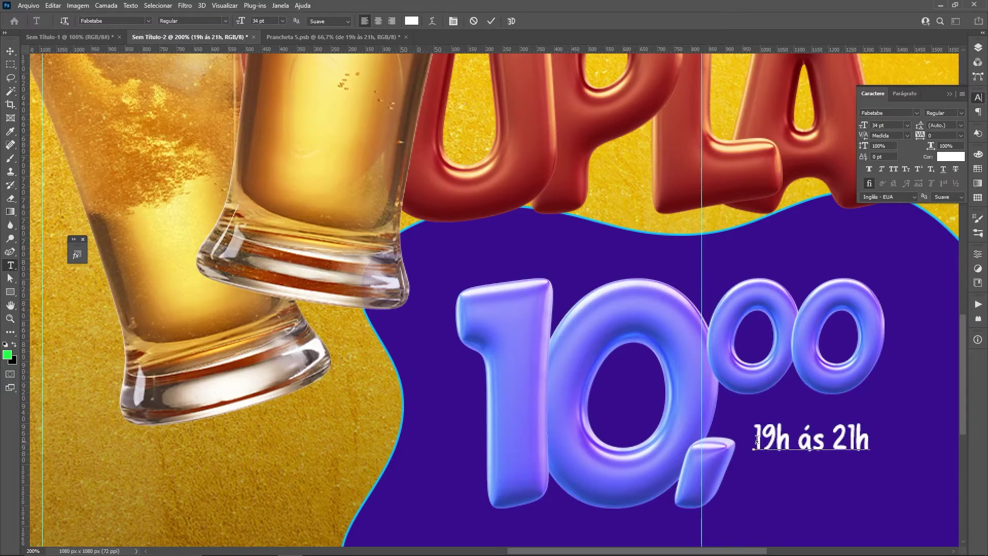
left_click(757, 440)
type("de")
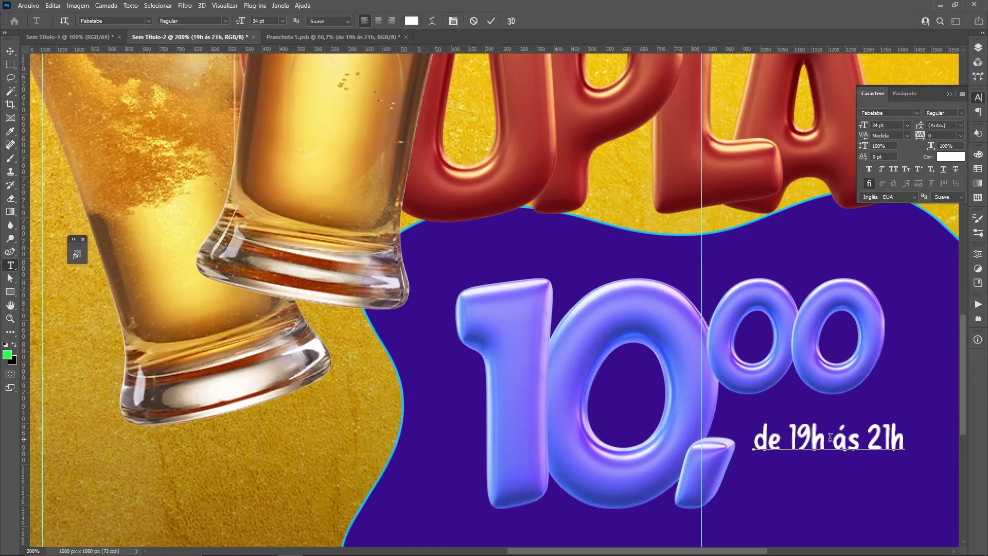
key("Return")
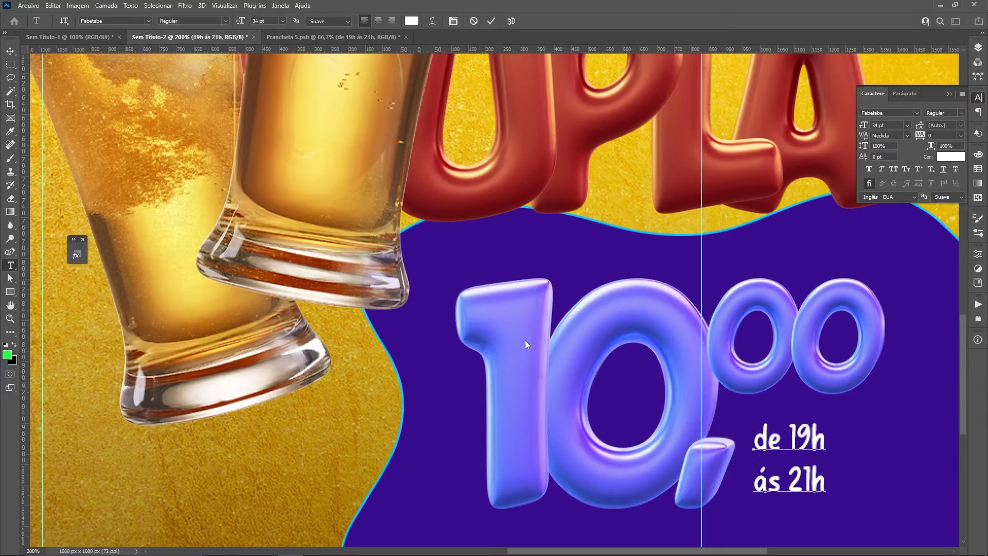
left_click(13, 54)
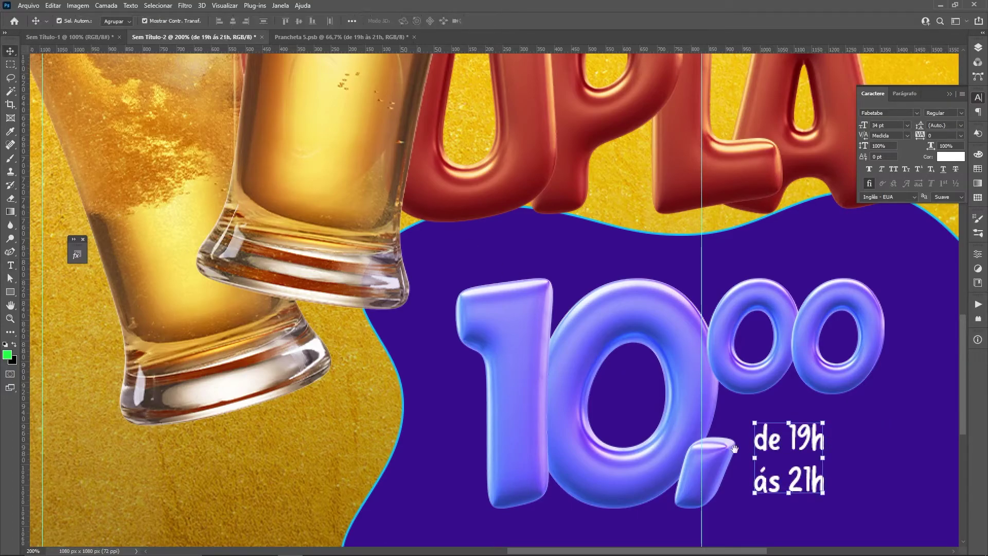
Scale the time text up about 133%, nudge it left, and zoom out to the full poster
mouse_move(721, 438)
left_mouse_down()
mouse_move(604, 388)
mouse_move(609, 350)
left_mouse_up()
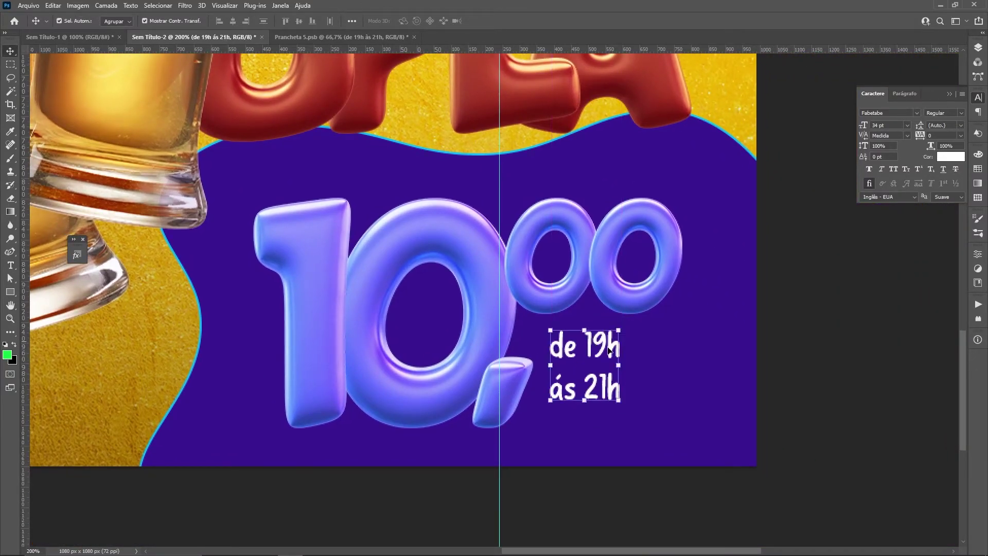
left_click_drag(619, 398, 634, 421)
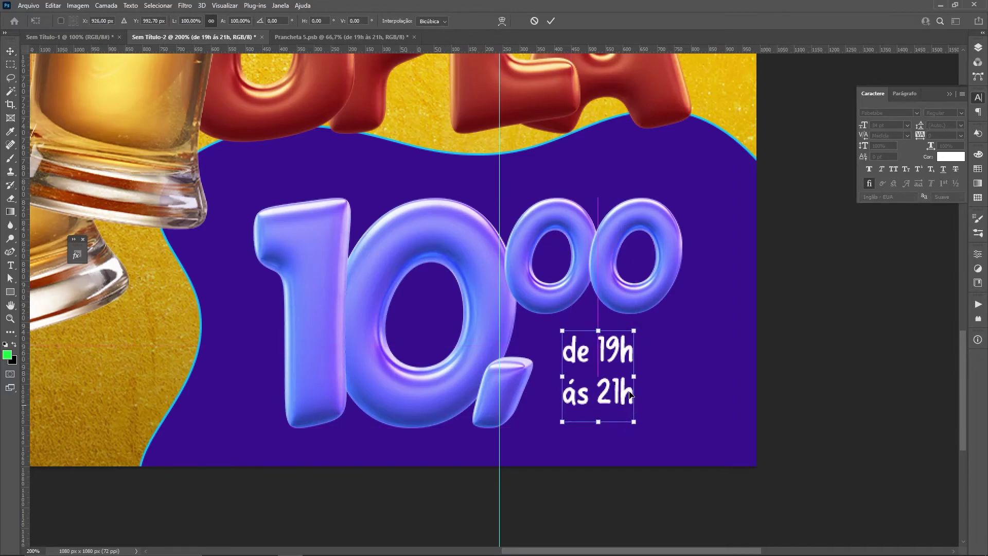
mouse_move(631, 379)
left_mouse_down()
mouse_move(655, 377)
mouse_move(619, 363)
left_mouse_up()
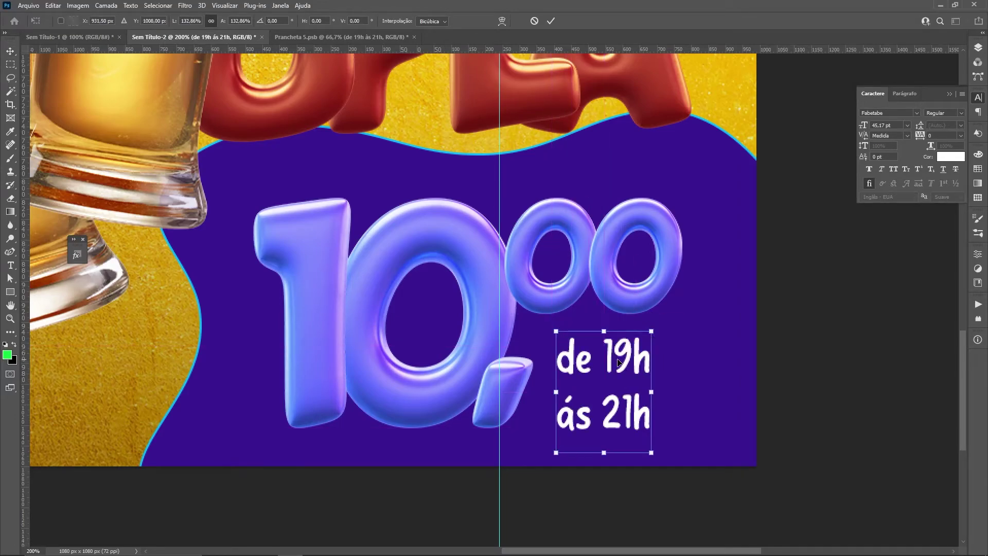
key("Return")
key("Left")
key("Left")
key("Left")
key("Left")
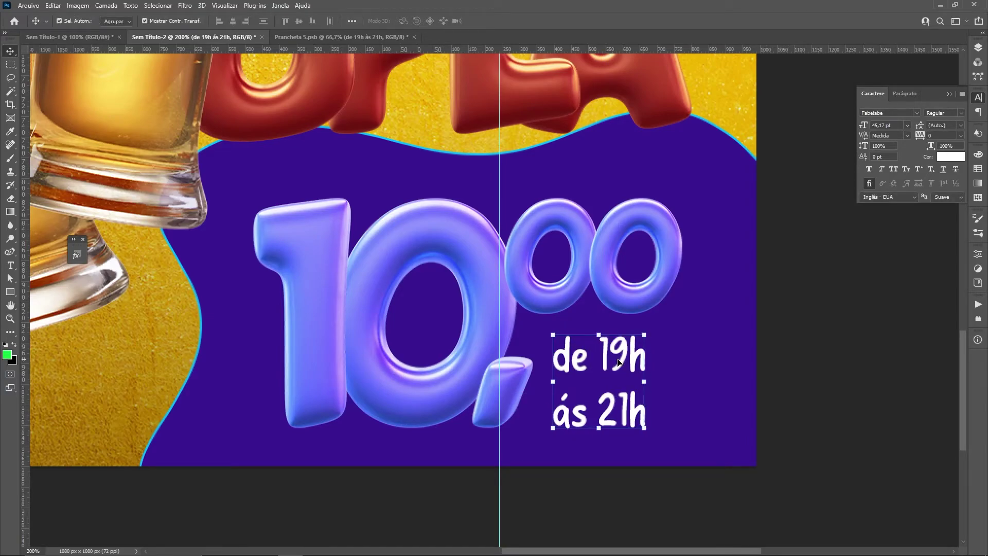
key("ctrl+minus")
mouse_move(313, 311)
left_mouse_down()
mouse_move(455, 430)
mouse_move(463, 449)
mouse_move(546, 425)
left_mouse_up()
key("ctrl+minus")
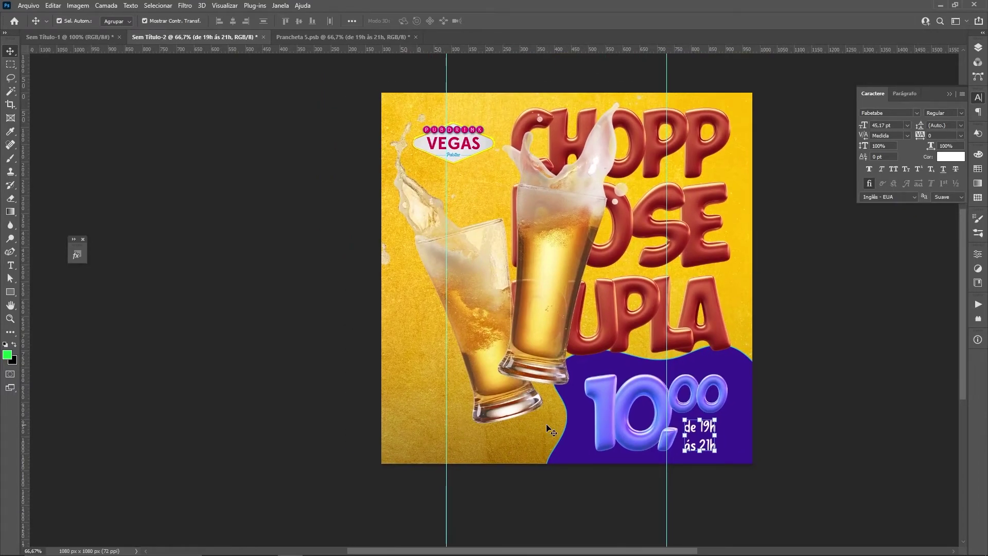
left_click(367, 419)
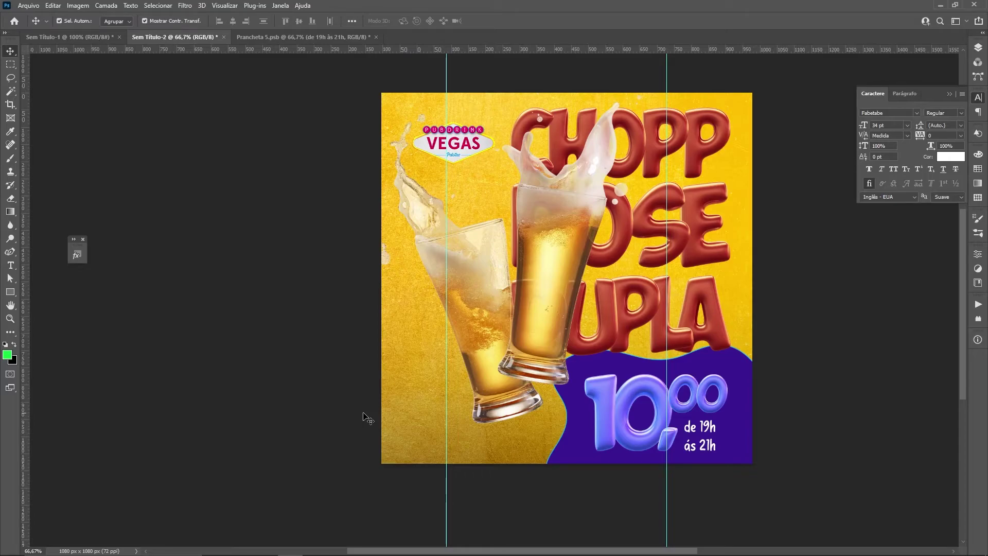
Change the Forma 1 wave shape's fill to darker purple #2c0d7a
left_click(745, 376)
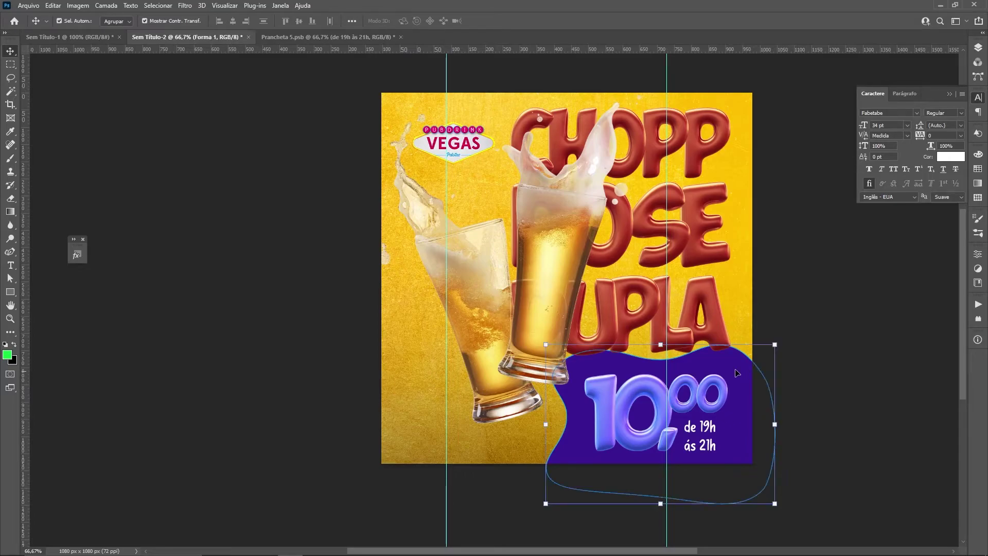
key("u")
left_click(124, 22)
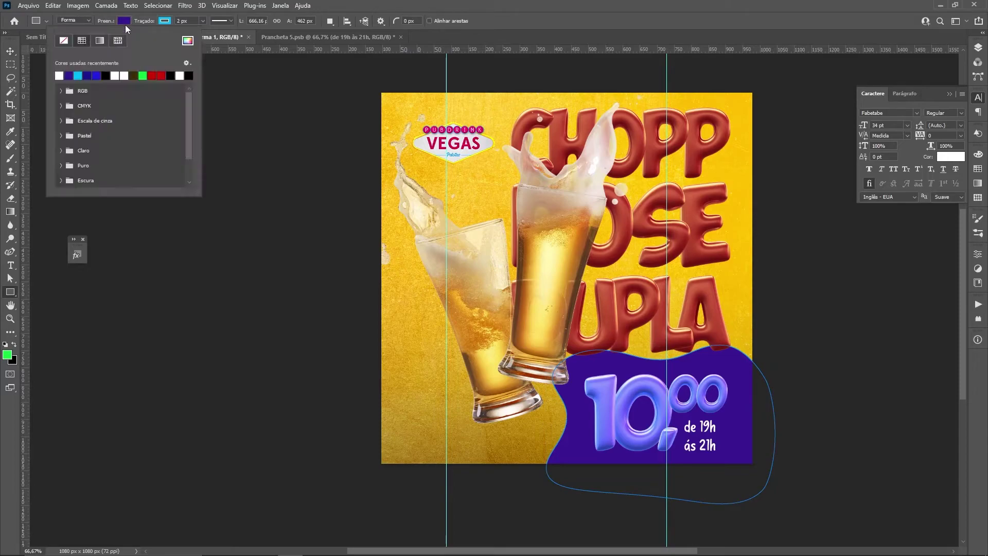
left_click(188, 41)
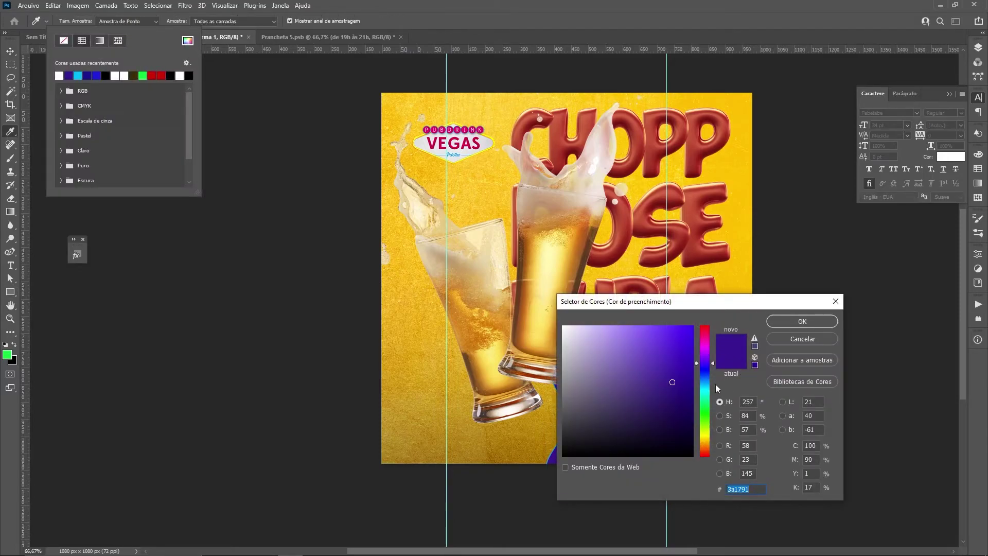
left_click(680, 394)
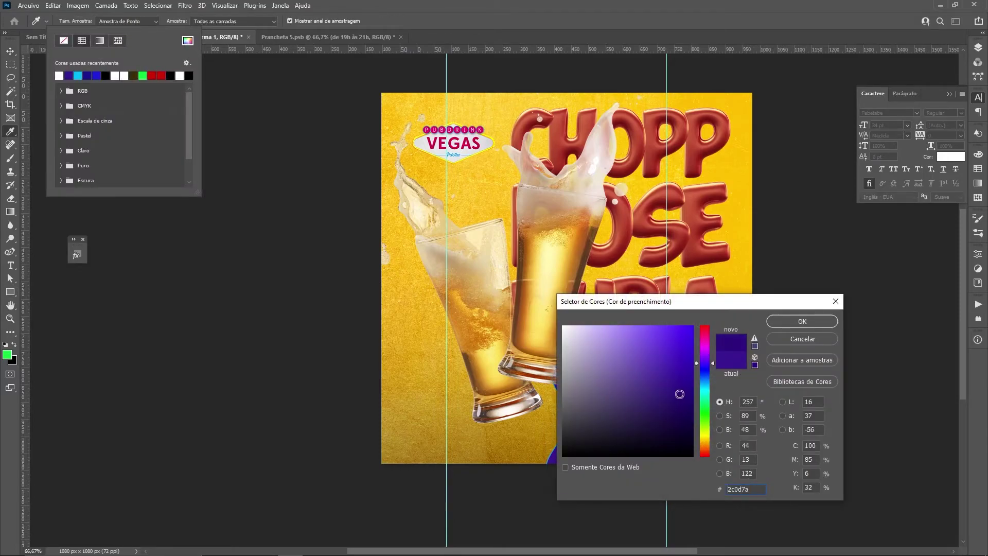
left_click(801, 322)
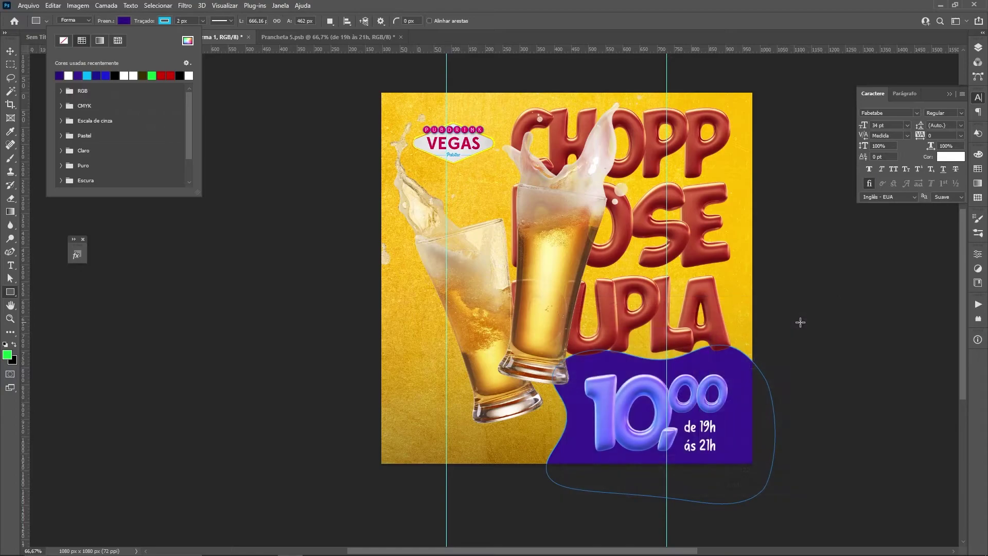
left_click(12, 50)
left_click(244, 308)
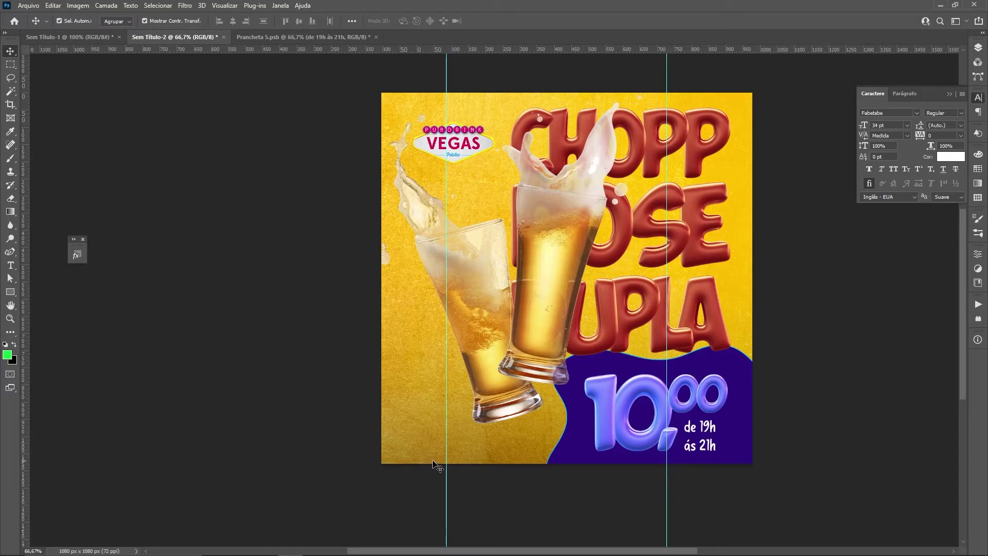
Draw a chevron custom shape over the left beer glass below the Vegas logo
key("u")
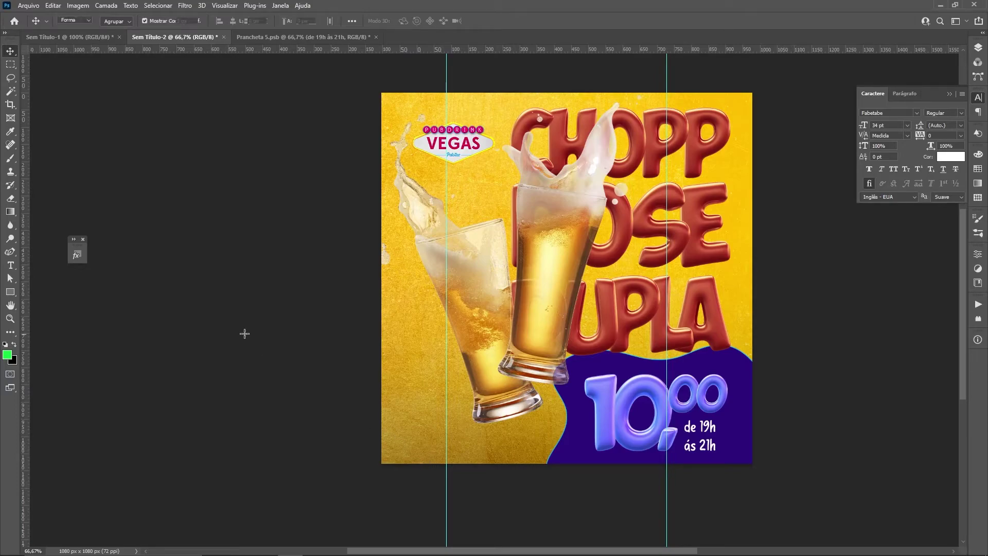
right_click(14, 296)
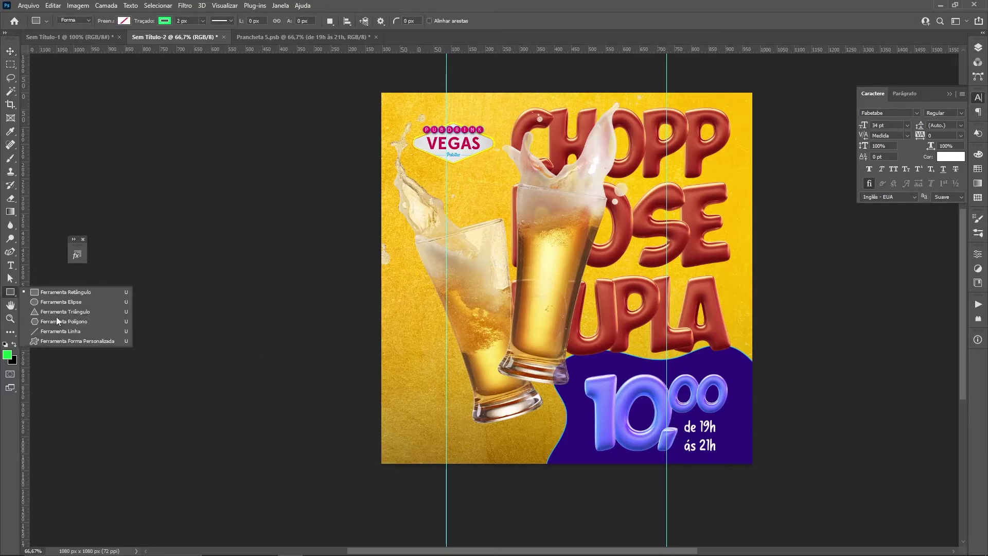
left_click(76, 341)
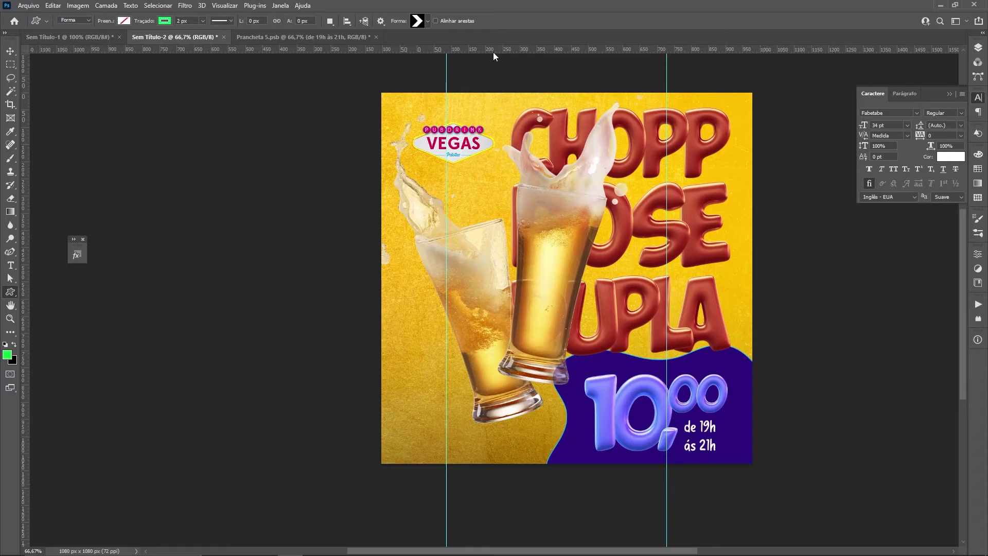
left_click(419, 25)
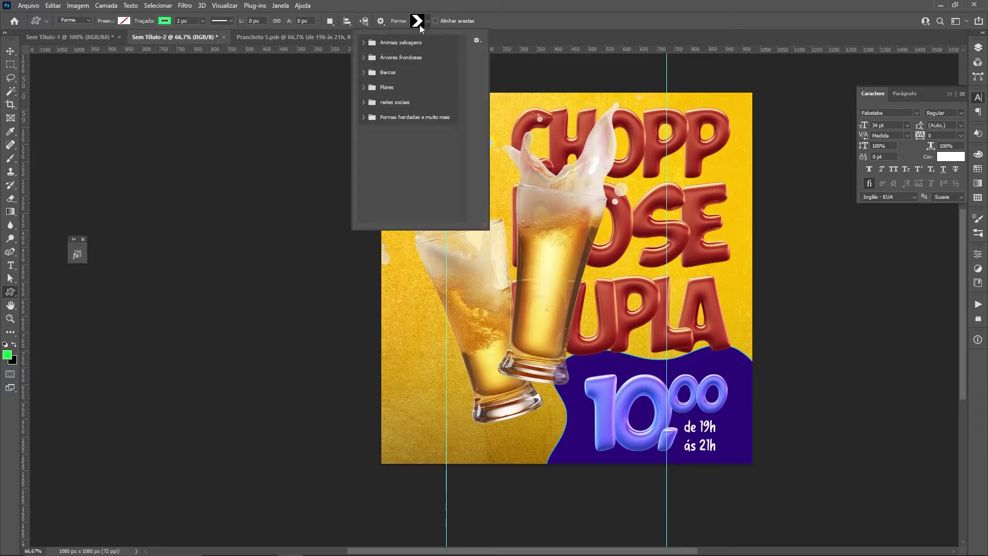
left_click(415, 21)
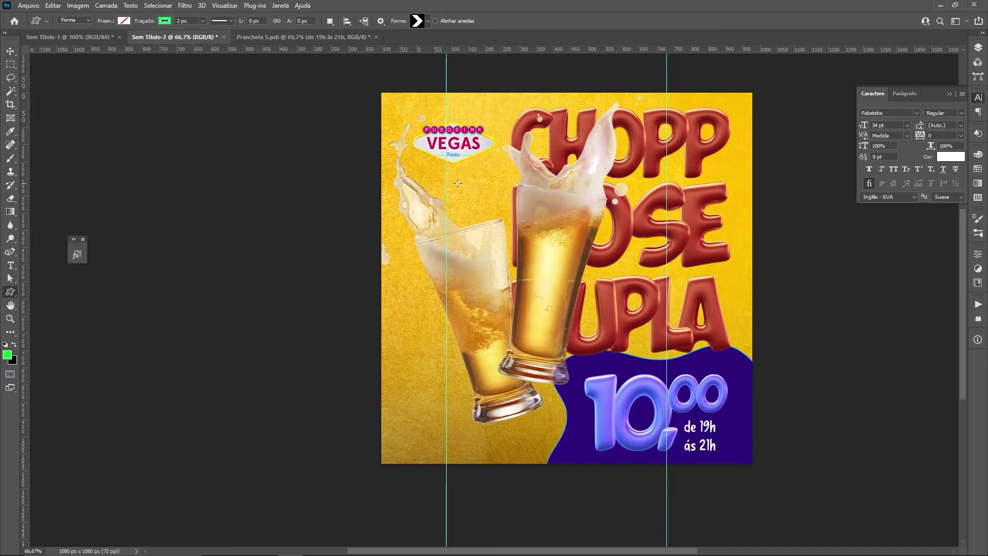
left_click_drag(420, 187, 483, 254)
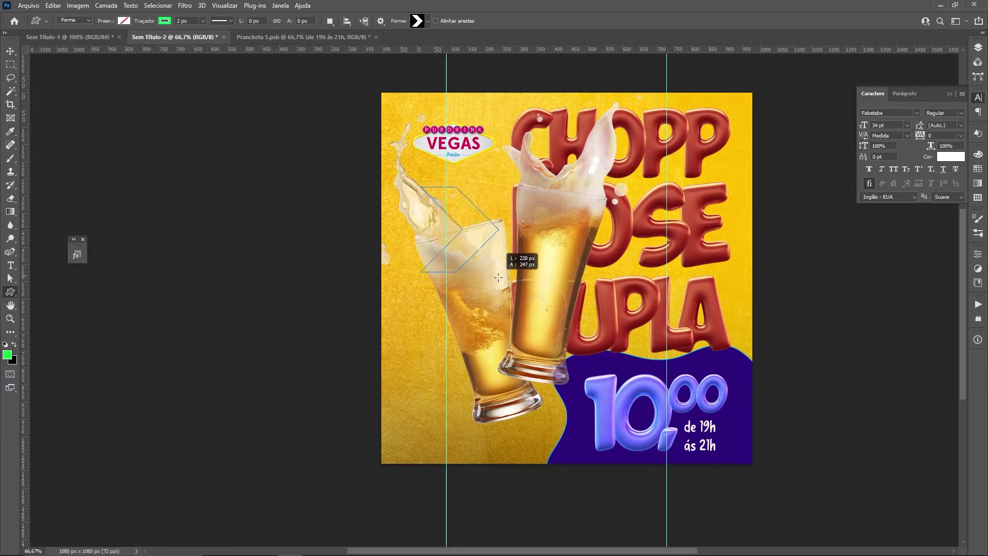
left_click_drag(483, 254, 498, 277)
key("ctrl+plus")
key("ctrl+plus")
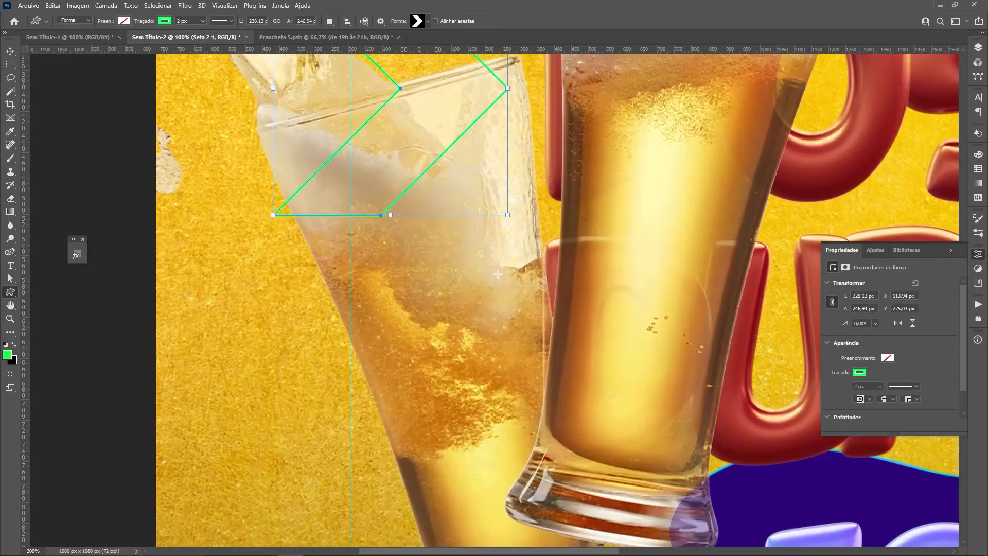
key("ctrl+minus")
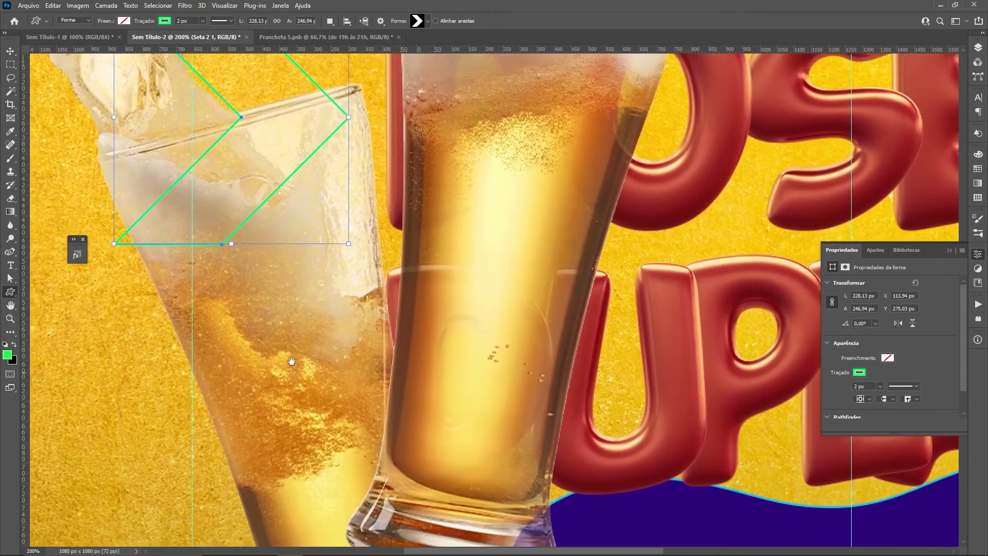
key("ctrl+minus")
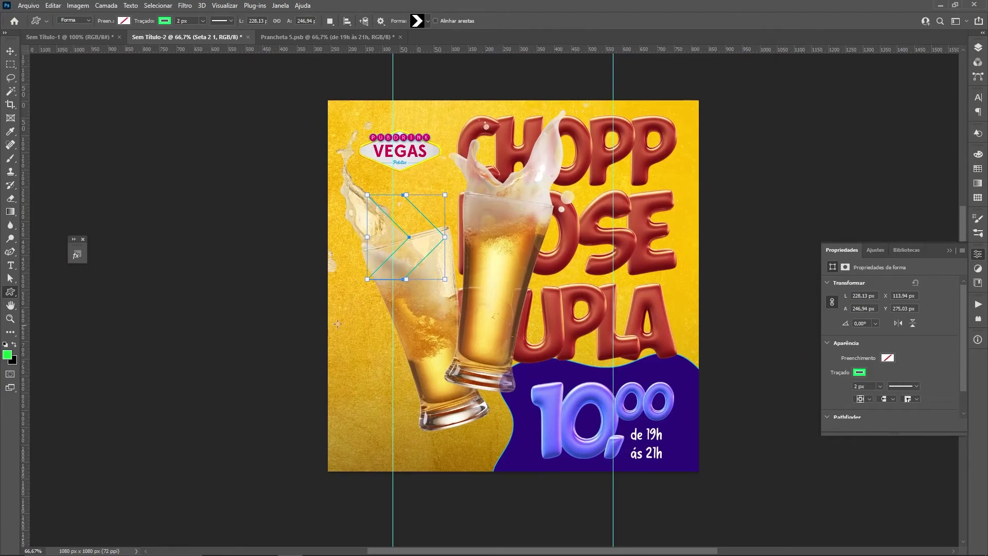
Fill the chevron with dark purple and remove its outline stroke
left_click(123, 22)
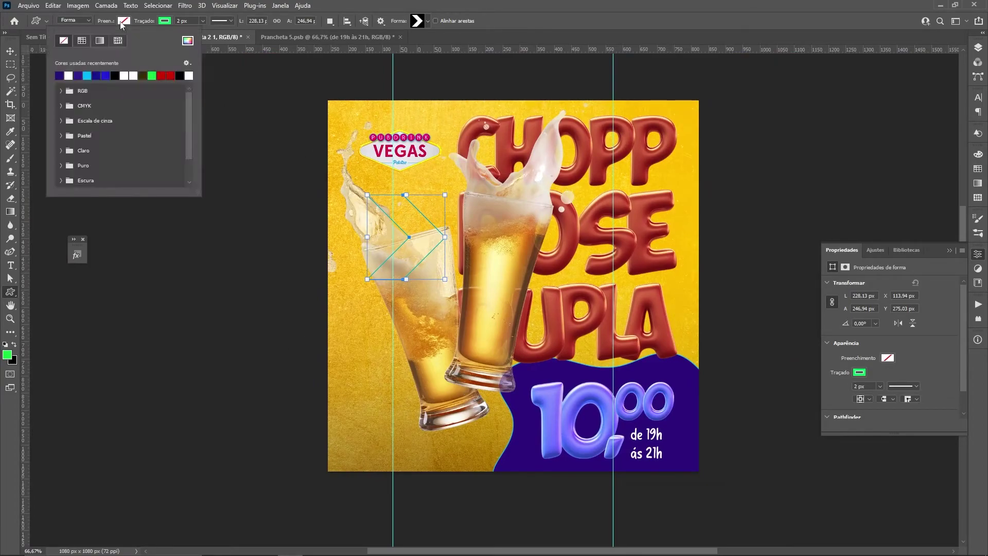
left_click(63, 76)
left_click(166, 22)
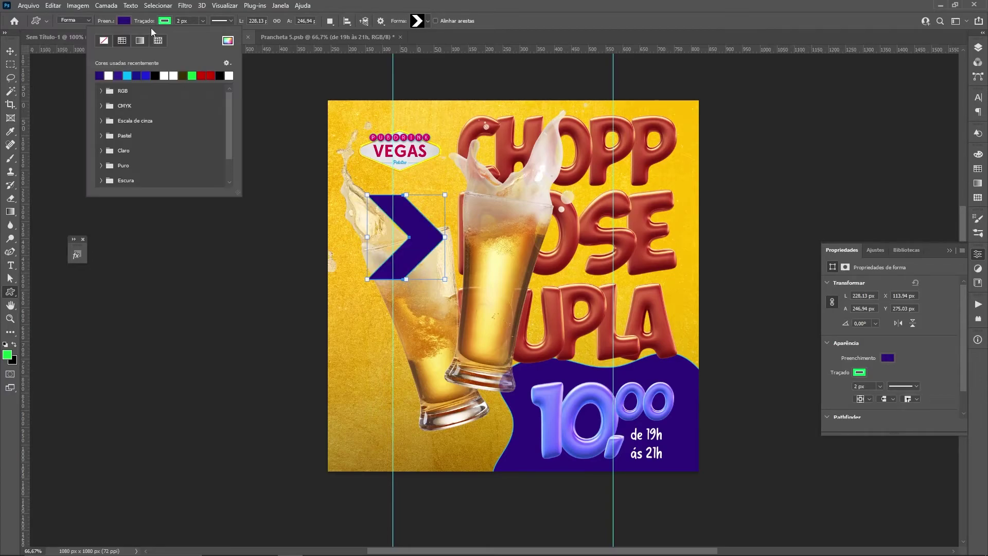
left_click(105, 41)
left_click(10, 51)
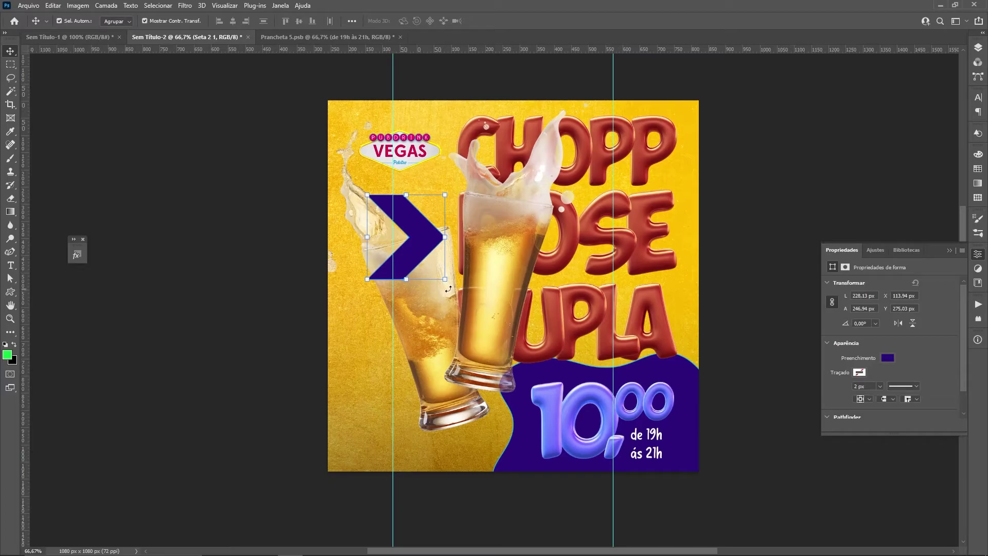
Rotate the chevron 90° downward, move it under the logo, and flatten and narrow it
left_click_drag(448, 290, 355, 278)
left_click_drag(415, 255, 402, 234)
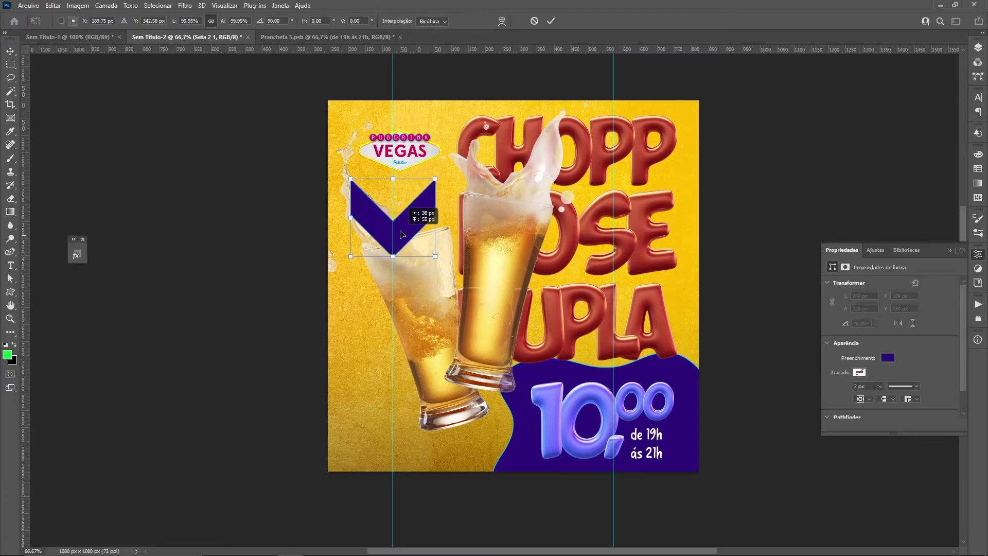
key("ctrl+plus")
key("ctrl+plus")
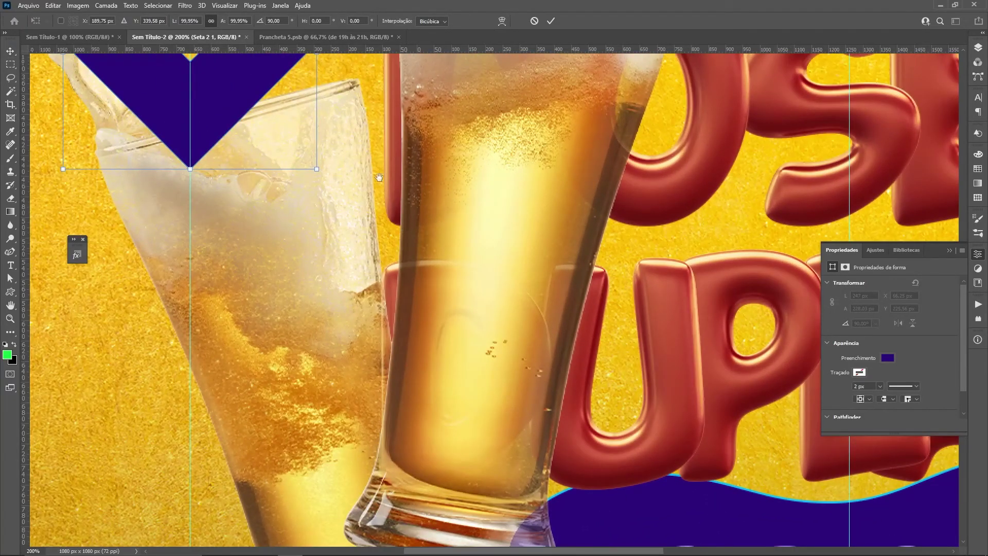
left_click_drag(379, 178, 566, 465)
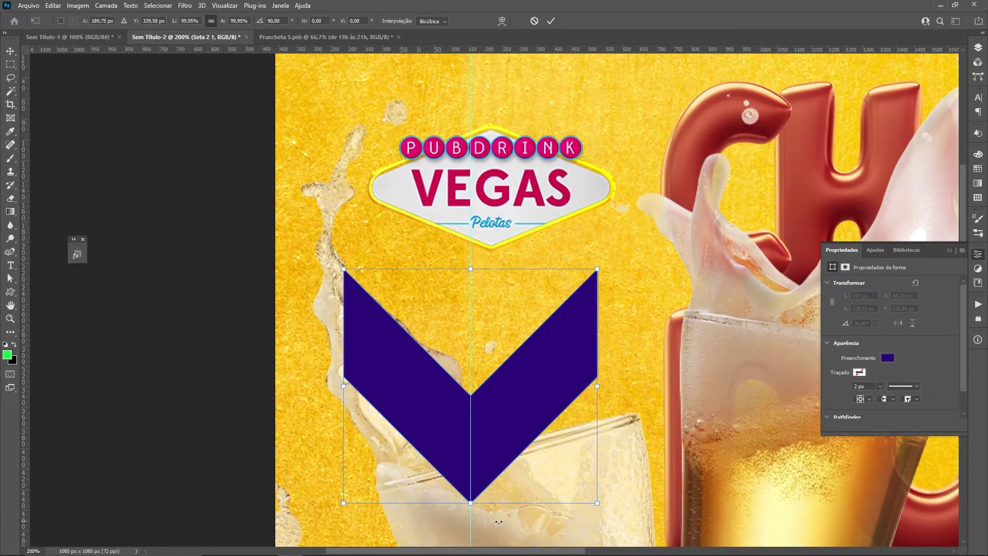
left_click_drag(470, 504, 468, 410)
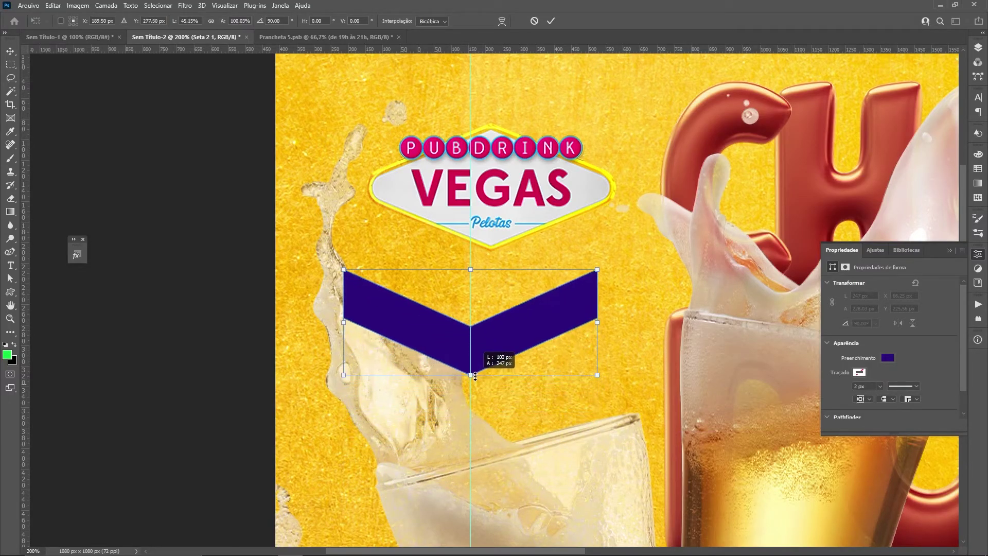
mouse_move(469, 410)
left_mouse_down()
mouse_move(482, 321)
mouse_move(481, 344)
left_mouse_up()
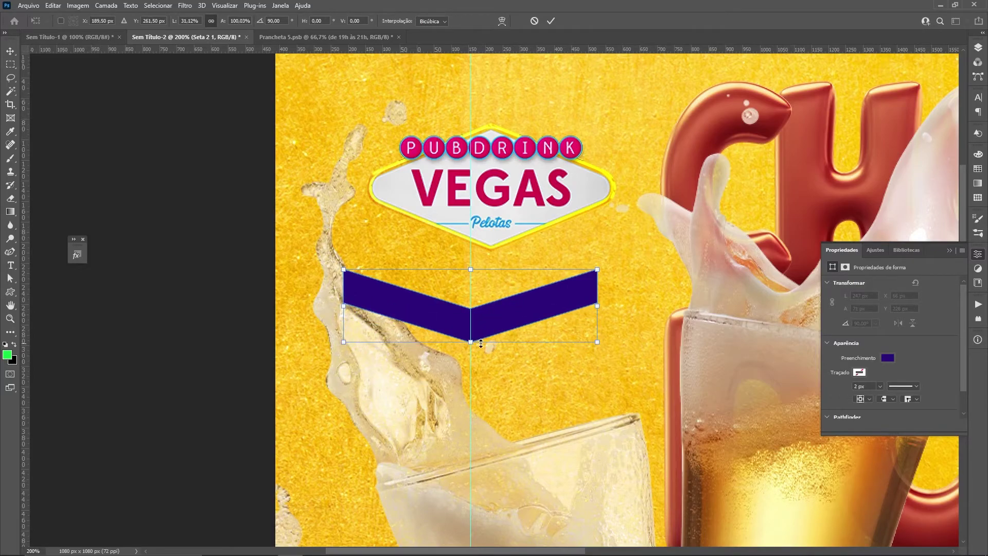
key("Return")
scroll(481, 342, "down", 2)
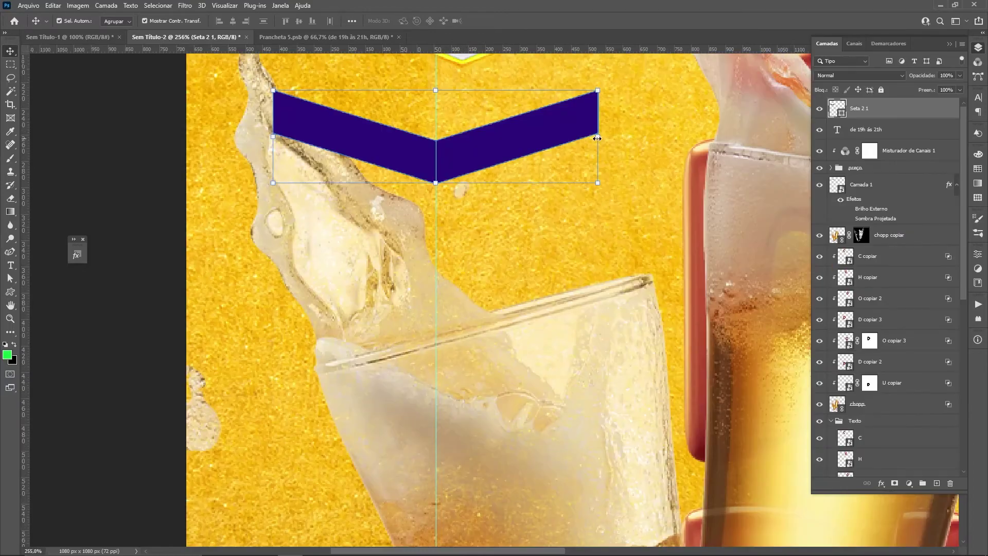
mouse_move(597, 138)
left_mouse_down()
mouse_move(556, 140)
mouse_move(526, 157)
mouse_move(494, 157)
mouse_move(536, 157)
mouse_move(491, 165)
left_mouse_up()
Duplicate the flat chevron into a stack of four copies under the logo
key("Return")
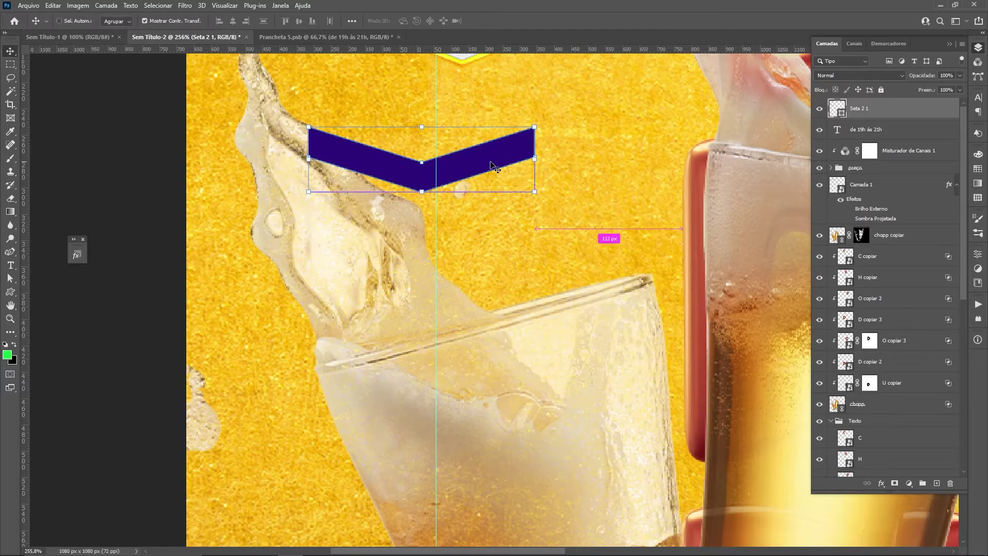
scroll(490, 162, "down", 1)
scroll(490, 162, "down", 2)
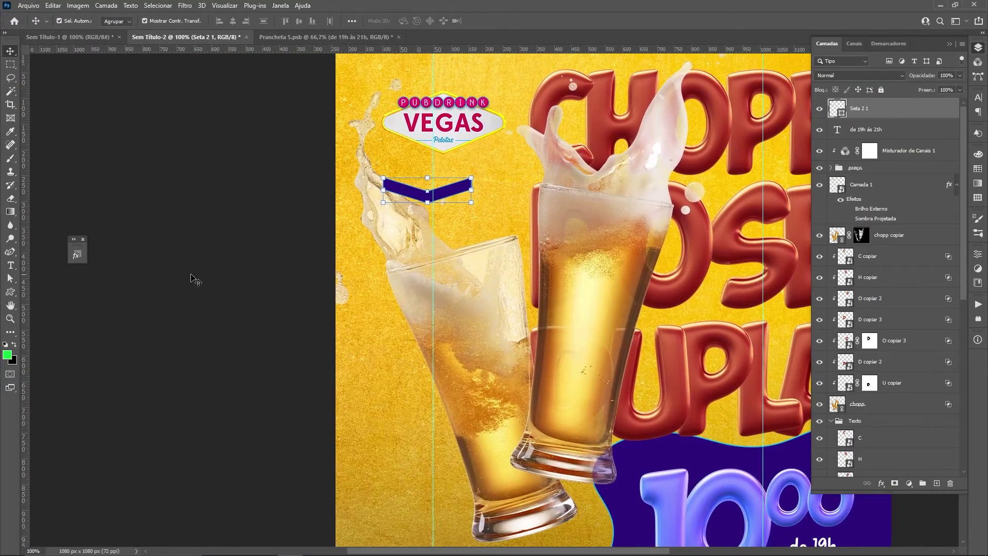
left_click_drag(458, 195, 458, 215)
left_click_drag(467, 188, 467, 235, "alt")
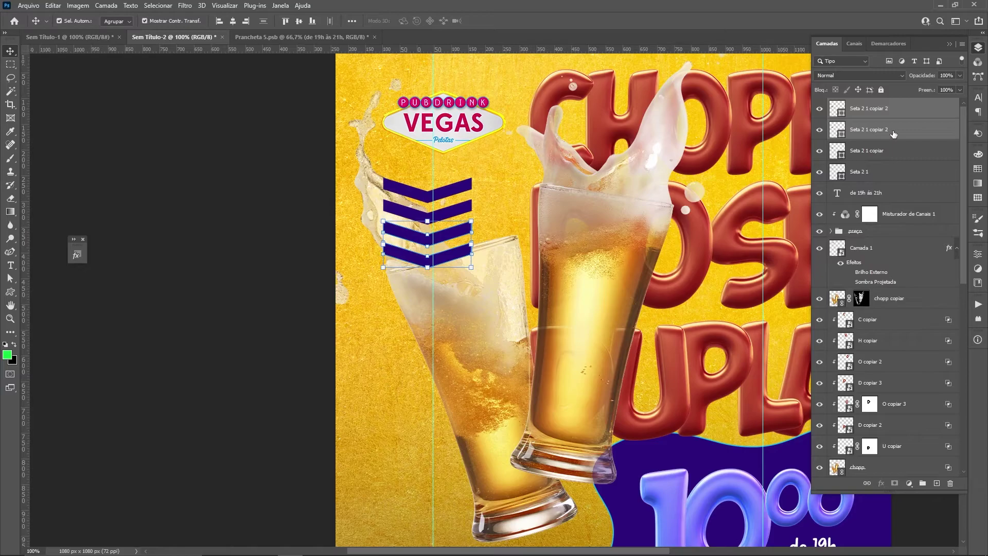
key("ctrl+j")
key("ctrl+j")
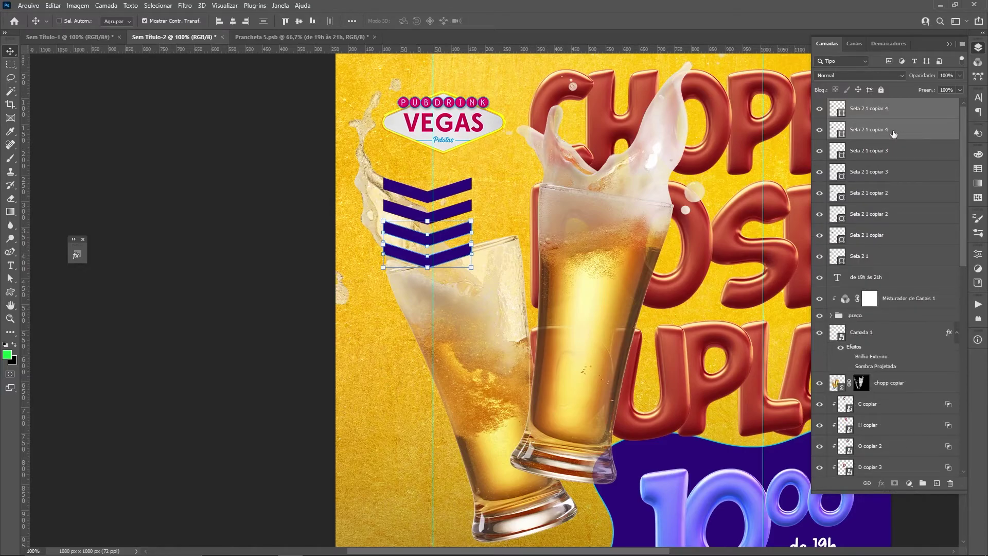
key("ctrl+j")
key("ctrl+j")
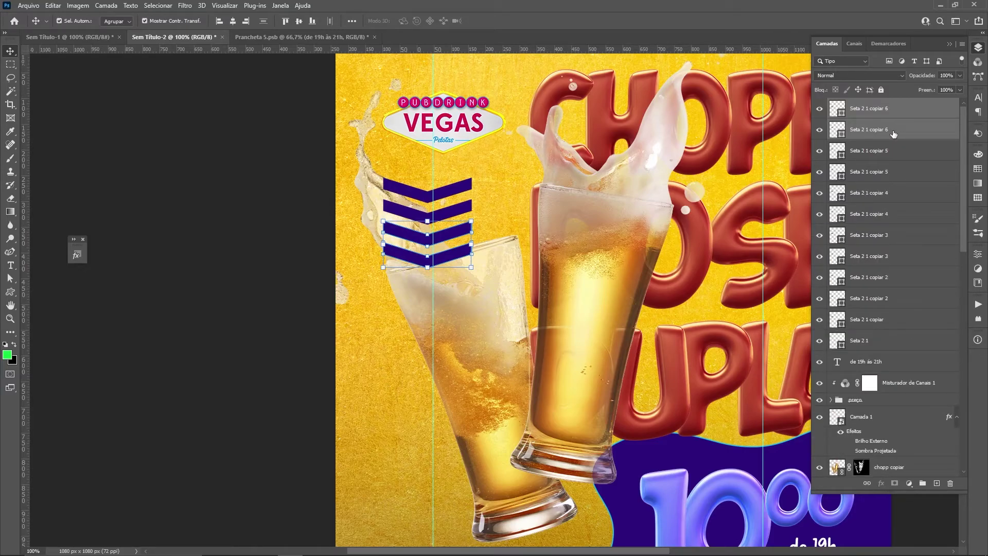
Move one chevron copy down near the glass base
left_click(884, 342)
left_click(454, 260)
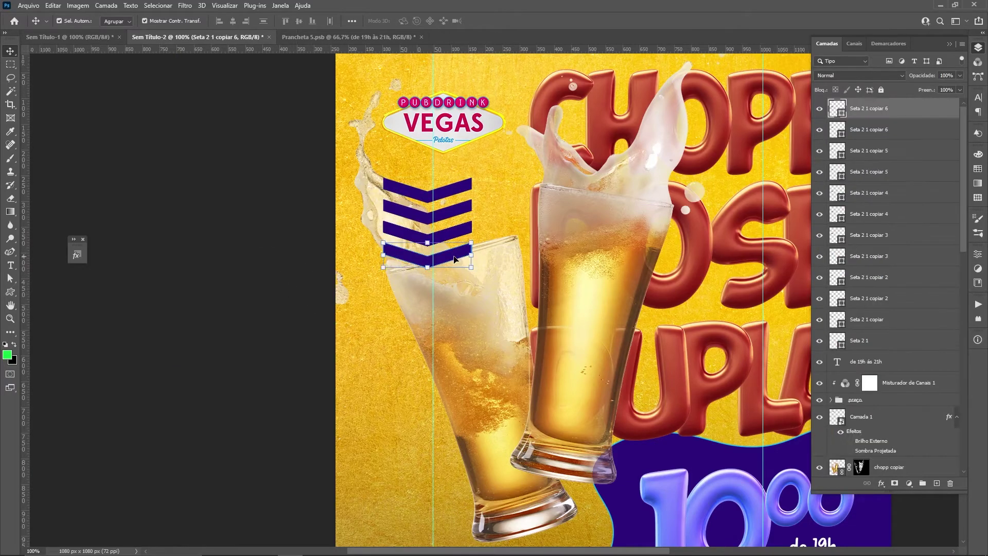
mouse_move(453, 253)
left_mouse_down()
mouse_move(457, 169)
mouse_move(441, 470)
left_mouse_up()
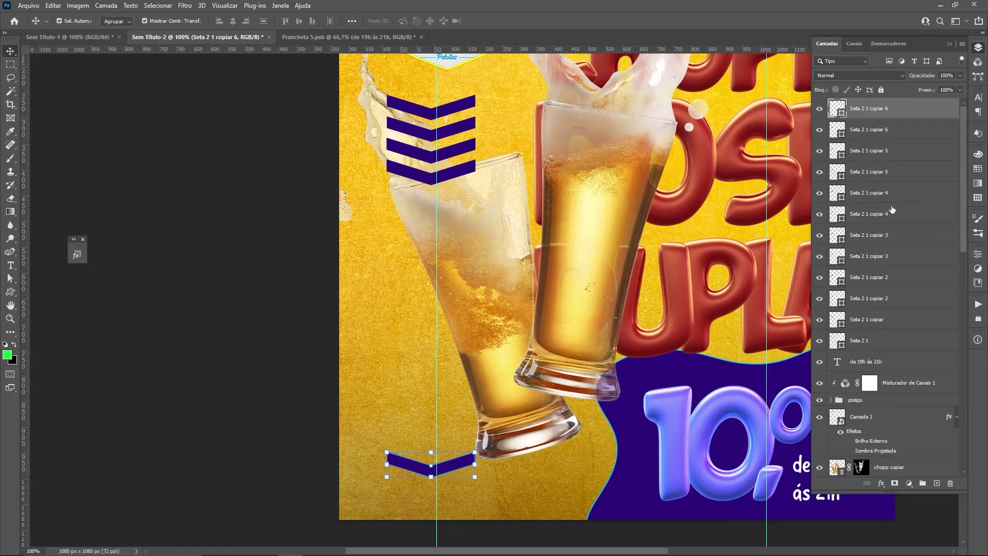
Distribute the chevrons evenly and duplicate three middle chevrons to fill the column
left_click(876, 342, "shift")
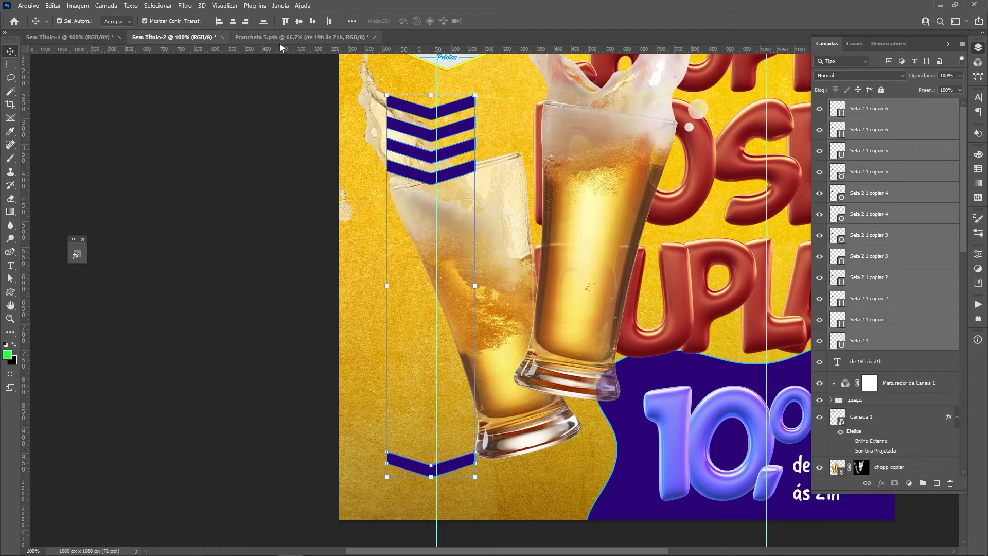
left_click(263, 21)
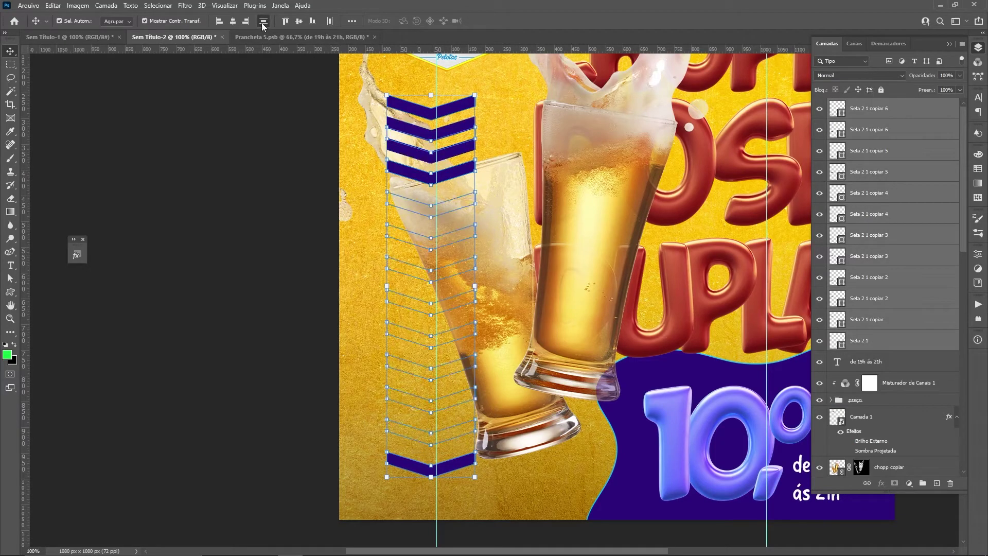
left_click(195, 179)
left_click(883, 236)
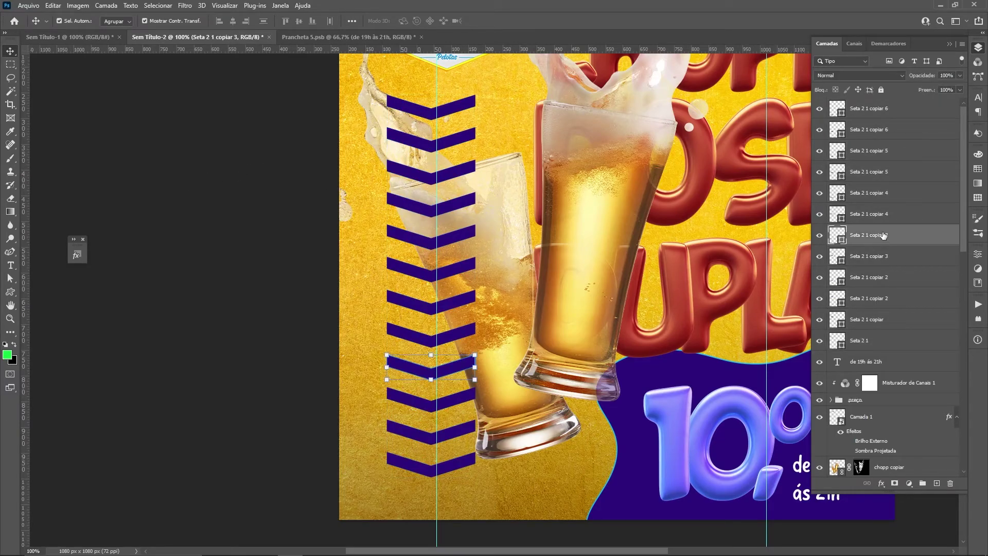
left_click(884, 216, "ctrl")
left_click(883, 195, "ctrl")
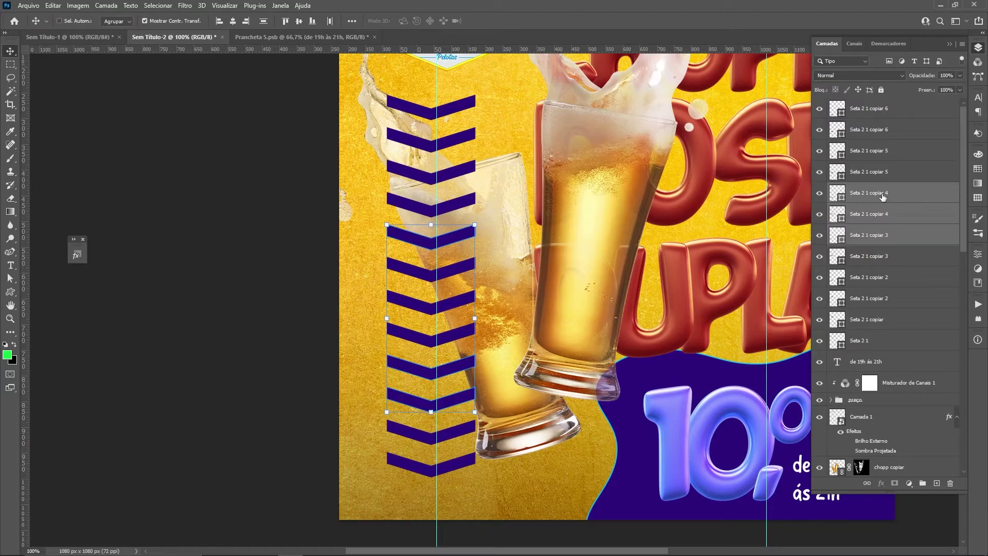
key("ctrl+j")
Select all chevron layers, space them evenly, and group them with Ctrl+G
left_click(883, 117)
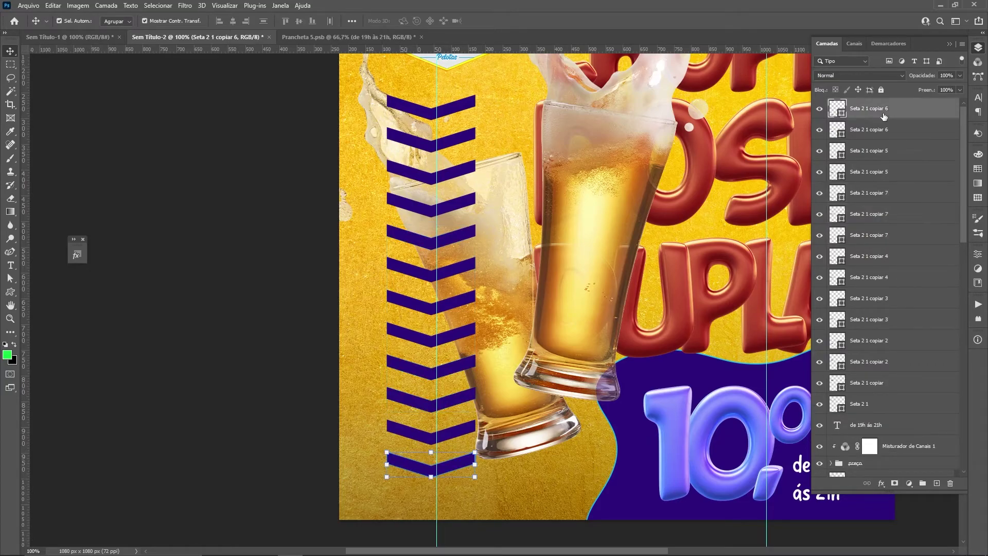
left_click(883, 412, "shift")
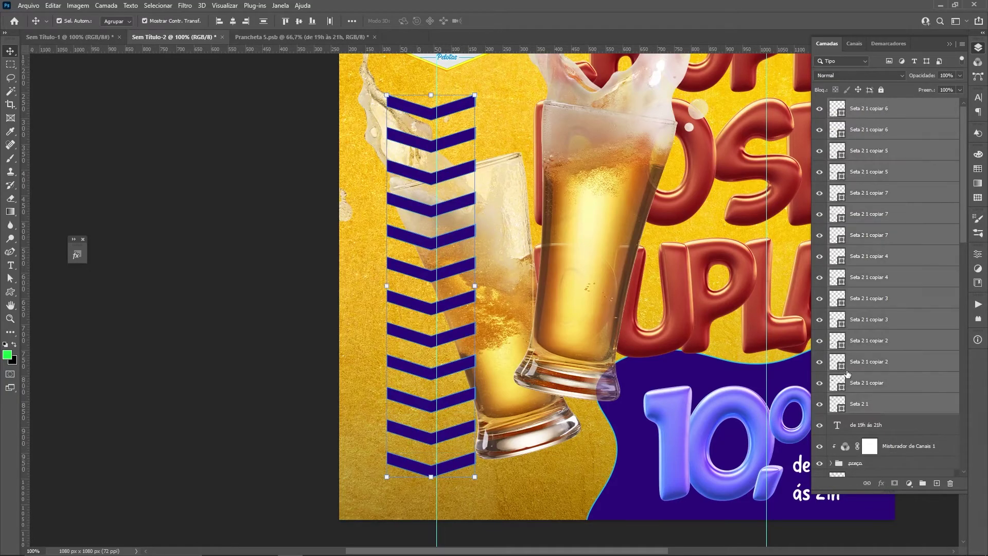
left_click(263, 22)
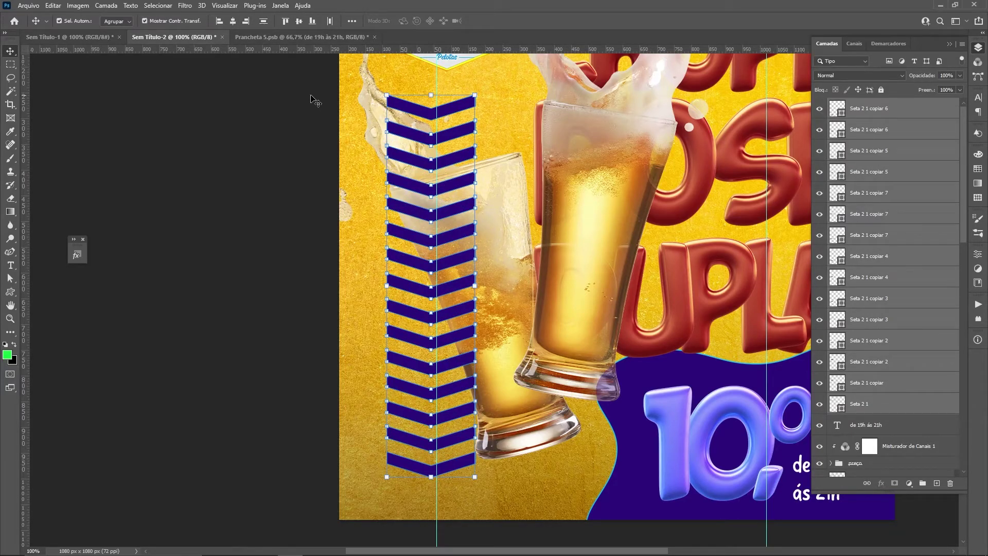
key("ctrl")
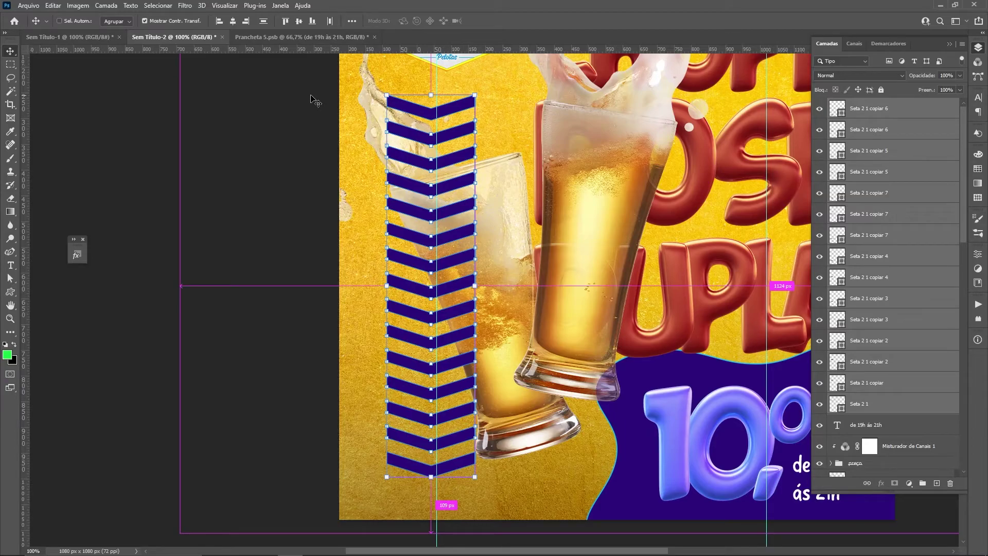
key("ctrl+g")
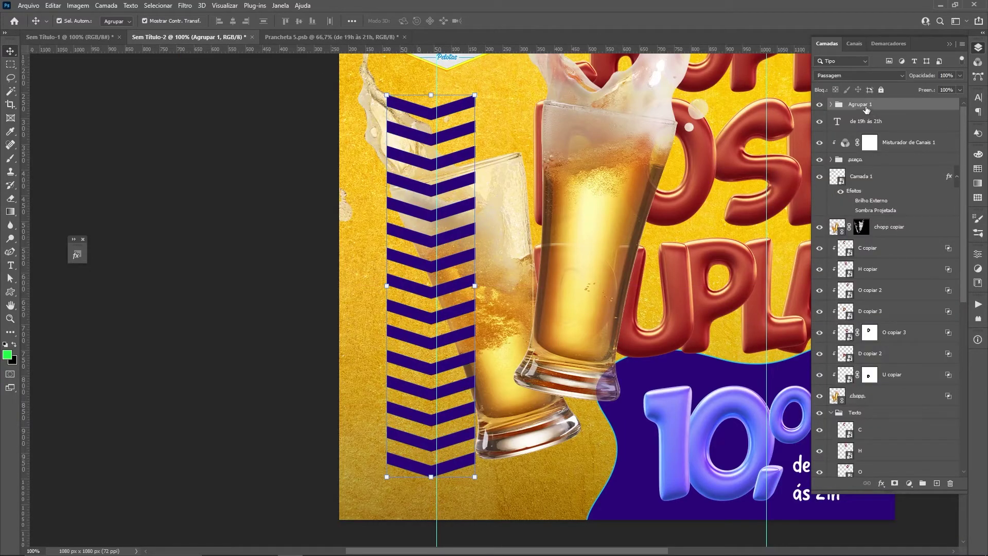
Name the group 'setas' and move it below the chopp glass layers
type("setas")
key("Return")
left_click(900, 120)
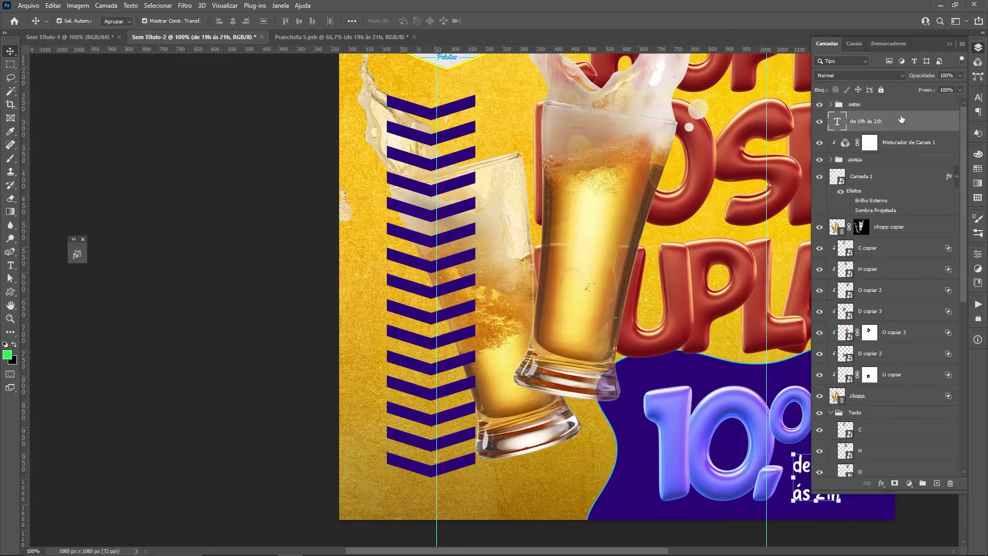
left_click(908, 105)
left_click_drag(908, 109, 919, 411)
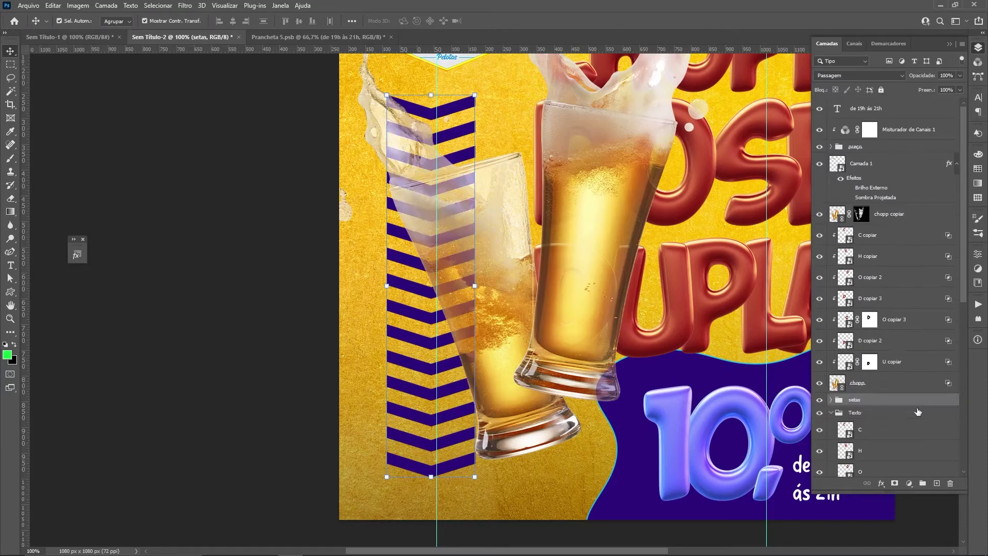
Toggle the chevrons and chopp glasses on and off to verify the layering
left_click(831, 414)
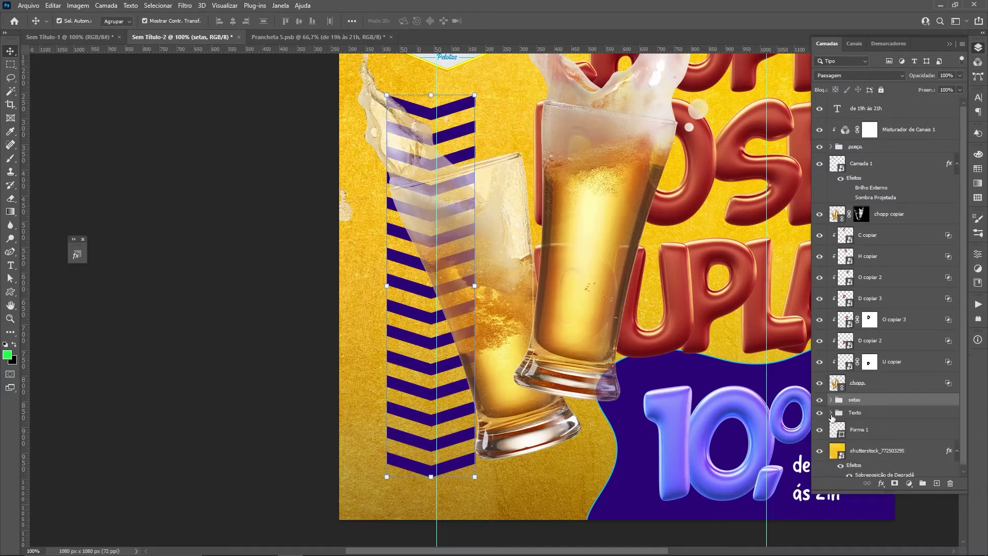
left_click(820, 400)
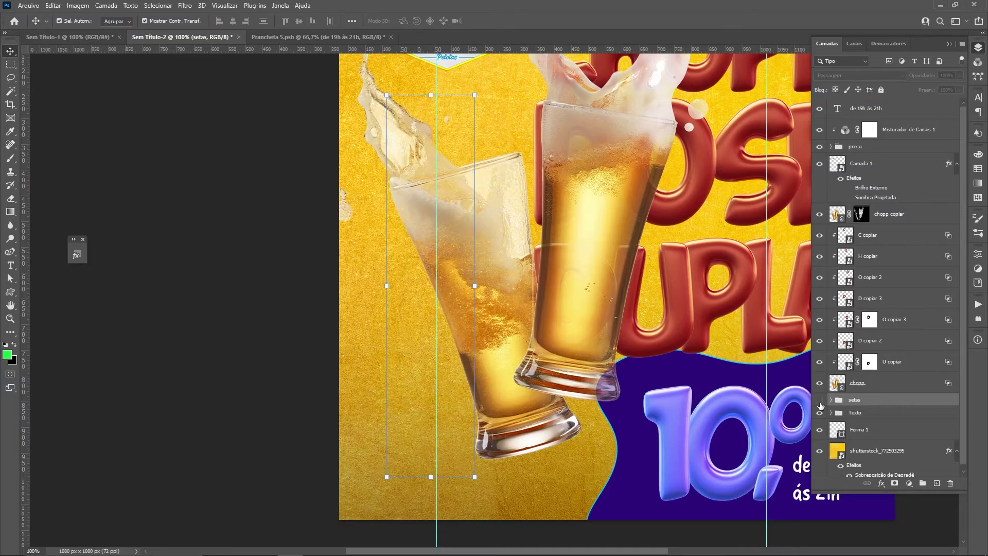
left_click(820, 400)
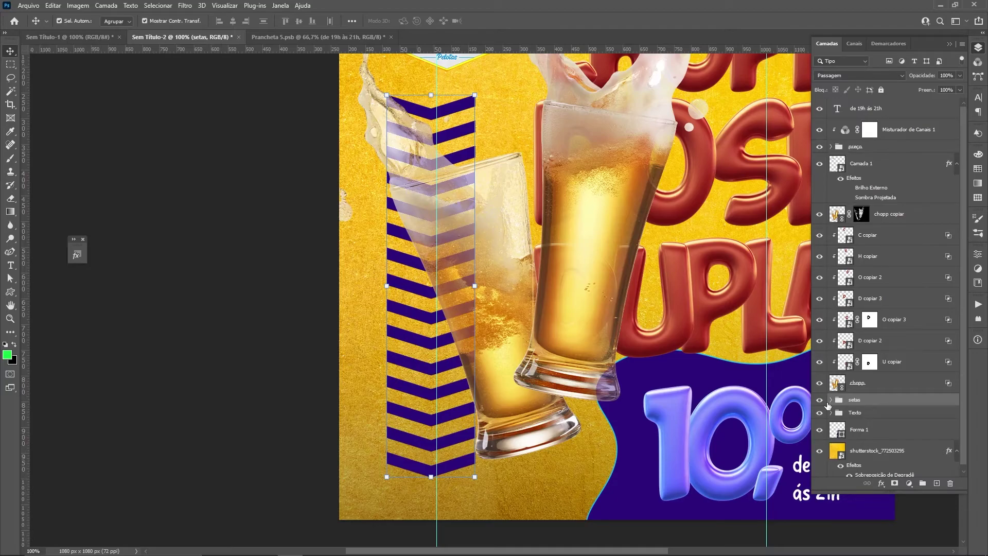
left_click(820, 384)
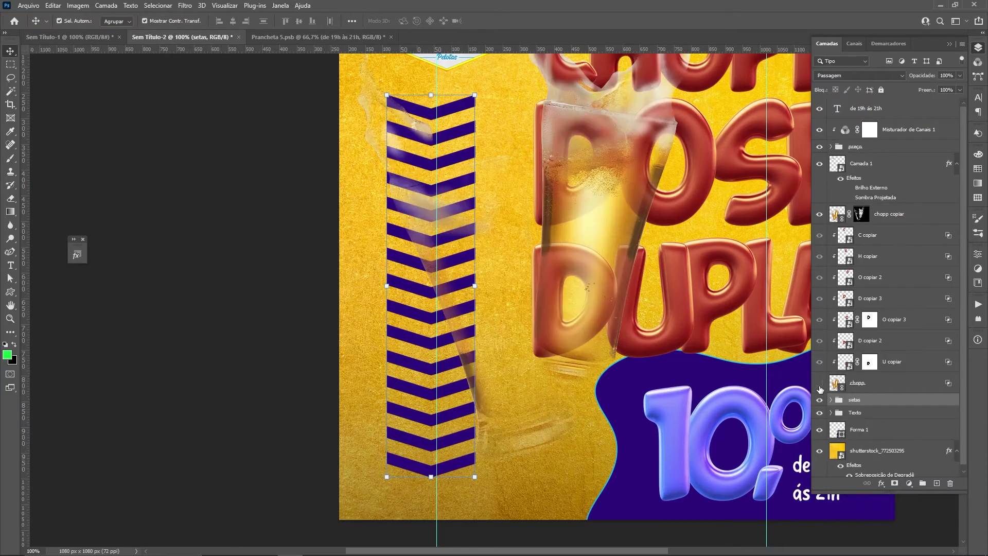
left_click(820, 384)
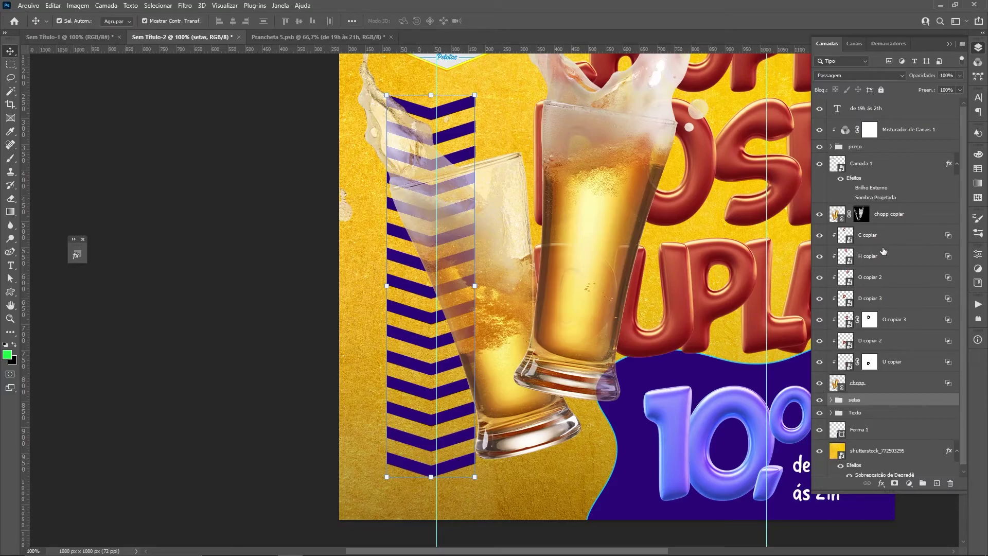
left_click(862, 215)
Compare the chopp copiar layer, zoom in, and target its mask with the Brush
left_click(820, 214)
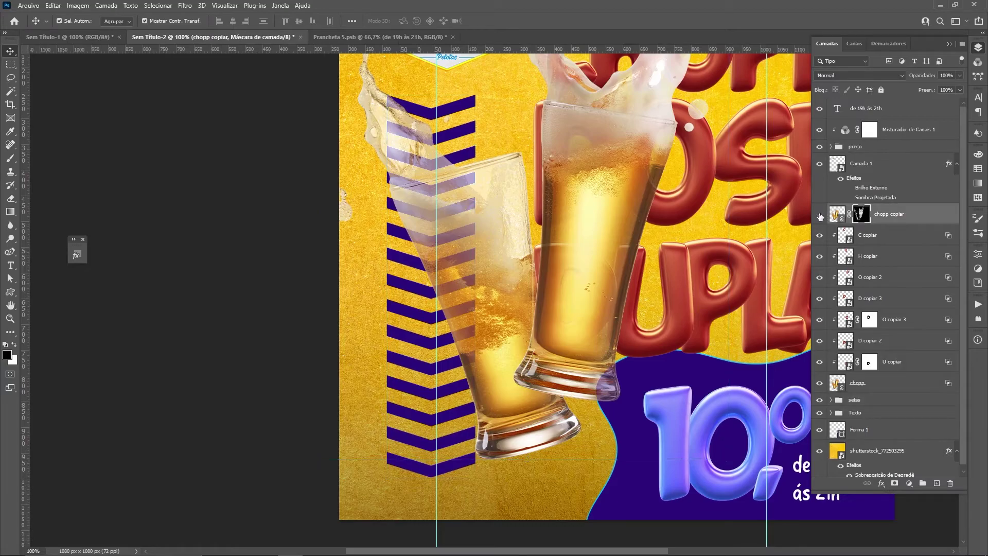
left_click(820, 214)
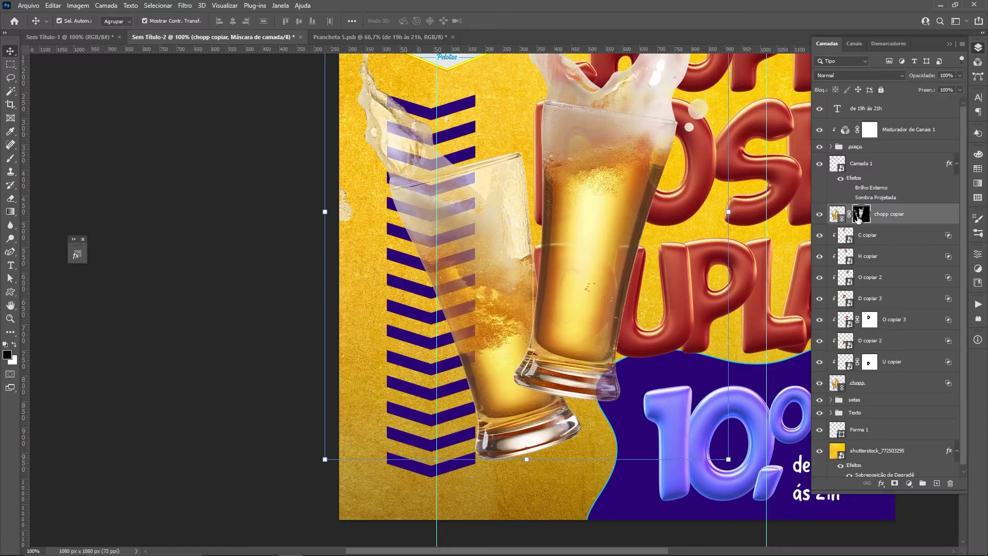
left_click(227, 293)
scroll(304, 342, "up", 2)
scroll(331, 326, "up", 2)
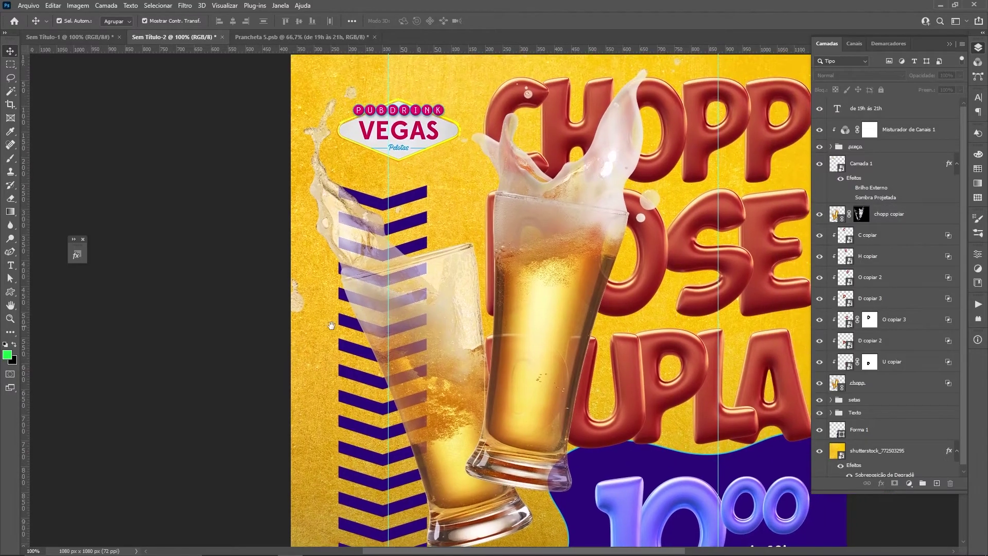
left_click(867, 217)
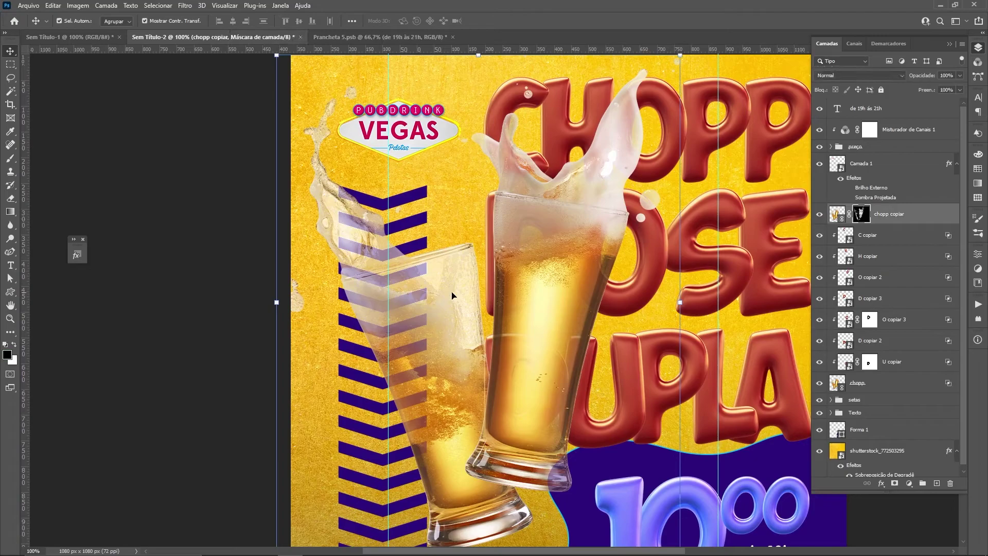
key("b")
type("30")
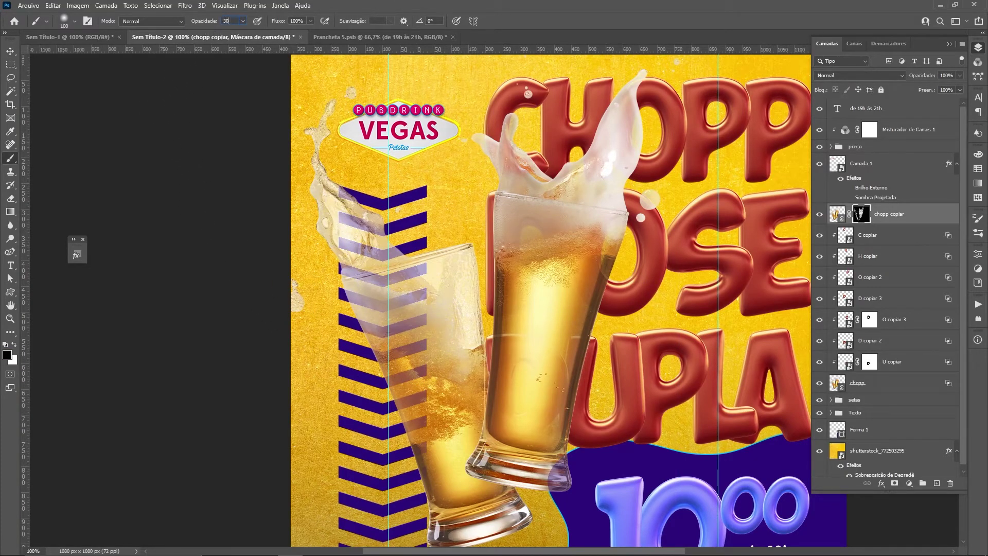
Paint the mask at 30% to reveal foam over the stripes, then black at the rim
key("Return")
mouse_move(417, 379)
left_mouse_down()
mouse_move(363, 345)
mouse_move(412, 391)
mouse_move(420, 361)
mouse_move(437, 433)
mouse_move(417, 355)
mouse_move(428, 294)
left_mouse_up()
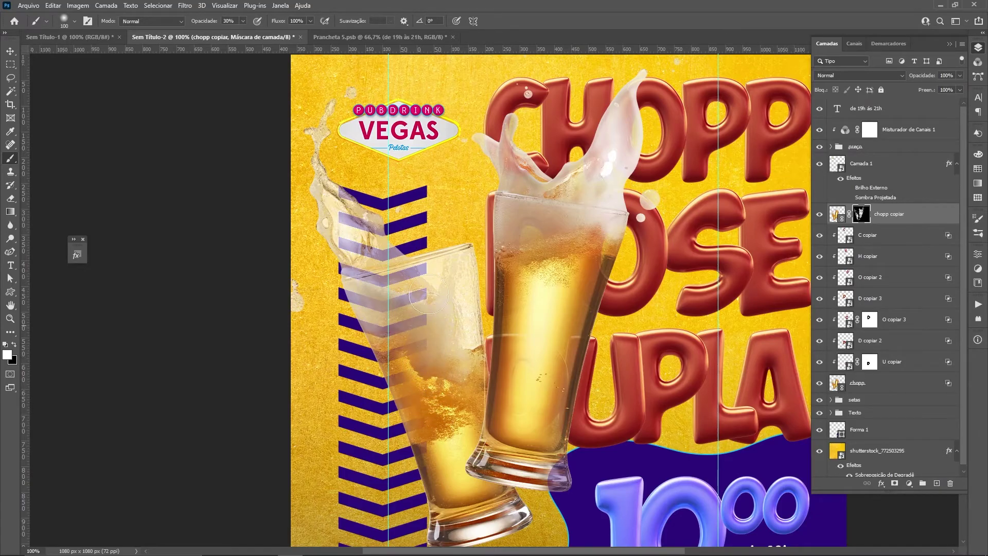
key("bracketleft")
key("bracketleft")
key("bracketleft")
mouse_move(413, 311)
left_mouse_down()
mouse_move(388, 328)
mouse_move(425, 312)
mouse_move(415, 299)
mouse_move(387, 309)
mouse_move(424, 352)
mouse_move(397, 339)
mouse_move(391, 367)
mouse_move(380, 302)
mouse_move(352, 279)
mouse_move(414, 281)
mouse_move(399, 270)
mouse_move(410, 303)
mouse_move(431, 262)
mouse_move(430, 294)
mouse_move(404, 321)
mouse_move(378, 302)
mouse_move(373, 322)
mouse_move(351, 288)
mouse_move(384, 341)
mouse_move(340, 296)
left_mouse_up()
key("x")
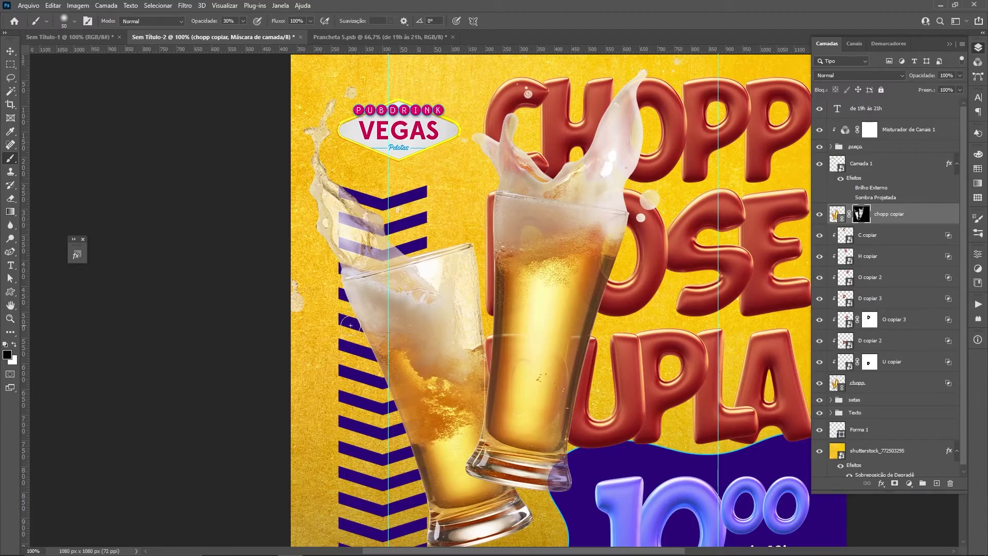
left_click(423, 269)
key("4")
Zoom in and paint the mask at 20% opacity where the splash covers the top chevron
key("ctrl+plus")
key("ctrl+plus")
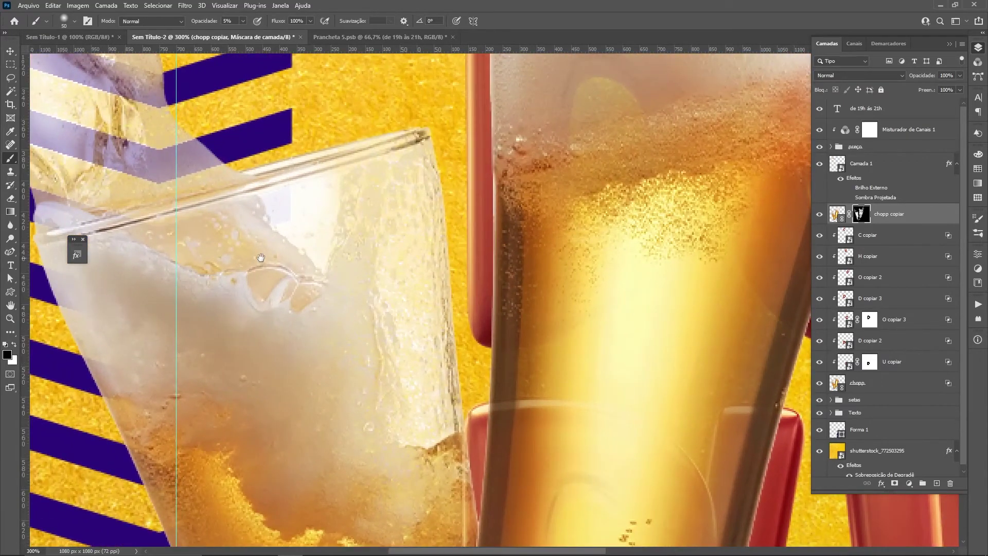
left_click_drag(261, 258, 487, 391)
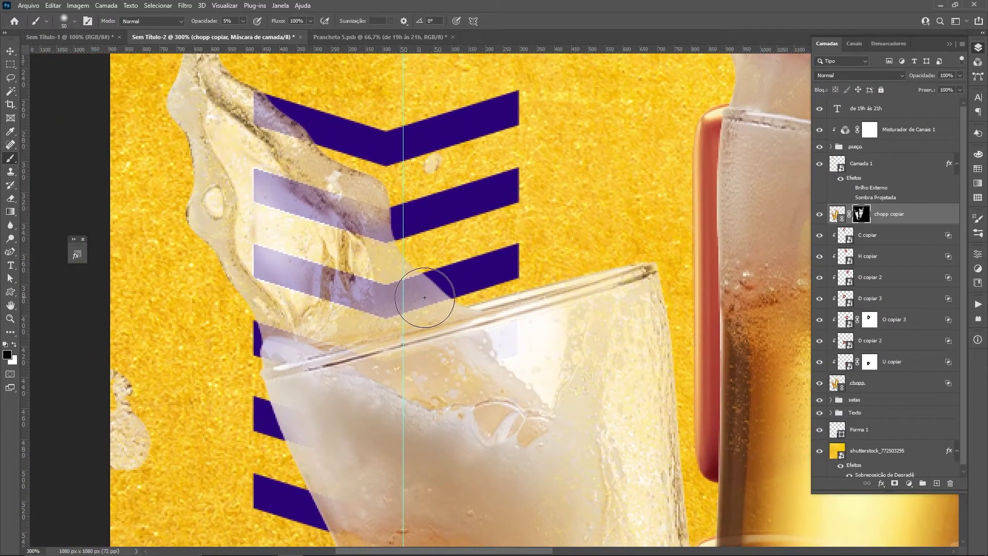
key("2")
mouse_move(412, 302)
left_mouse_down()
mouse_move(433, 323)
mouse_move(421, 267)
mouse_move(442, 320)
mouse_move(360, 187)
mouse_move(399, 243)
mouse_move(392, 317)
left_mouse_up()
key("x")
With a resized white brush, reveal more splash over the upper lavender stripes
key("bracketleft")
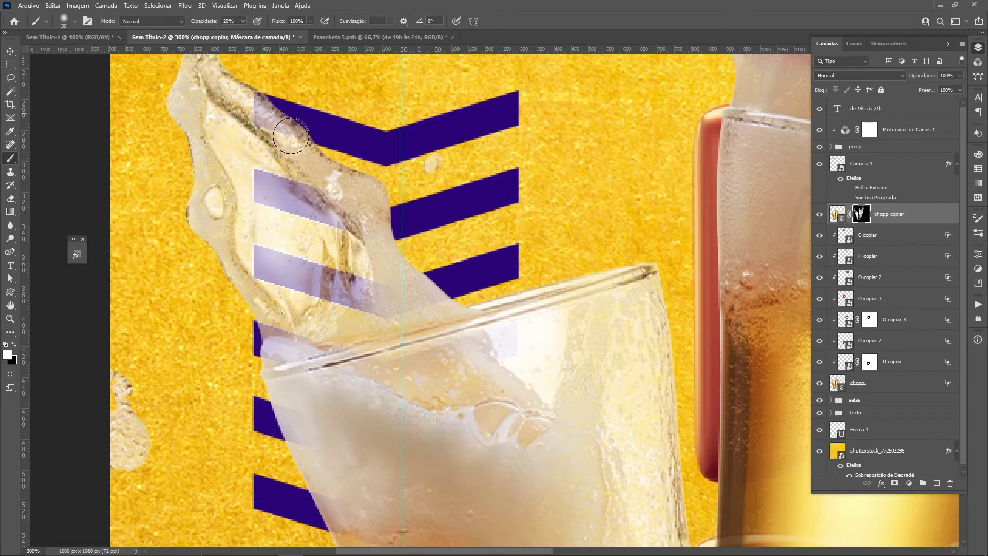
mouse_move(274, 131)
left_mouse_down()
mouse_move(390, 234)
mouse_move(363, 203)
mouse_move(396, 227)
mouse_move(360, 206)
left_mouse_up()
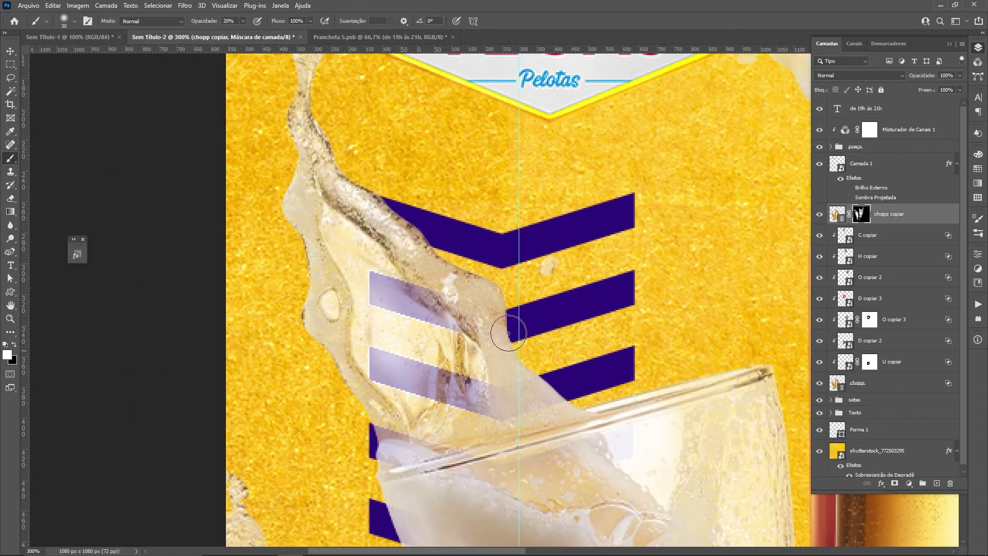
key("bracketright")
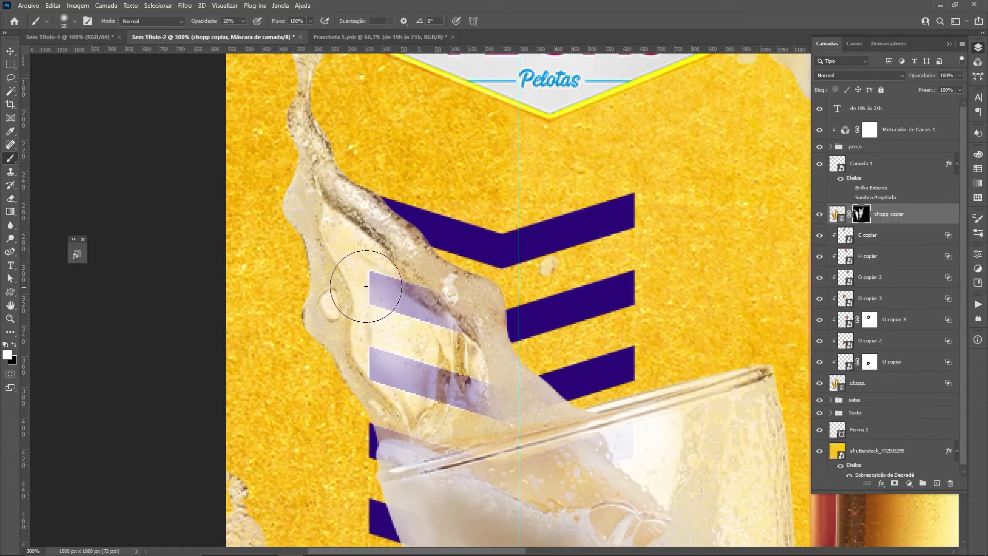
key("bracketright")
key("bracketright")
key("bracketright")
mouse_move(425, 333)
left_mouse_down()
mouse_move(460, 416)
mouse_move(426, 320)
mouse_move(477, 387)
mouse_move(441, 414)
mouse_move(408, 408)
mouse_move(379, 364)
mouse_move(366, 291)
mouse_move(375, 269)
mouse_move(419, 309)
mouse_move(457, 381)
mouse_move(427, 440)
mouse_move(412, 423)
mouse_move(355, 435)
mouse_move(414, 436)
mouse_move(408, 452)
mouse_move(331, 419)
mouse_move(431, 453)
left_mouse_up()
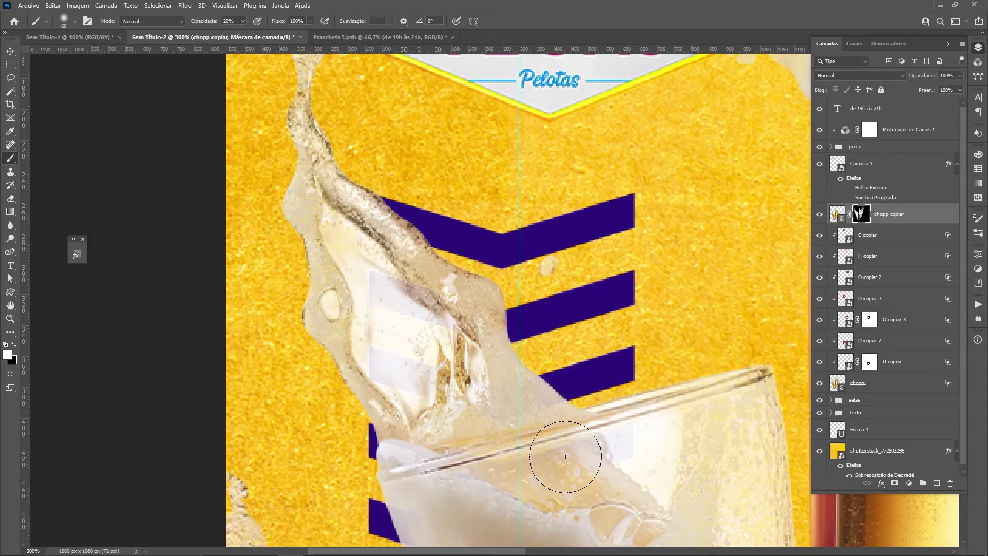
key("ctrl+minus")
key("ctrl+minus")
key("ctrl+minus")
key("ctrl+minus")
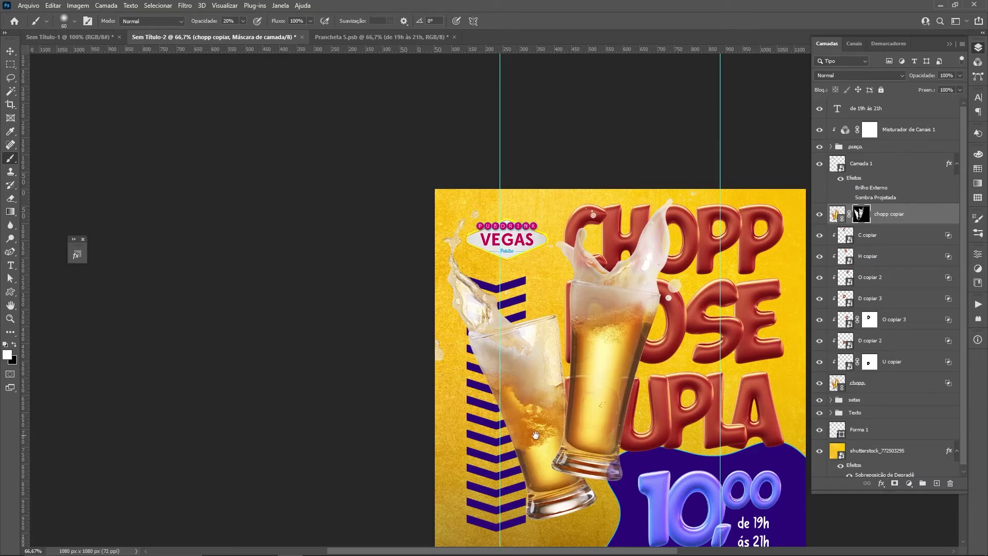
At 100% zoom, paint black at 5% opacity on the chopp copiar mask along the foam edge
left_click_drag(535, 435, 461, 419)
key("ctrl+plus")
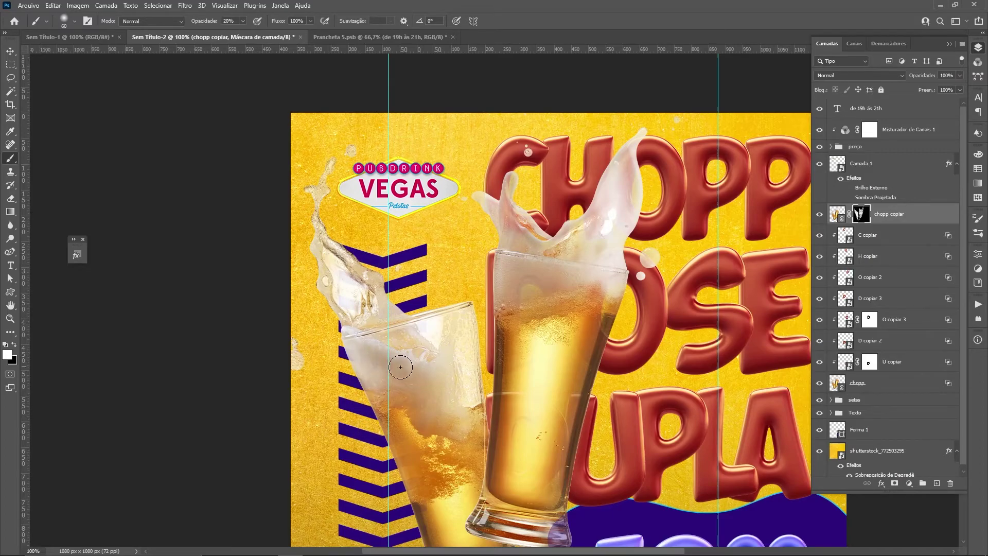
key("bracketright")
key("x")
key("0")
key("5")
left_click_drag(360, 359, 418, 396)
left_click_drag(418, 396, 400, 423)
Switch to the Move tool and fit the whole poster centered in the window
left_click(10, 51)
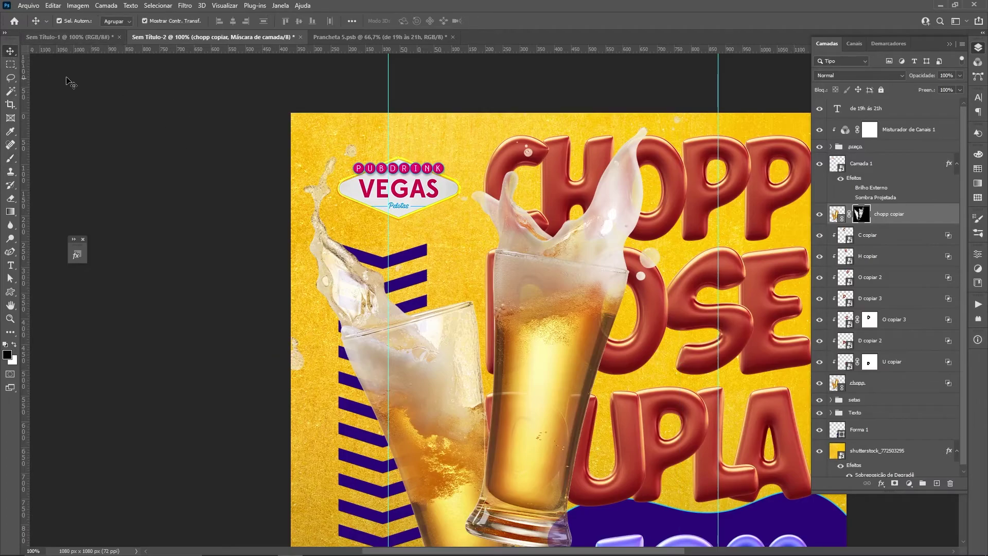
left_click(67, 81)
key("ctrl+0")
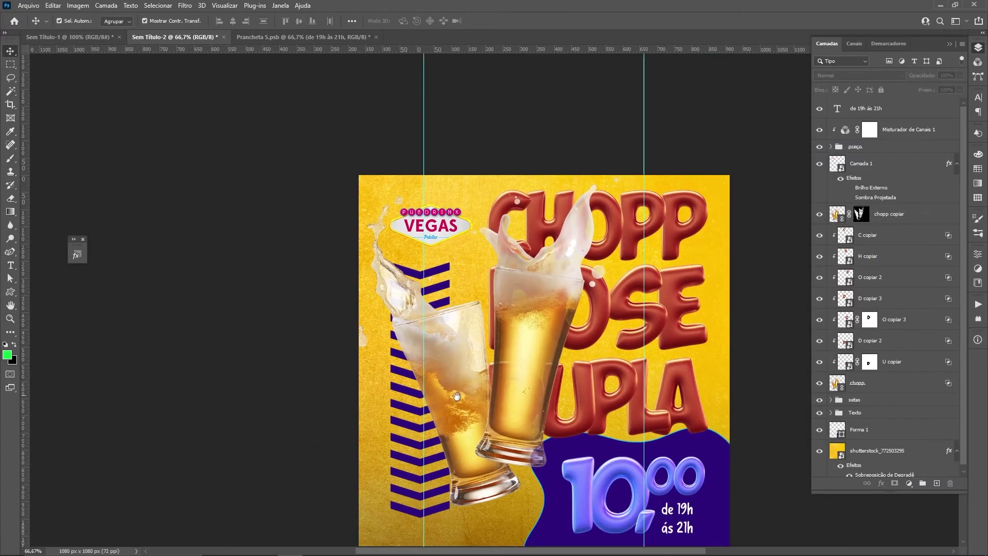
left_click_drag(527, 400, 423, 351)
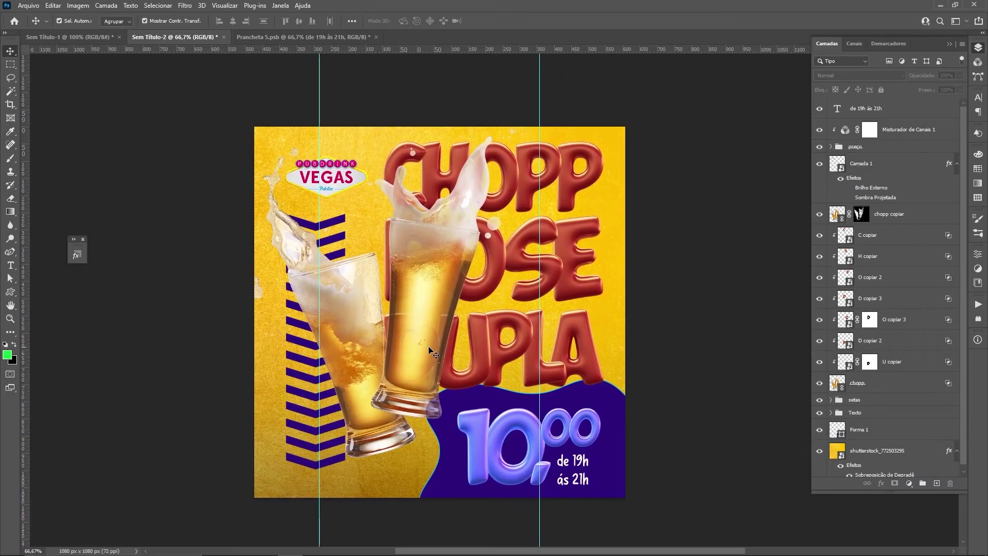
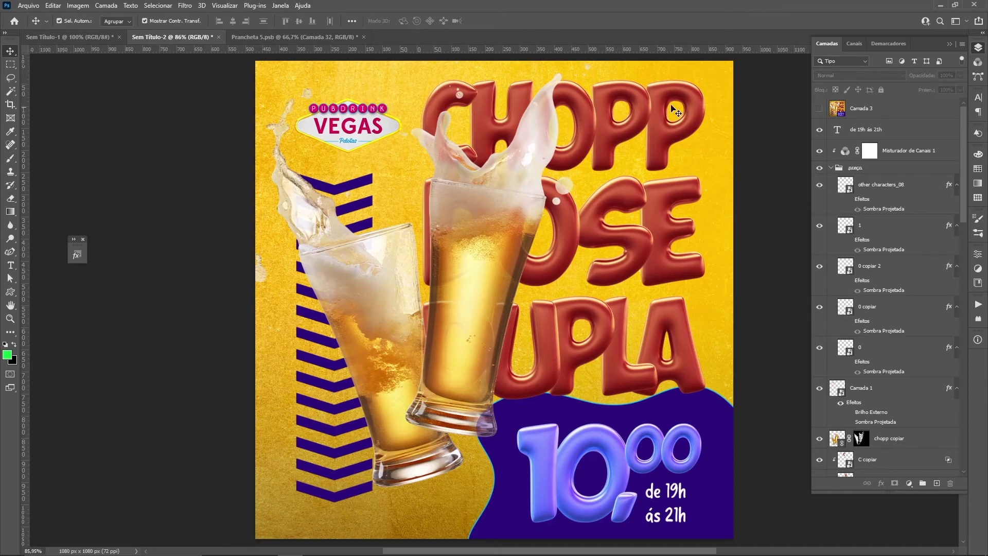
Toggle Camada 3's texture overlay on and off to compare, leaving it visible
left_click(820, 109)
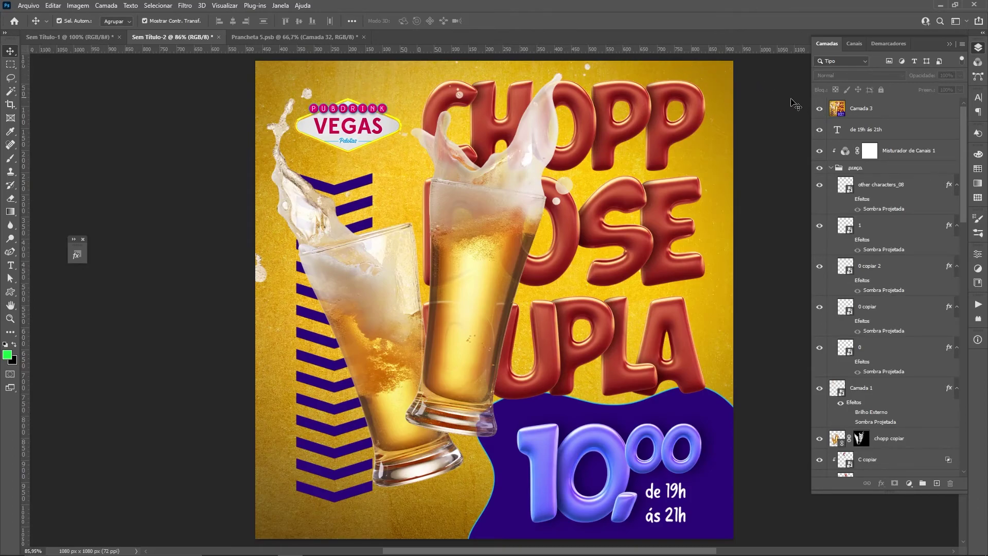
left_click(820, 109)
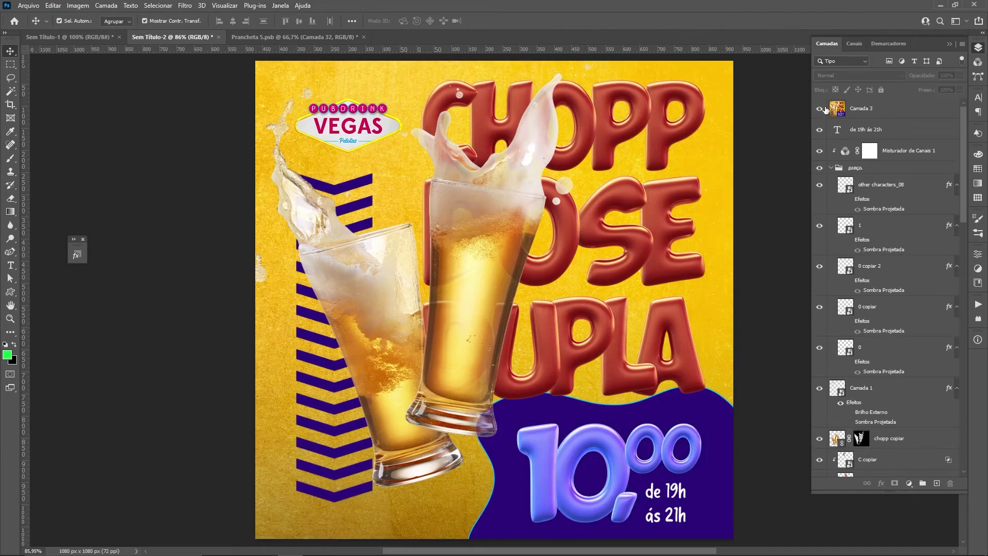
left_click(821, 109)
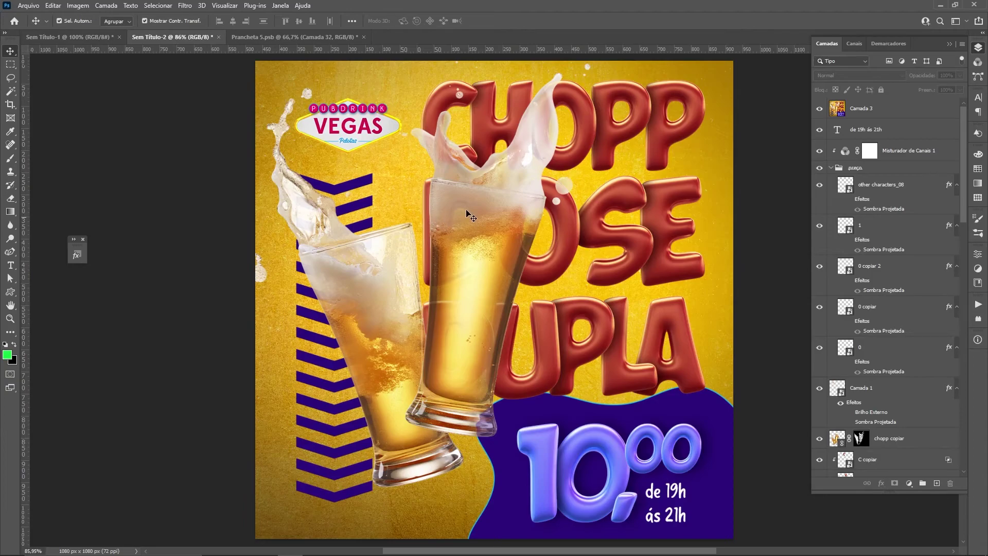
left_click(820, 109)
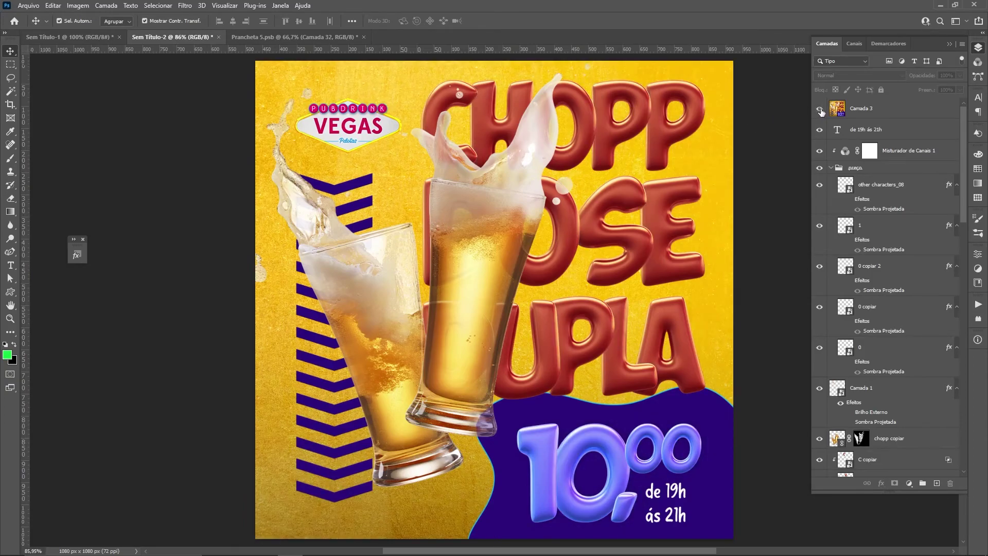
left_click(821, 110)
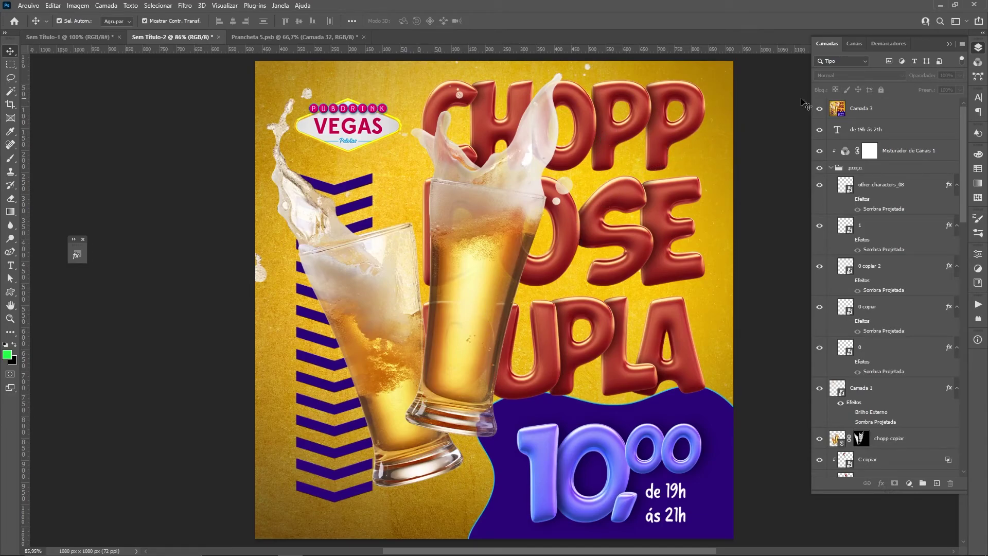
left_click(821, 109)
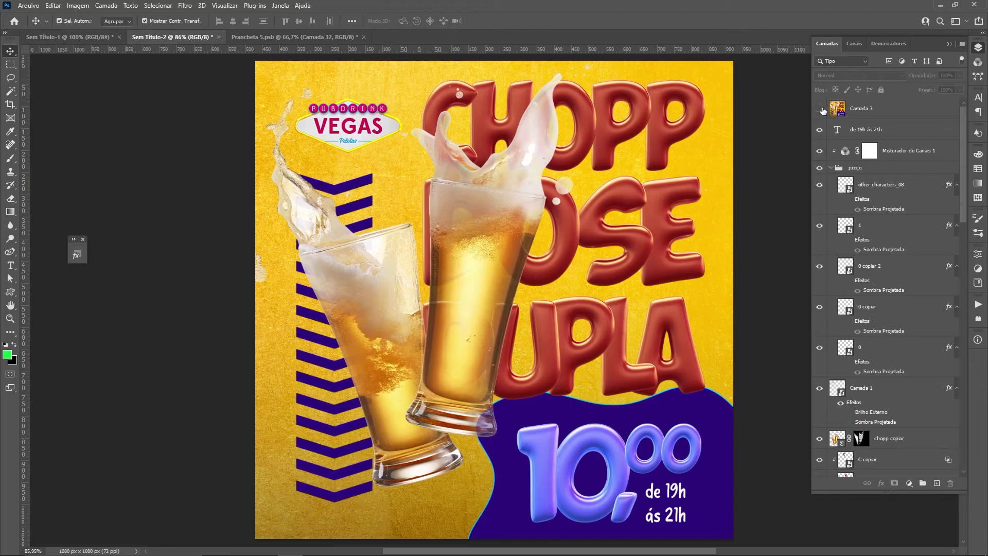
left_click(822, 110)
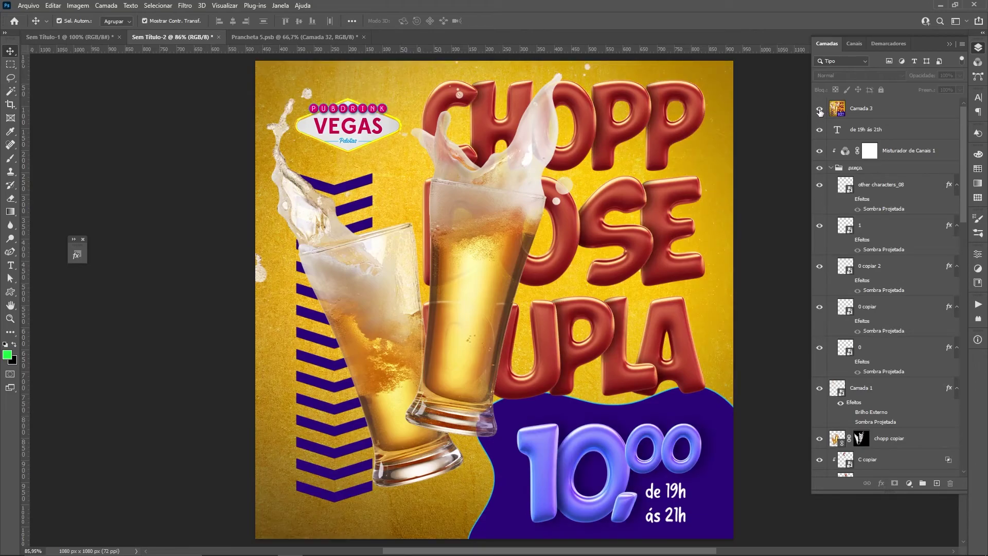
left_click(820, 110)
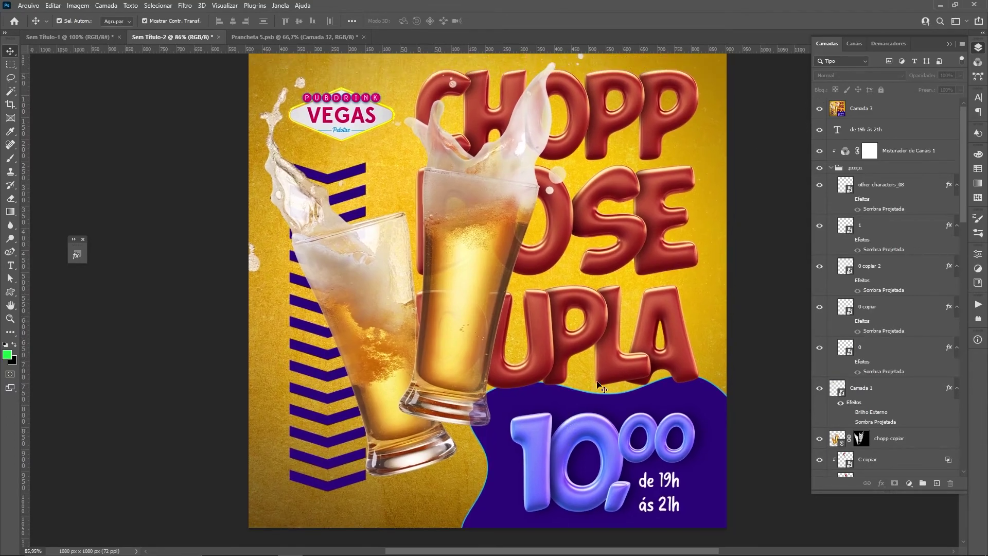
left_click(820, 109)
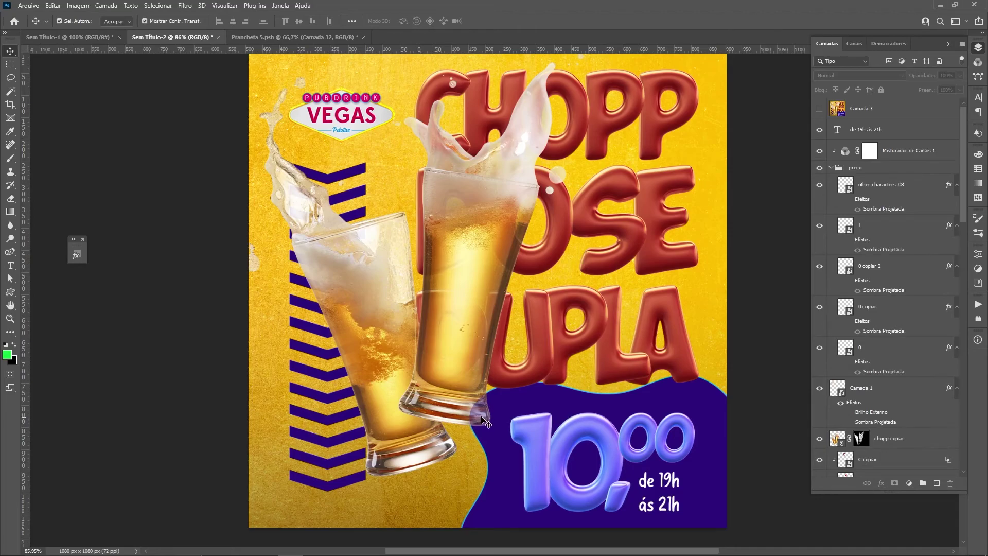
left_click(819, 110)
left_click(819, 109)
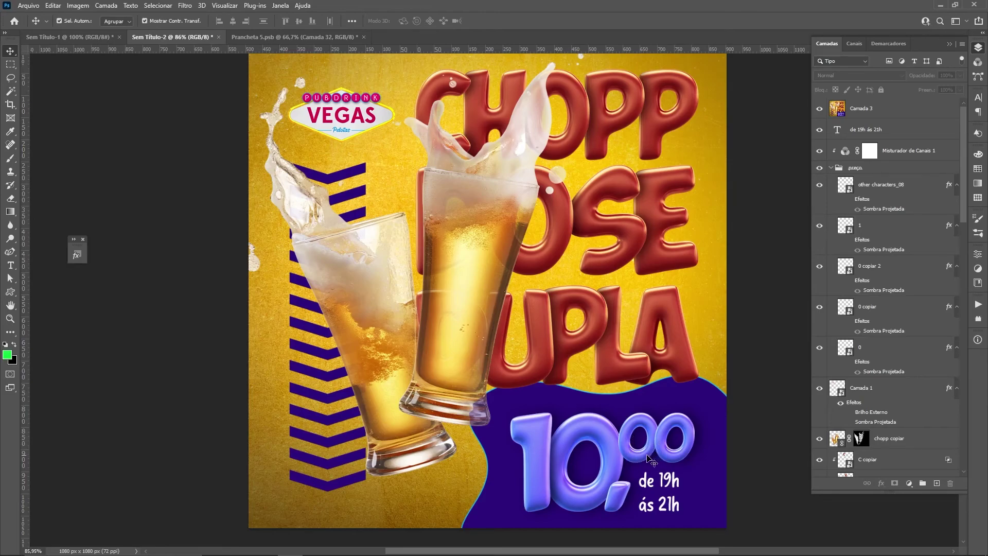
left_click(649, 458)
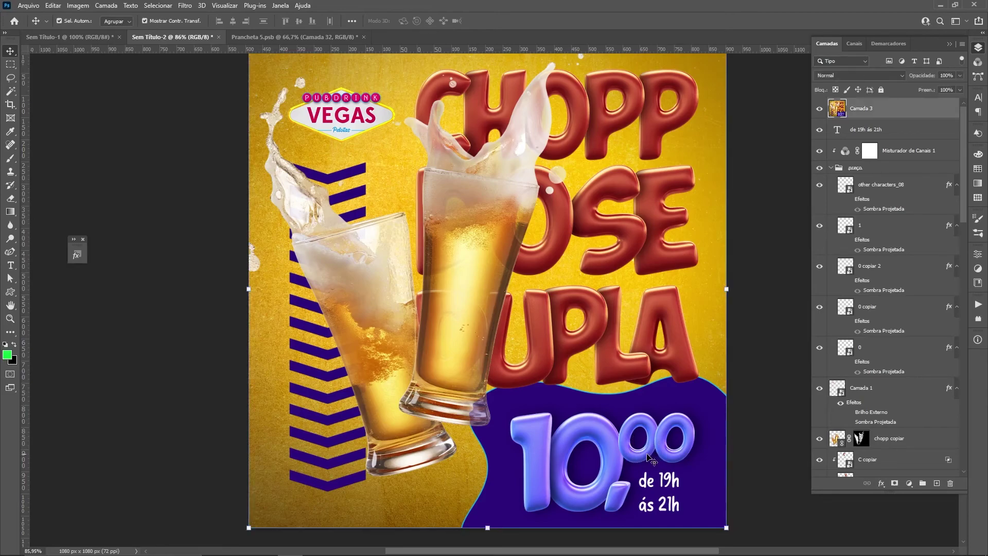
left_click(820, 109)
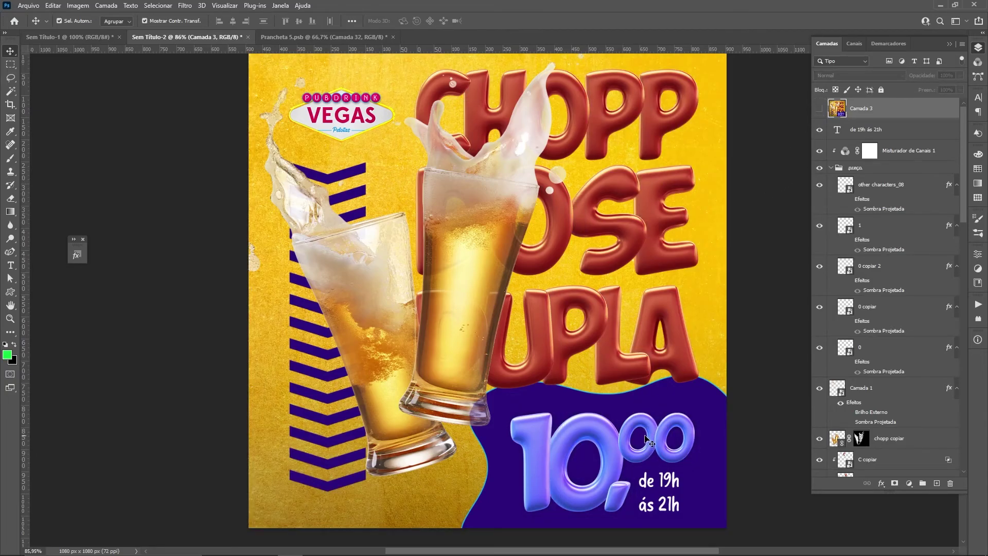
left_click(820, 109)
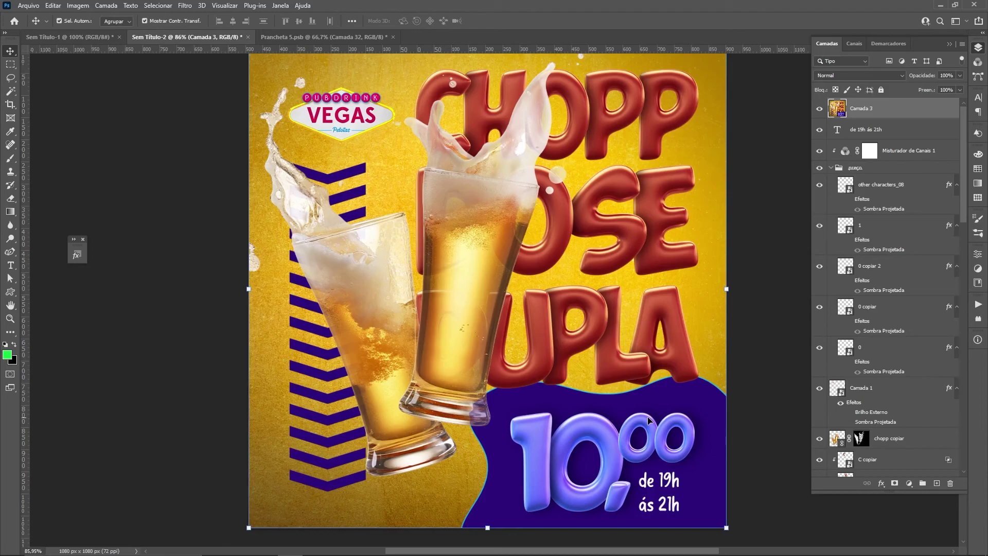
left_click(126, 385)
scroll(125, 385, "up", 1)
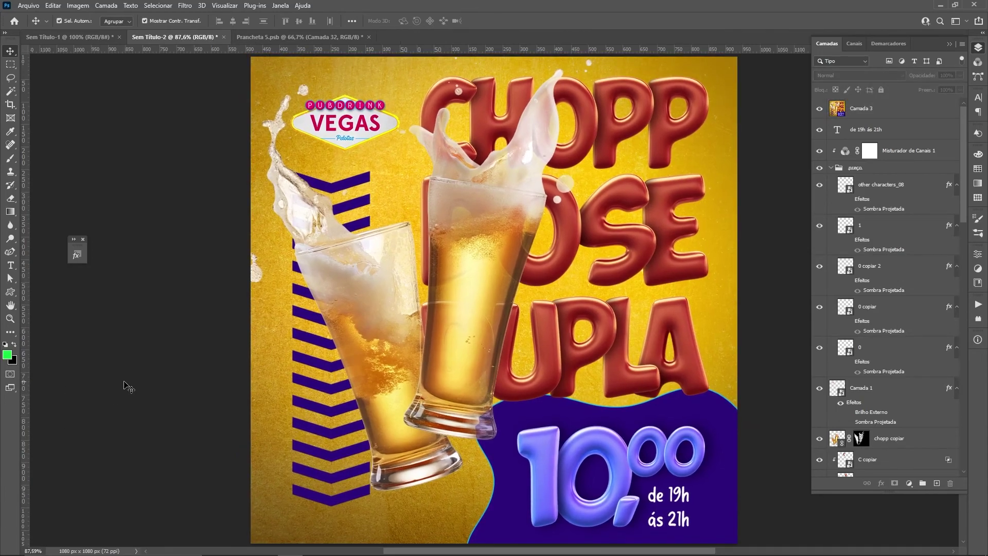
Show the finished poster in Full Screen Mode on black, with panels and rulers hidden
key("Tab")
key("f")
key("f")
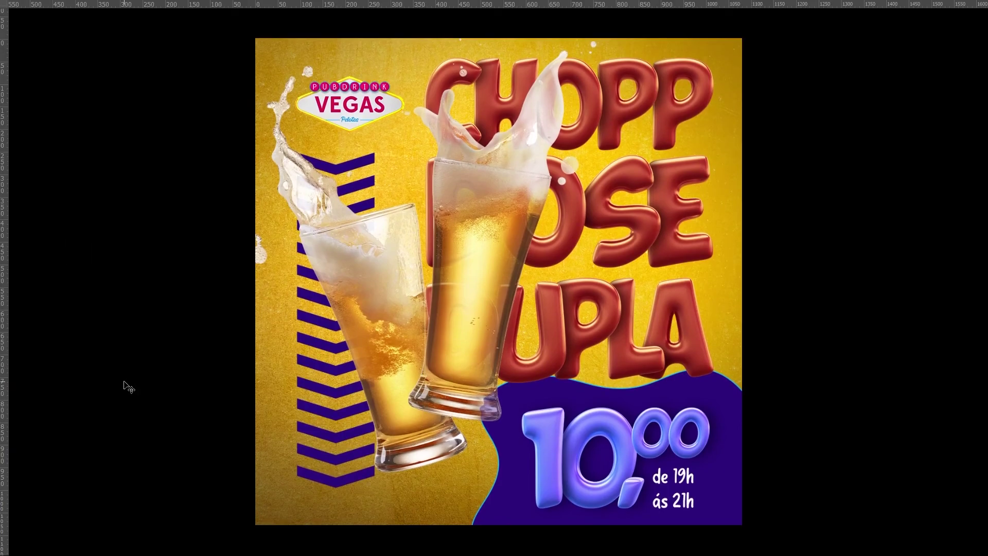
key("ctrl+r")
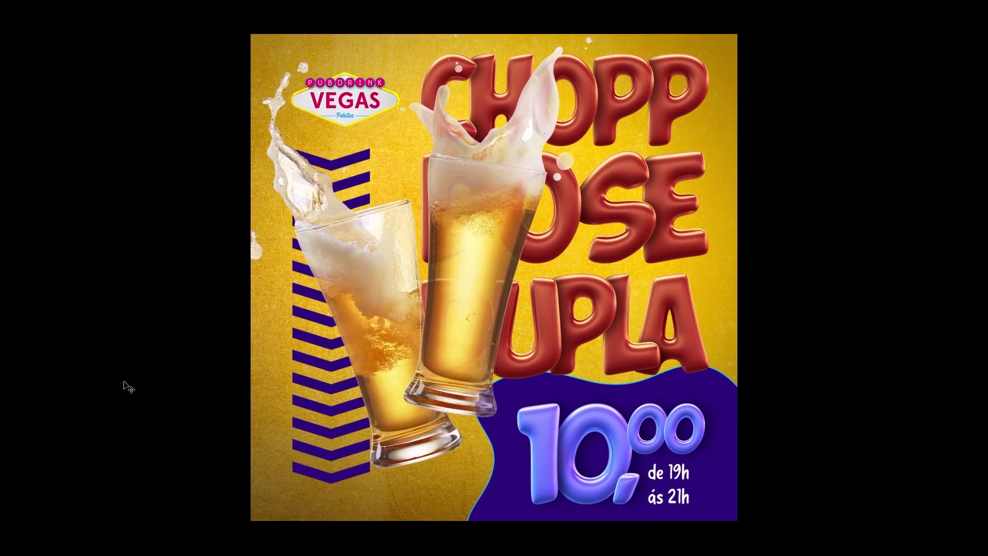
scroll(126, 388, "up", 3)
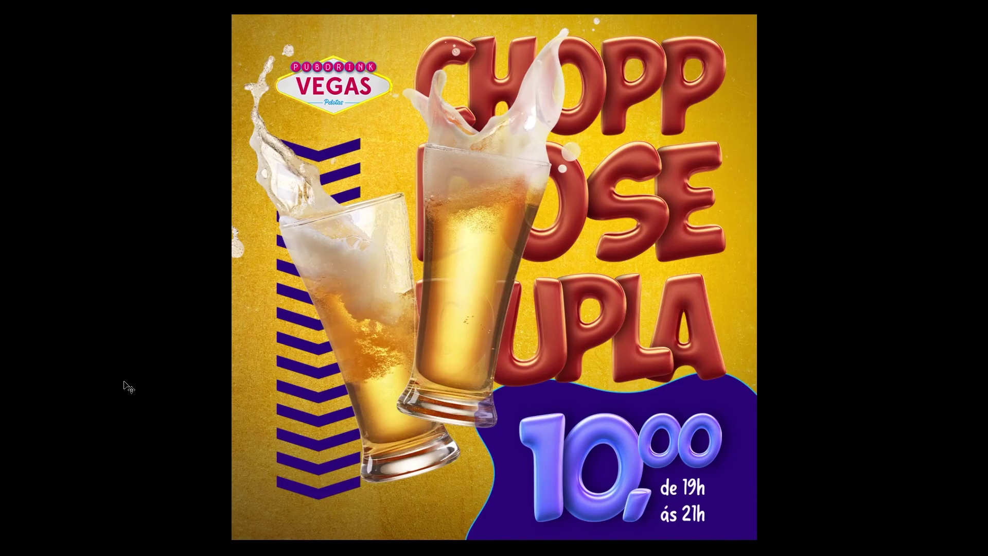